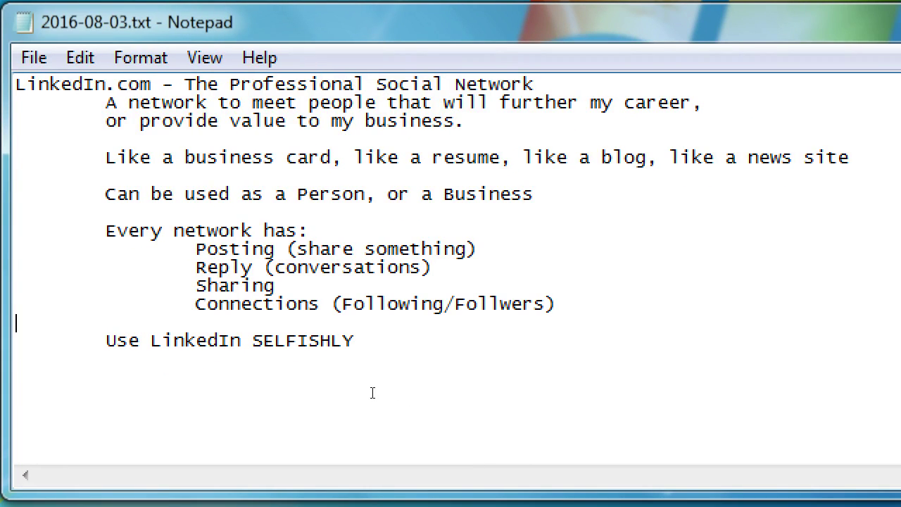
# Step: Append '- What's in it for you?' to the end of the 'Use LinkedIn SELFISHLY' line
pyautogui.click(462, 463)
pyautogui.write("- What's in it for y")
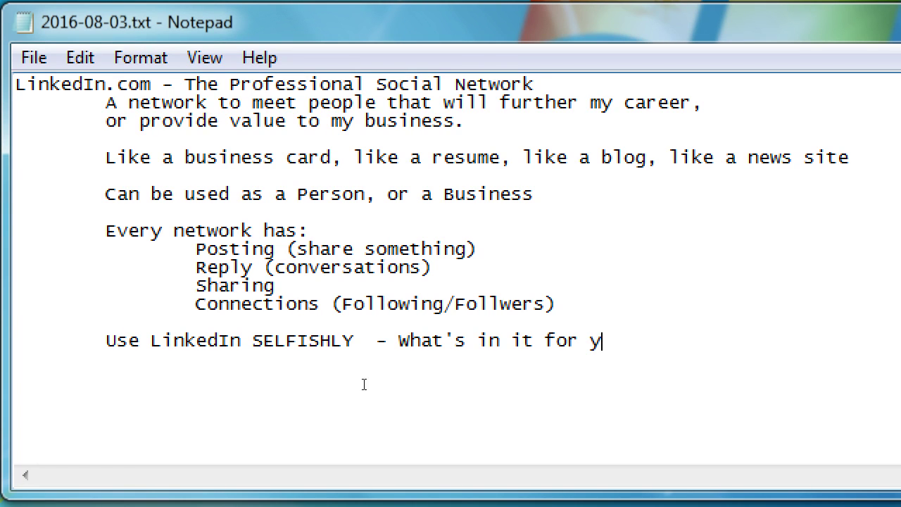
pyautogui.write('ou?')
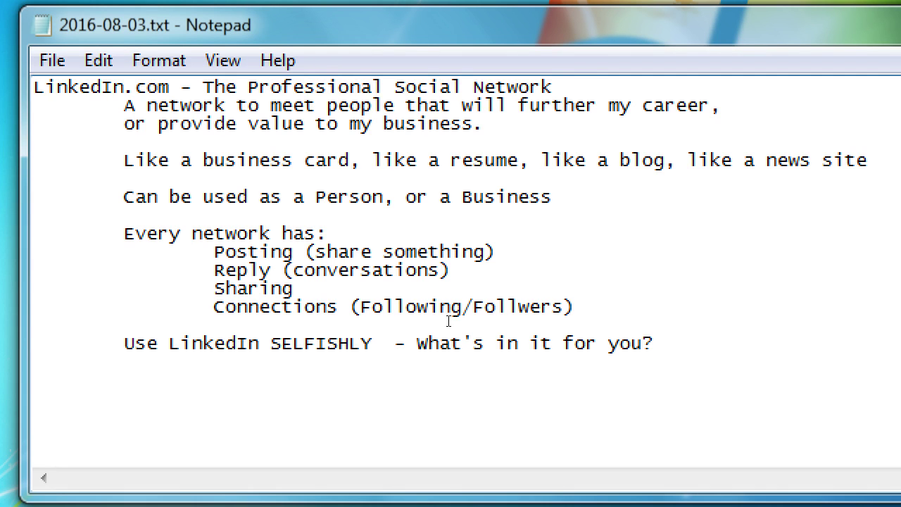
# Step: Add an indented 'Unique to Facebook:' line below the Connections line
pyautogui.click(448, 321)
pyautogui.press('Up')
pyautogui.press('End')
pyautogui.press('Return')
pyautogui.press('Tab')
pyautogui.press('Tab')
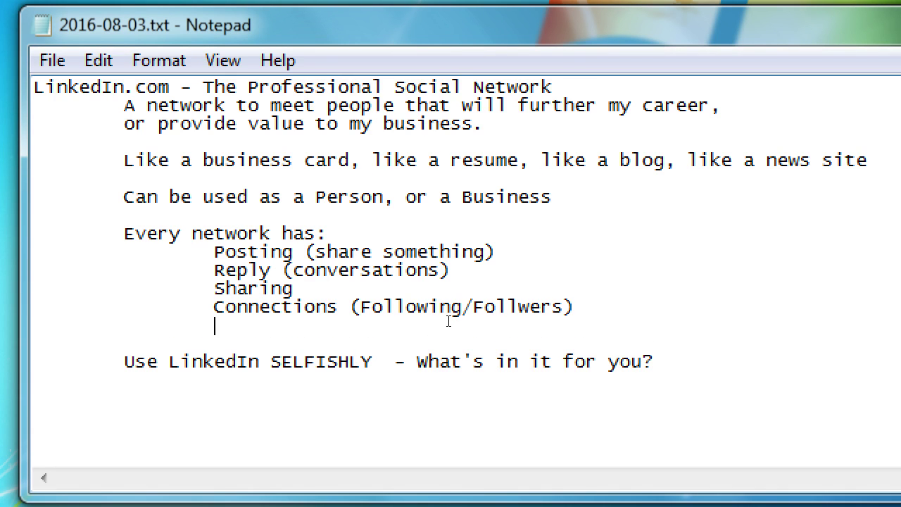
pyautogui.write('Unique to ')
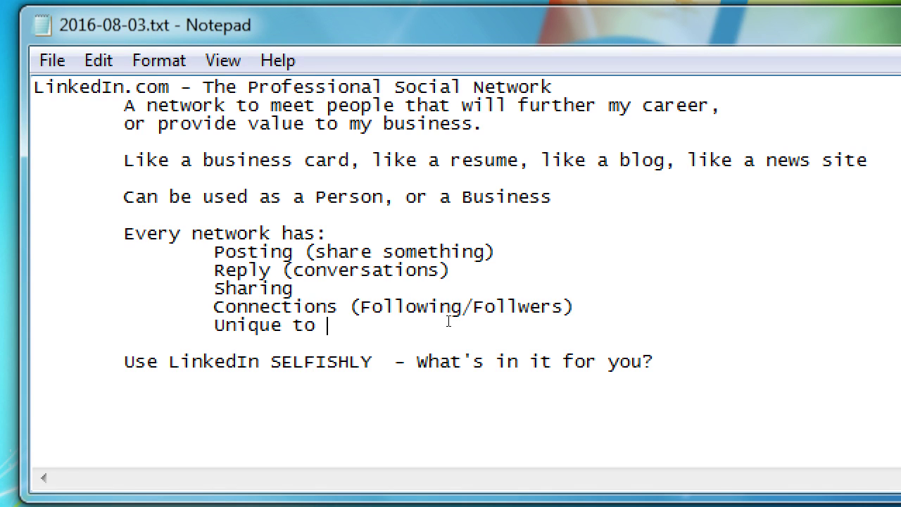
pyautogui.write('Facebook:')
# Step: Add a deeper-indented 'Blogging - Long form posts (articles)' sub-point under it
pyautogui.press('Return')
pyautogui.press('Tab')
pyautogui.press('Tab')
pyautogui.press('Tab')
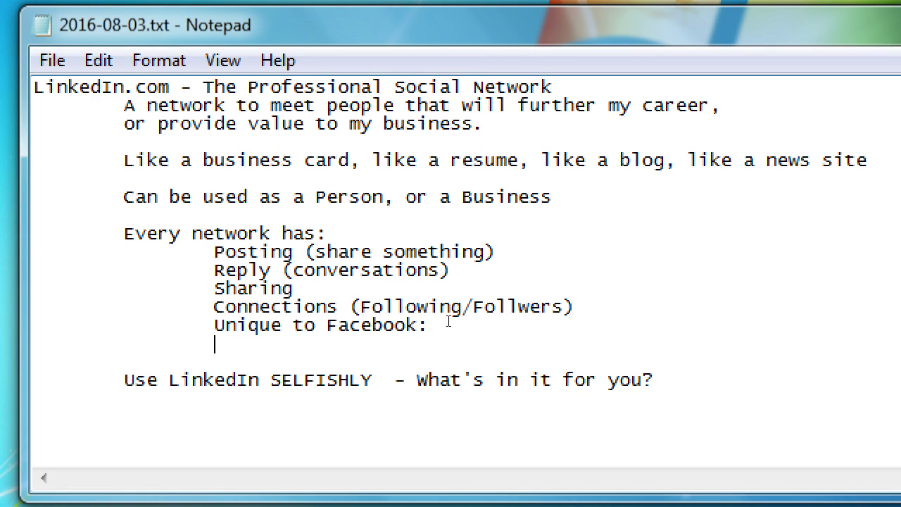
pyautogui.write('Blogging')
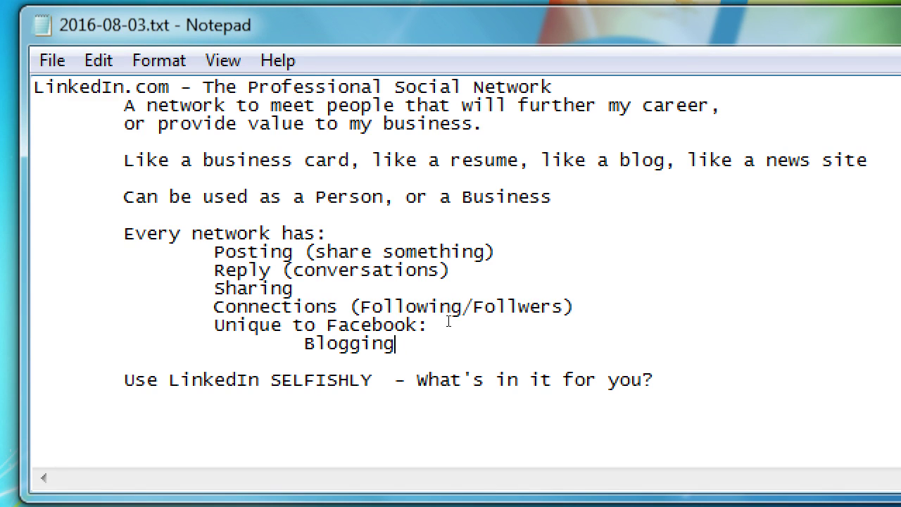
pyautogui.write('- Long form ')
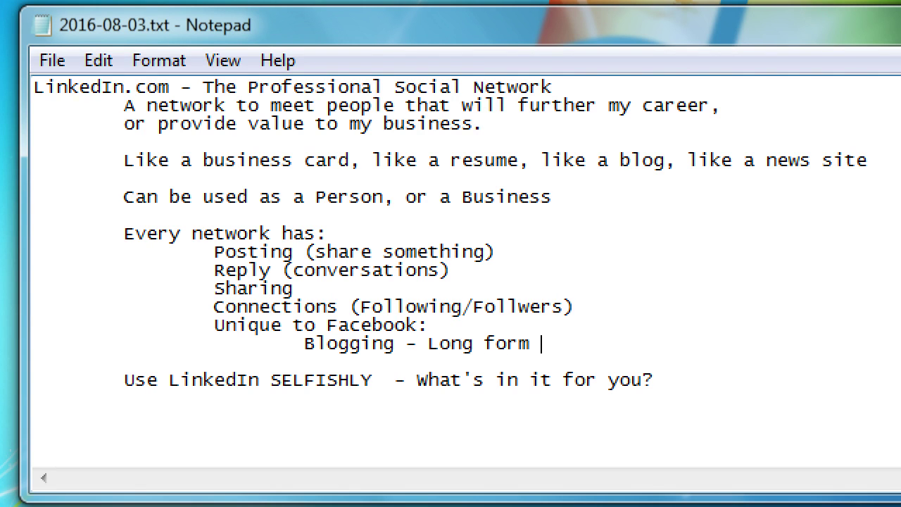
pyautogui.write('posts (articles)')
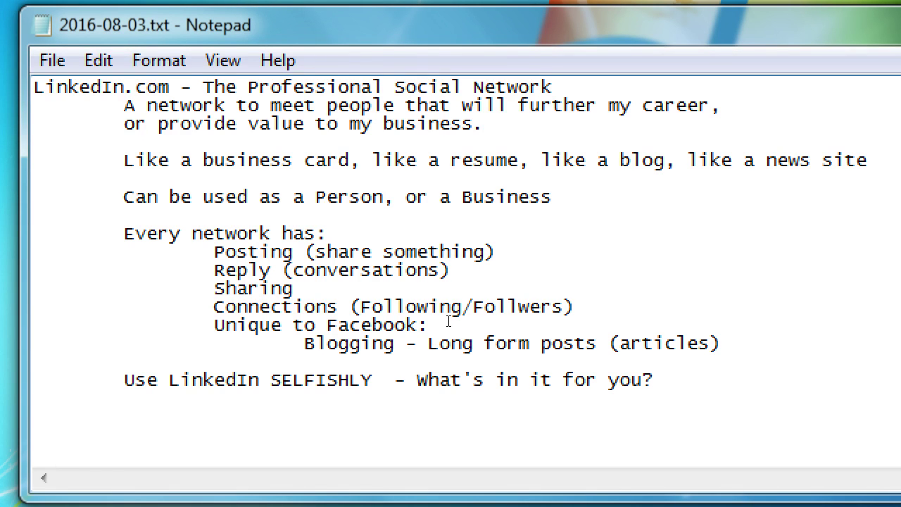
# Step: Append '(short items)' to the end of the Posting line
pyautogui.press('Up')
pyautogui.press('Up')
pyautogui.press('Up')
pyautogui.press('Up')
pyautogui.press('Up')
pyautogui.press('End')
pyautogui.write('(short items)')
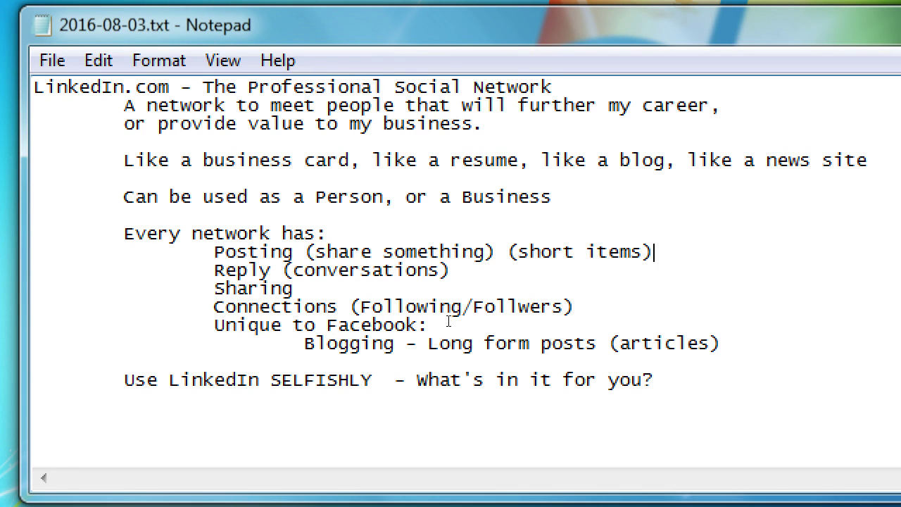
# Step: Replace 'Facebook' with 'LinkedIn' in the 'Unique to Facebook:' heading, keeping the colon
pyautogui.press('Up')
pyautogui.press('Down')
pyautogui.press('Down')
pyautogui.press('Down')
pyautogui.press('Down')
pyautogui.press('Down')
pyautogui.hotkey('ctrl', 'Right')
pyautogui.hotkey('ctrl', 'shift', 'Right')
pyautogui.hotkey('shift', 'Left')
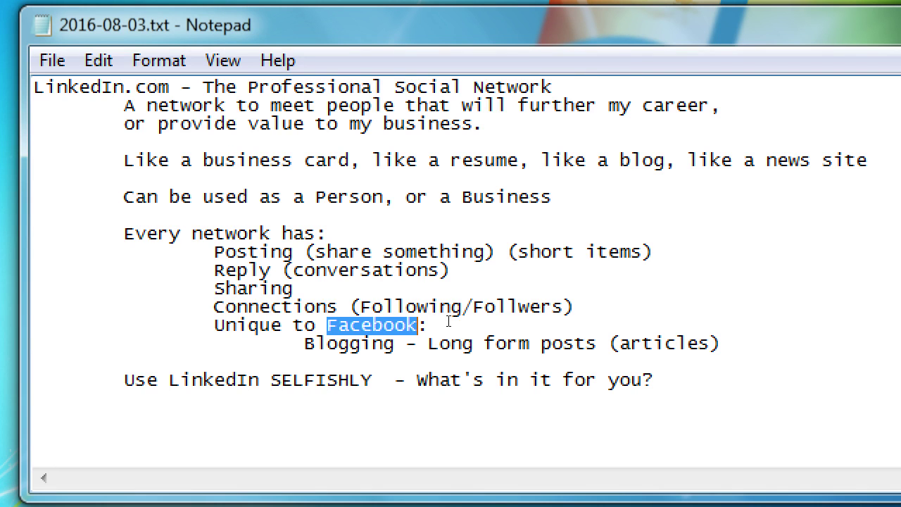
pyautogui.write('LinkedIn')
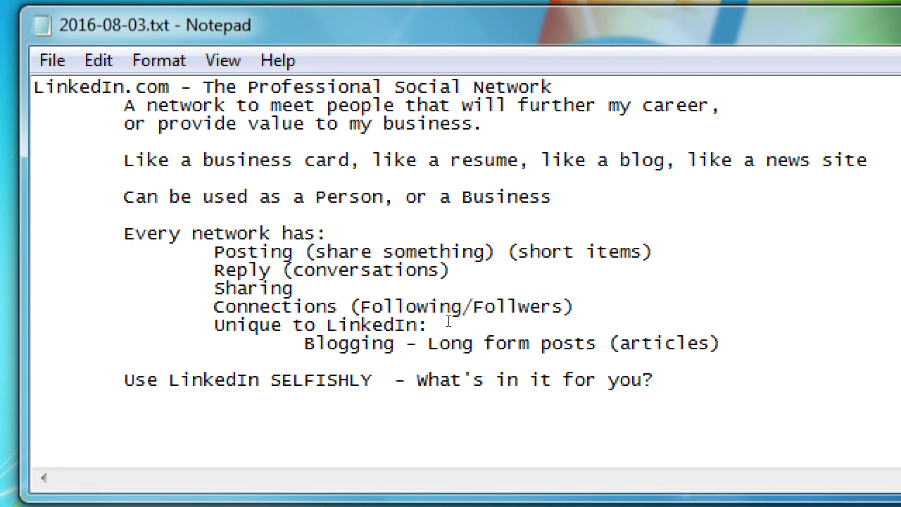
pyautogui.hotkey('ctrl', 'shift', 'Left')
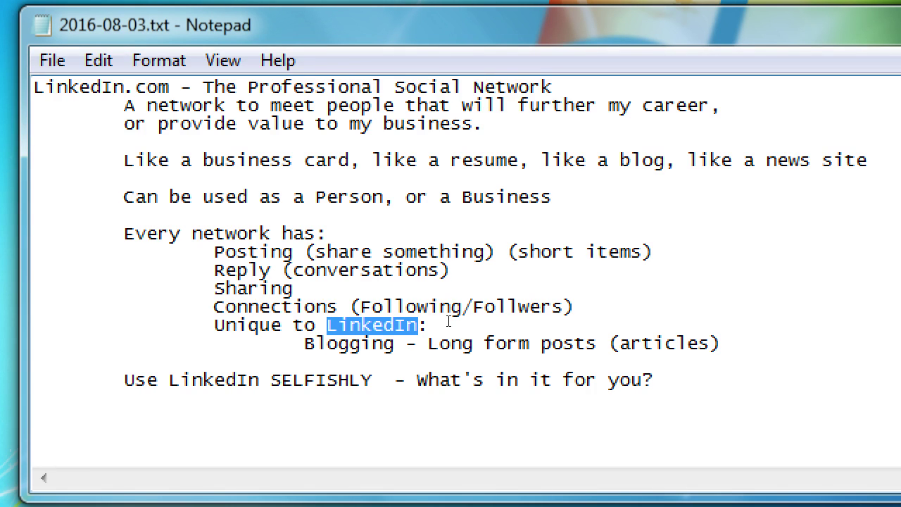
# Step: Below Blogging, add 'Groups - (like G+ Communities) Where people congregate on a topic'
pyautogui.press('Down')
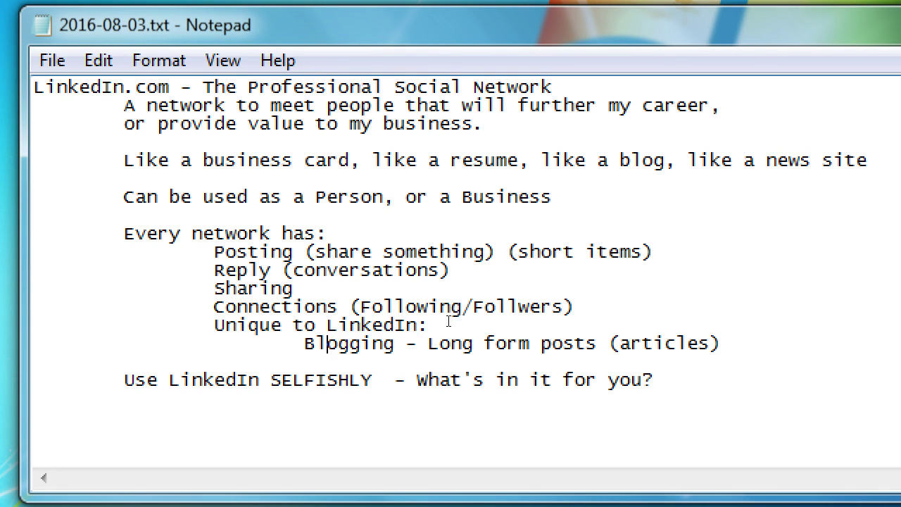
pyautogui.press('End')
pyautogui.press('Return')
pyautogui.press('Tab')
pyautogui.press('Tab')
pyautogui.press('Tab')
pyautogui.write('Groups -')
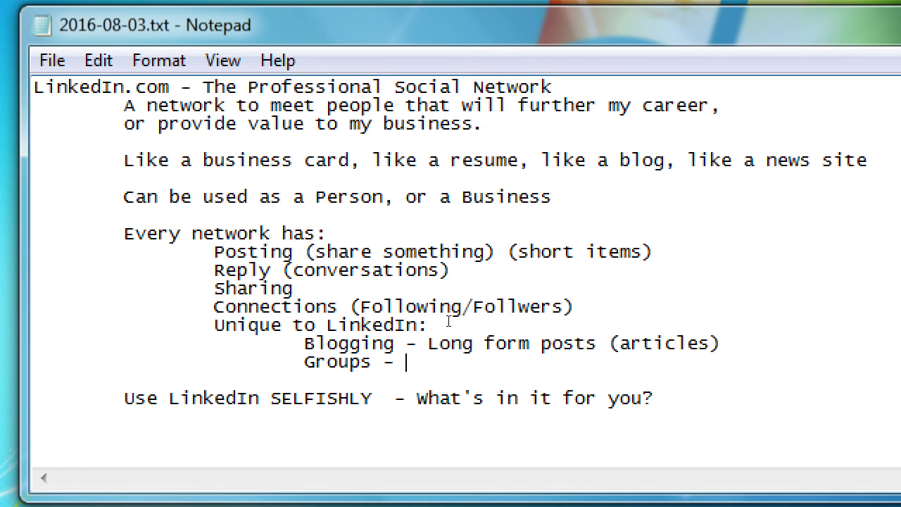
pyautogui.press('End')
pyautogui.write('(like G+ Com')
pyautogui.press('BackSpace')
pyautogui.press('BackSpace')
pyautogui.press('BackSpace')
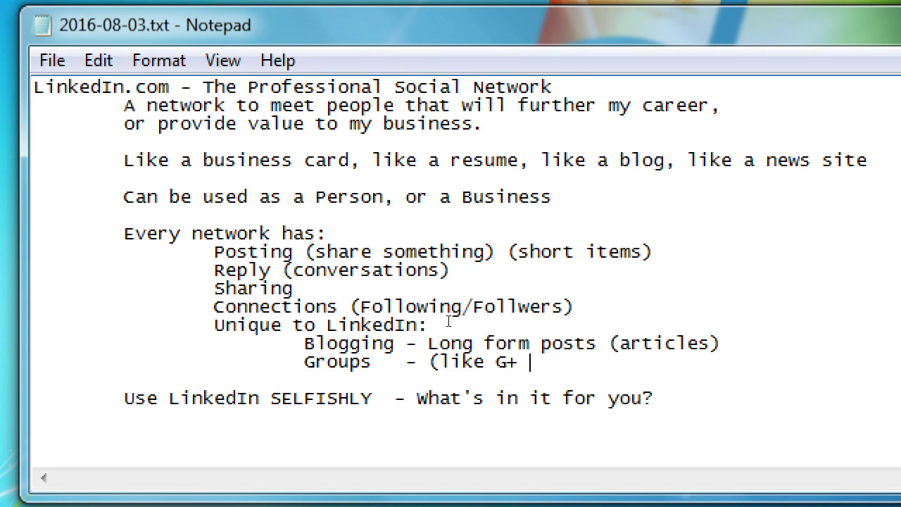
pyautogui.write('Communities')
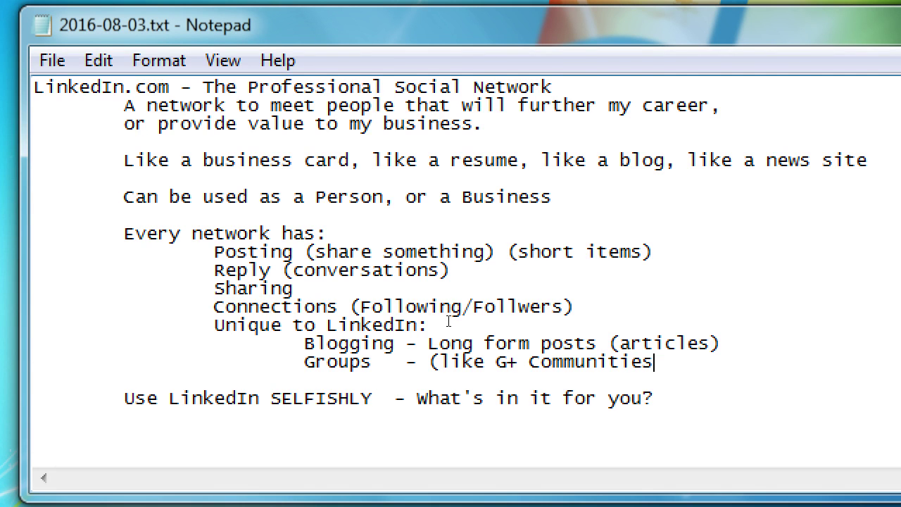
pyautogui.write(') Where pepol')
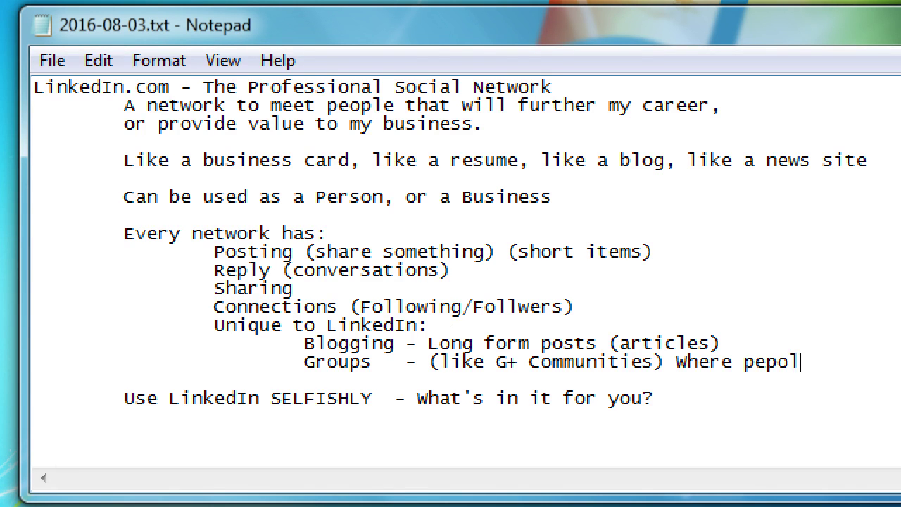
pyautogui.press('BackSpace')
pyautogui.press('BackSpace')
pyautogui.press('BackSpace')
pyautogui.write('ople congrega')
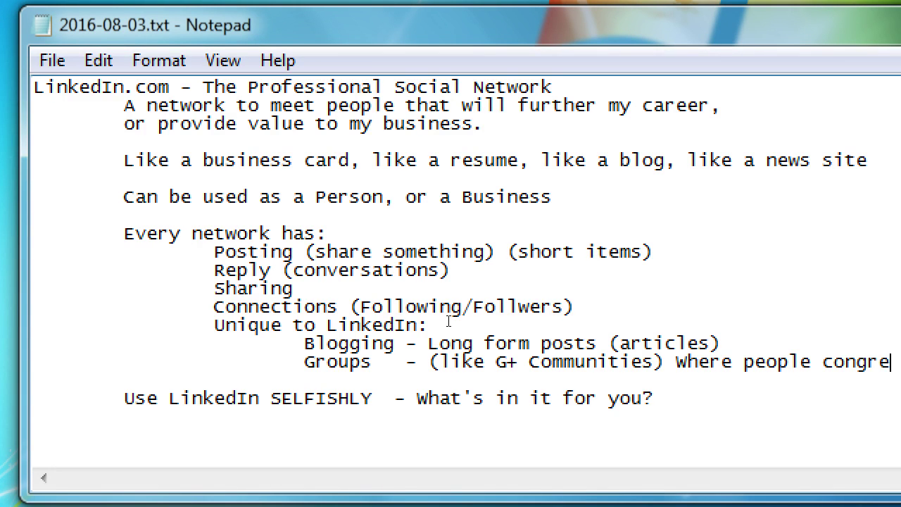
pyautogui.write('te on a ')
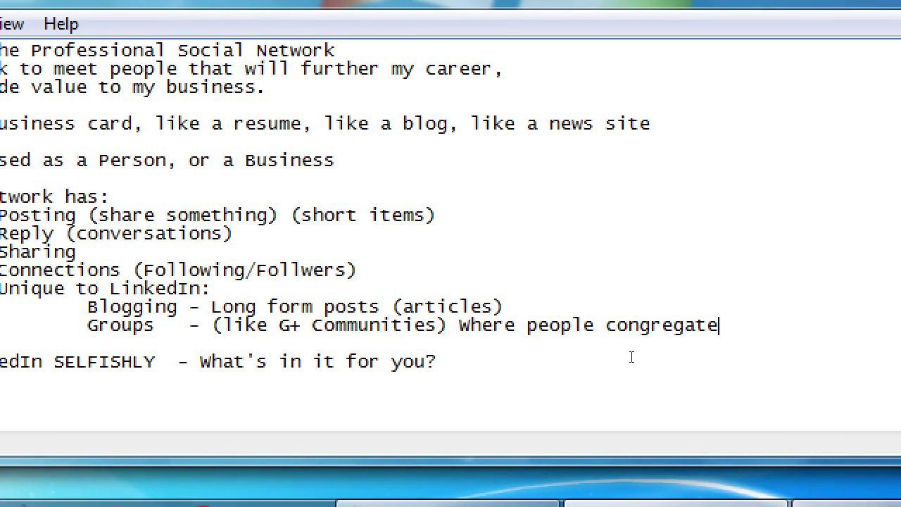
pyautogui.write('topic')
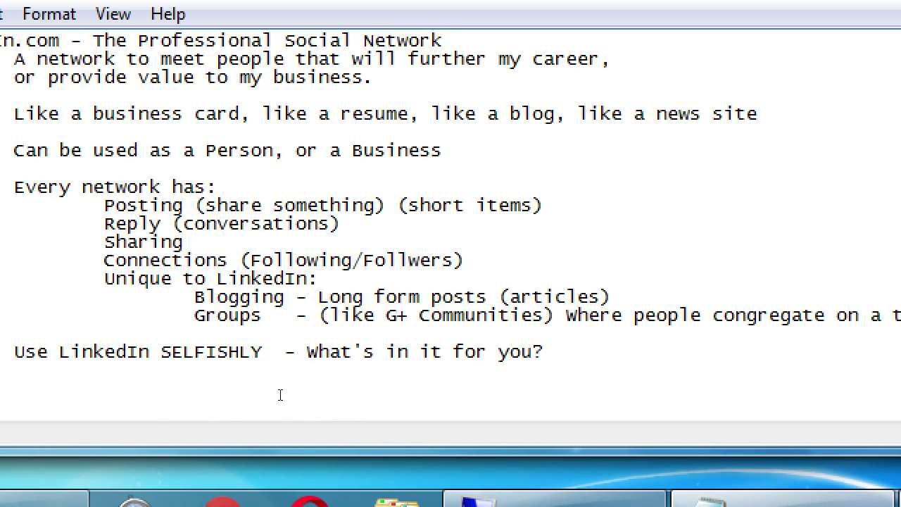
# Step: Add the 'Presentation Sharing - Create and share PowerPoints' sub-point below Groups, then move the Notepad window up
pyautogui.press('Return')
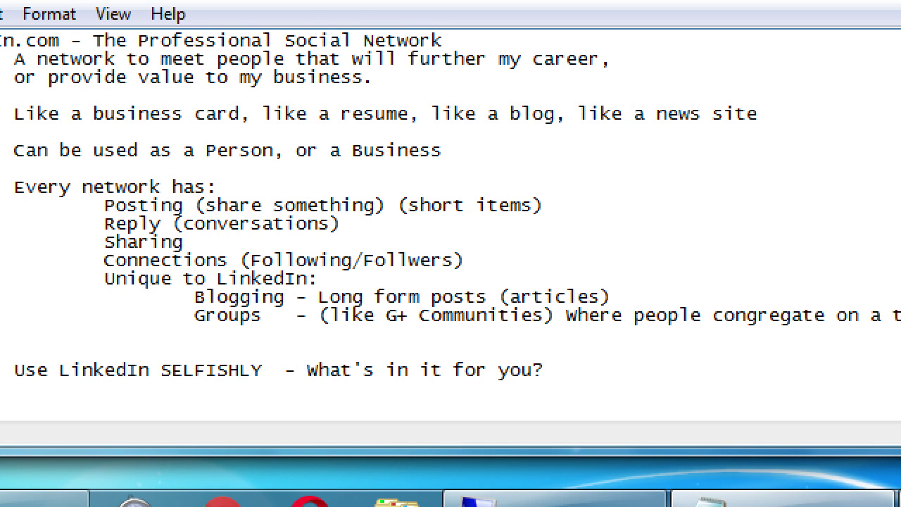
pyautogui.press('Tab')
pyautogui.press('Tab')
pyautogui.write('Presentatio')
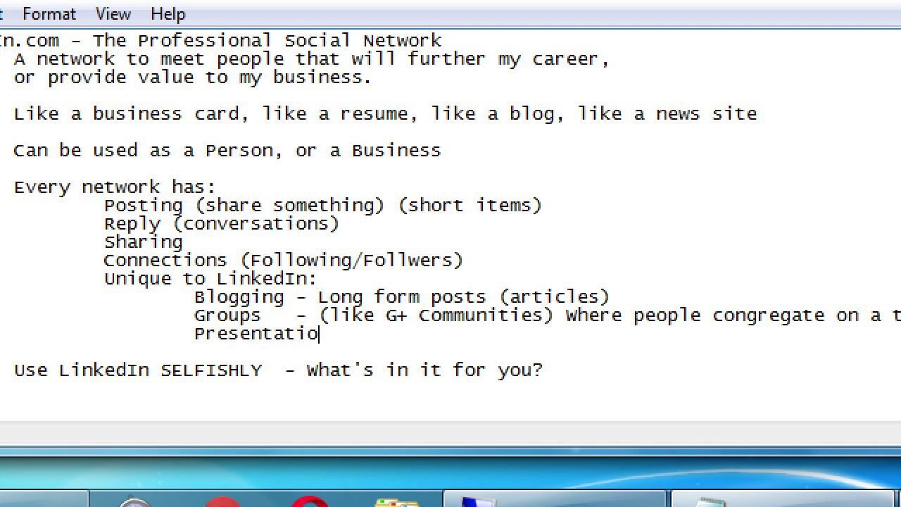
pyautogui.write('n Sharing - ')
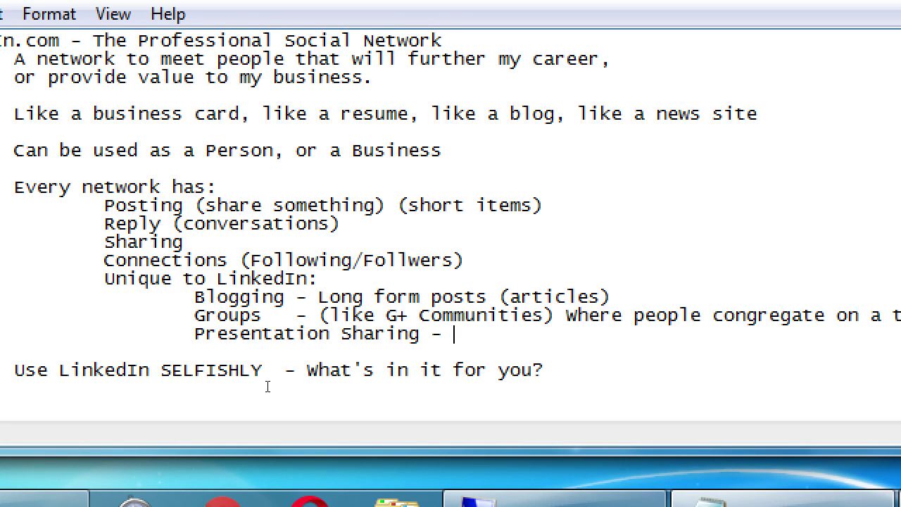
pyautogui.write('Create and share PowerPo')
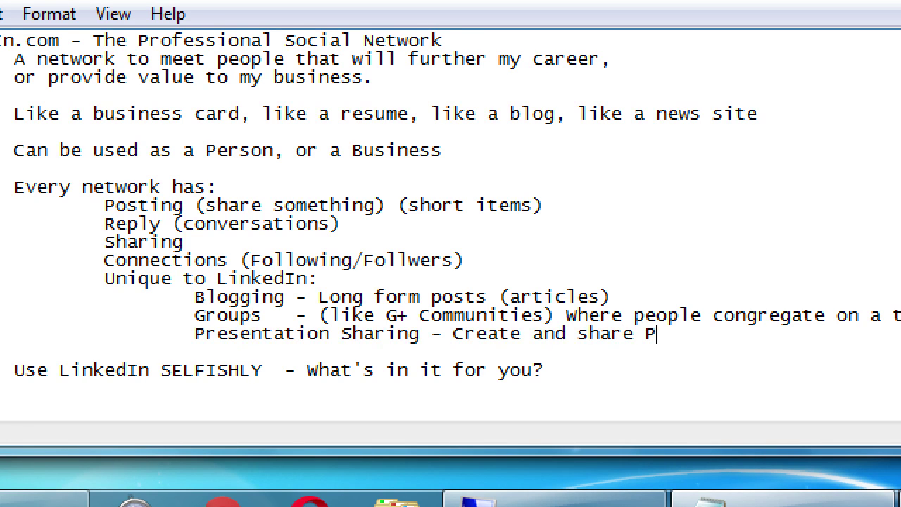
pyautogui.write('ints')
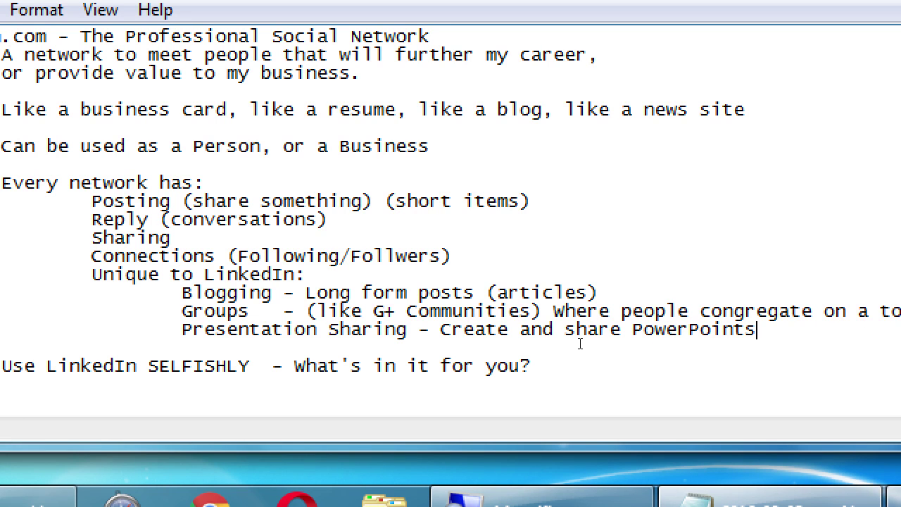
pyautogui.press('super+minus')
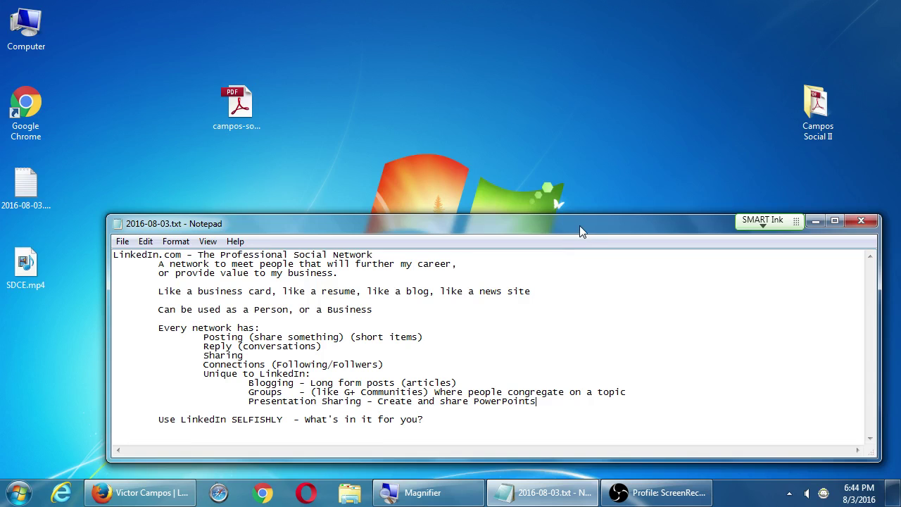
pyautogui.moveTo(579, 225); pyautogui.dragTo(586, 164)
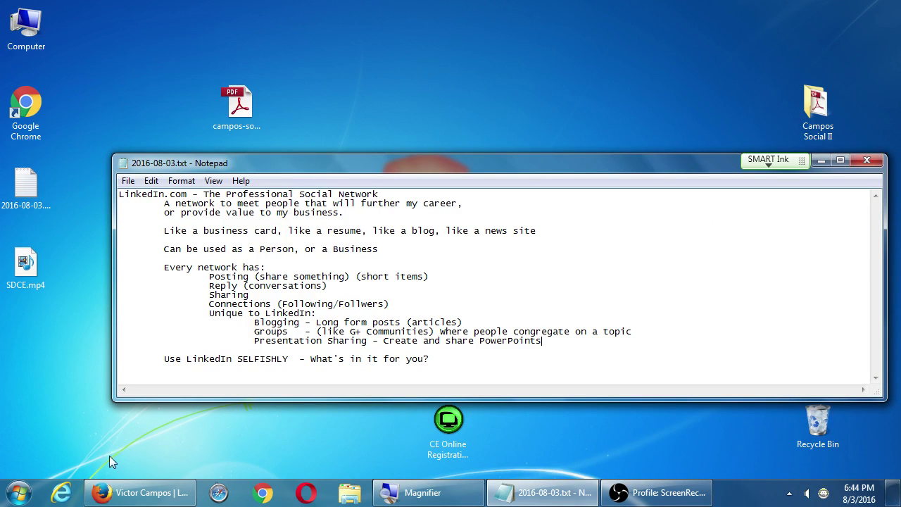
pyautogui.click(135, 488)
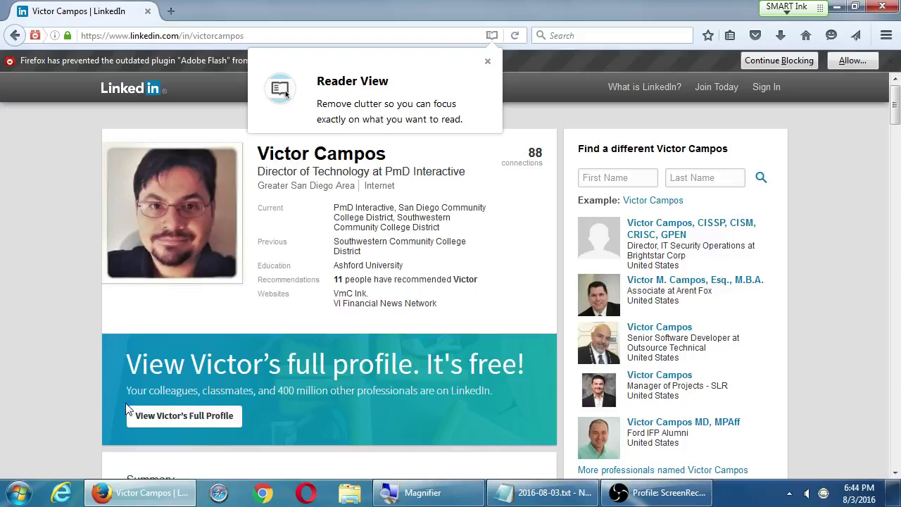
pyautogui.click(488, 62)
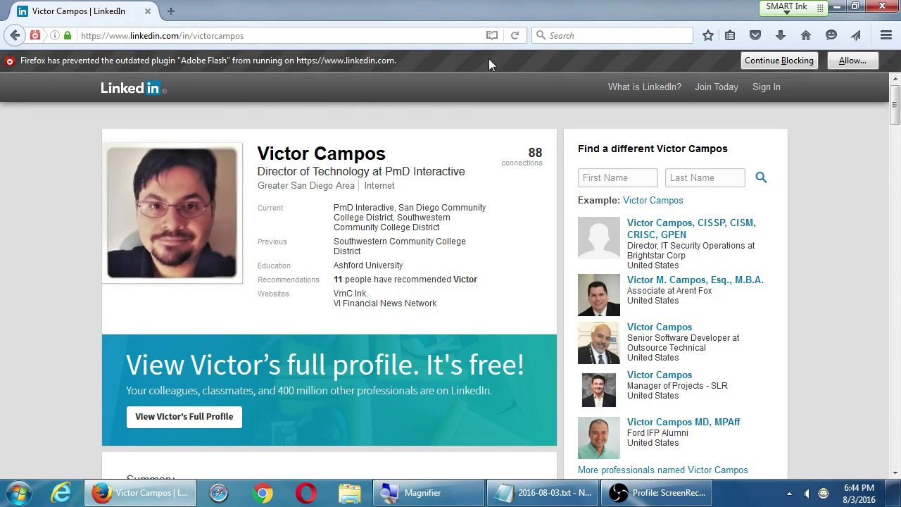
pyautogui.press('super+plus')
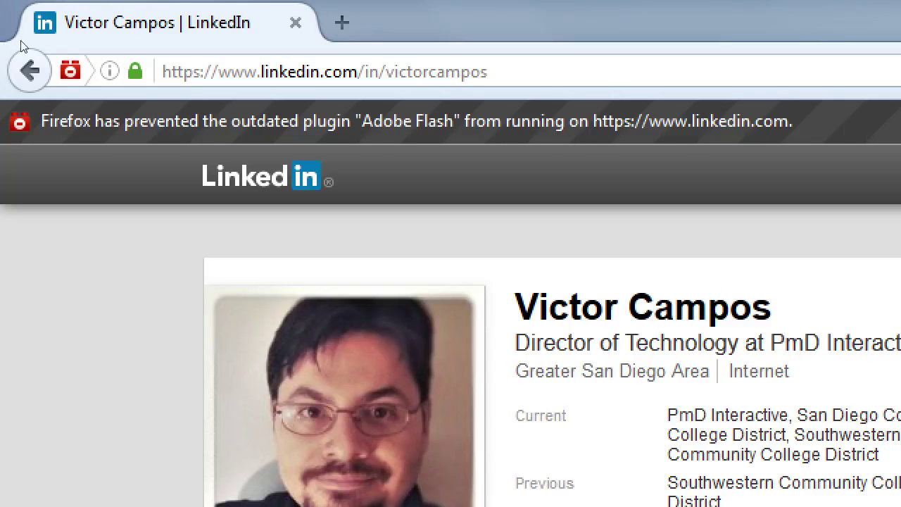
pyautogui.click(109, 32)
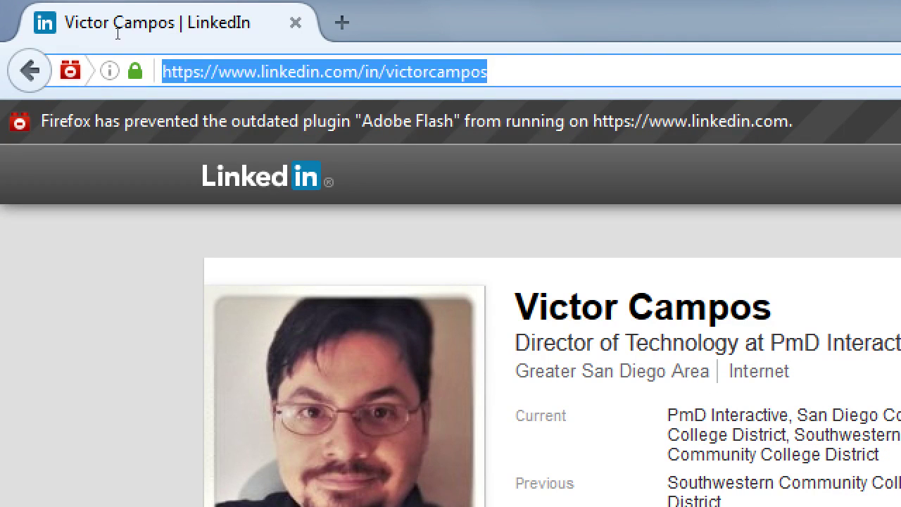
pyautogui.click(128, 60)
pyautogui.hotkey('shift', 'Home')
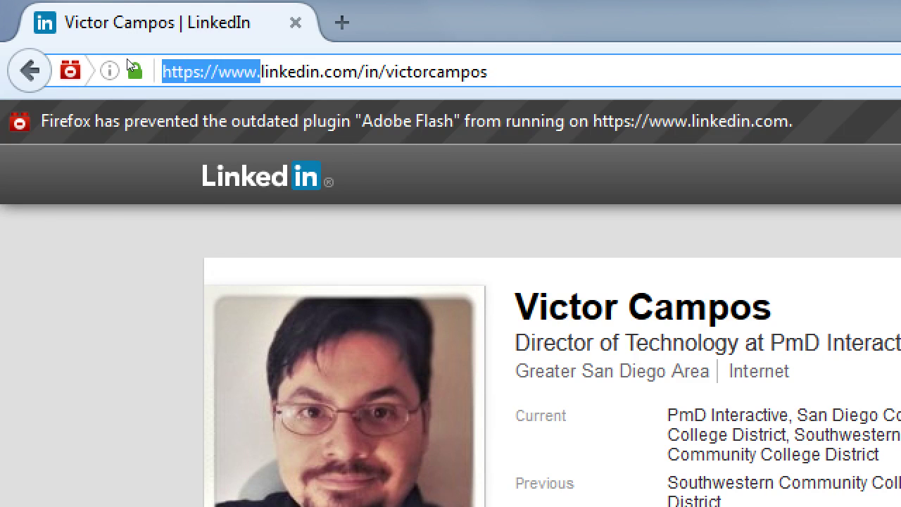
pyautogui.press('BackSpace')
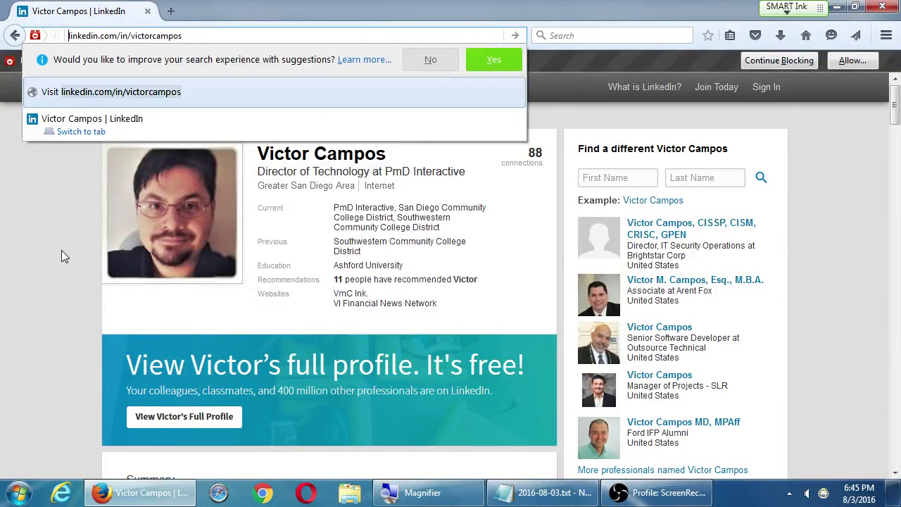
pyautogui.click(61, 229)
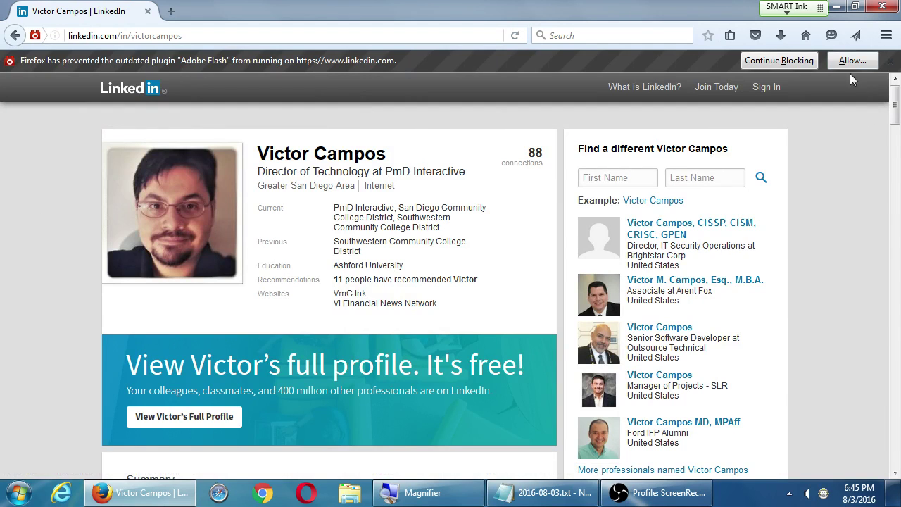
# Step: Keep Flash blocked and highlight the job title in the profile headline
pyautogui.click(794, 62)
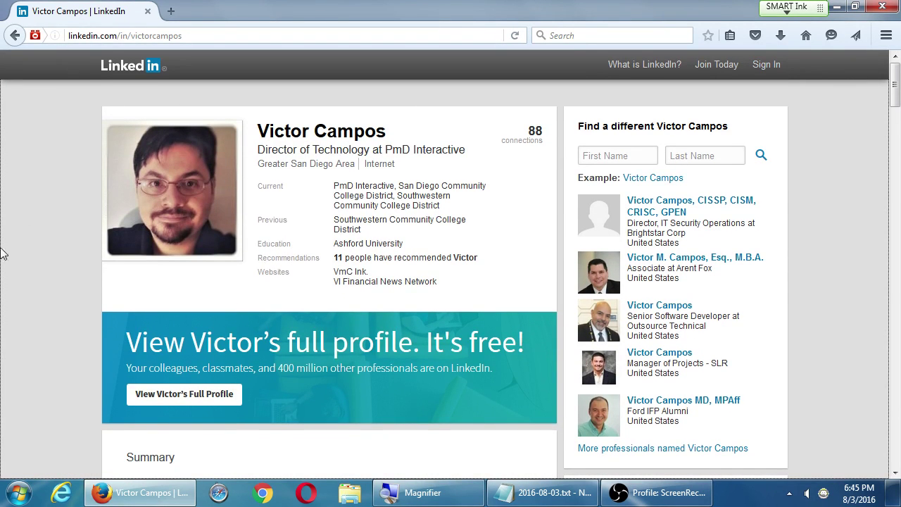
pyautogui.moveTo(283, 148); pyautogui.dragTo(407, 150)
pyautogui.click(426, 149)
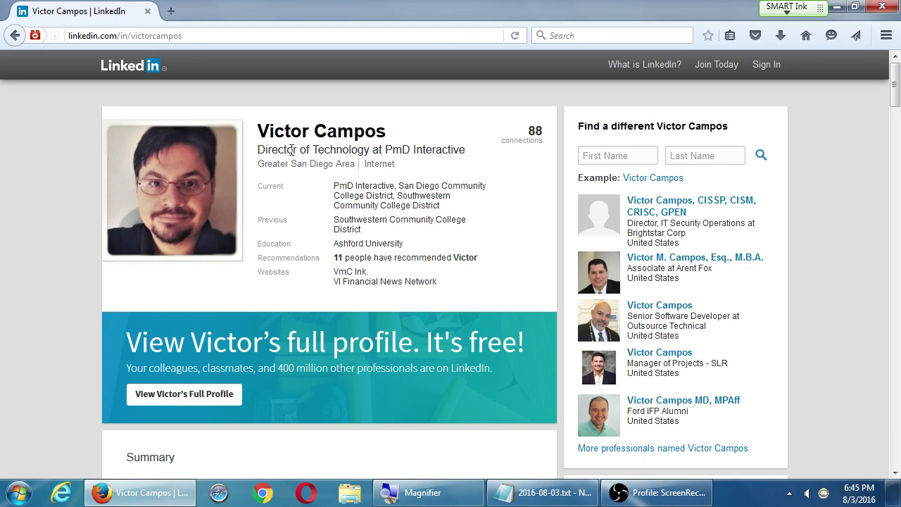
pyautogui.moveTo(284, 149); pyautogui.dragTo(411, 149)
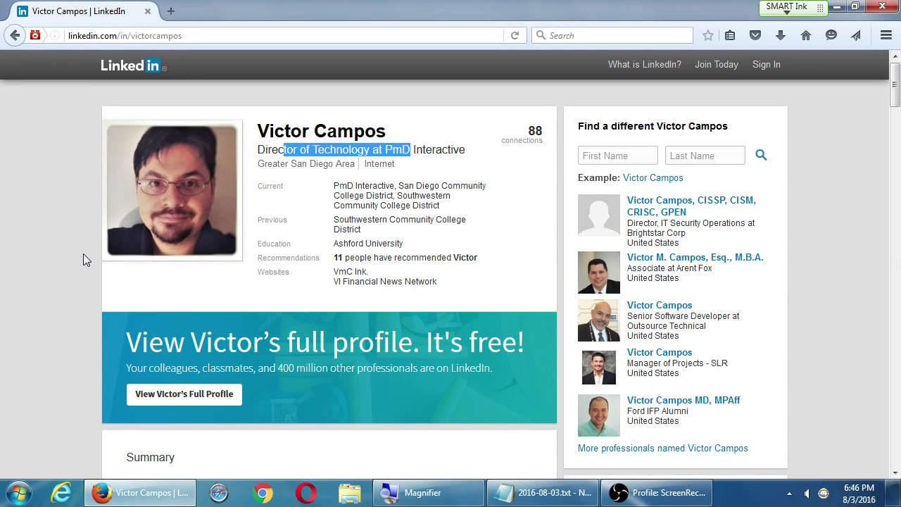
pyautogui.click(7, 268)
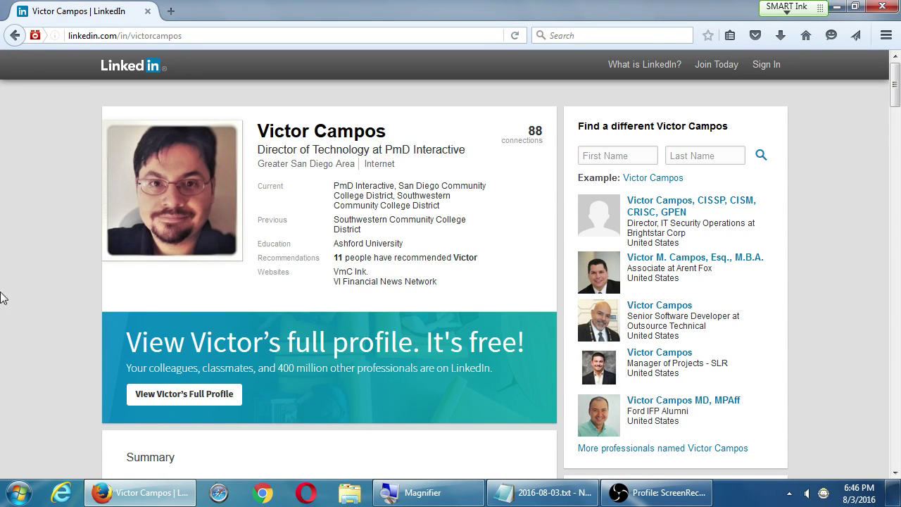
# Step: Scroll down the profile to the Summary section, selecting the web address along the way
pyautogui.scroll(-1, 1, 331)
pyautogui.scroll(-1, 3, 328)
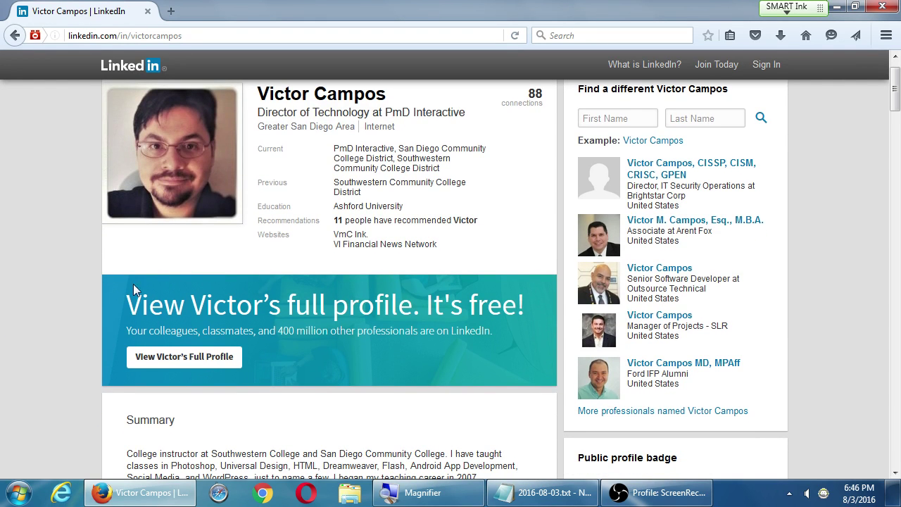
pyautogui.scroll(-3, 175, 387)
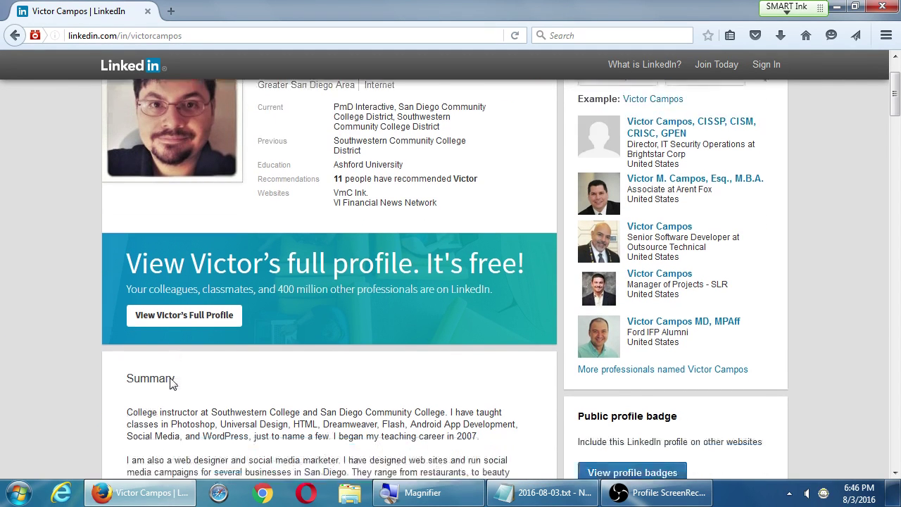
pyautogui.click(162, 35)
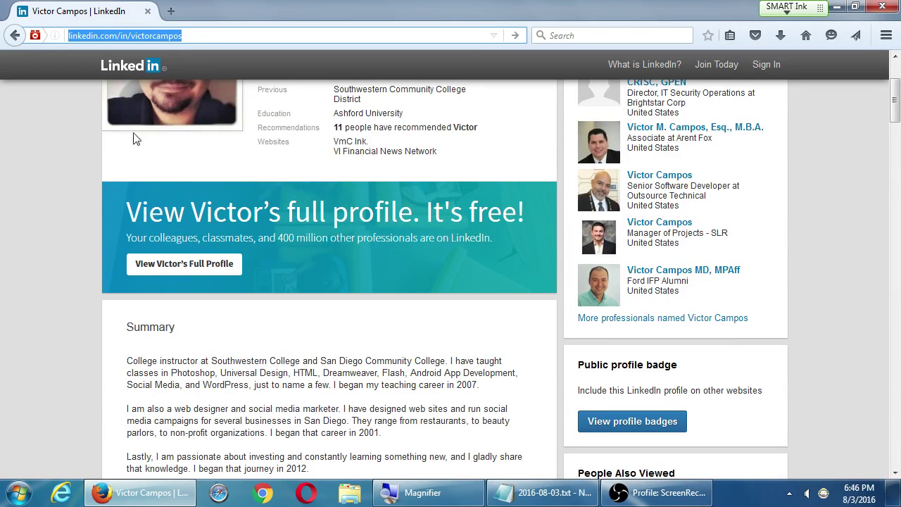
pyautogui.scroll(-1, 104, 180)
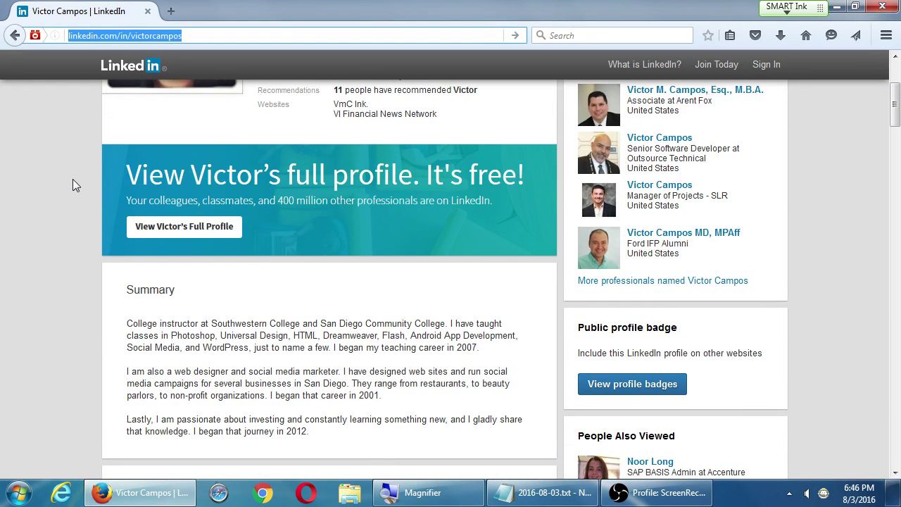
pyautogui.scroll(-8, 40, 202)
pyautogui.scroll(8, 63, 207)
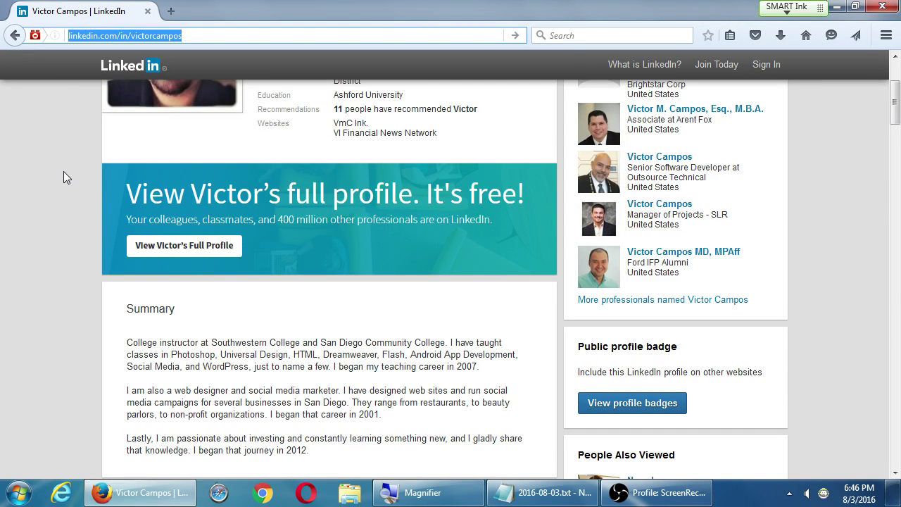
pyautogui.scroll(-2, 58, 195)
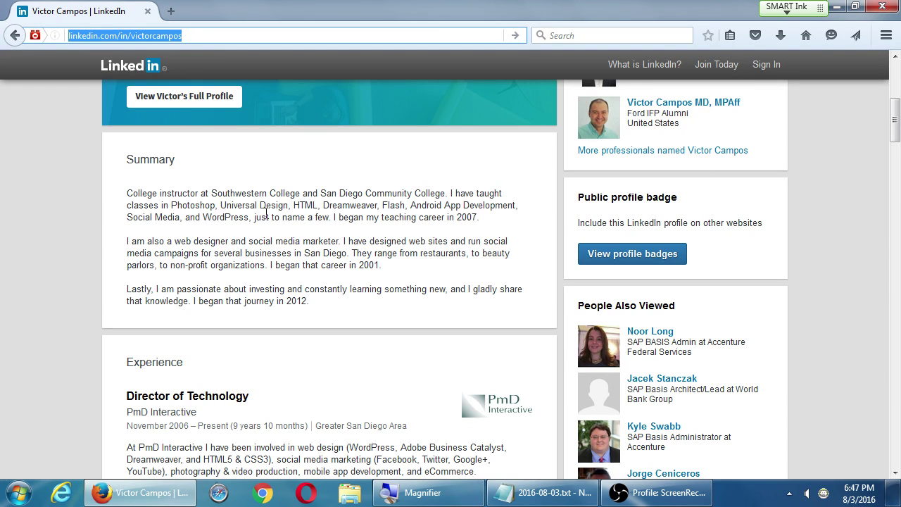
# Step: Highlight the Summary heading, then scroll on and highlight the Projects heading
pyautogui.scroll(-3, 30, 254)
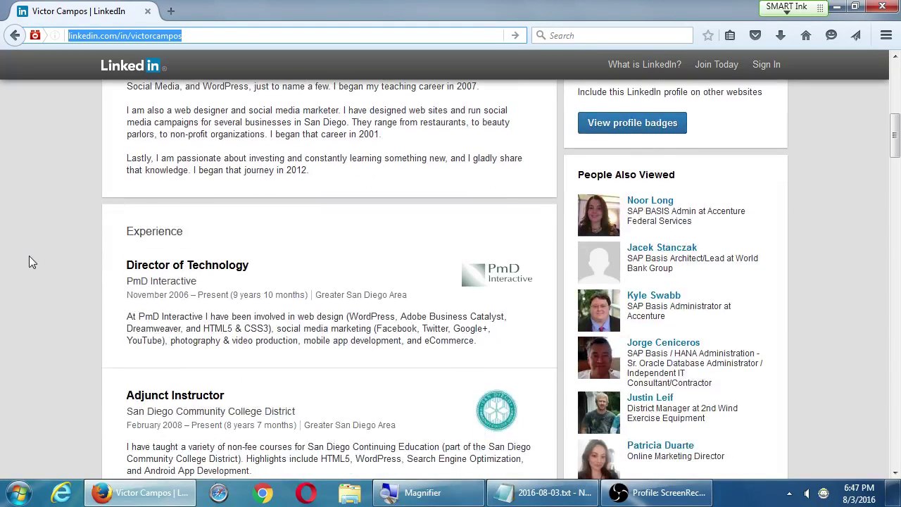
pyautogui.scroll(3, 28, 259)
pyautogui.doubleClick(151, 158)
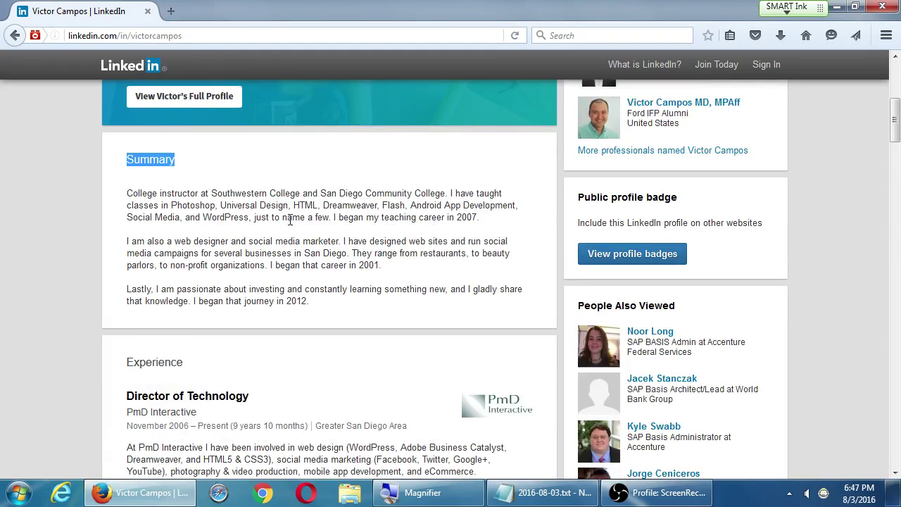
pyautogui.scroll(-5, 289, 220)
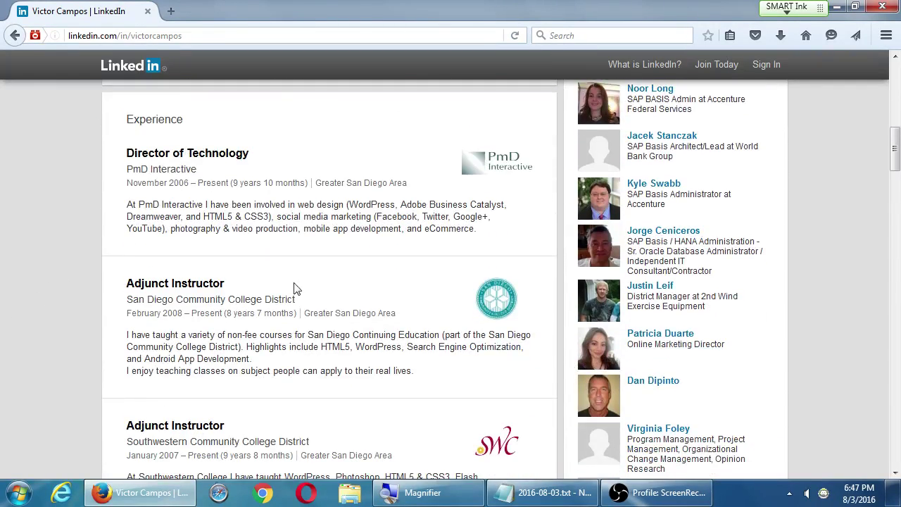
pyautogui.scroll(-10, 296, 289)
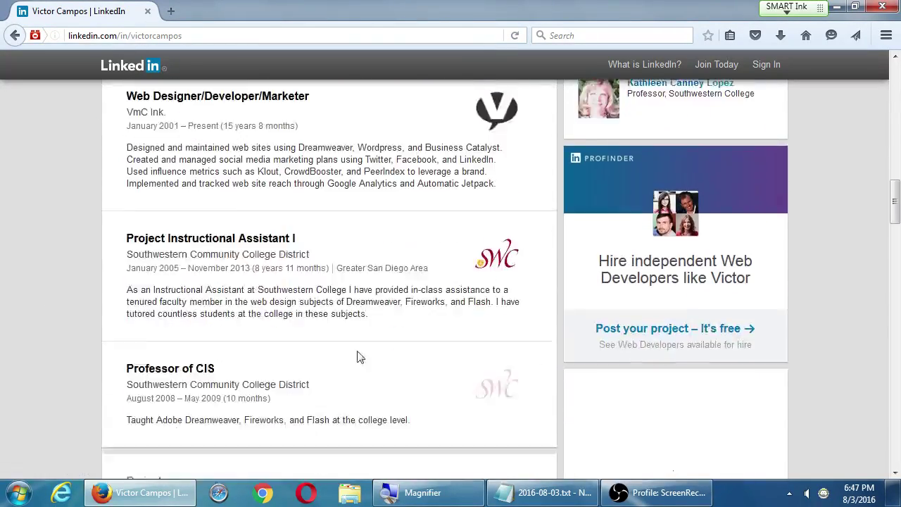
pyautogui.scroll(-7, 357, 357)
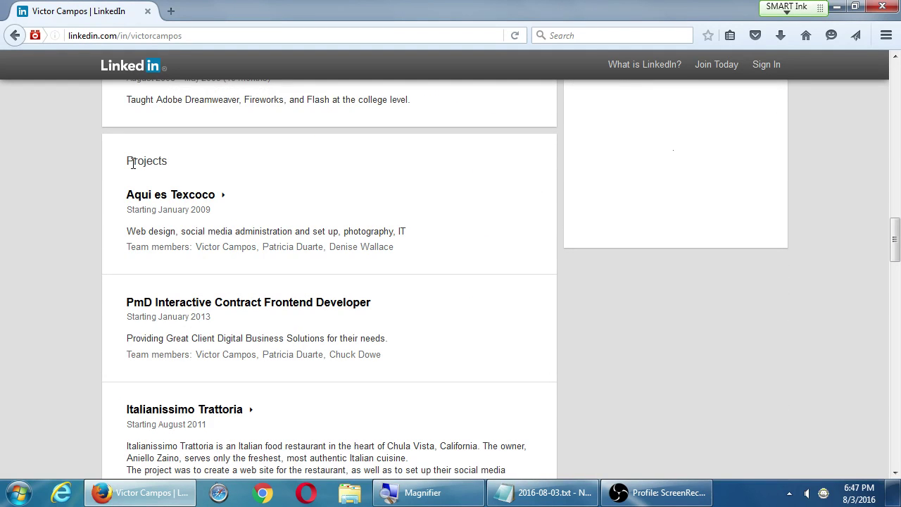
pyautogui.moveTo(132, 162); pyautogui.dragTo(312, 201)
pyautogui.click(338, 202)
pyautogui.moveTo(127, 162); pyautogui.dragTo(177, 173)
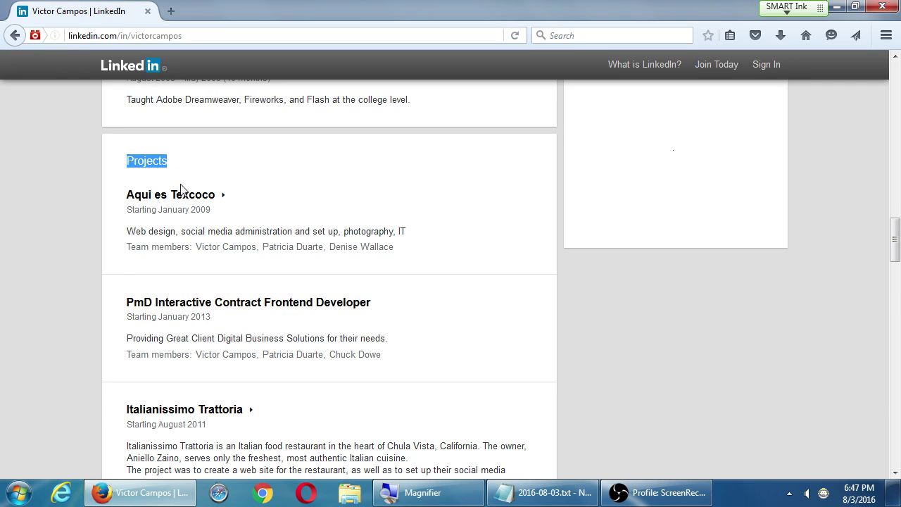
# Step: Highlight the Skills heading and scroll down to the Education section
pyautogui.scroll(-5, 41, 214)
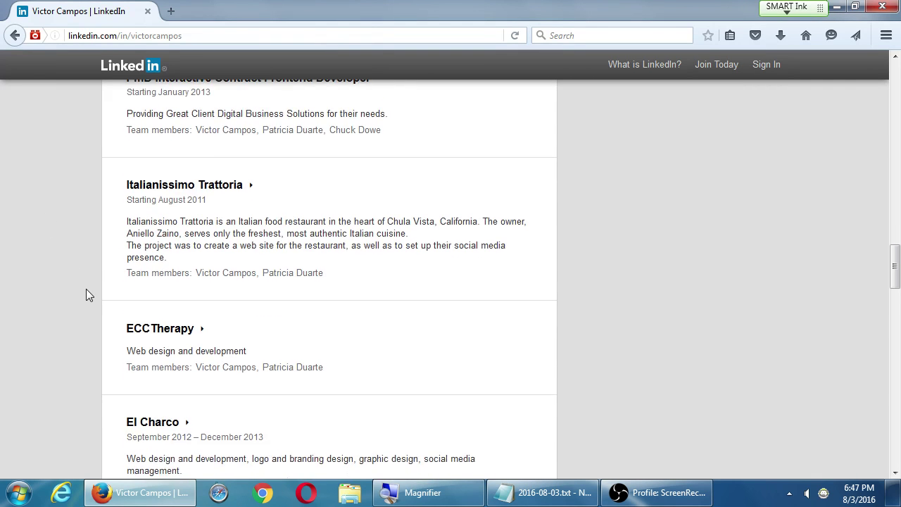
pyautogui.scroll(-9, 85, 294)
pyautogui.moveTo(139, 245); pyautogui.dragTo(164, 247)
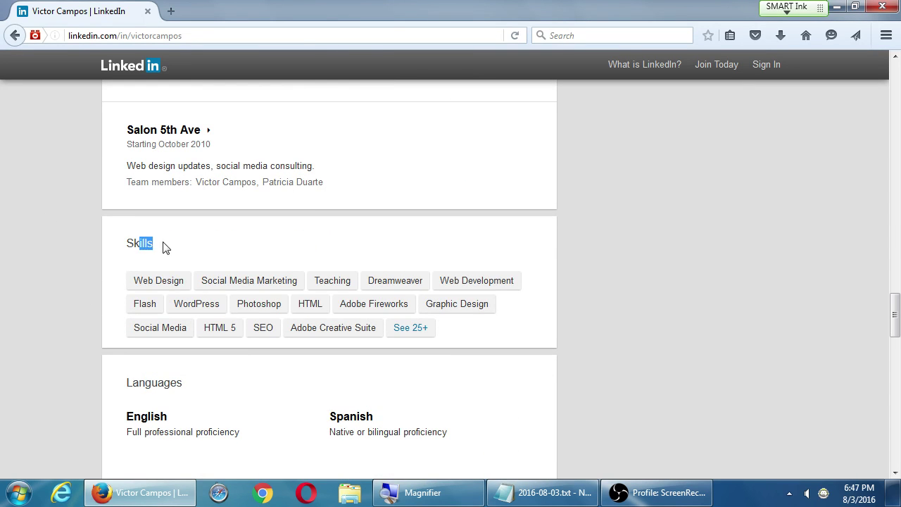
pyautogui.click(88, 250)
pyautogui.scroll(-2, 81, 252)
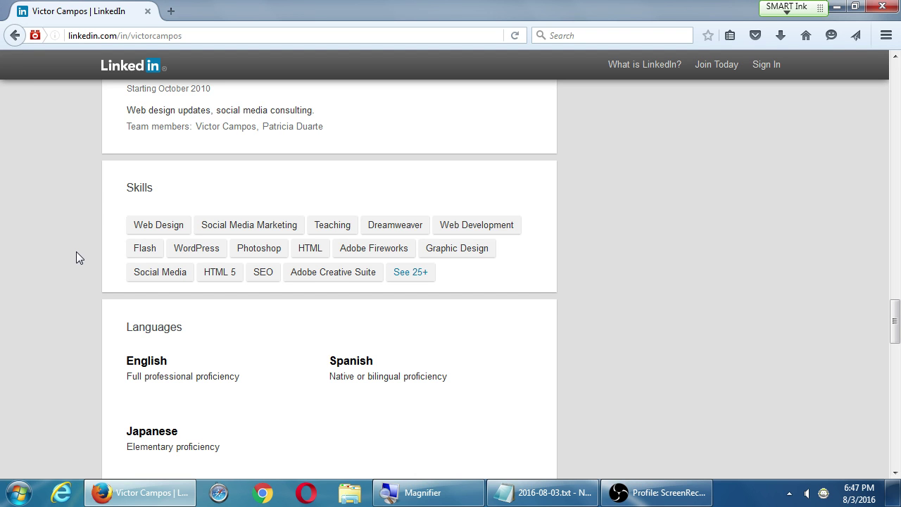
pyautogui.scroll(-5, 77, 239)
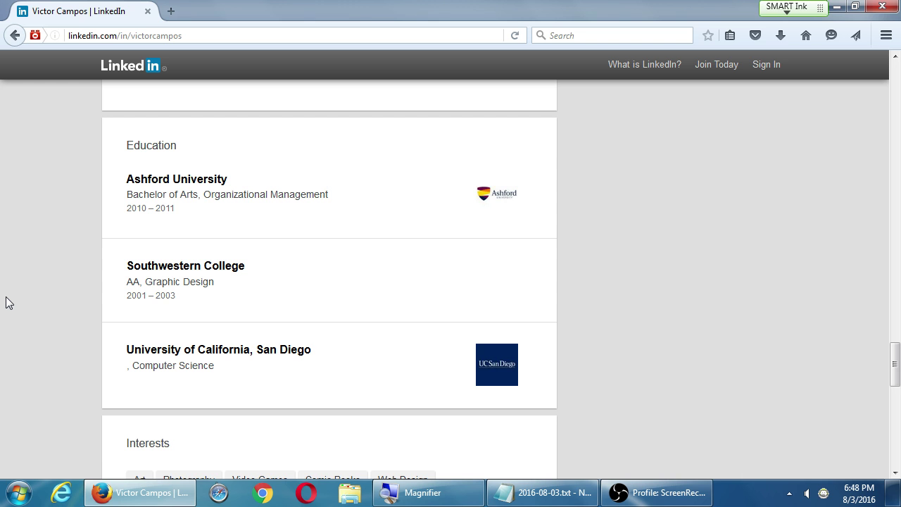
pyautogui.scroll(-5, 1, 264)
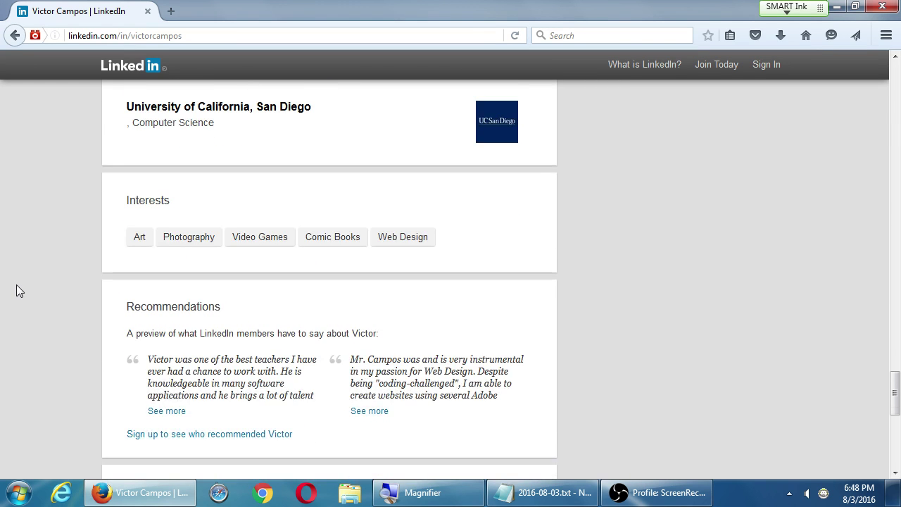
pyautogui.scroll(-3, 16, 285)
pyautogui.scroll(1, 89, 395)
pyautogui.scroll(-2, 77, 384)
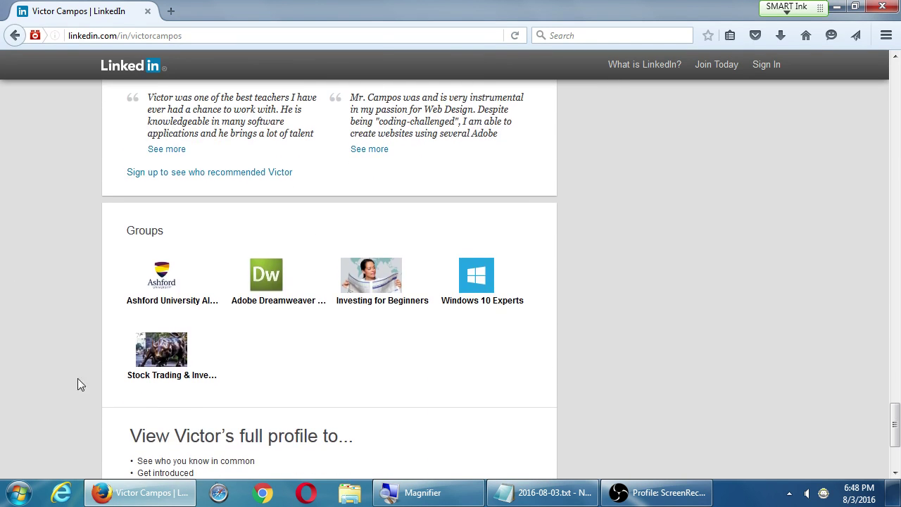
pyautogui.scroll(1, 338, 273)
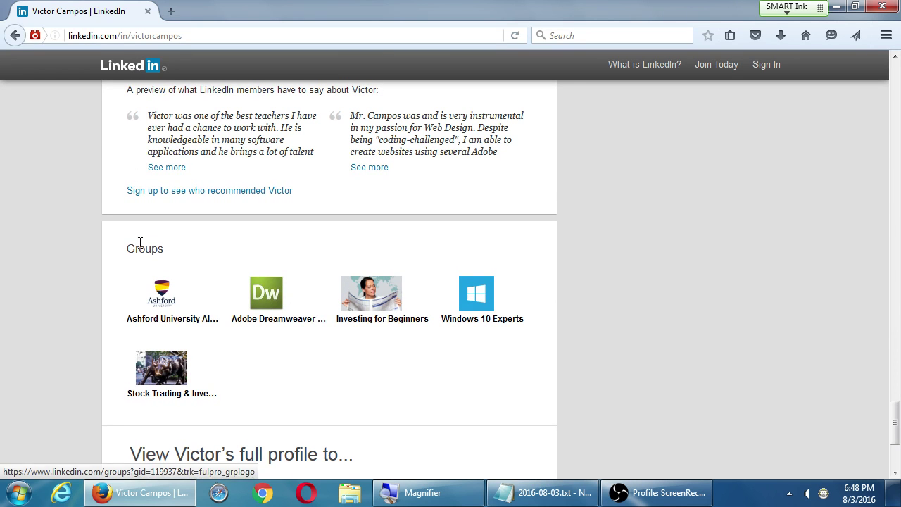
pyautogui.scroll(-2, 352, 340)
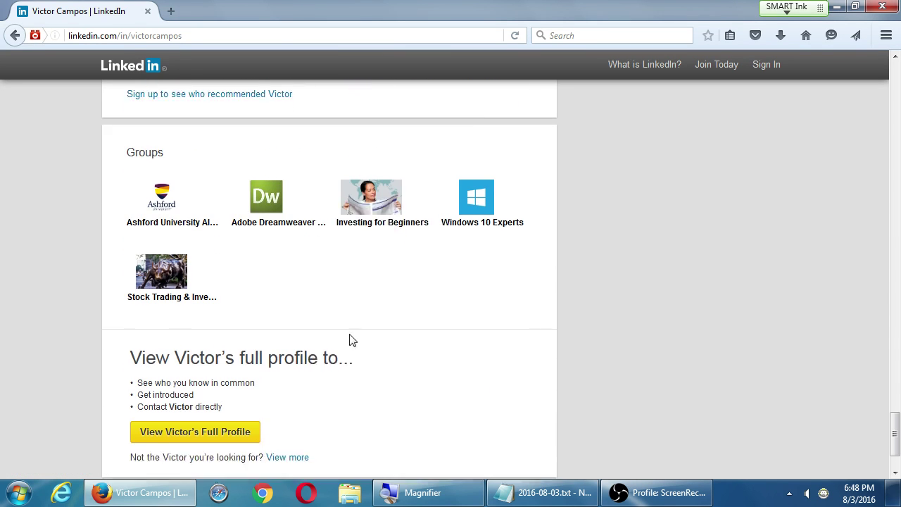
pyautogui.scroll(-2, 288, 318)
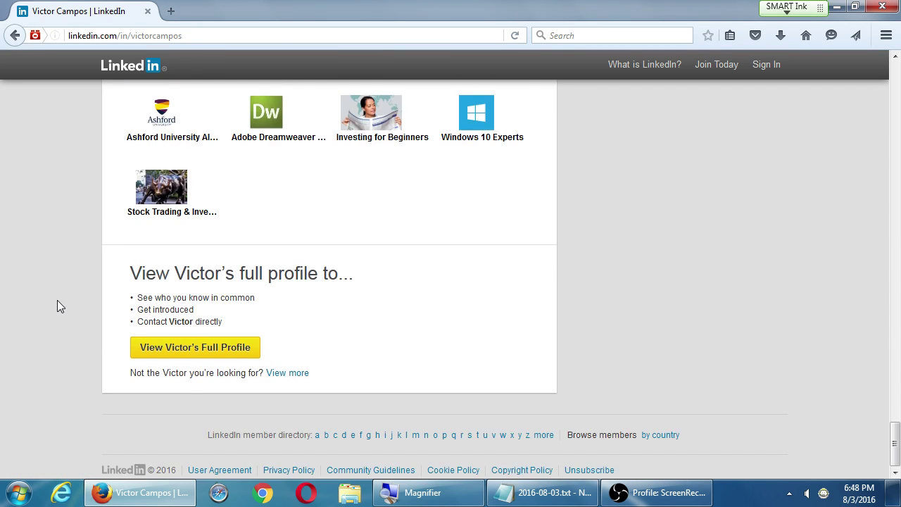
pyautogui.scroll(15, 57, 300)
pyautogui.scroll(10, 66, 320)
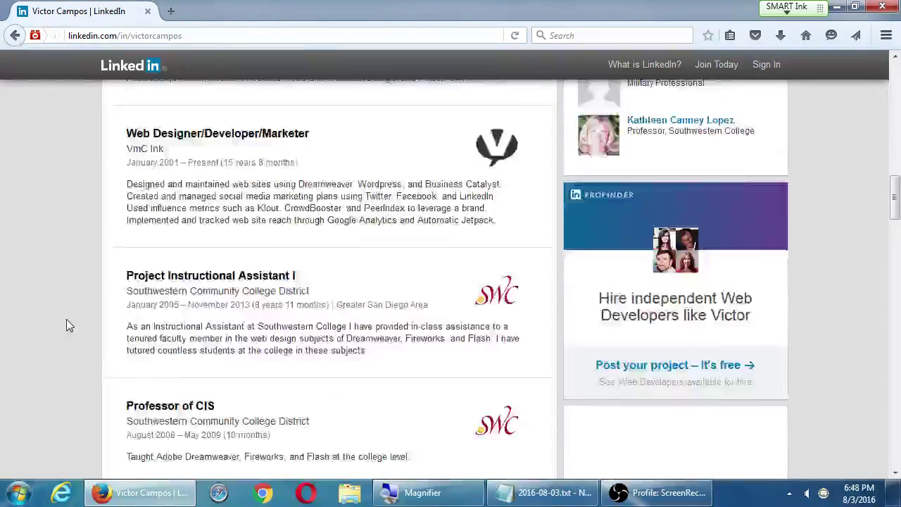
pyautogui.scroll(10, 56, 302)
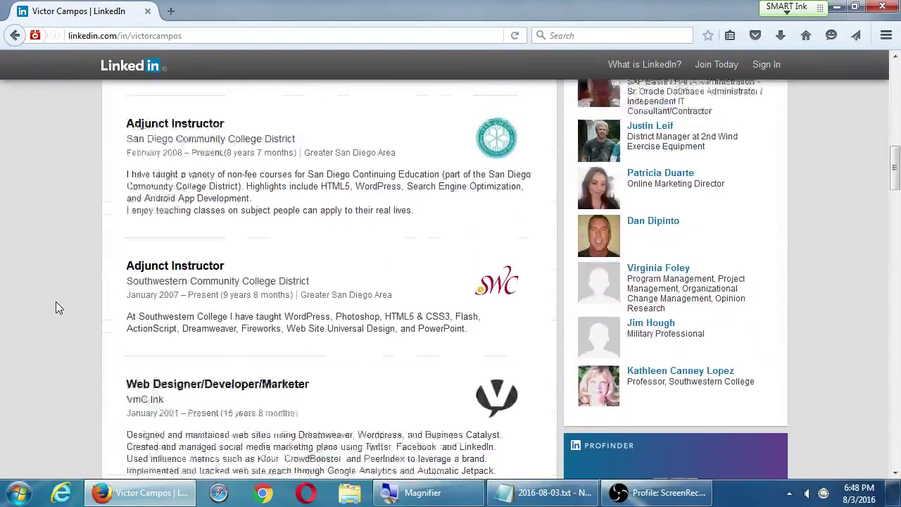
pyautogui.scroll(5, 74, 310)
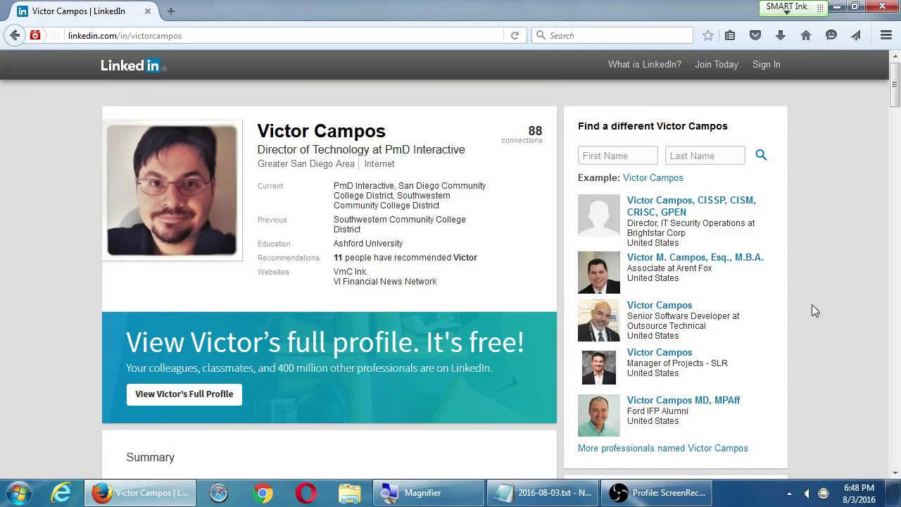
pyautogui.press('End')
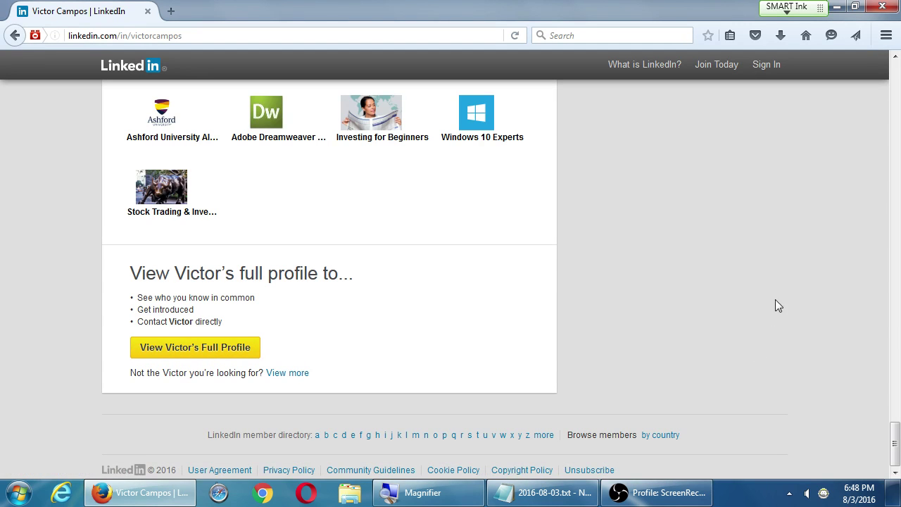
pyautogui.press('Home')
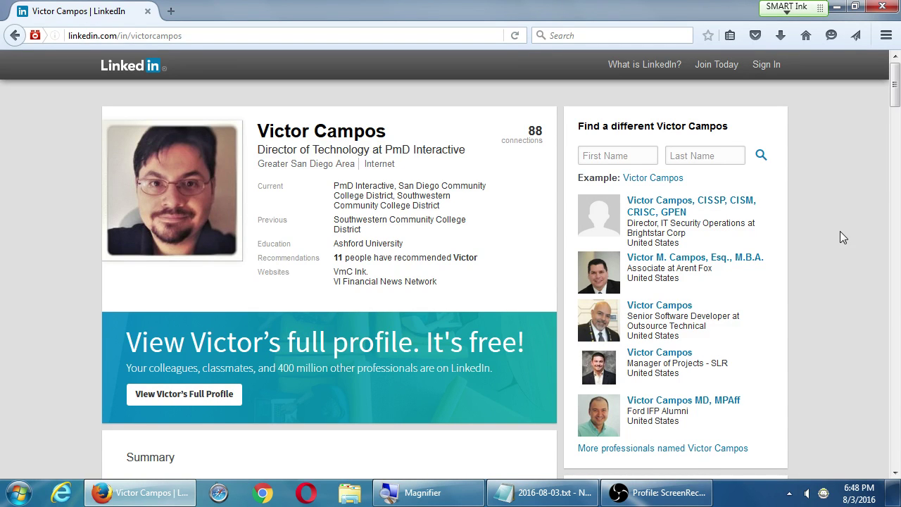
pyautogui.press('pagedown')
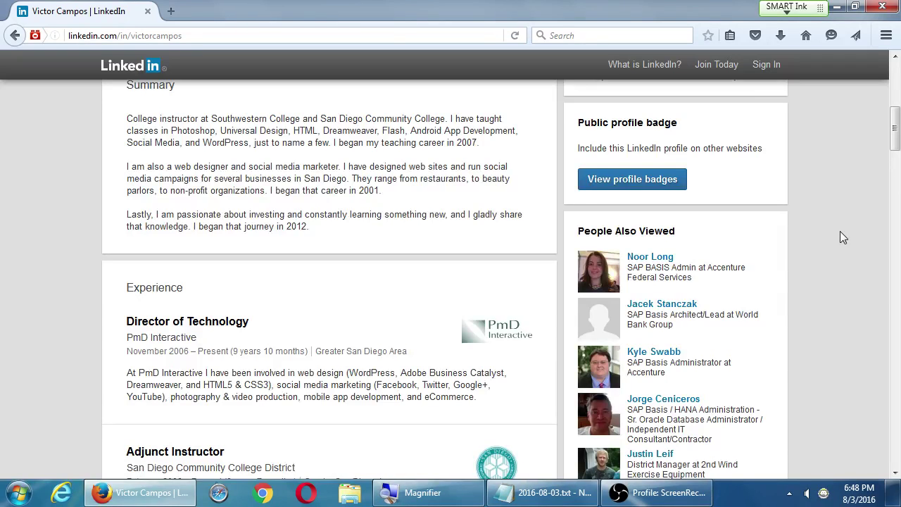
pyautogui.press('pagedown')
pyautogui.press('pagedown')
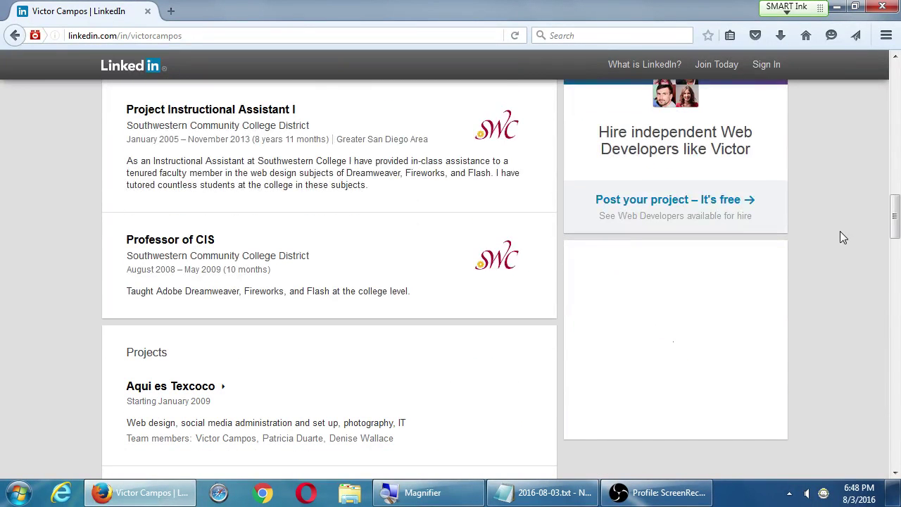
pyautogui.press('pagedown')
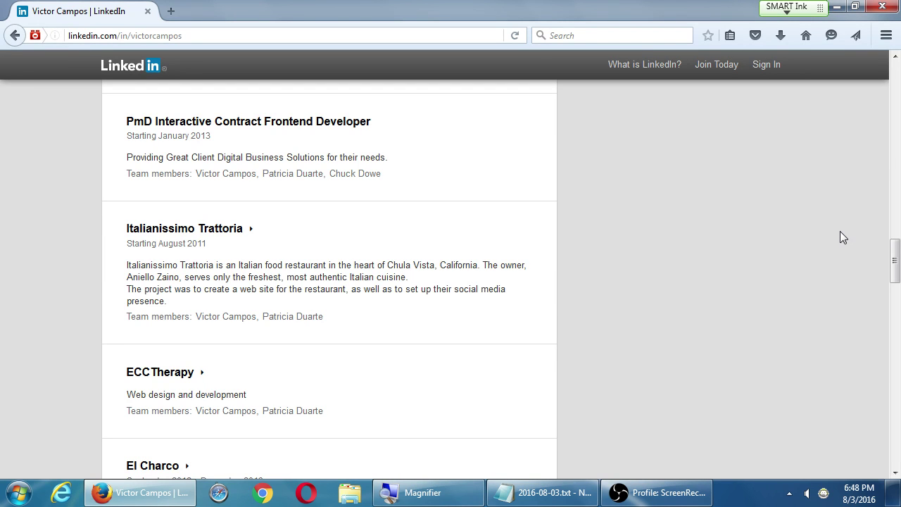
pyautogui.press('pagedown')
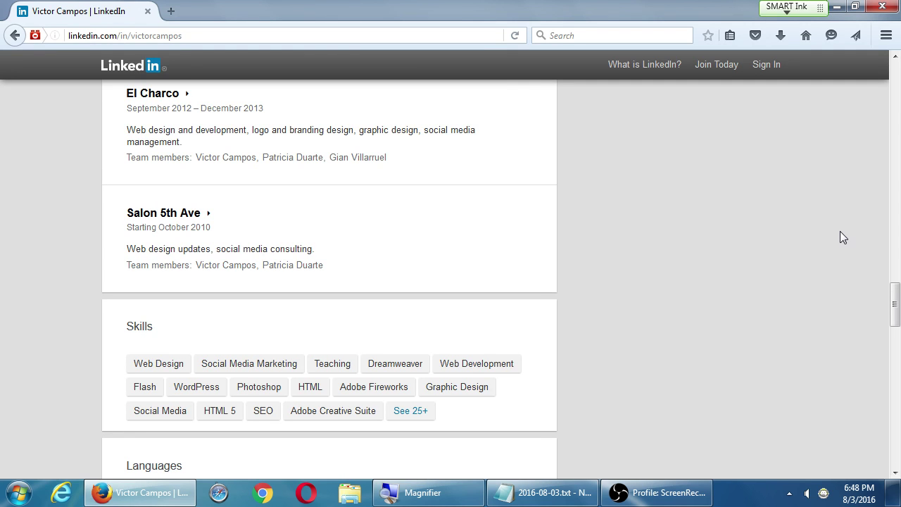
pyautogui.scroll(-1, 840, 231)
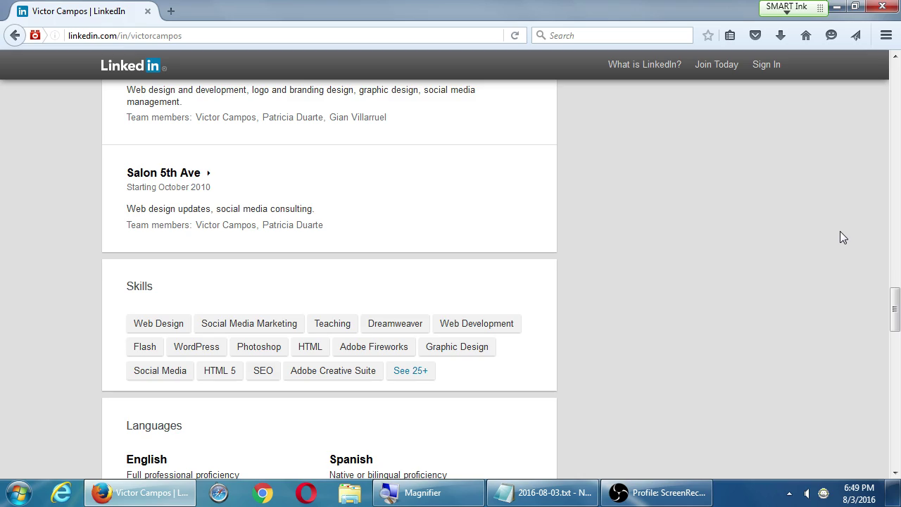
pyautogui.scroll(20, 840, 231)
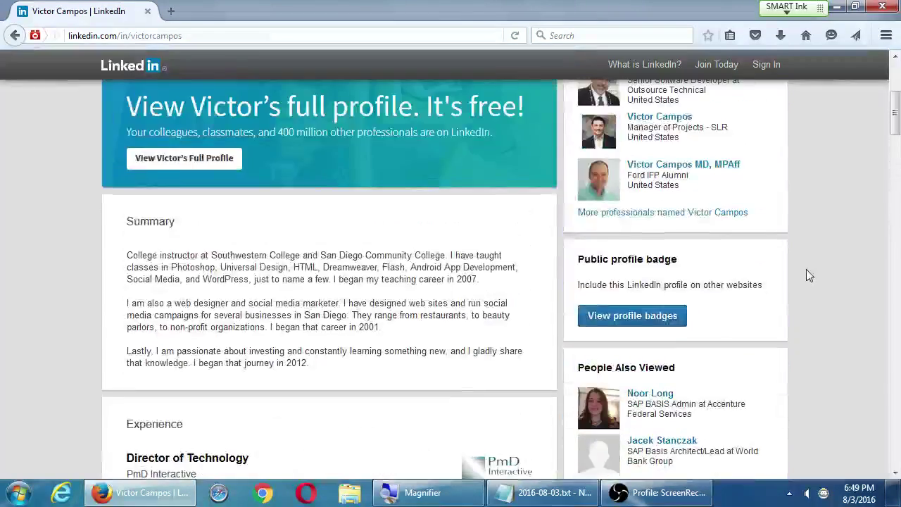
pyautogui.scroll(6, 808, 275)
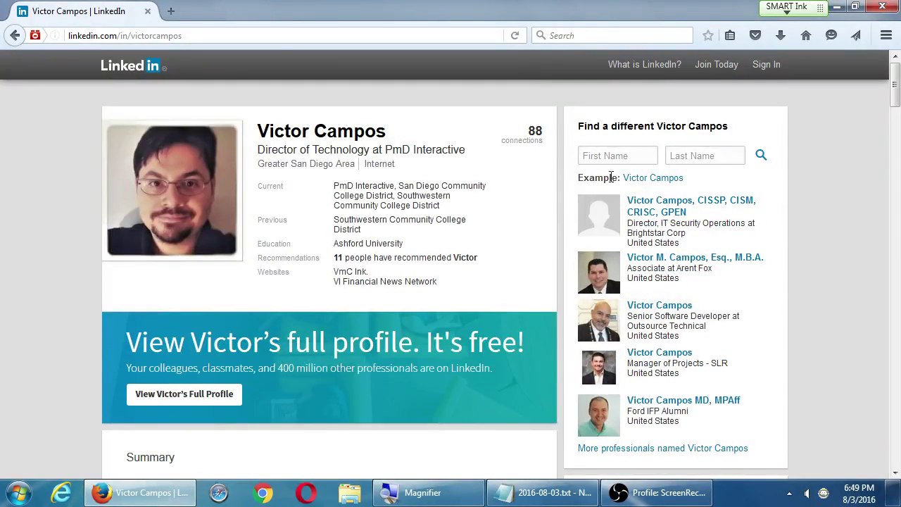
# Step: In a new tab, search 'linkedin pmd interactive' and open the PmD Interactive | LinkedIn result
pyautogui.click(171, 11)
pyautogui.write('link')
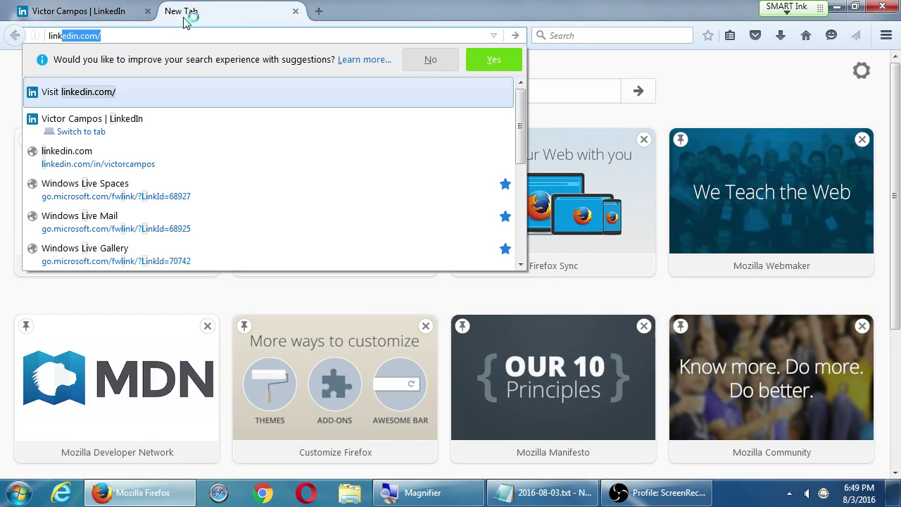
pyautogui.write('edin pmd in')
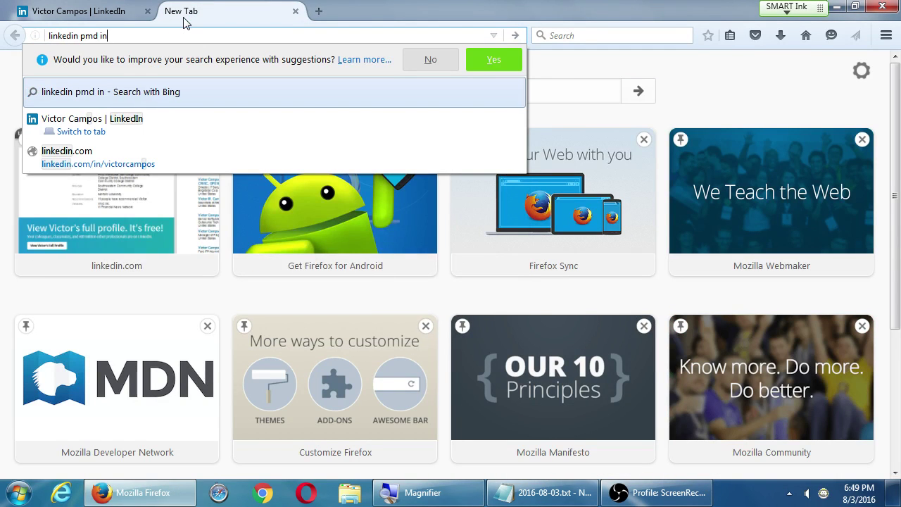
pyautogui.write('teractive')
pyautogui.press('Return')
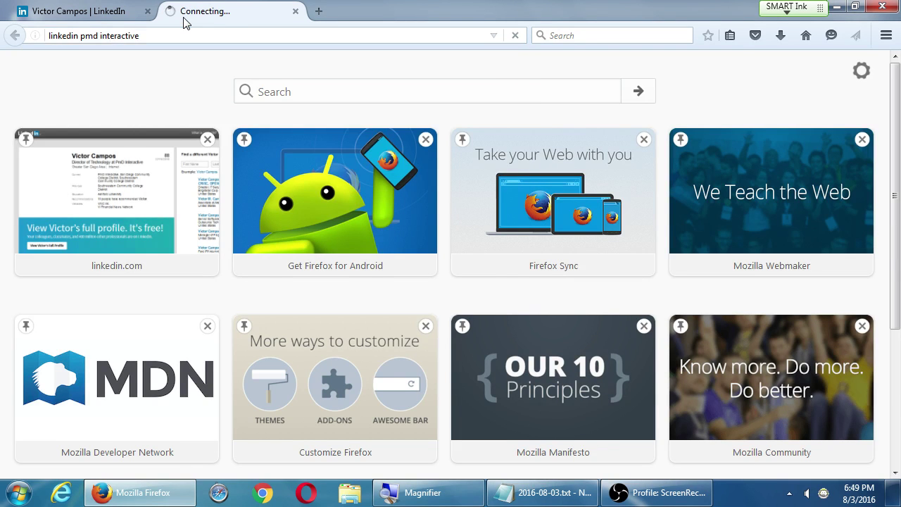
pyautogui.click(200, 185)
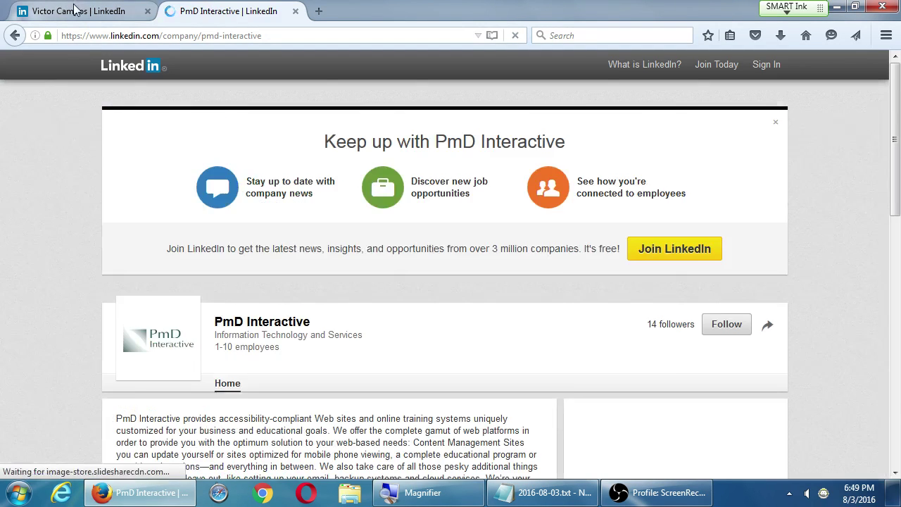
pyautogui.click(79, 10)
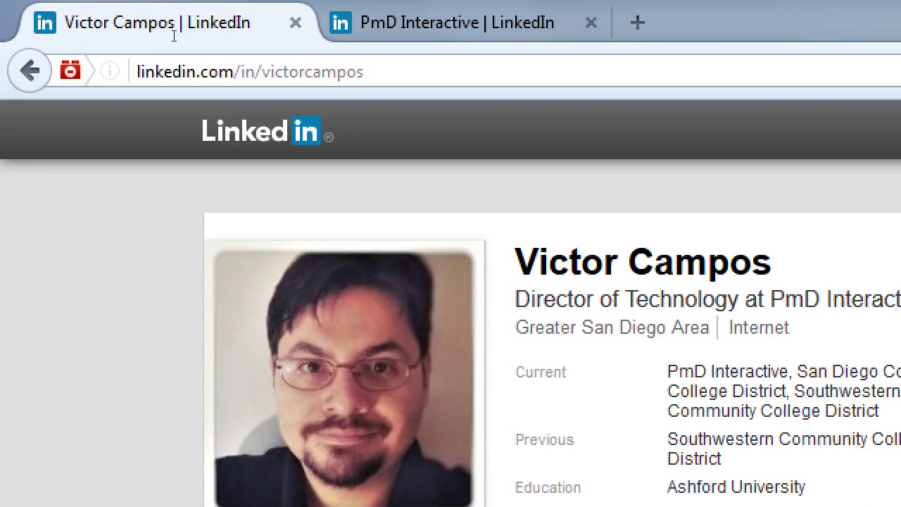
pyautogui.hotkey('ctrl', 'l')
pyautogui.press('Home')
pyautogui.hotkey('ctrl', 'Right')
pyautogui.hotkey('ctrl', 'Right')
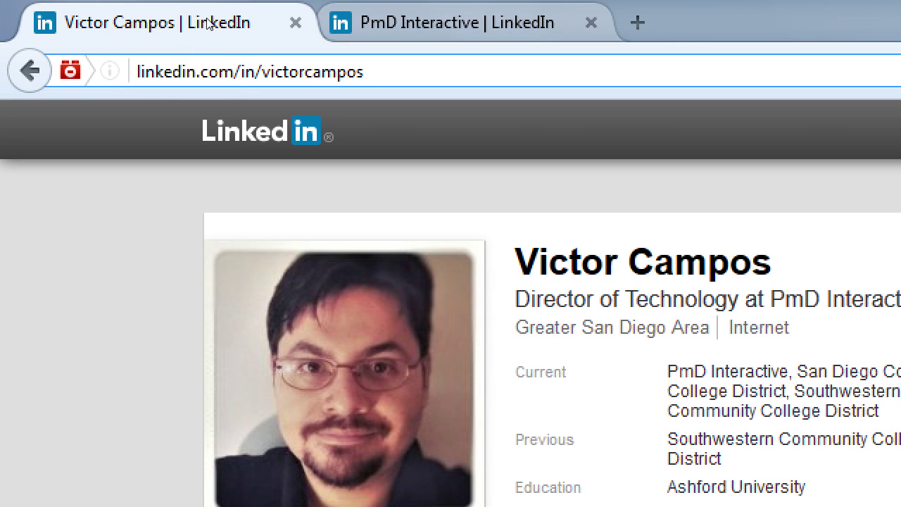
pyautogui.hotkey('ctrl', 'Tab')
pyautogui.hotkey('ctrl', 'l')
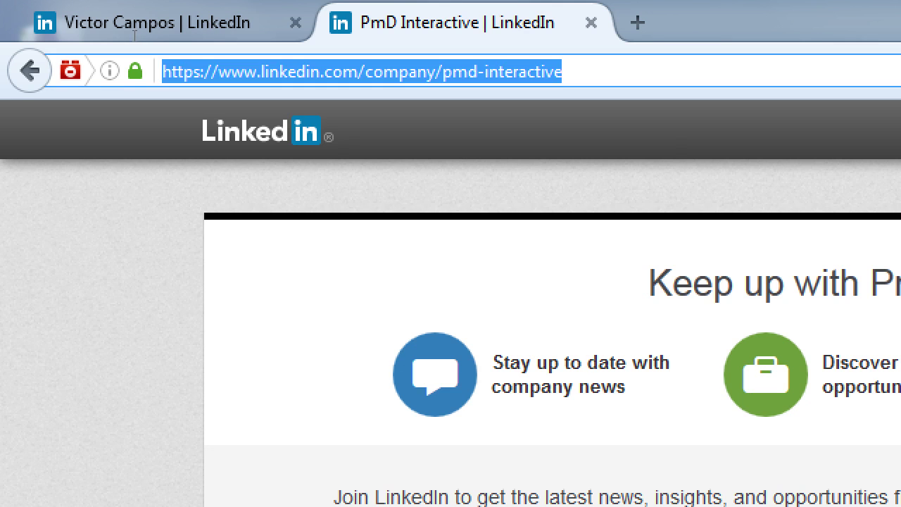
pyautogui.doubleClick(290, 72)
pyautogui.press('Left')
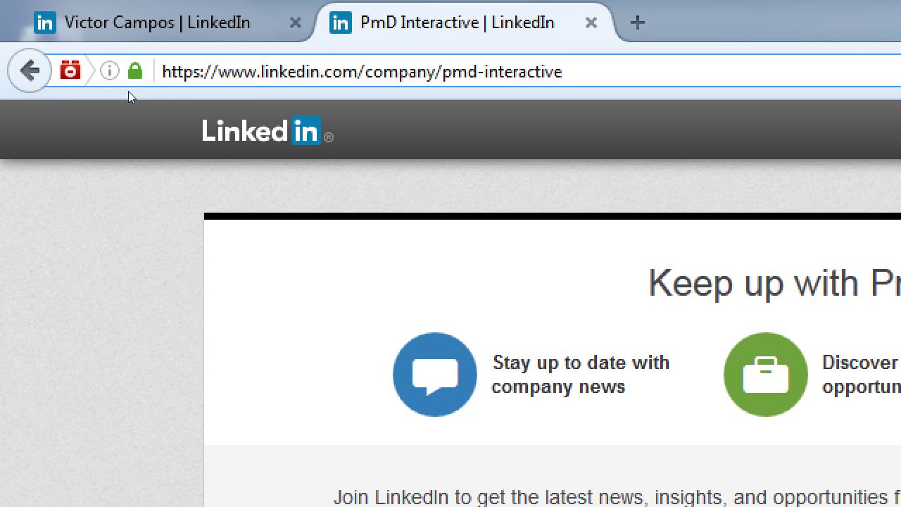
pyautogui.hotkey('shift', 'Home')
pyautogui.press('BackSpace')
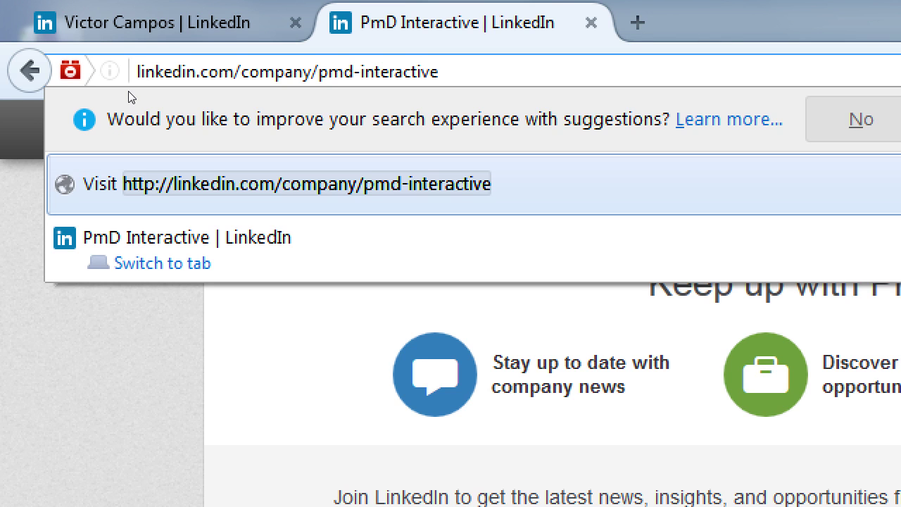
pyautogui.press('super+minus')
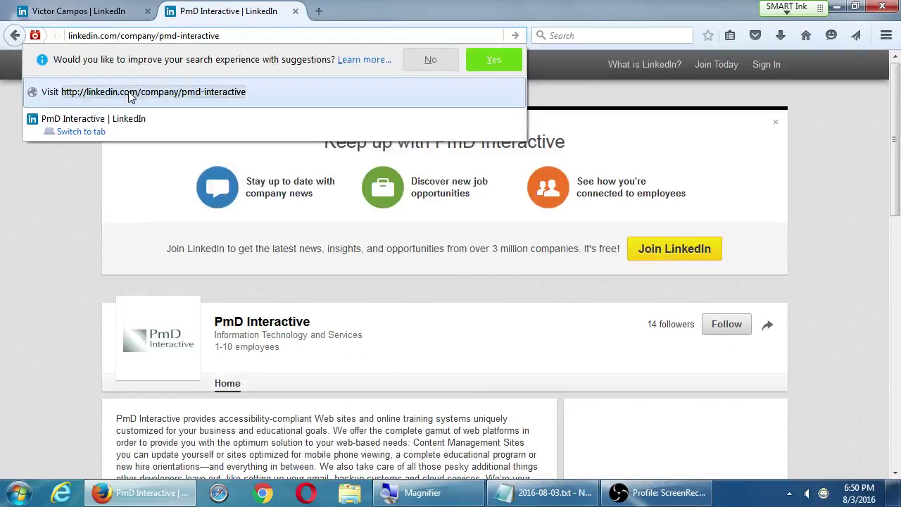
pyautogui.click(50, 189)
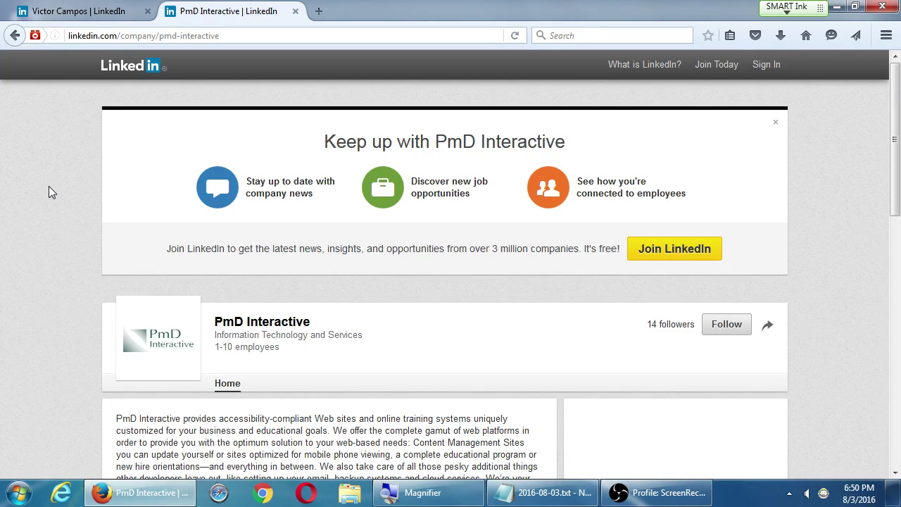
pyautogui.scroll(-5, 58, 80)
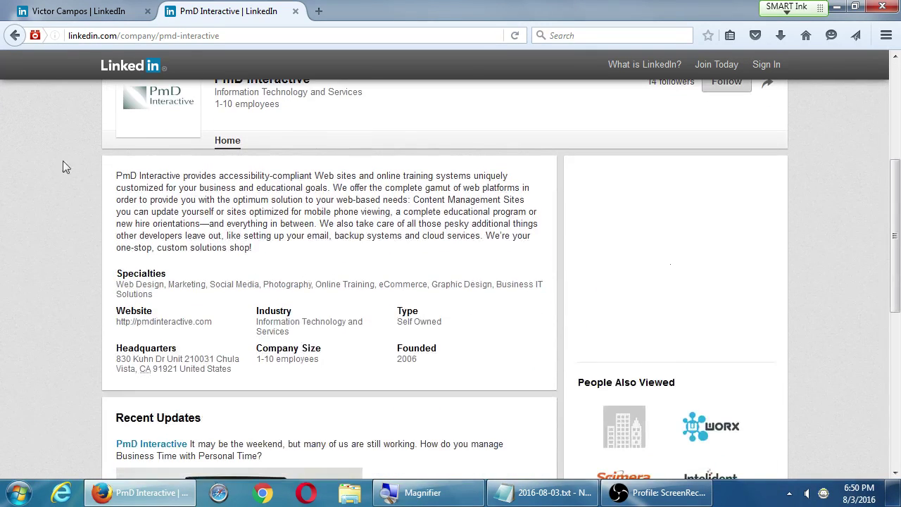
pyautogui.scroll(-2, 44, 185)
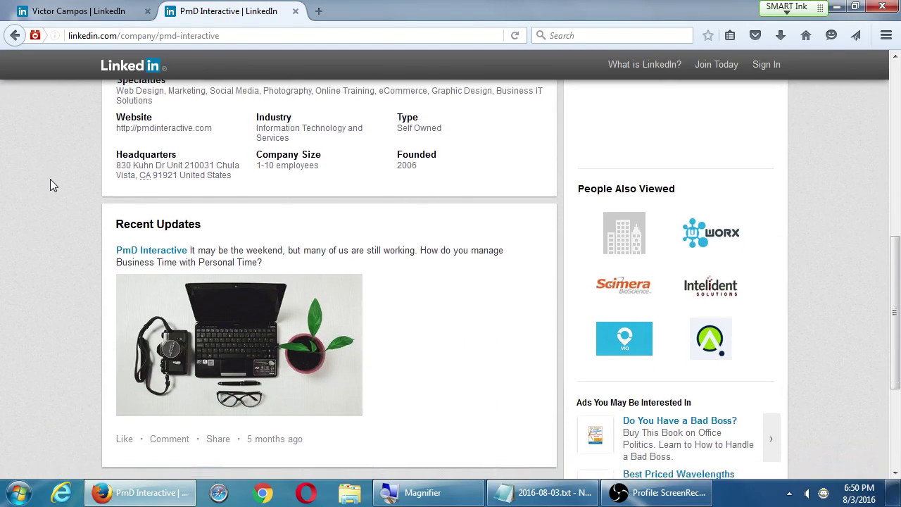
pyautogui.scroll(-2, 50, 185)
pyautogui.scroll(10, 48, 185)
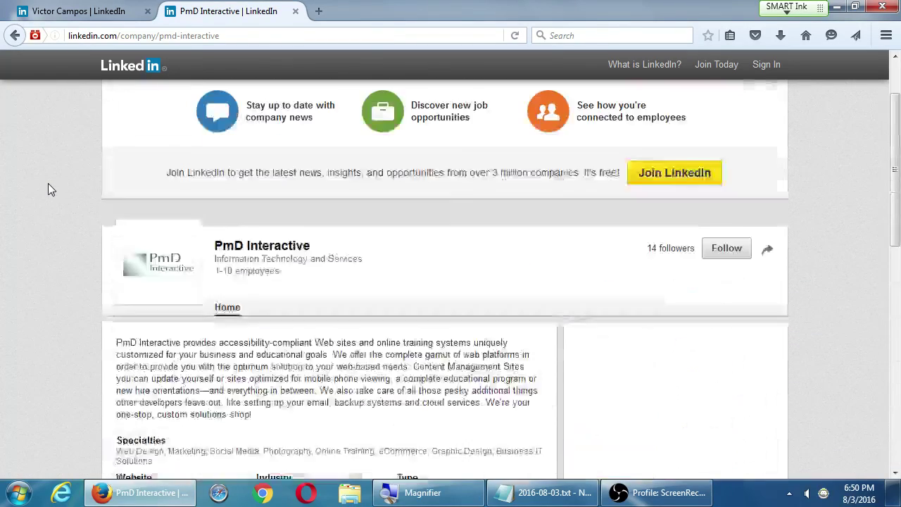
pyautogui.click(92, 14)
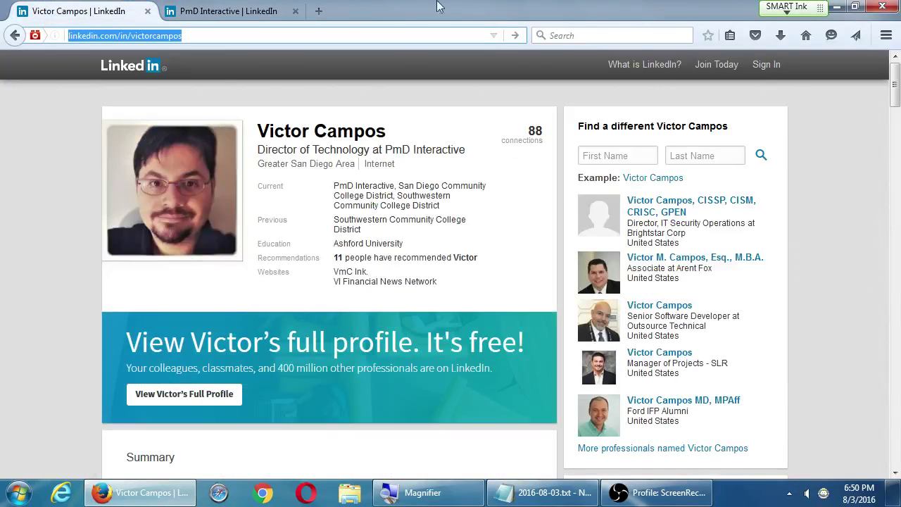
pyautogui.click(245, 15)
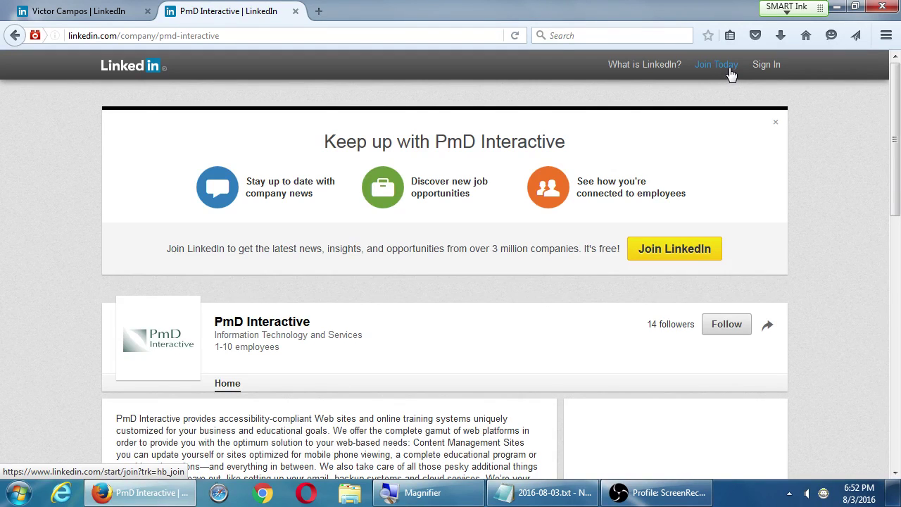
# Step: Open LinkedIn's Join Today form and enter the new member's first name, last name and e-mail address
pyautogui.click(725, 70)
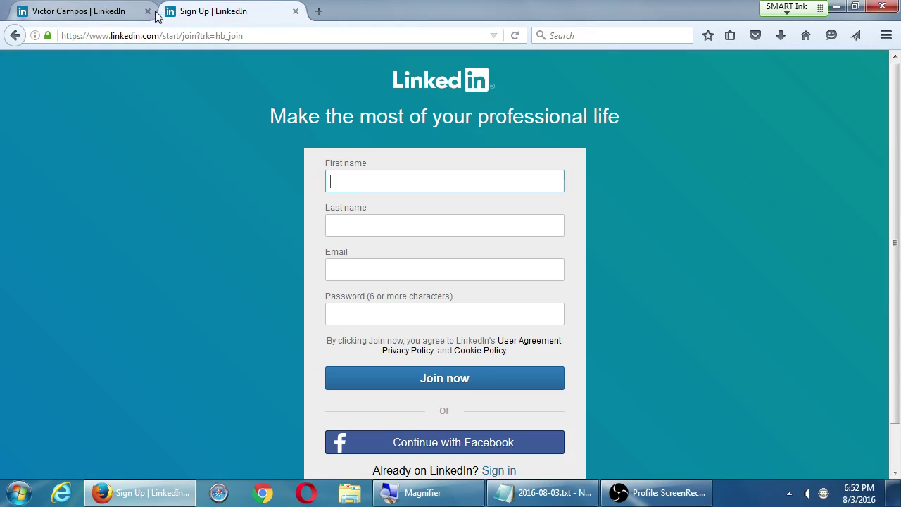
pyautogui.click(147, 12)
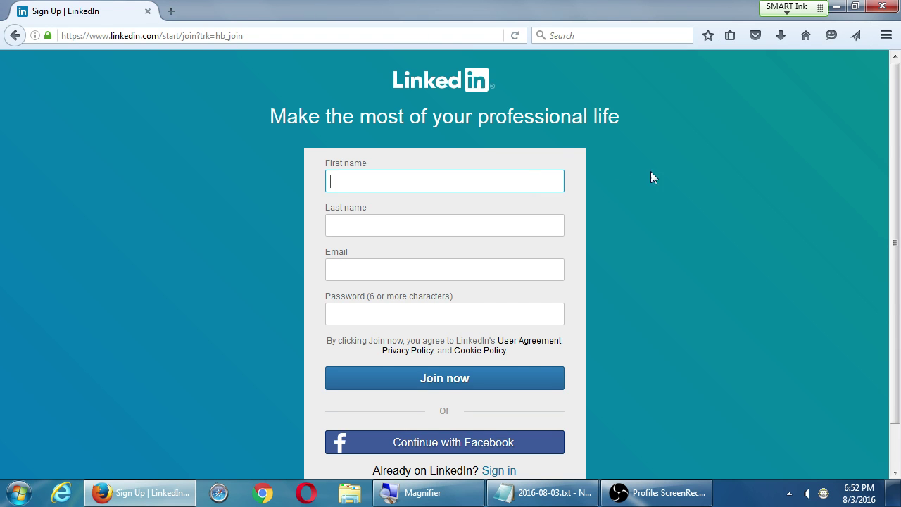
pyautogui.write('John')
pyautogui.press('Tab')
pyautogui.write('Smith')
pyautogui.press('Tab')
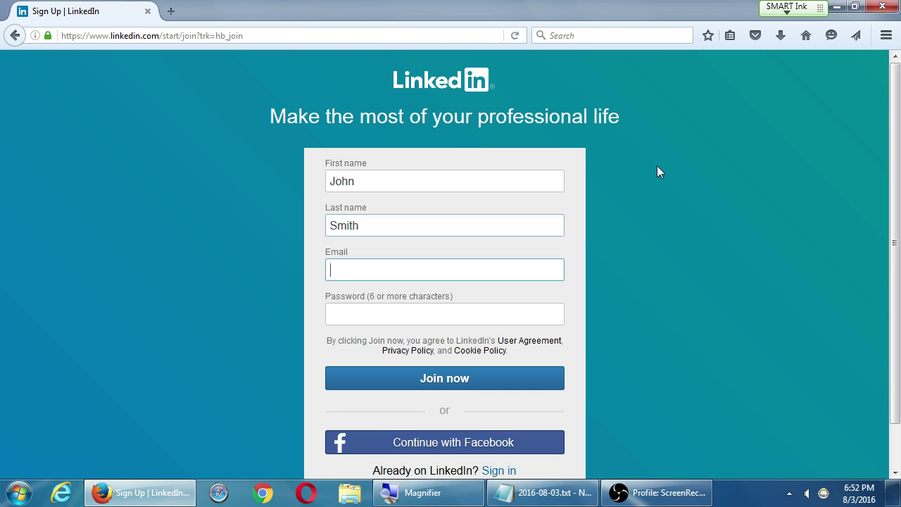
pyautogui.write('v')
pyautogui.press('BackSpace')
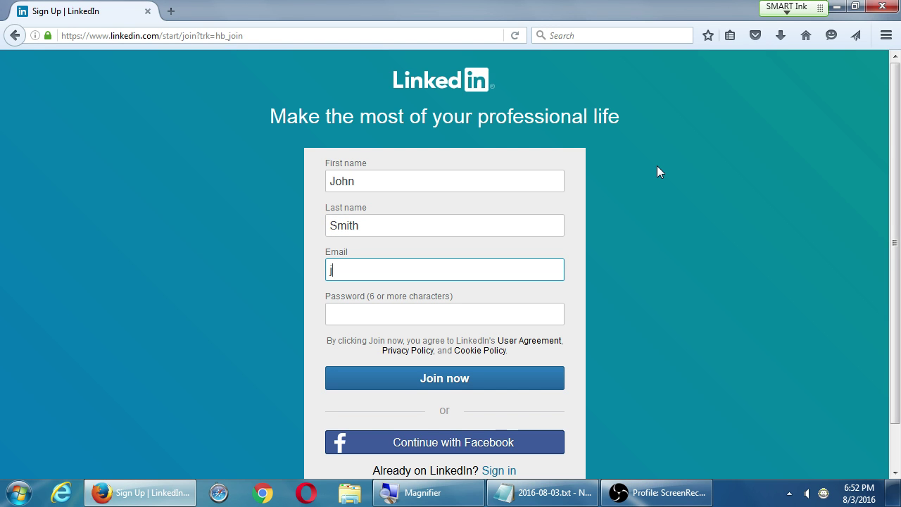
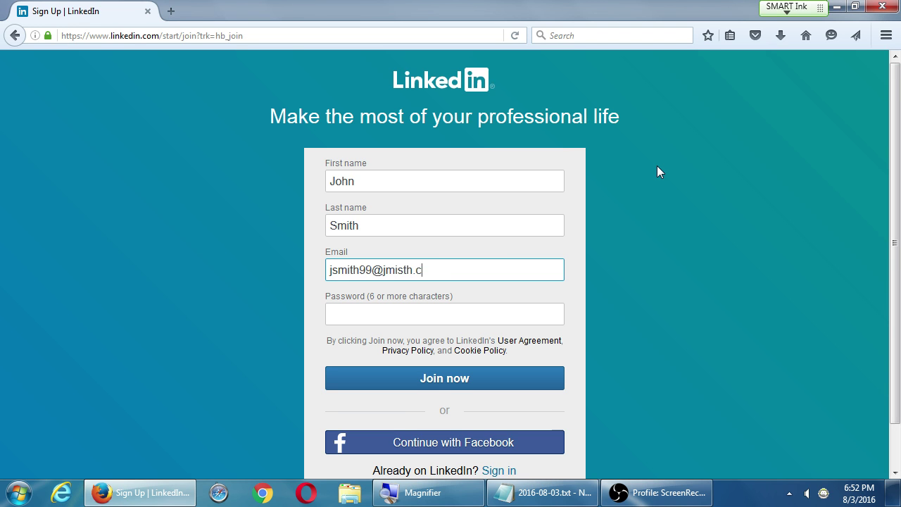
pyautogui.press('Tab')
# Step: Enter the account password, check the e-mail entry, and submit the sign-up form
pyautogui.write('••')
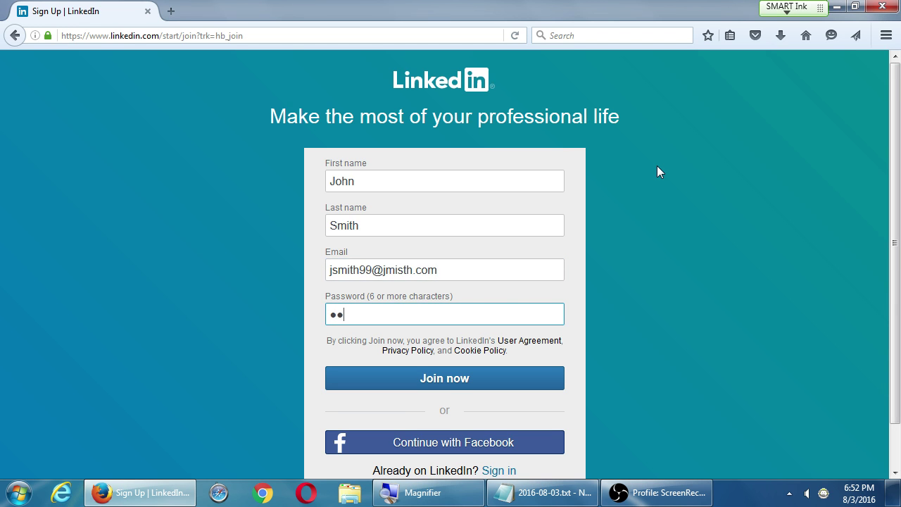
pyautogui.write('•••••••••')
pyautogui.hotkey('ctrl', 'a')
pyautogui.write('•••••••••')
pyautogui.scroll(-1, 672, 173)
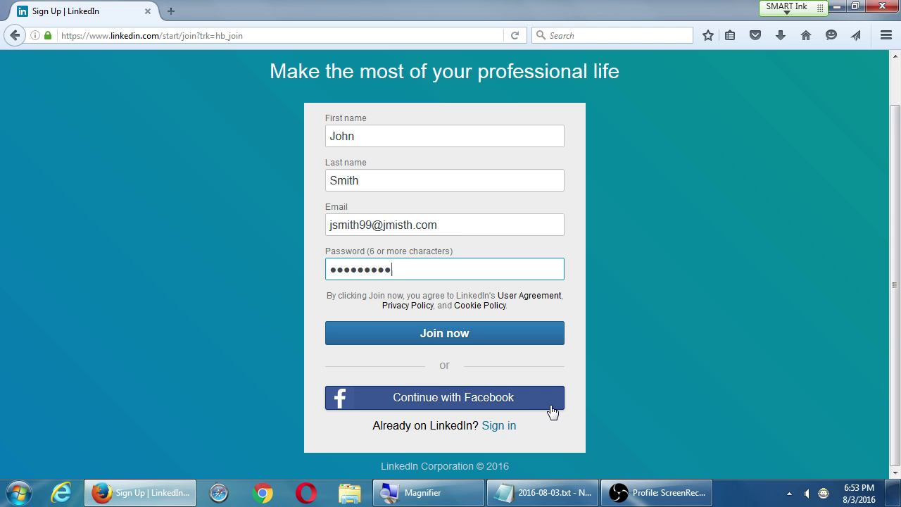
pyautogui.moveTo(465, 226); pyautogui.dragTo(312, 221)
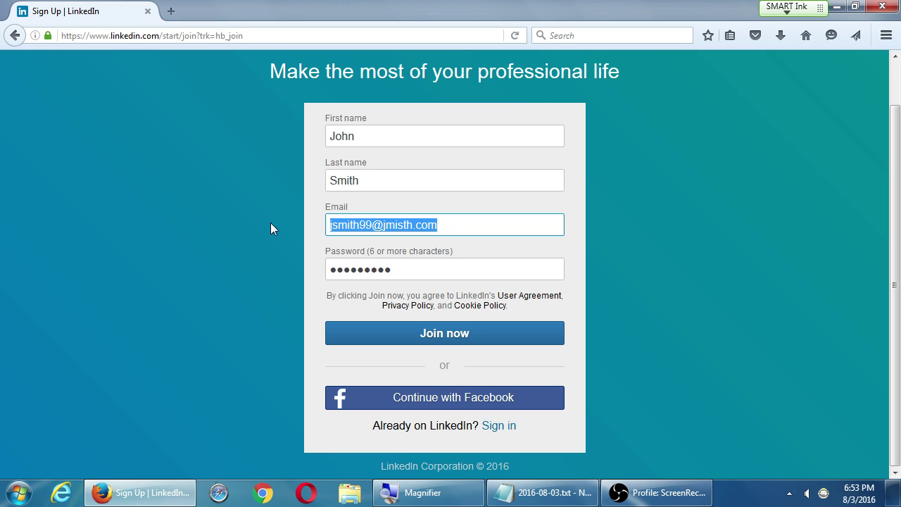
pyautogui.click(383, 177)
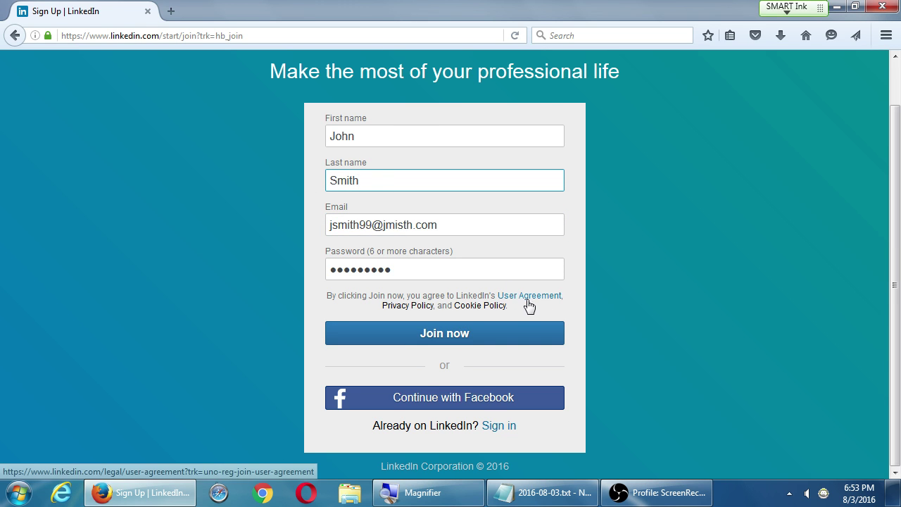
pyautogui.click(457, 325)
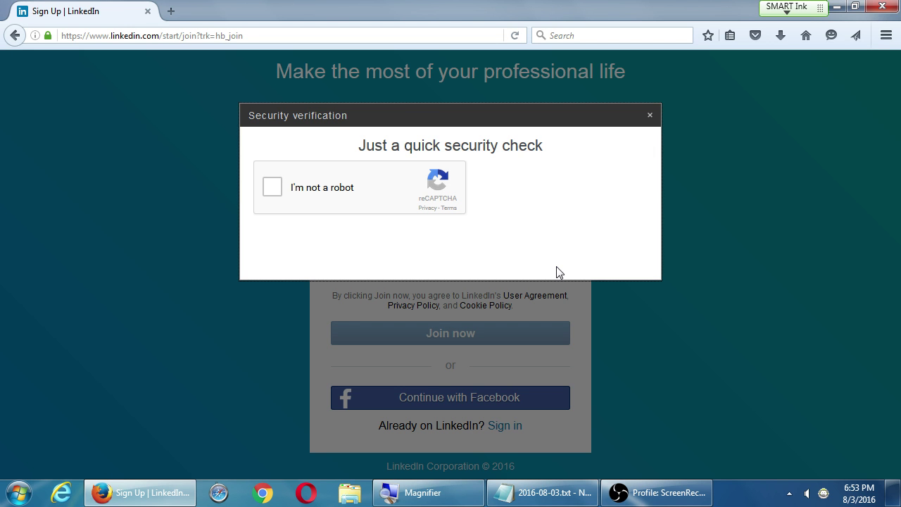
# Step: Tick I'm not a robot, mark the four house pictures, and verify
pyautogui.click(270, 190)
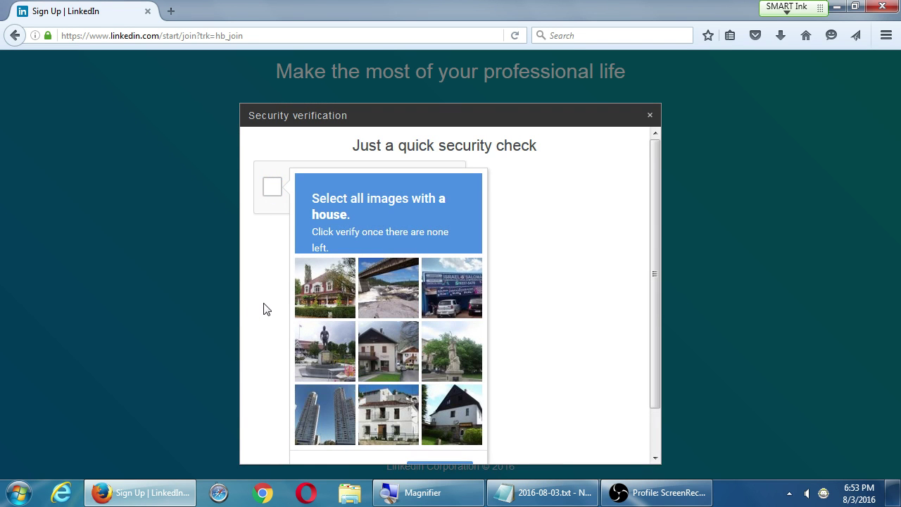
pyautogui.scroll(-1, 264, 308)
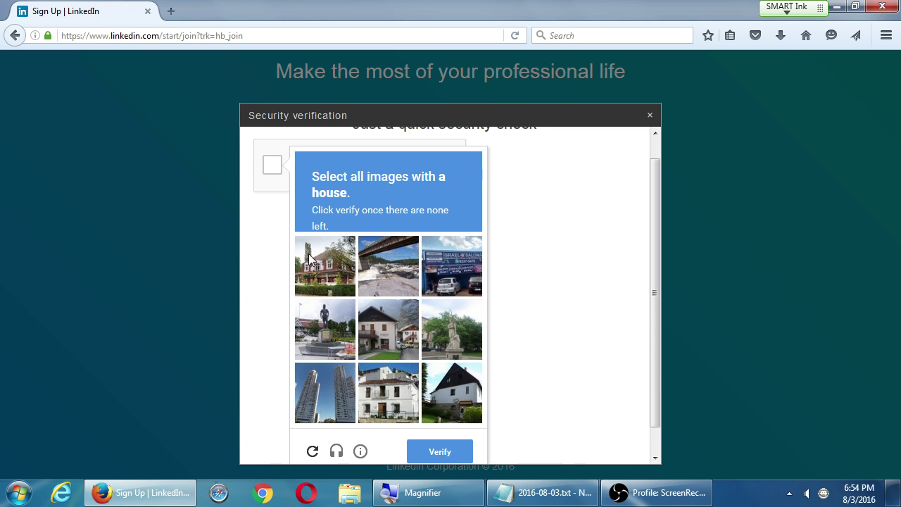
pyautogui.click(311, 281)
pyautogui.click(403, 339)
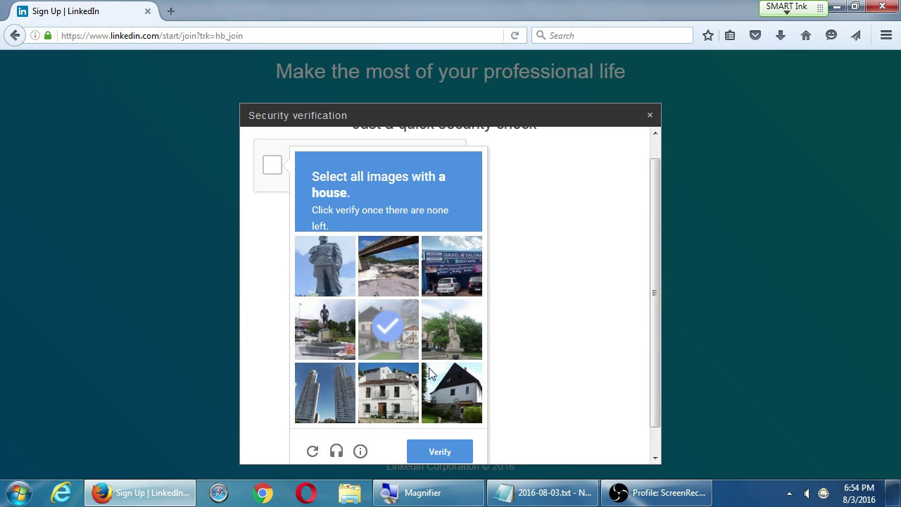
pyautogui.click(444, 380)
pyautogui.click(415, 395)
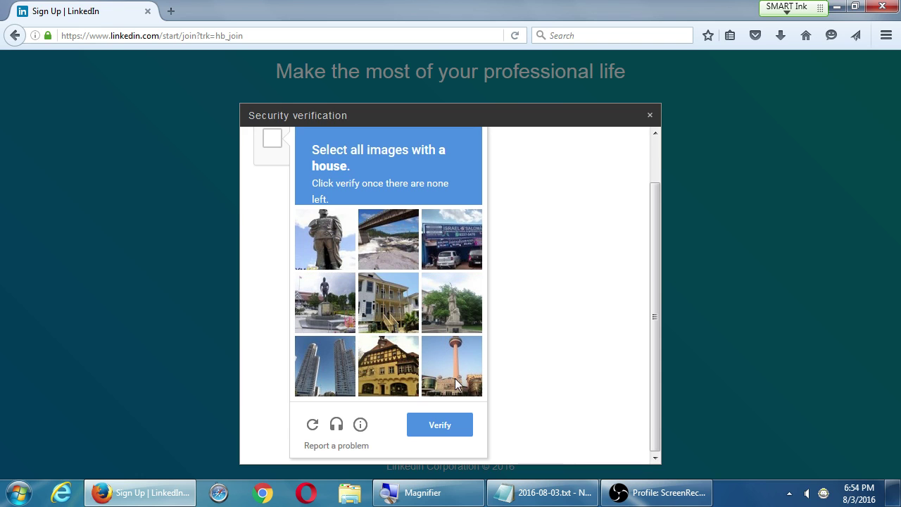
pyautogui.click(435, 426)
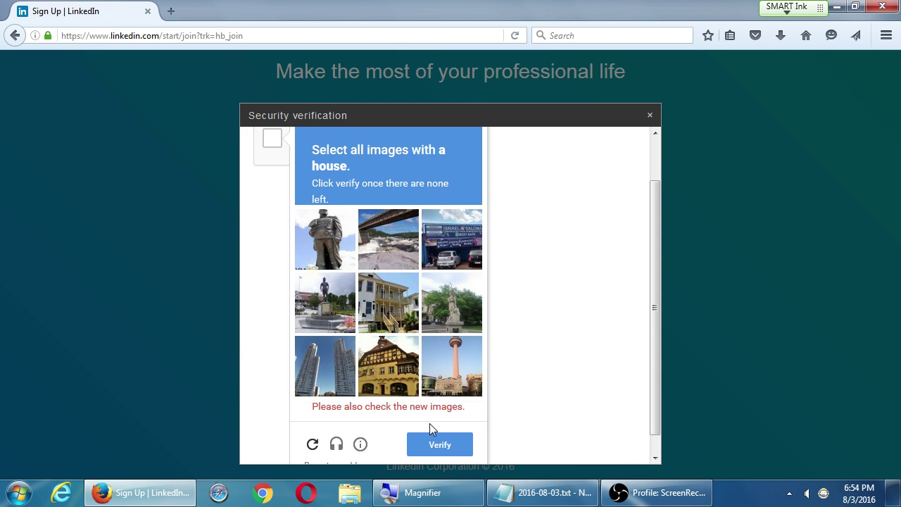
# Step: Mark the newly appeared replacement house pictures and verify the completed check
pyautogui.click(445, 378)
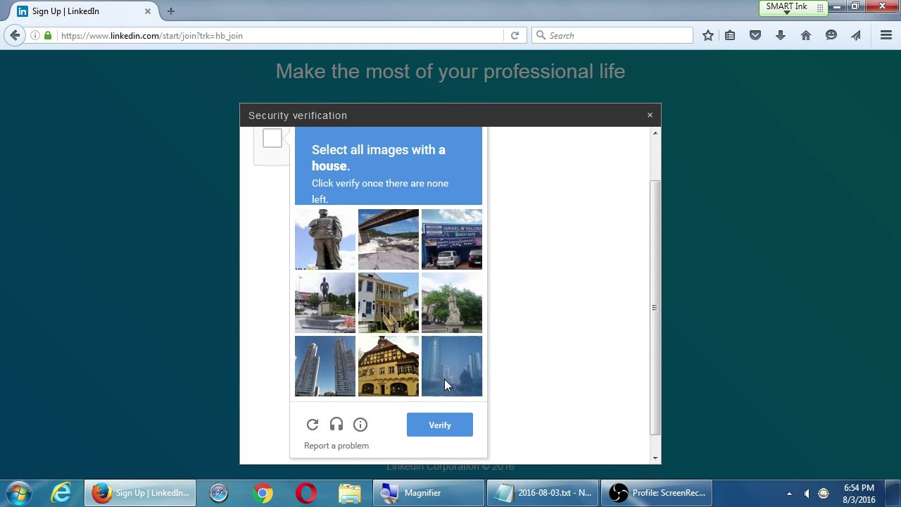
pyautogui.click(392, 367)
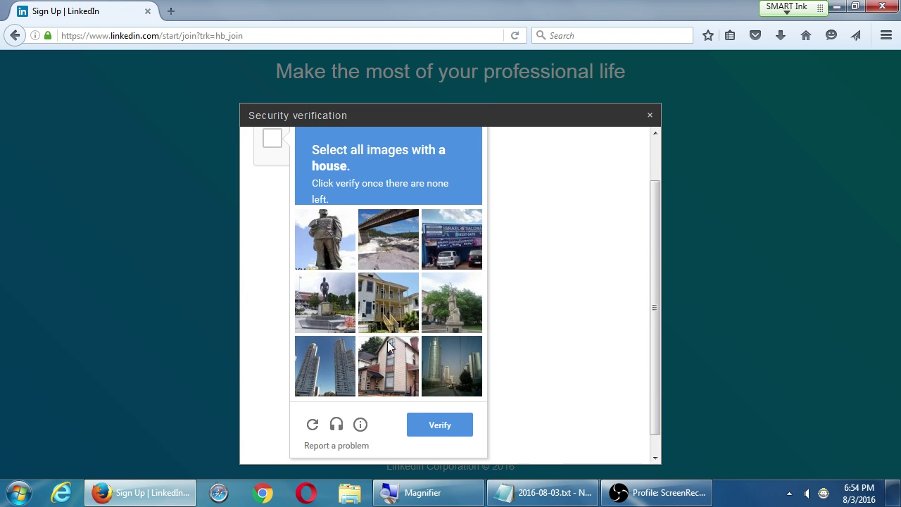
pyautogui.click(388, 370)
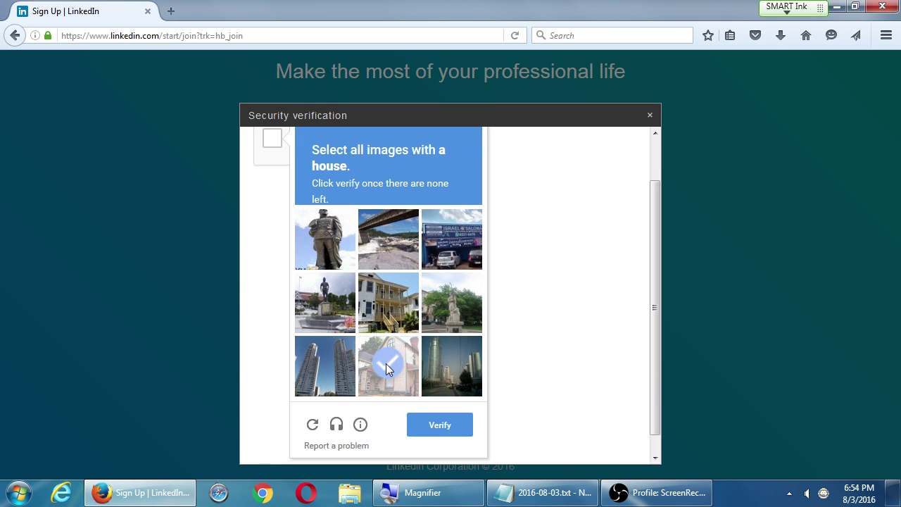
pyautogui.click(378, 312)
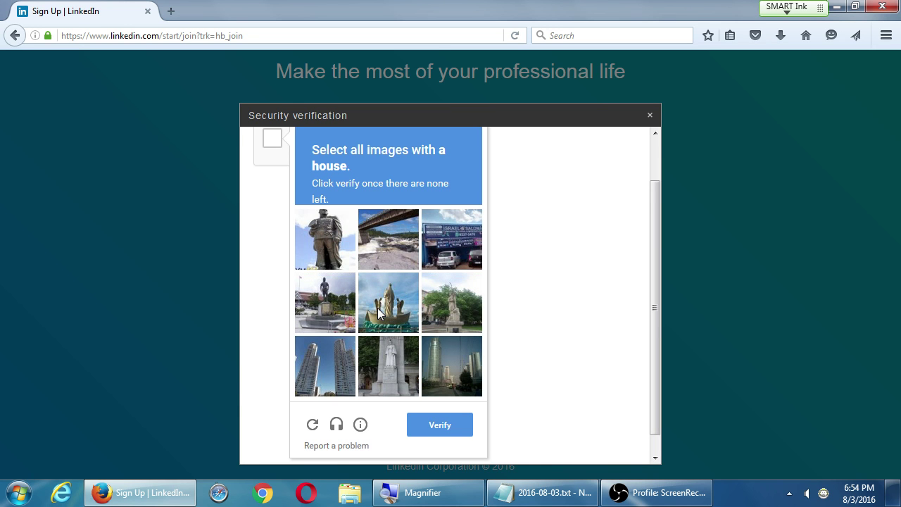
pyautogui.click(437, 427)
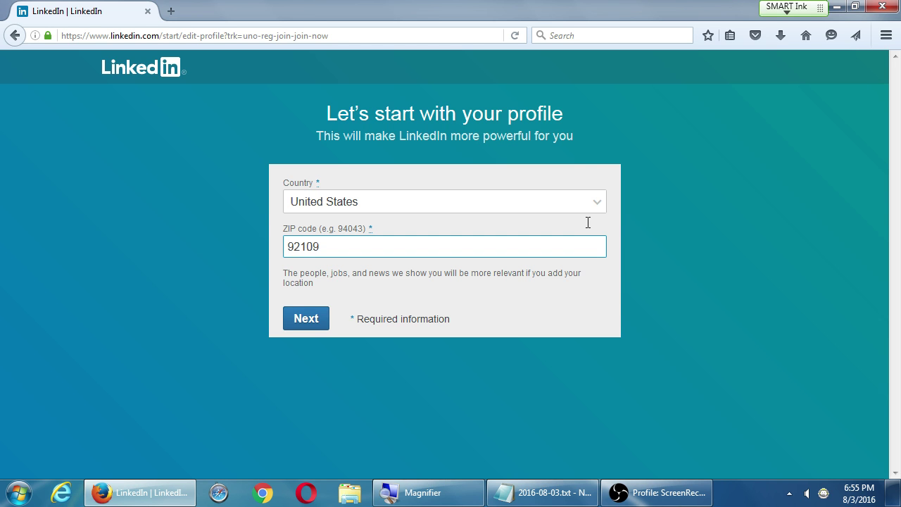
# Step: Keep Country as United States with the entered ZIP code and continue to job details
pyautogui.doubleClick(541, 117)
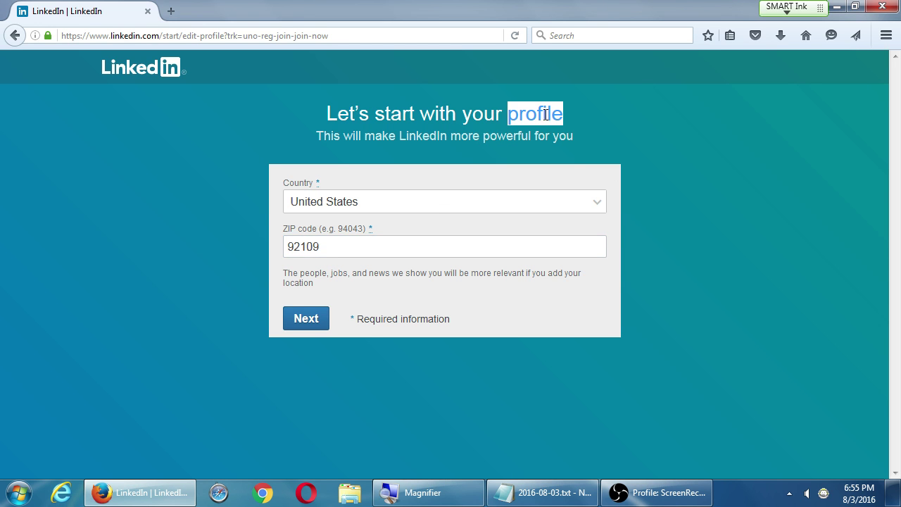
pyautogui.click(576, 115)
pyautogui.doubleClick(360, 248)
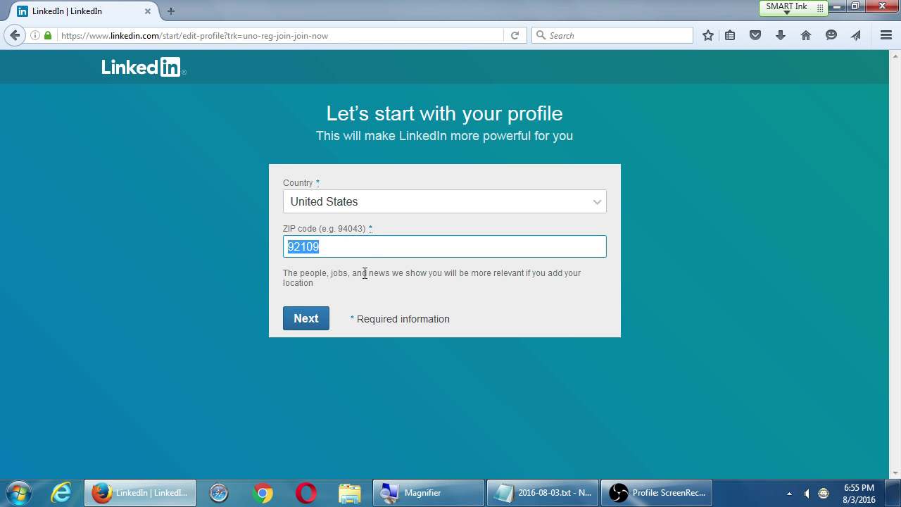
pyautogui.click(313, 323)
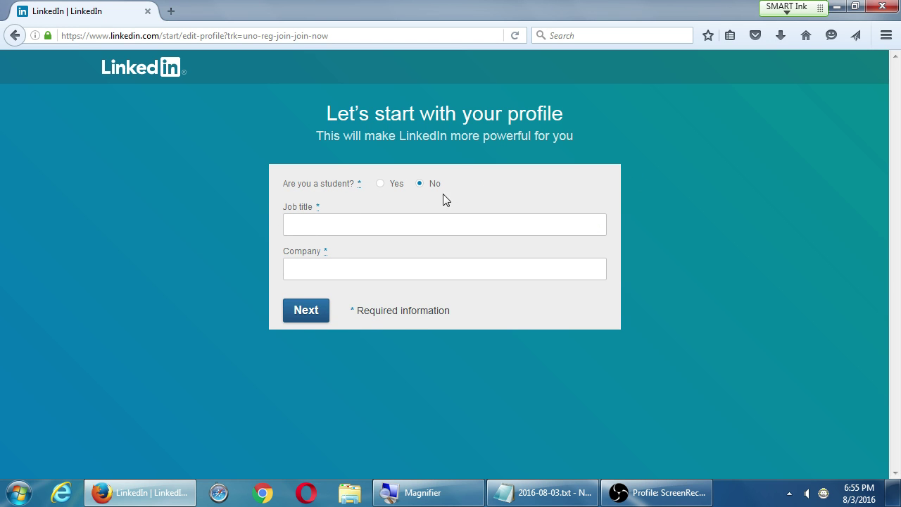
pyautogui.click(319, 226)
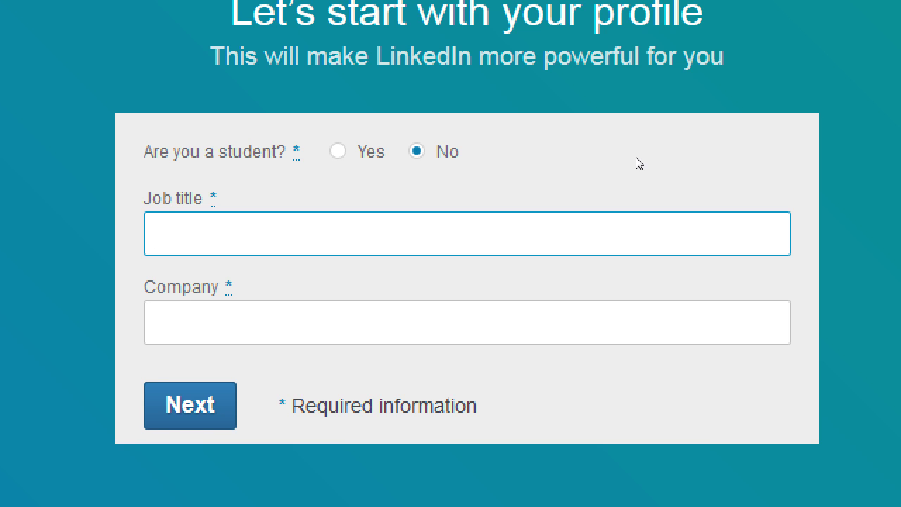
pyautogui.write('artist')
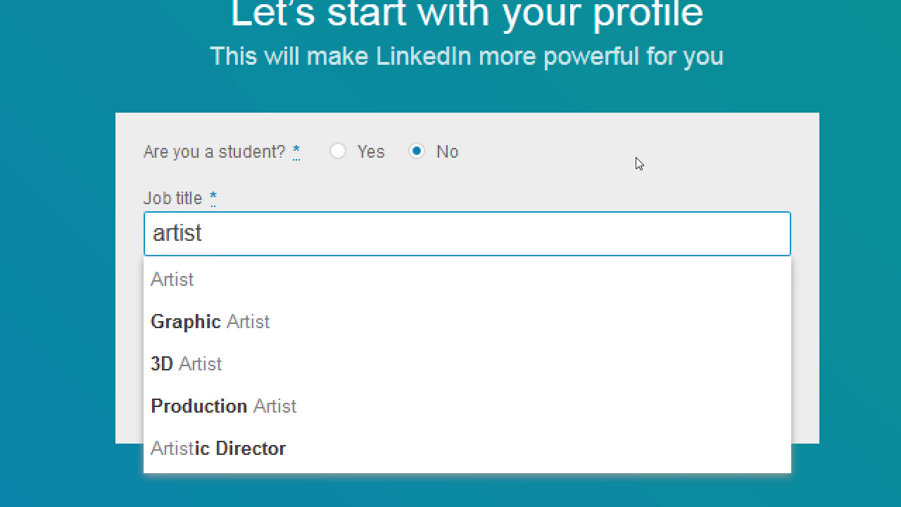
pyautogui.press('BackSpace')
pyautogui.press('BackSpace')
pyautogui.press('BackSpace')
pyautogui.press('BackSpace')
pyautogui.press('BackSpace')
pyautogui.press('BackSpace')
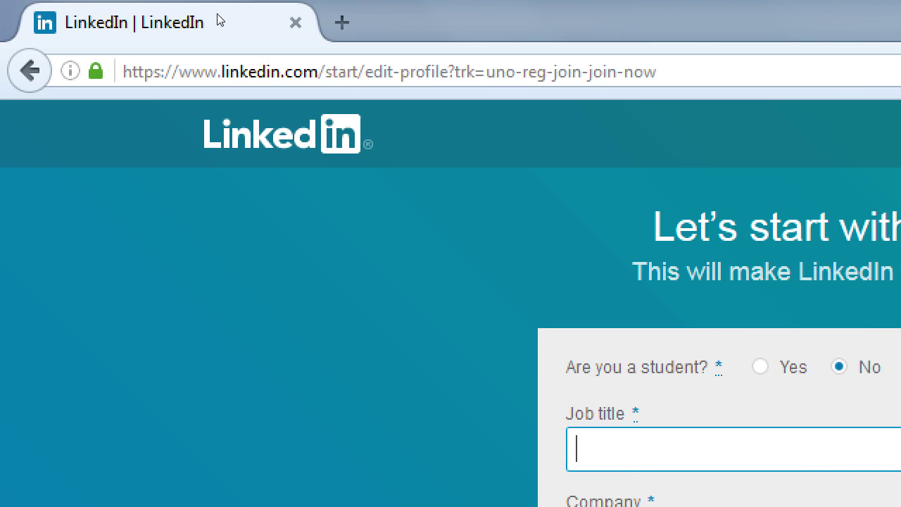
pyautogui.hotkey('ctrl', 't')
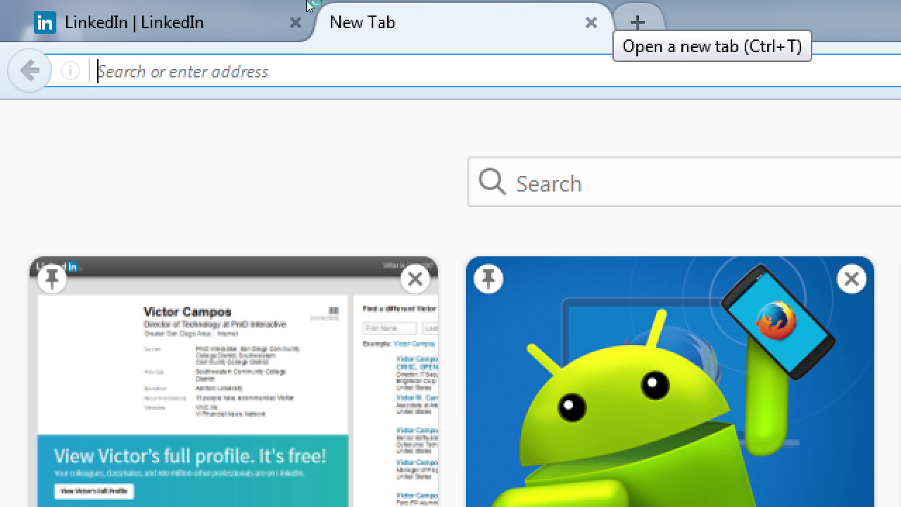
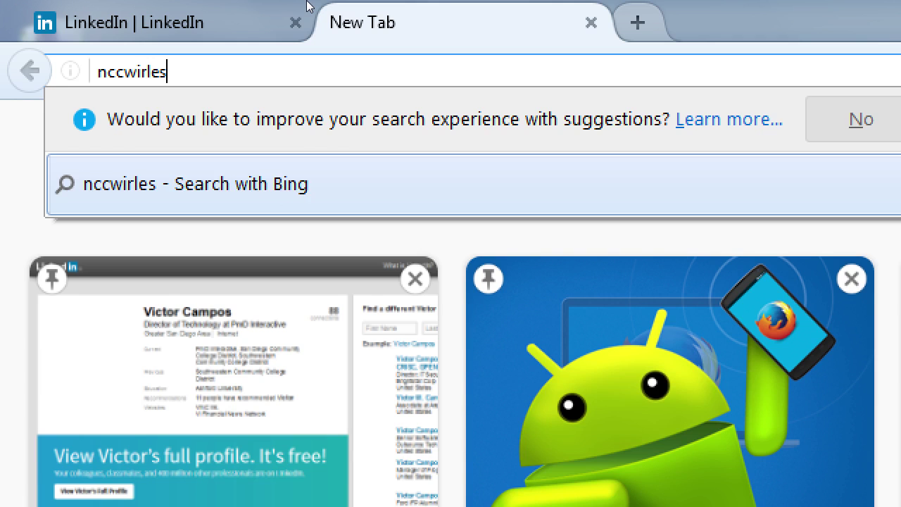
# Step: Type the wireless network name and its password as a note in the address bar
pyautogui.press('BackSpace')
pyautogui.press('BackSpace')
pyautogui.press('BackSpace')
pyautogui.press('BackSpace')
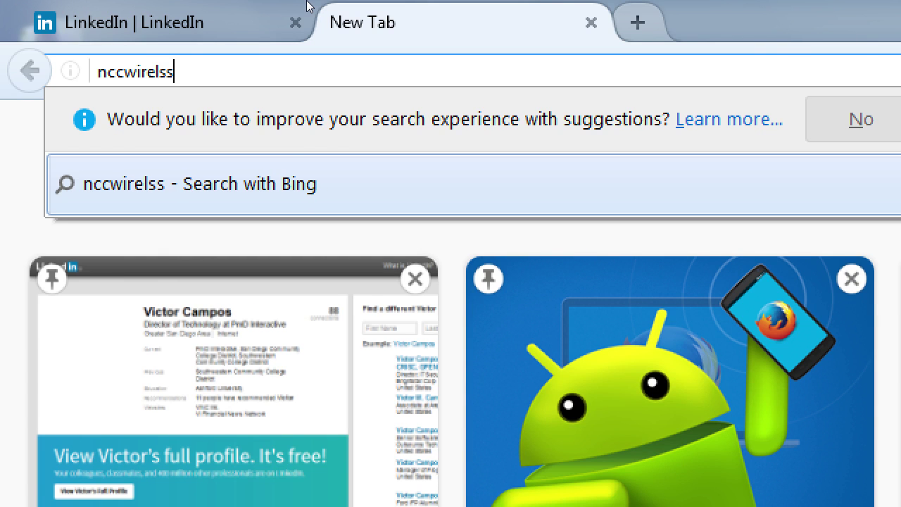
pyautogui.press('BackSpace')
pyautogui.press('BackSpace')
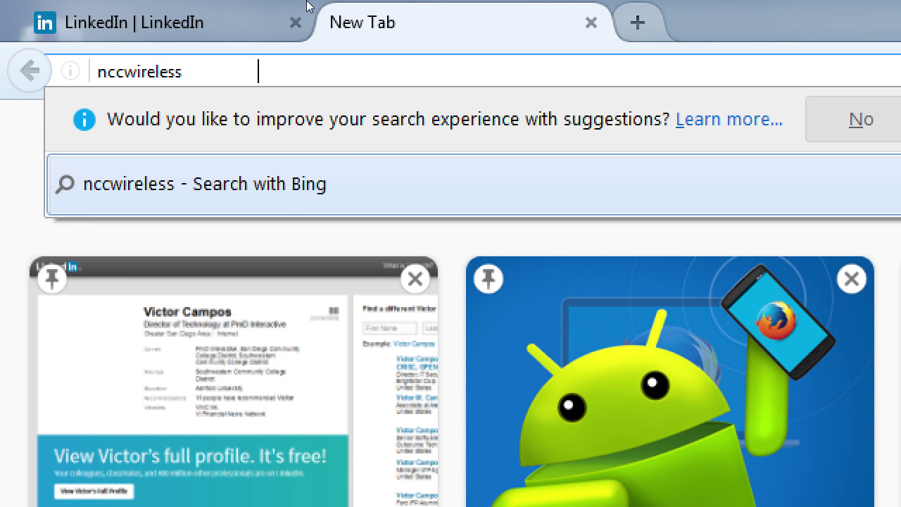
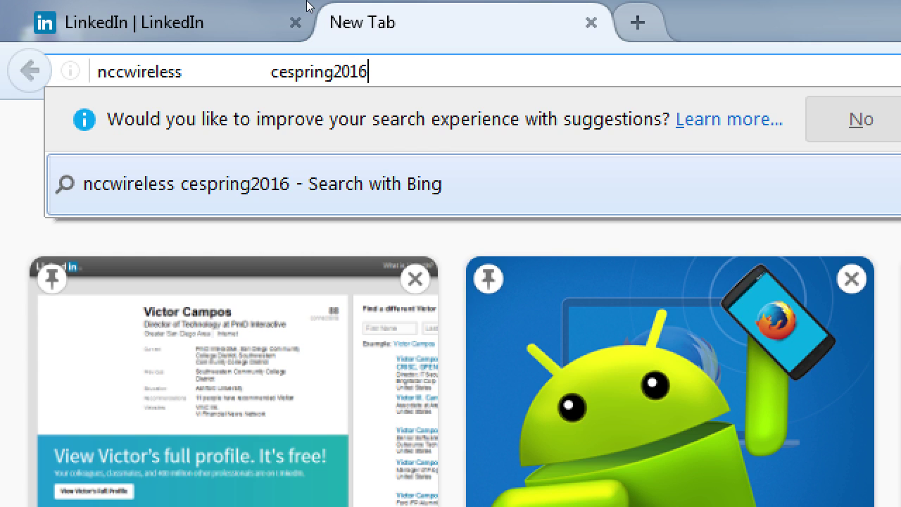
pyautogui.press('Left')
pyautogui.press('Left')
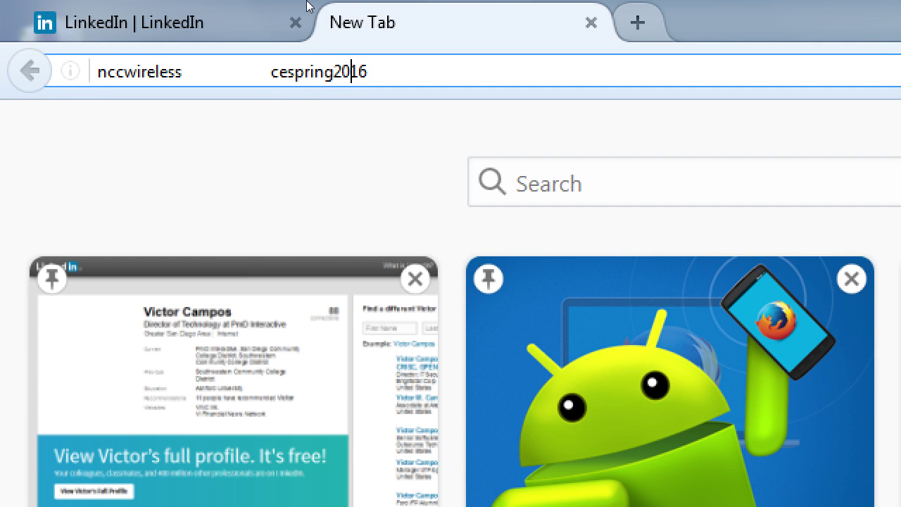
pyautogui.press('End')
# Step: Back on LinkedIn, set the job title to the Small Business Owner suggestion
pyautogui.click(308, 7)
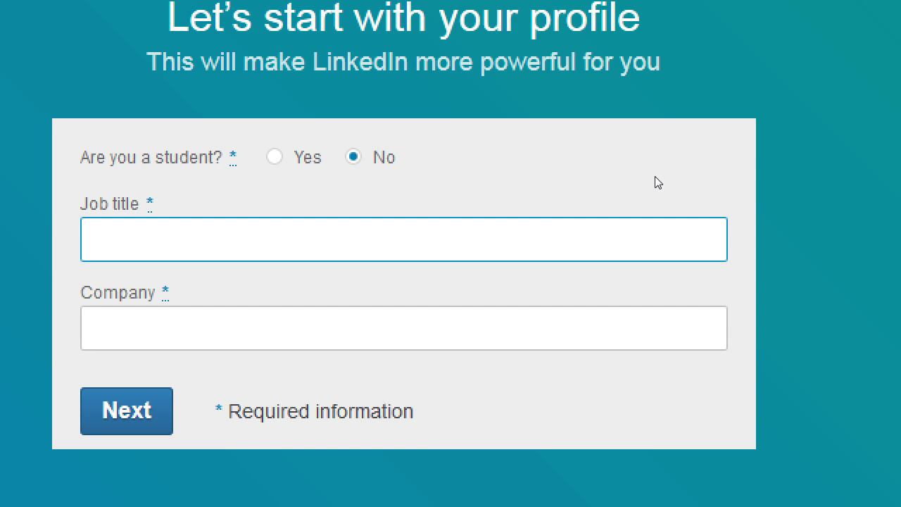
pyautogui.write('business ow')
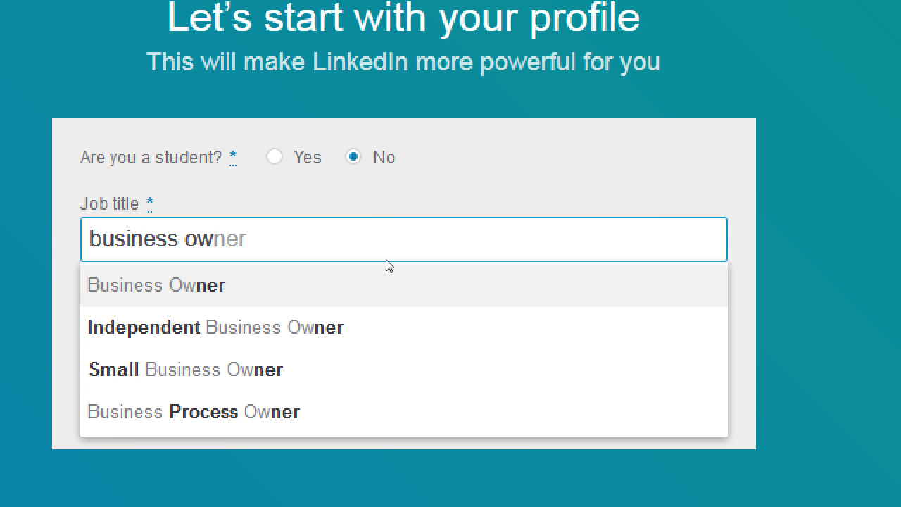
pyautogui.press('Down')
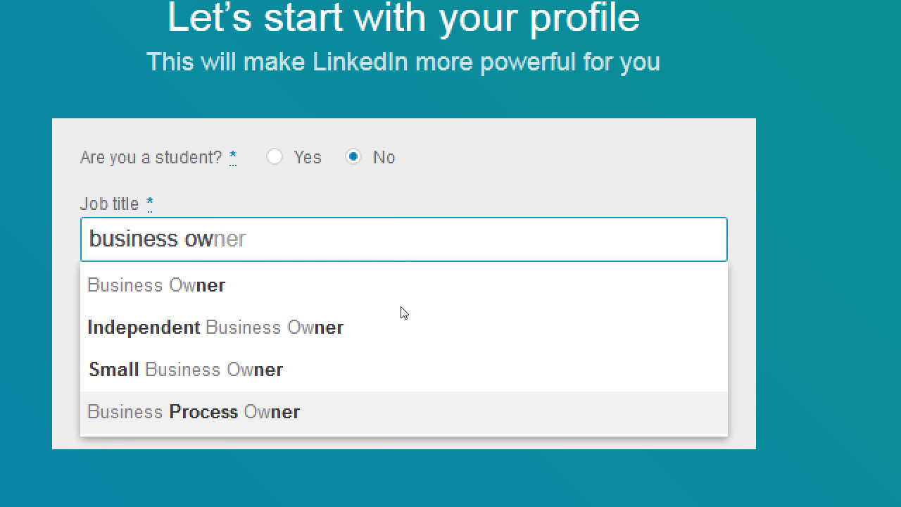
pyautogui.press('Up')
pyautogui.press('Up')
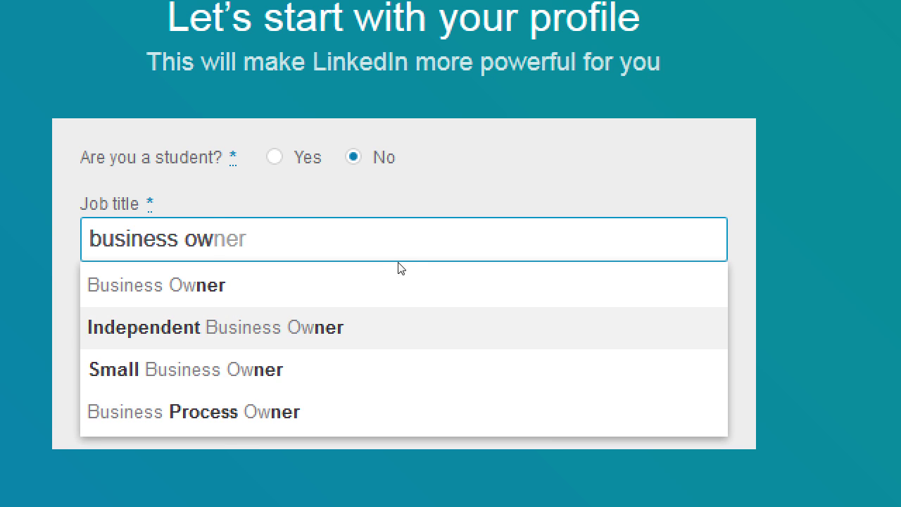
pyautogui.press('Down')
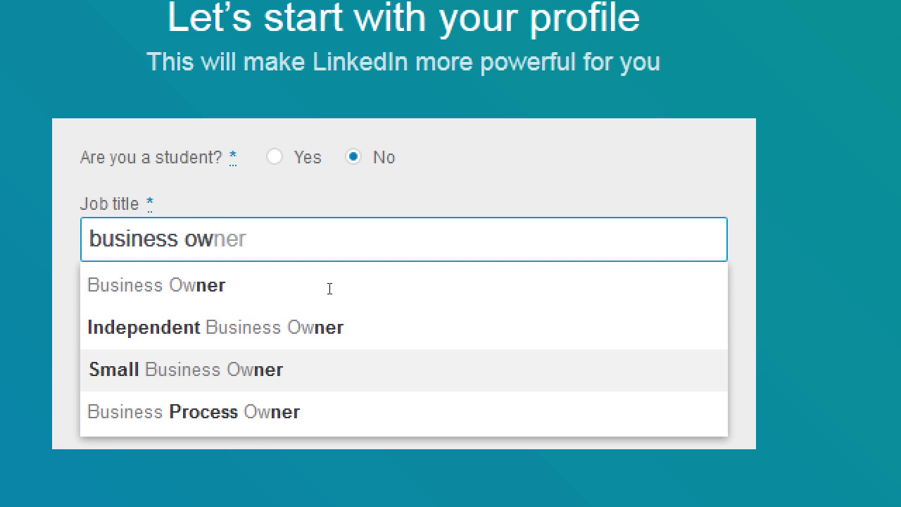
pyautogui.press('Return')
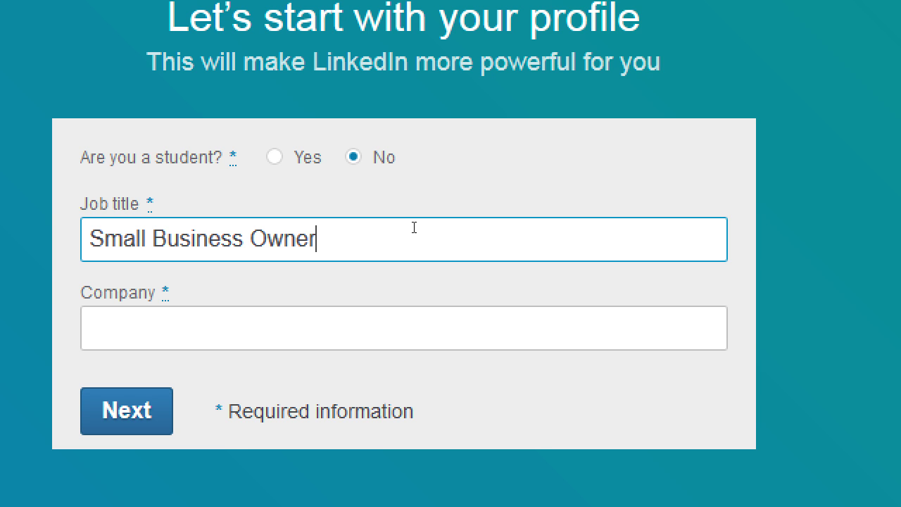
# Step: Enter "John's Amazing Bakery" as the company
pyautogui.press('Tab')
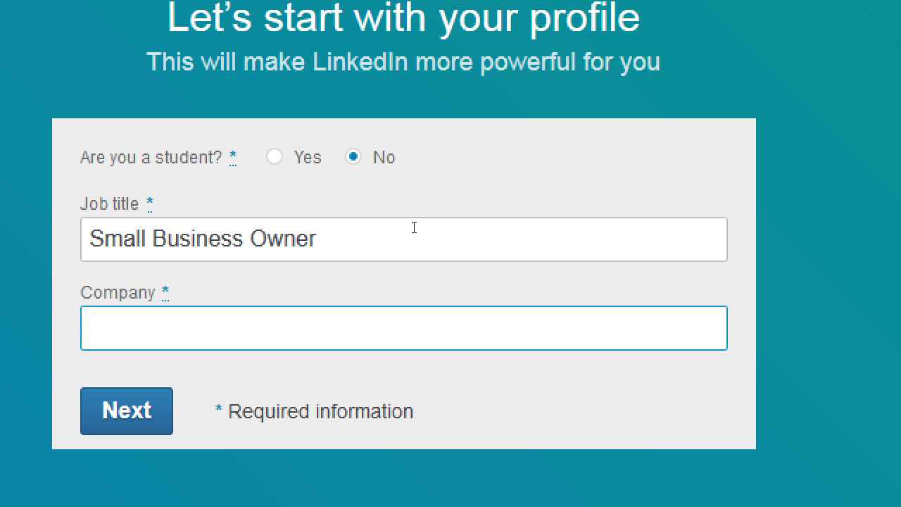
pyautogui.write('pmd in')
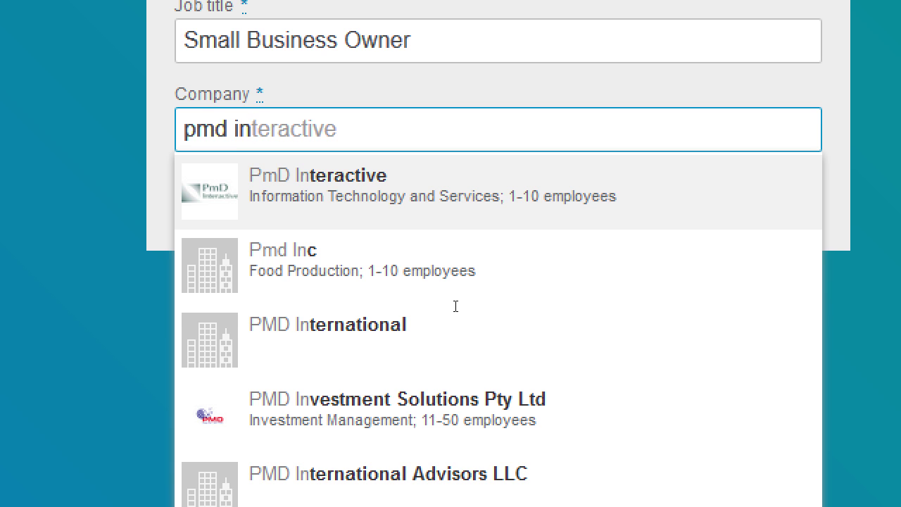
pyautogui.press('BackSpace')
pyautogui.press('BackSpace')
pyautogui.press('BackSpace')
pyautogui.press('BackSpace')
pyautogui.press('BackSpace')
pyautogui.press('BackSpace')
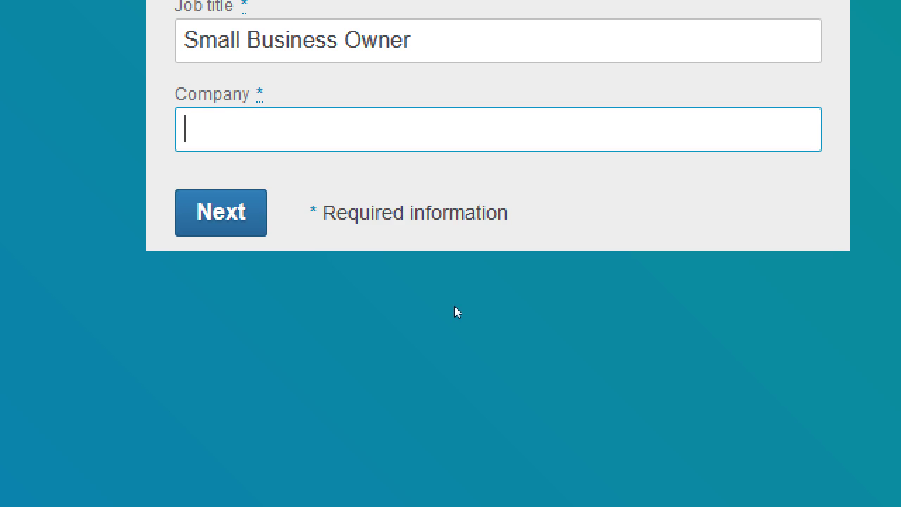
pyautogui.write('w')
pyautogui.press('BackSpace')
pyautogui.write("John's Bakery")
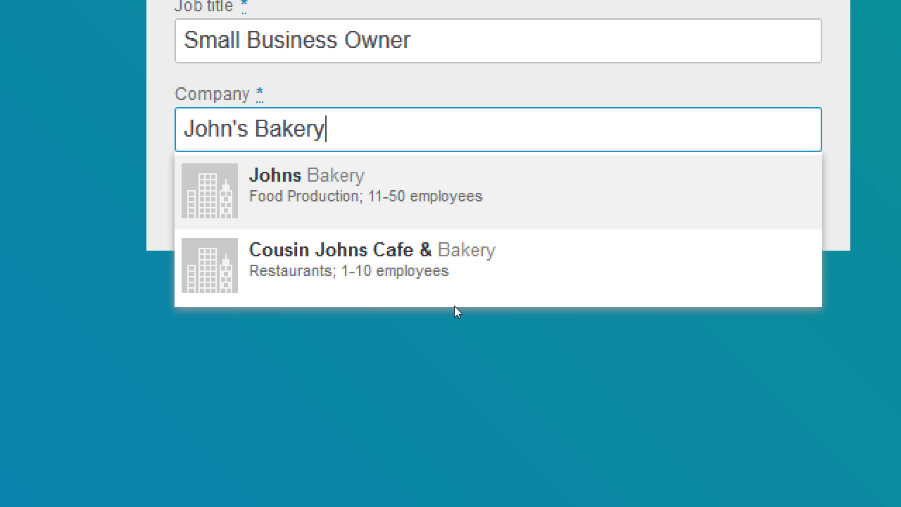
pyautogui.hotkey('ctrl', 'Left')
pyautogui.write('Amazing')
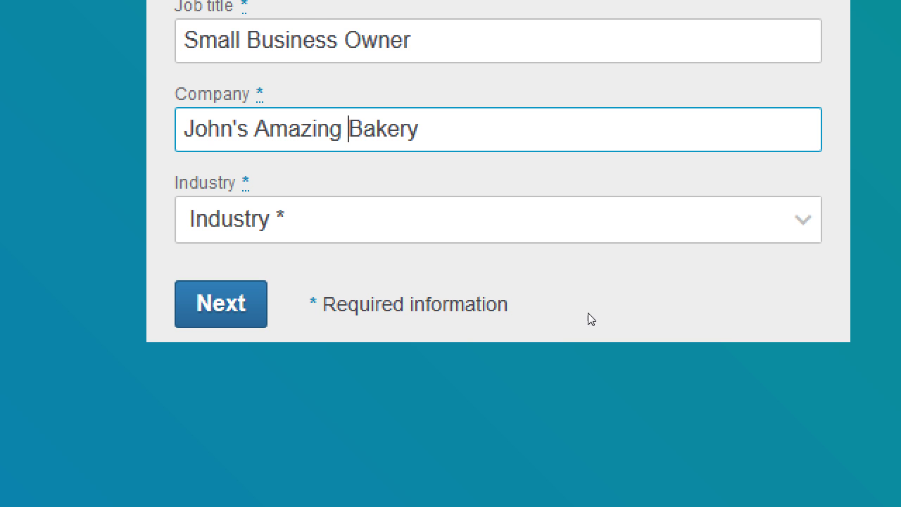
pyautogui.press('Tab')
pyautogui.hotkey('alt', 'Down')
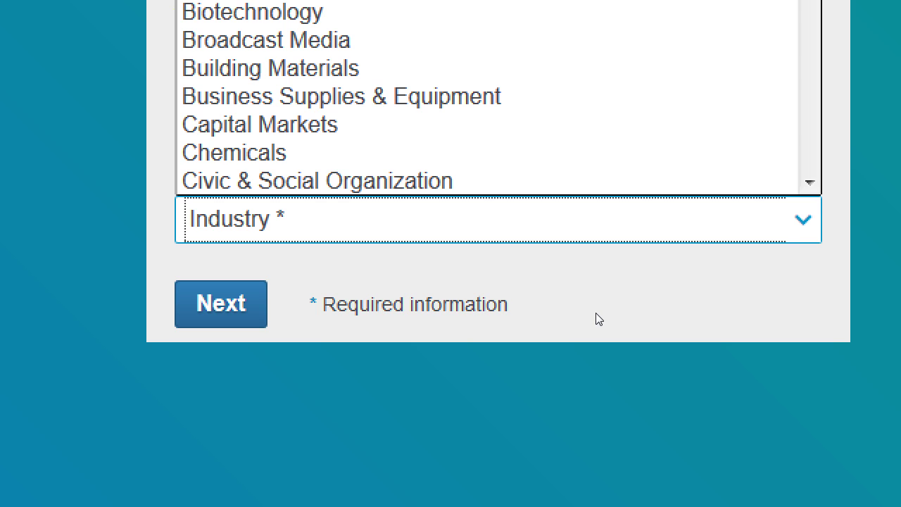
# Step: Scroll the Industry list and pick Food & Beverages
pyautogui.press('super+minus')
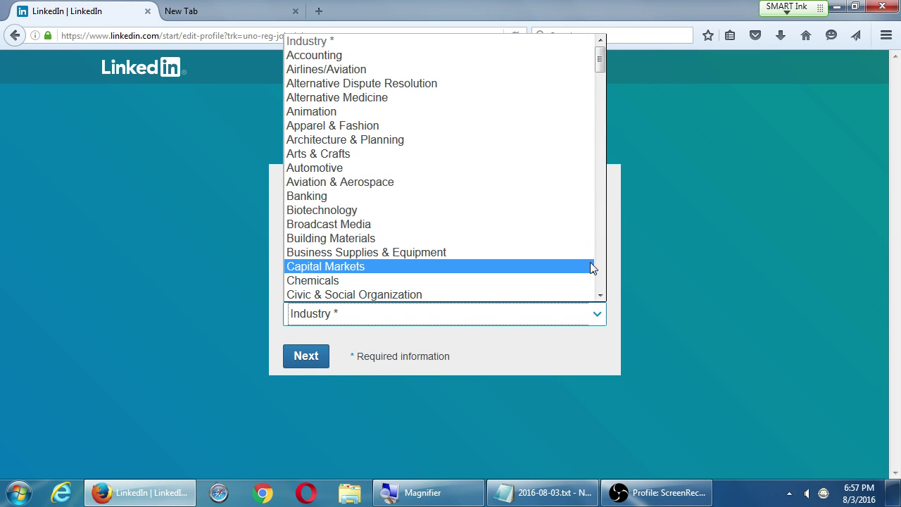
pyautogui.scroll(-5, 600, 264)
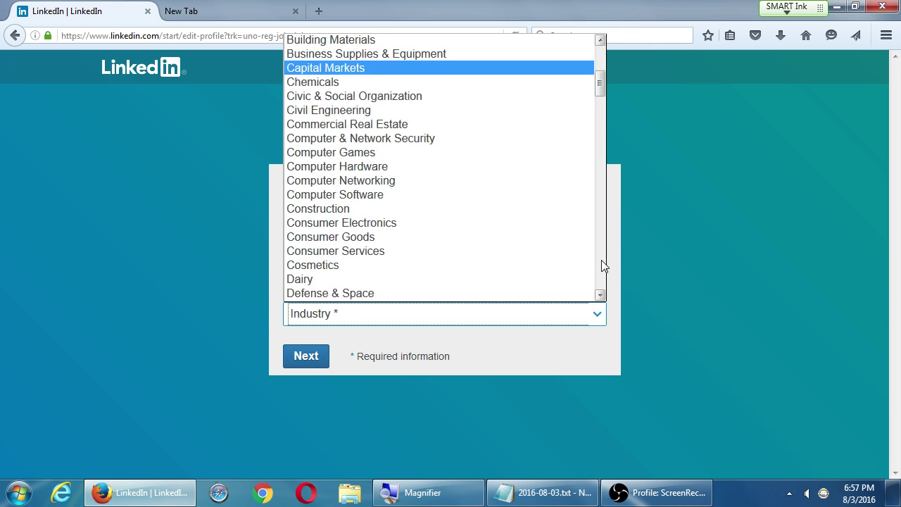
pyautogui.scroll(-1, 602, 266)
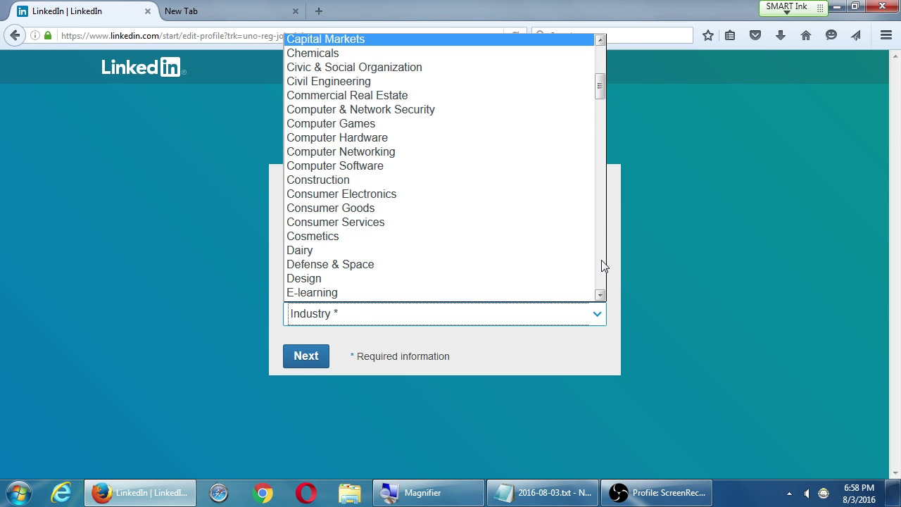
pyautogui.scroll(-5, 602, 265)
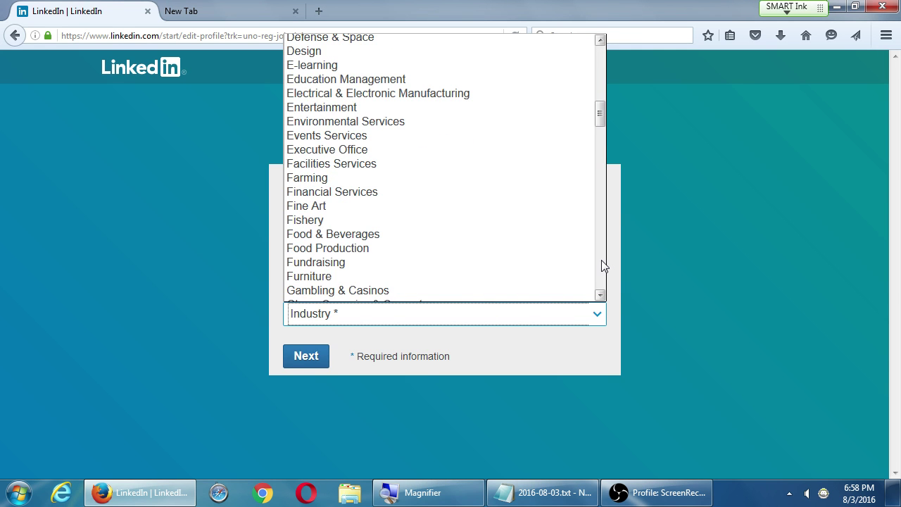
pyautogui.click(380, 236)
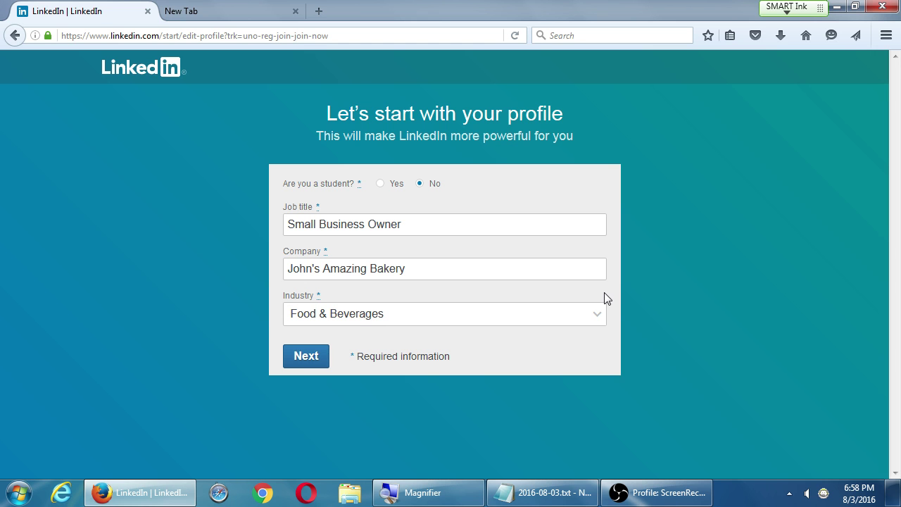
pyautogui.press('super+plus')
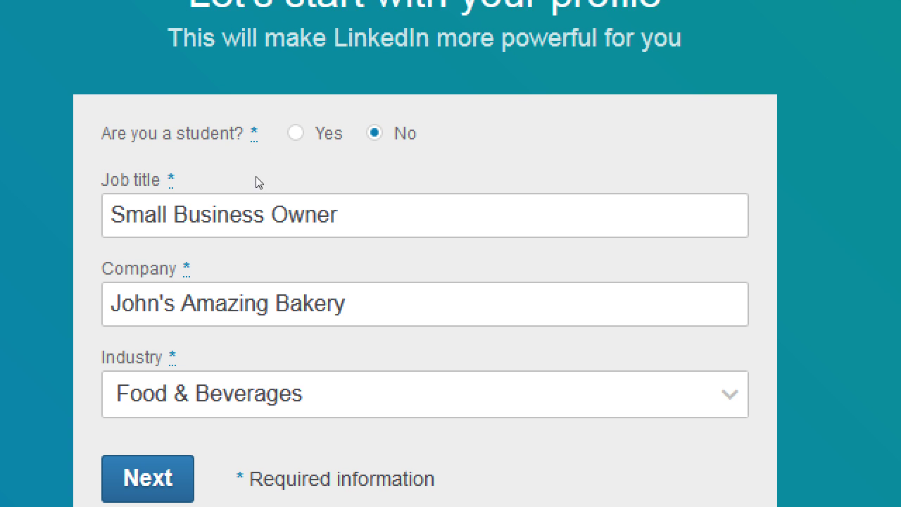
pyautogui.press('super+minus')
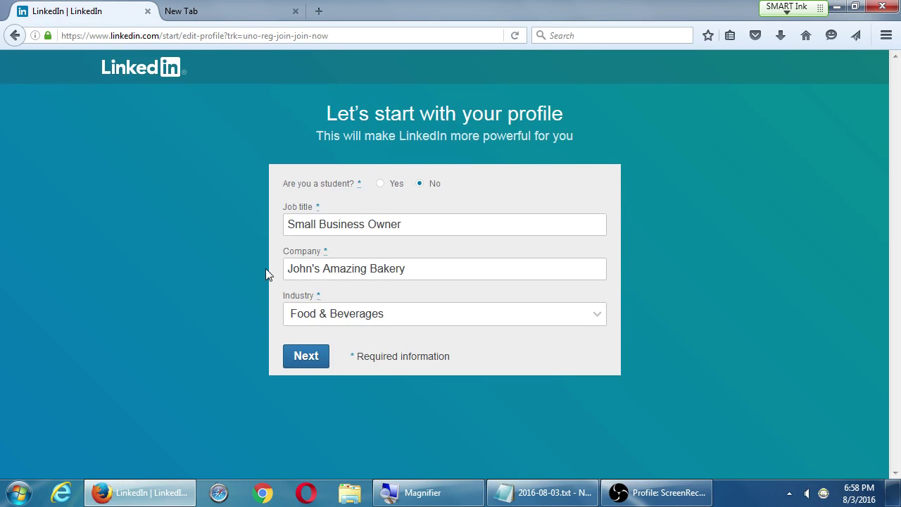
# Step: Submit the job details and answer the interests question with "Not sure yet. I'm open!"
pyautogui.click(303, 358)
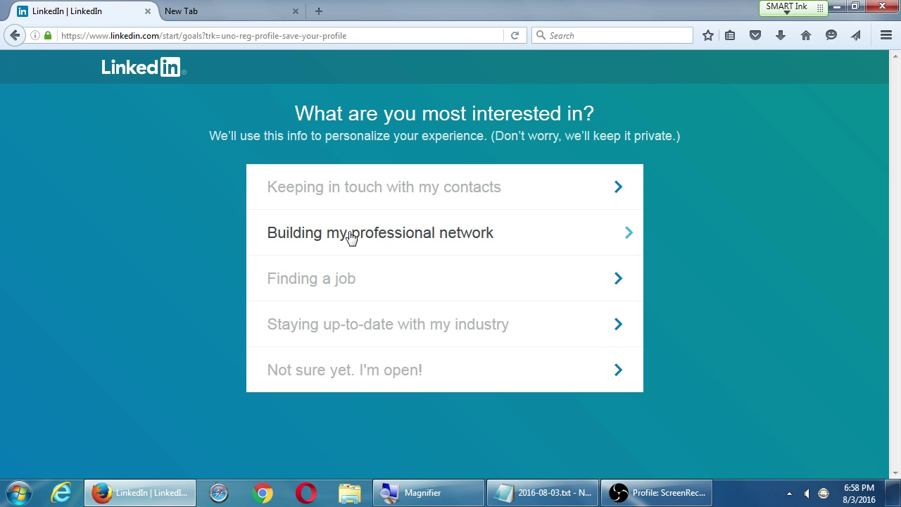
pyautogui.click(304, 386)
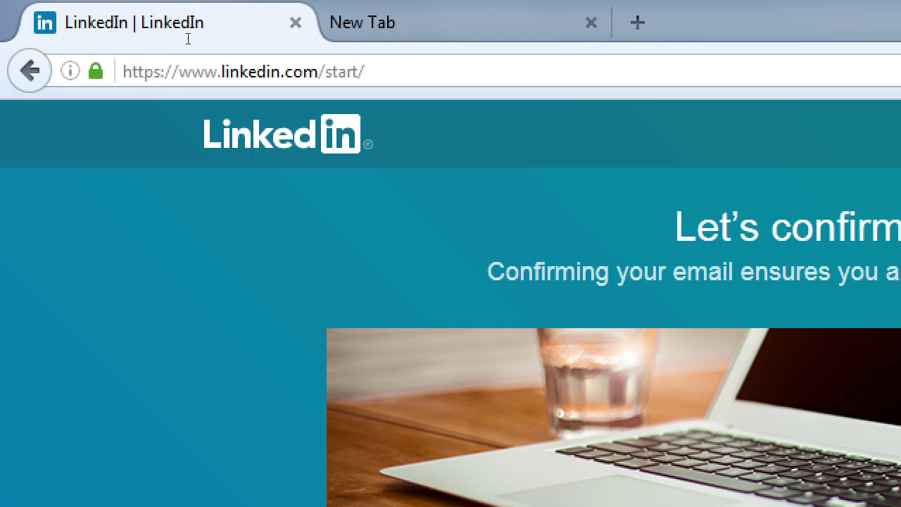
# Step: Trim the address bar URL back to linkedin.com and load the home page
pyautogui.hotkey('ctrl', 'l')
pyautogui.press('End')
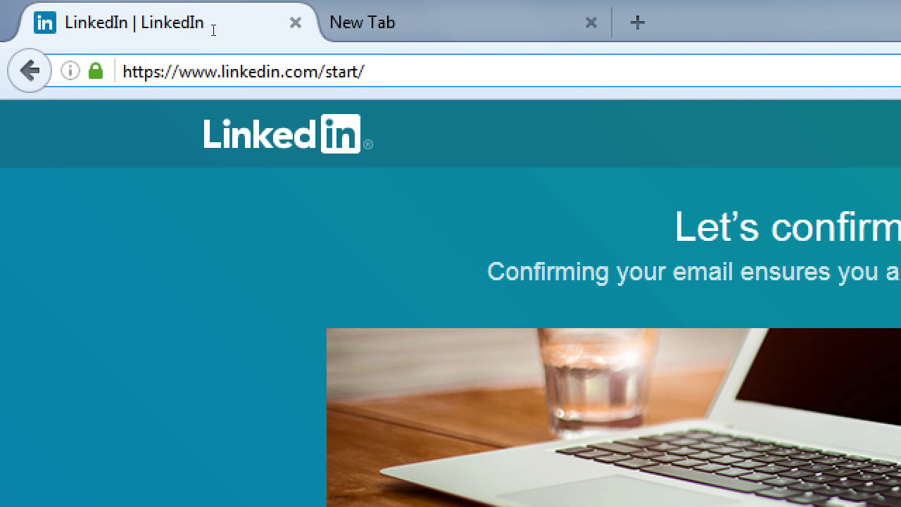
pyautogui.press('BackSpace')
pyautogui.press('BackSpace')
pyautogui.press('BackSpace')
pyautogui.press('BackSpace')
pyautogui.press('BackSpace')
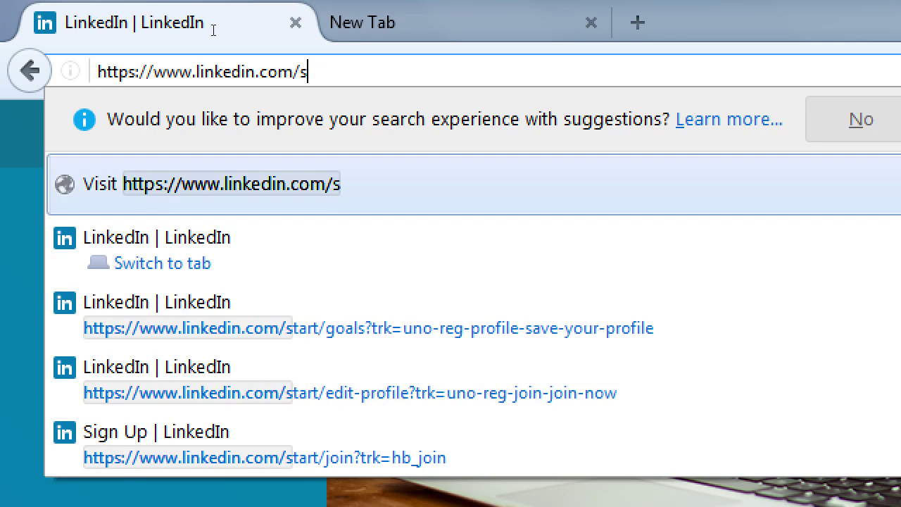
pyautogui.press('BackSpace')
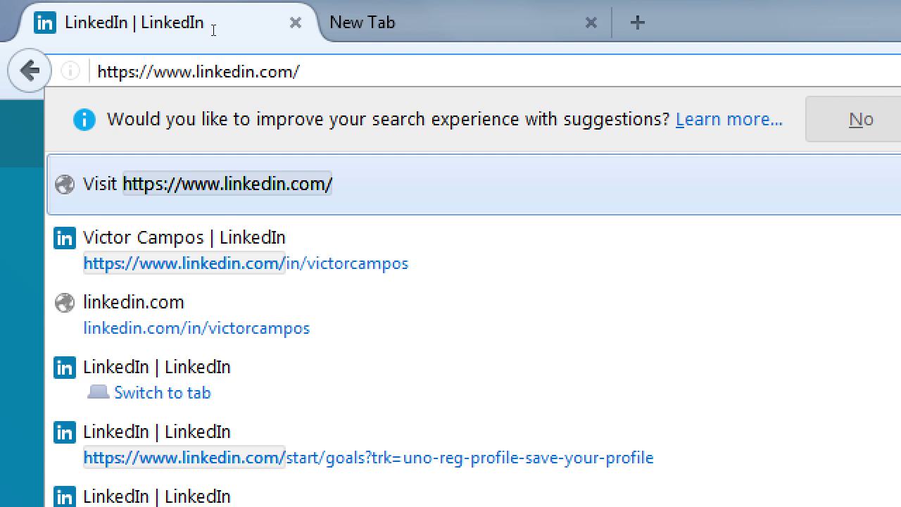
pyautogui.press('Return')
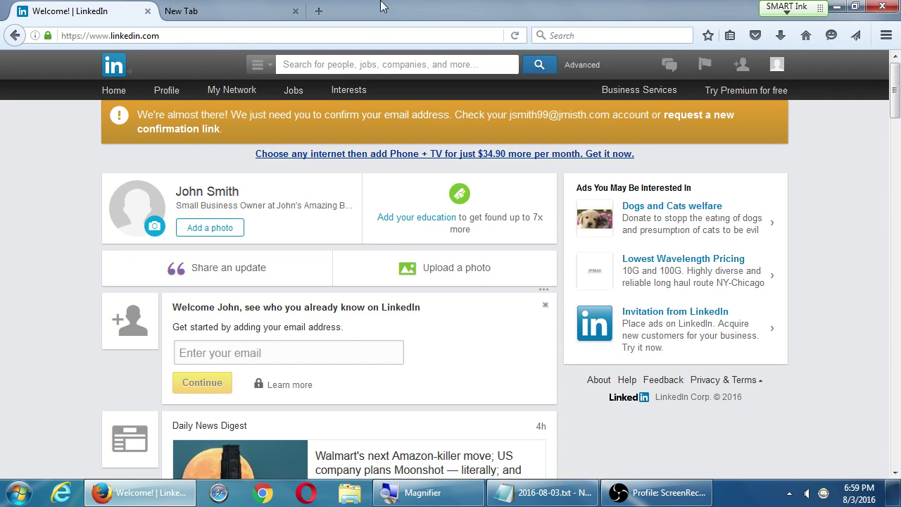
pyautogui.scroll(-10, 23, 217)
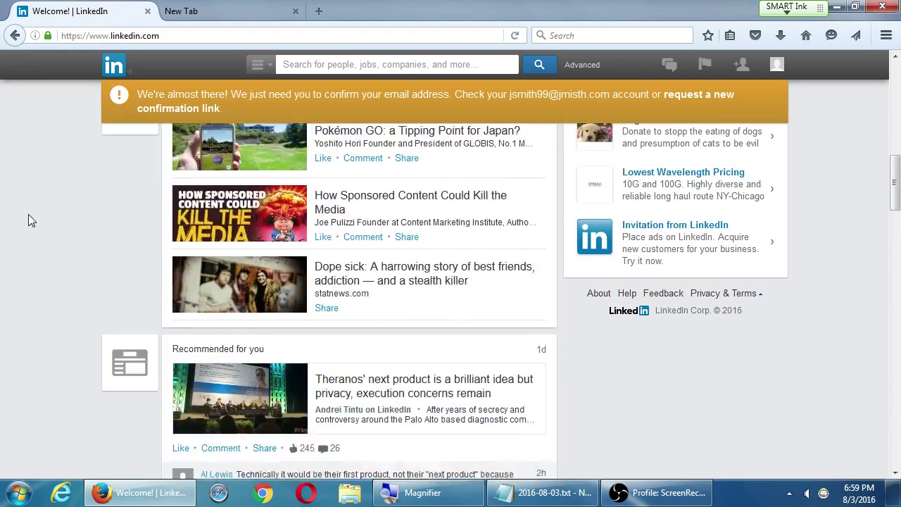
pyautogui.scroll(6, 31, 211)
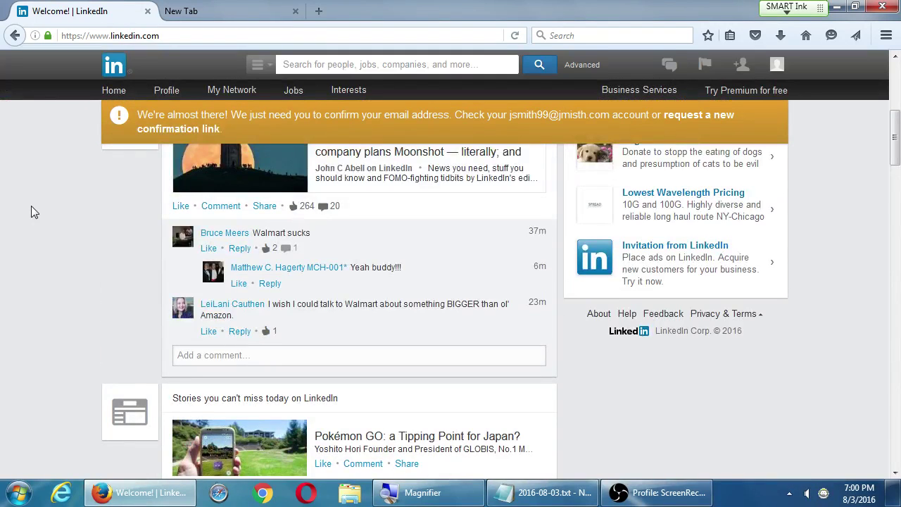
pyautogui.scroll(3, 31, 212)
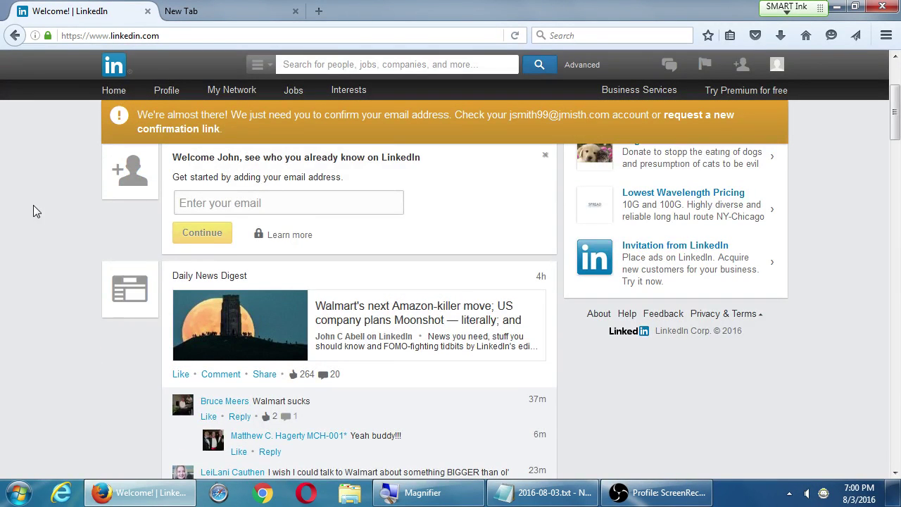
pyautogui.scroll(3, 33, 211)
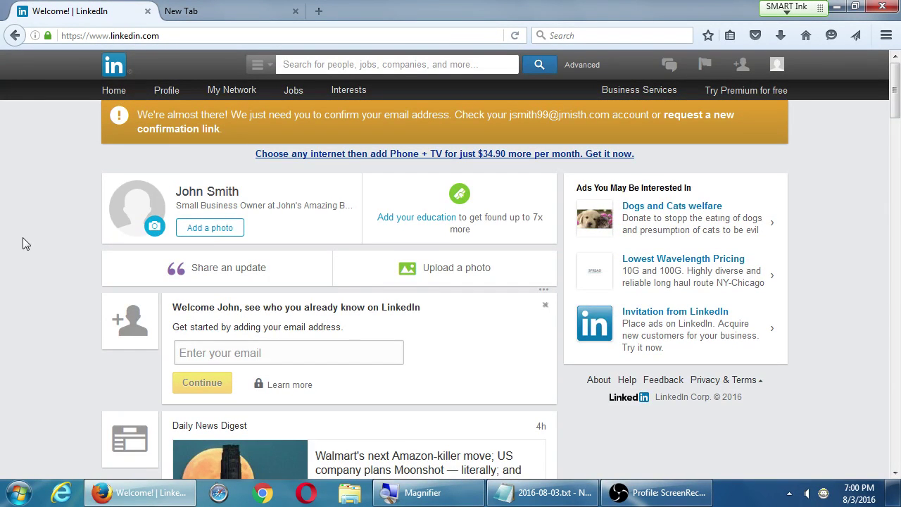
pyautogui.press('super+plus')
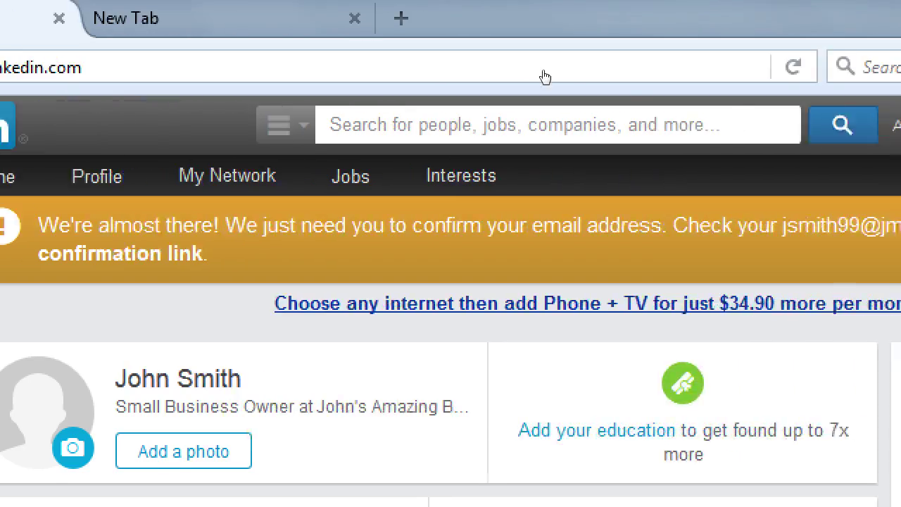
pyautogui.moveTo(743, 84)
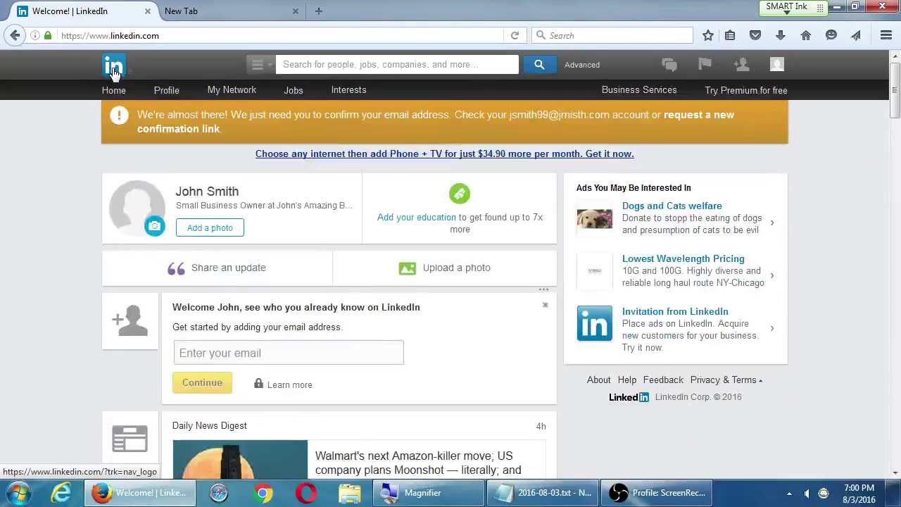
# Step: Reload the LinkedIn home feed via the logo and Home, scrolling through it to see 0 connections
pyautogui.click(228, 145)
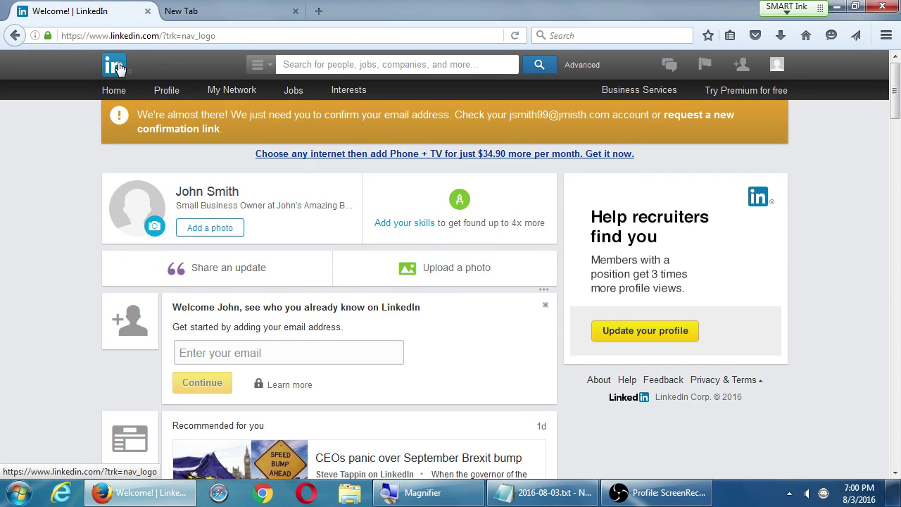
pyautogui.click(115, 91)
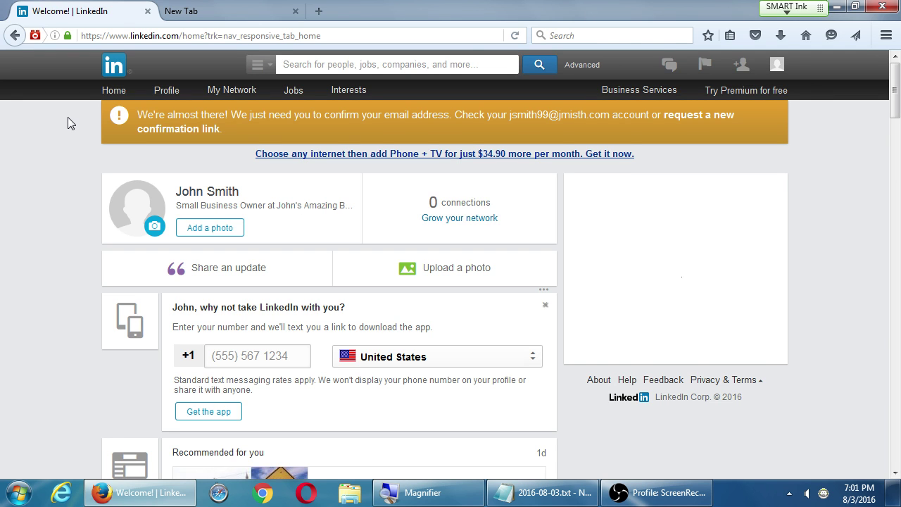
pyautogui.scroll(-8, 63, 146)
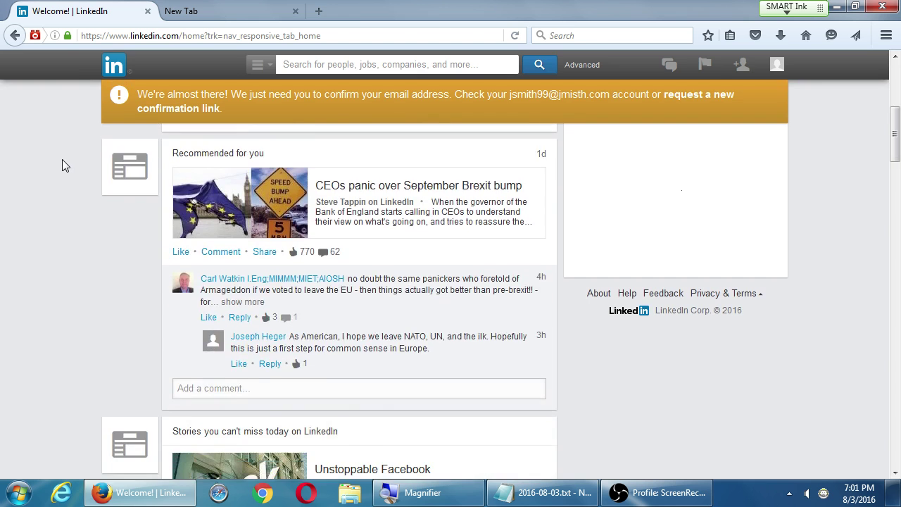
pyautogui.scroll(-8, 63, 157)
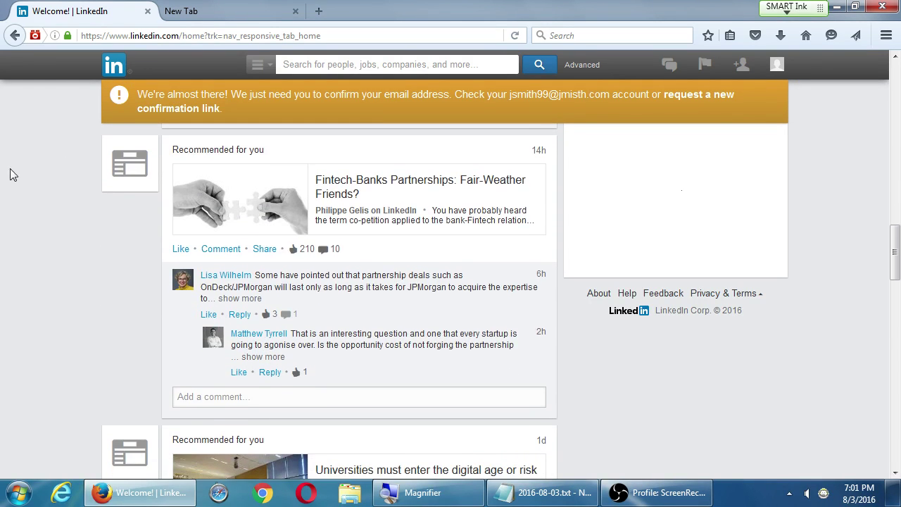
pyautogui.scroll(-2, 45, 193)
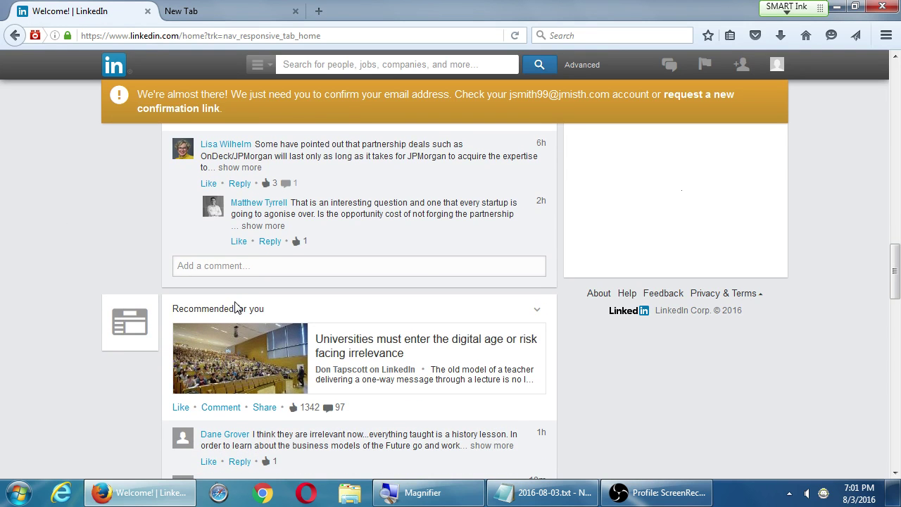
pyautogui.scroll(-6, 43, 199)
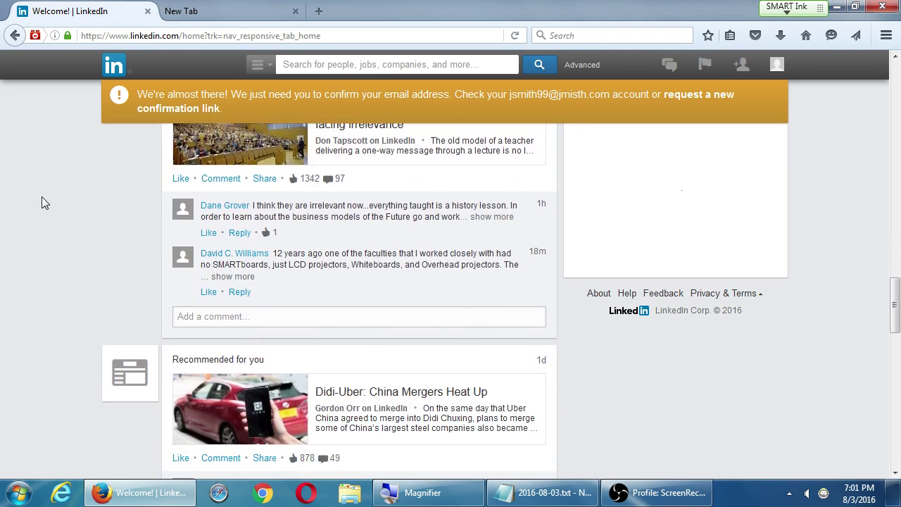
pyautogui.scroll(-7, 44, 197)
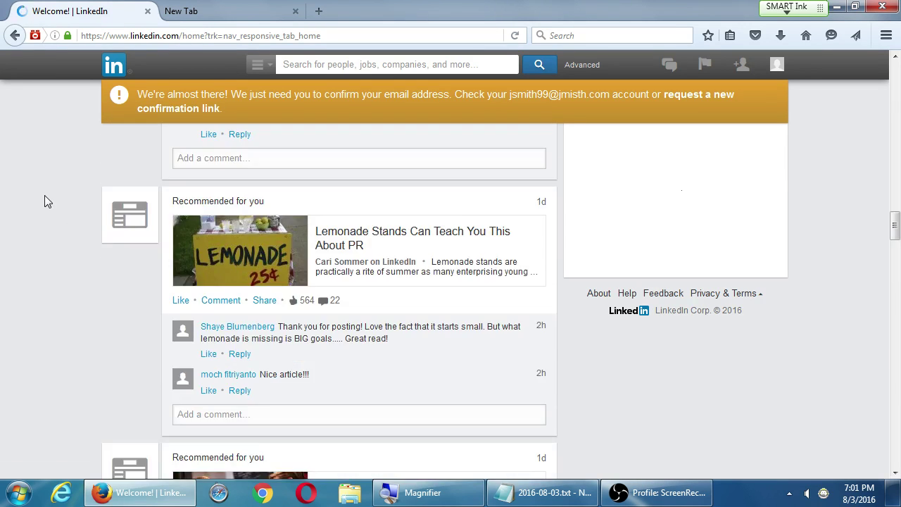
pyautogui.scroll(-1, 45, 195)
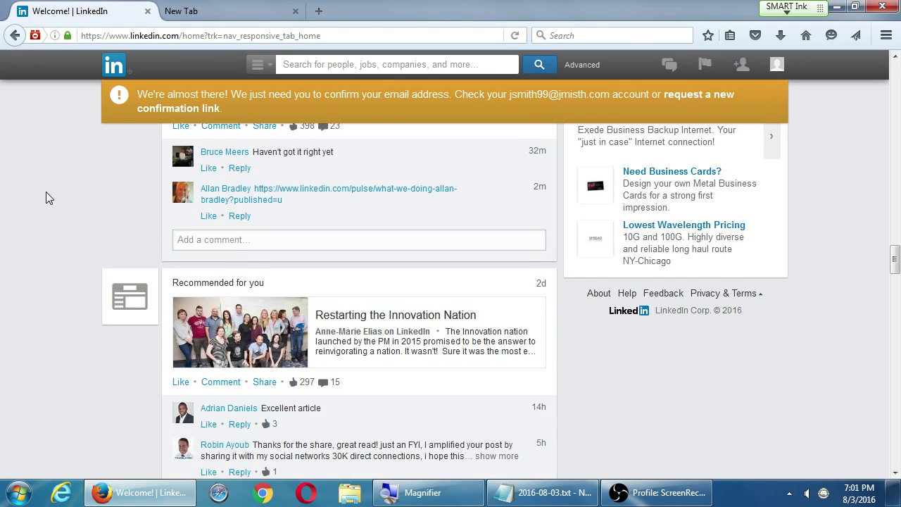
pyautogui.scroll(1, 49, 190)
pyautogui.scroll(-4, 56, 188)
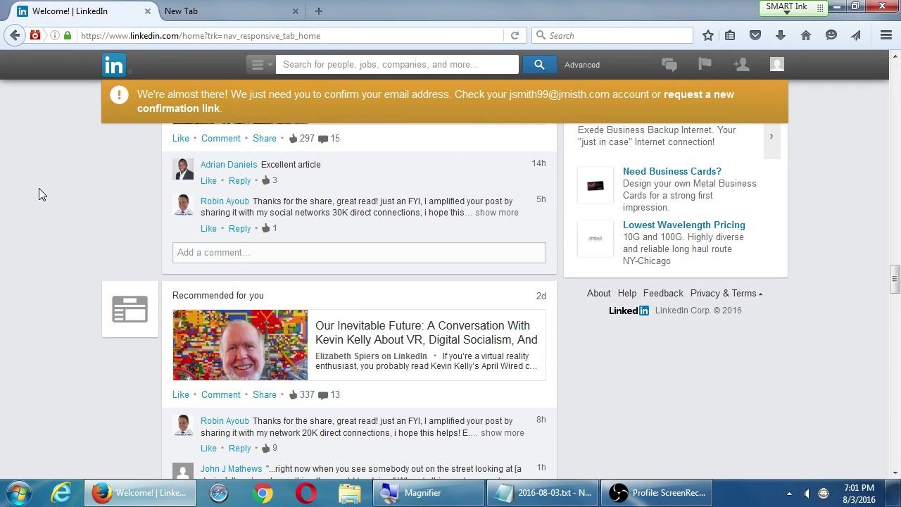
pyautogui.scroll(-5, 65, 192)
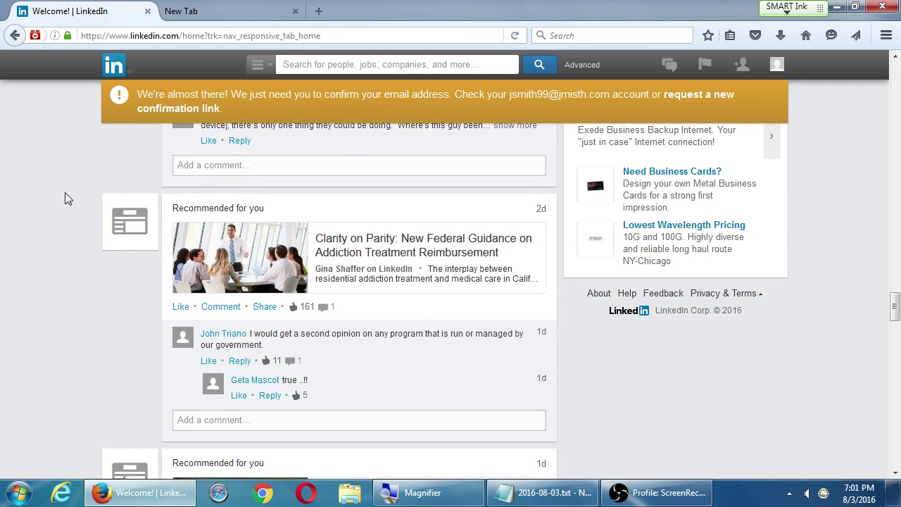
pyautogui.scroll(10, 71, 188)
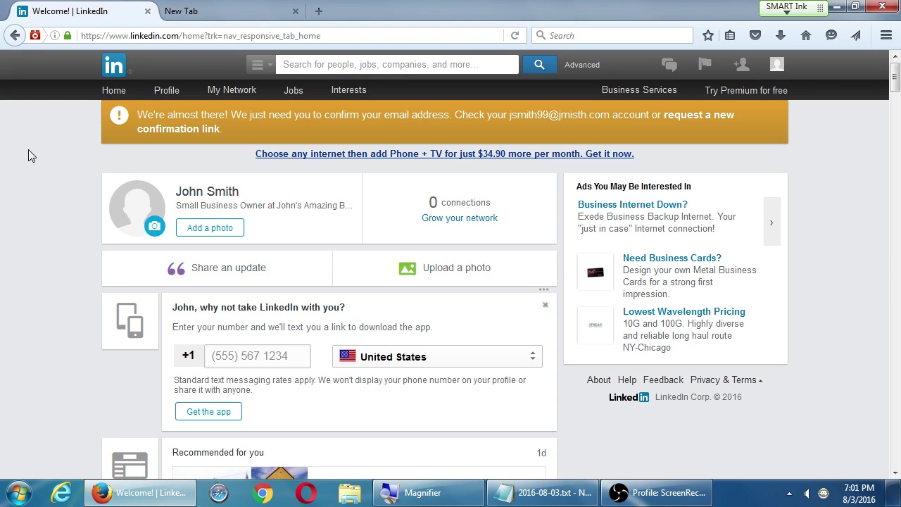
pyautogui.moveTo(167, 90)
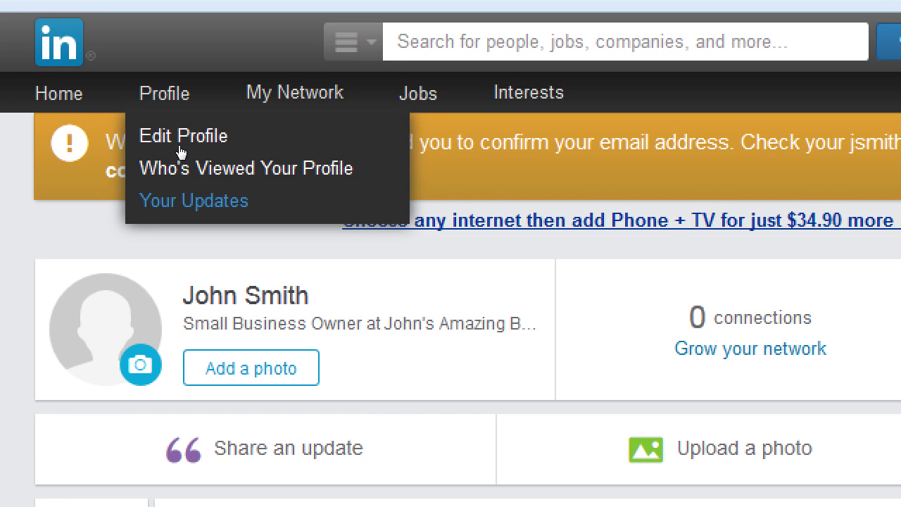
# Step: Open Edit Profile from the Profile menu, returning Home once before reopening it
pyautogui.click(172, 96)
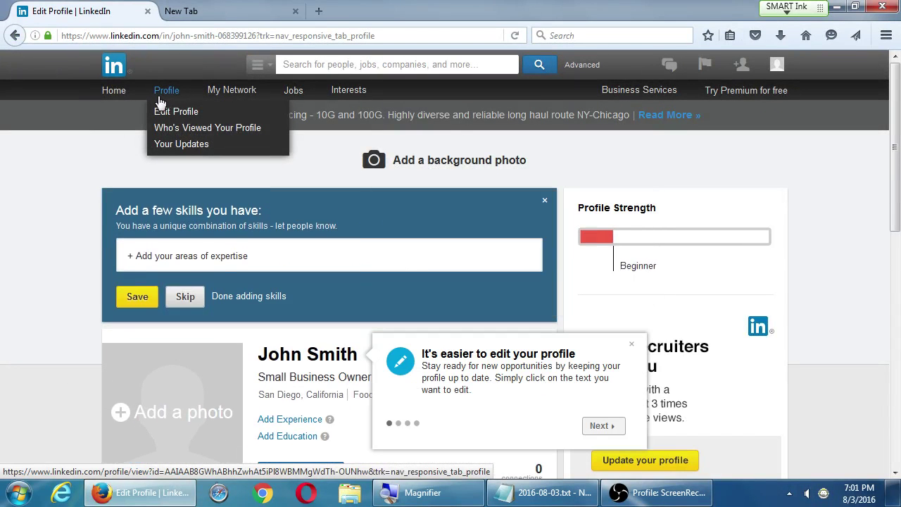
pyautogui.click(116, 93)
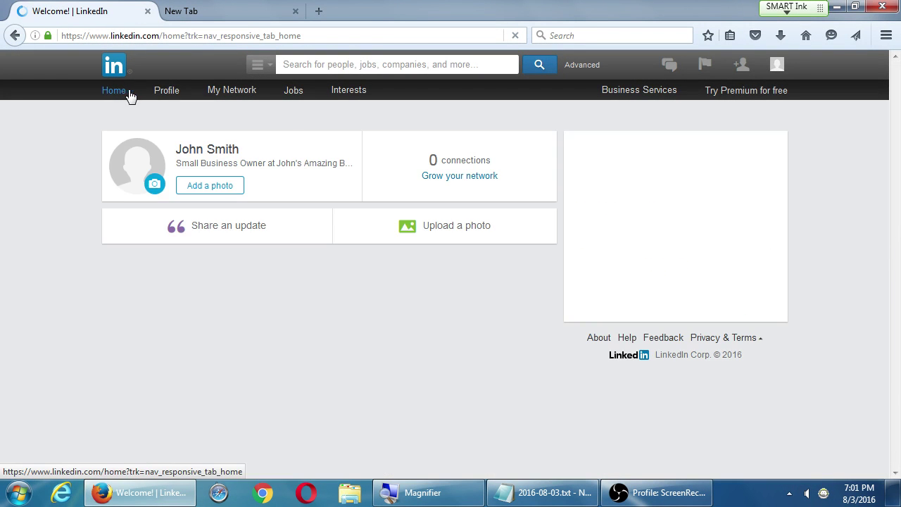
pyautogui.moveTo(166, 93)
pyautogui.click(177, 113)
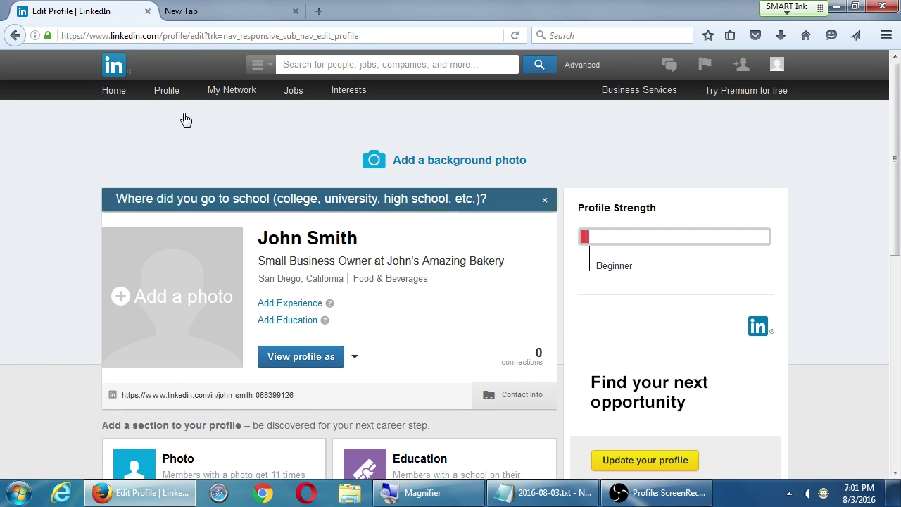
pyautogui.moveTo(178, 90)
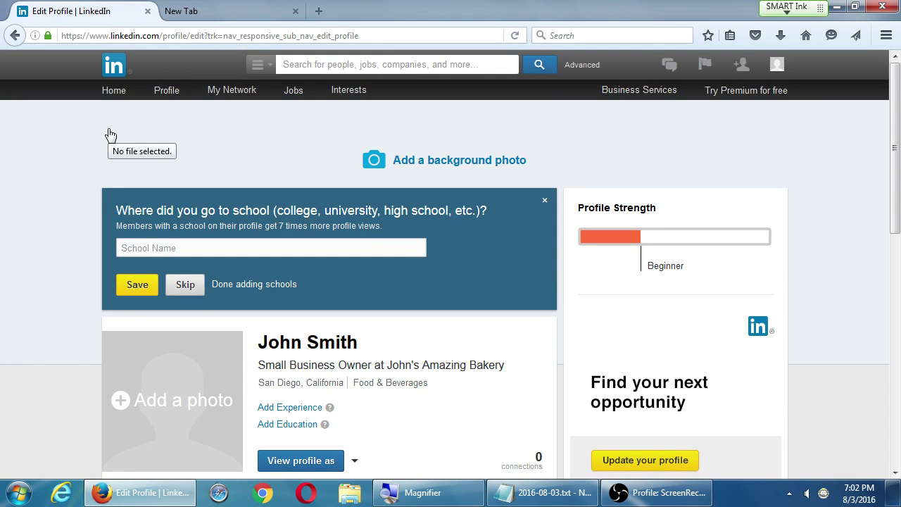
pyautogui.scroll(-3, 90, 153)
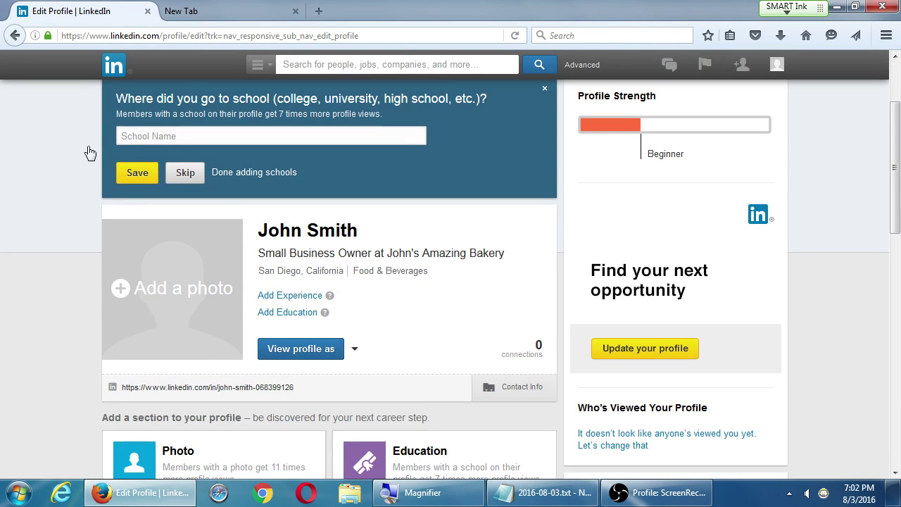
pyautogui.scroll(3, 90, 153)
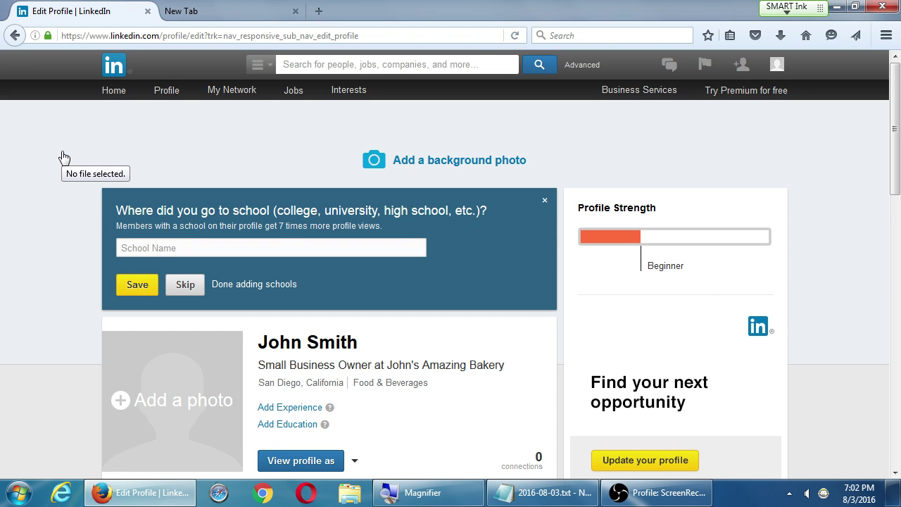
# Step: Return to the enlarged notes and add the line 'As soon as possible - completely set up your Profile'
pyautogui.hotkey('alt', 'Tab')
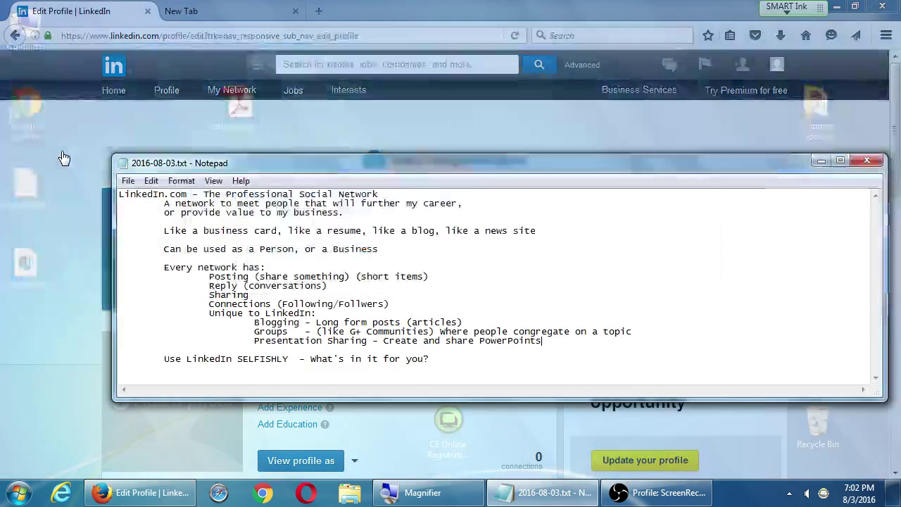
pyautogui.press('super+plus')
pyautogui.press('super+plus')
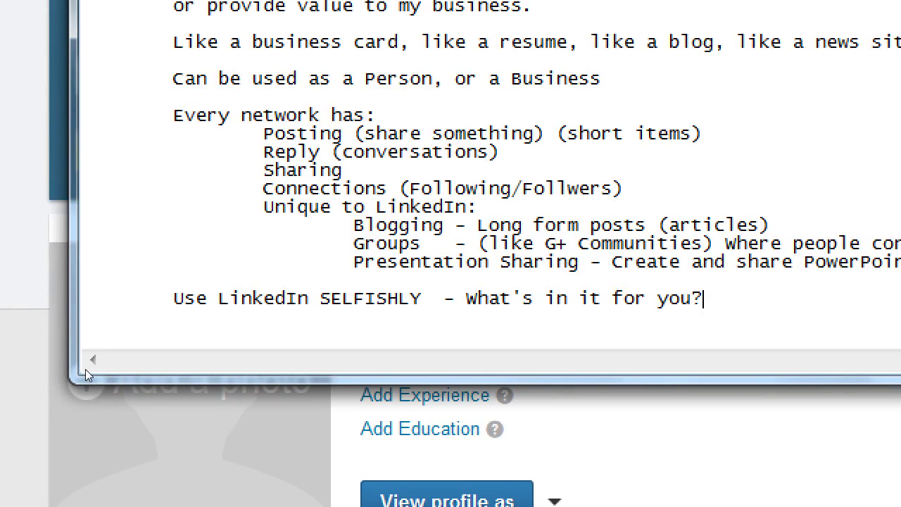
pyautogui.press('Return')
pyautogui.press('Return')
pyautogui.press('Return')
pyautogui.write('As s')
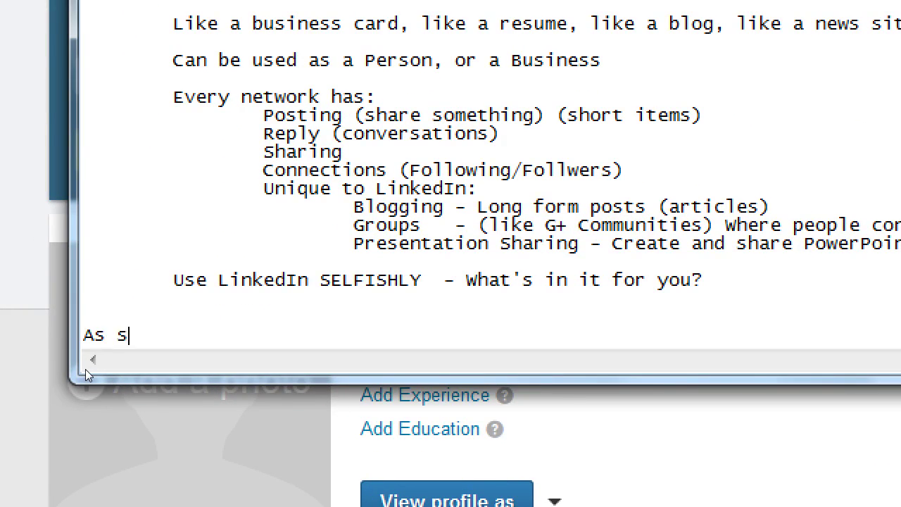
pyautogui.write('oon as possible - ')
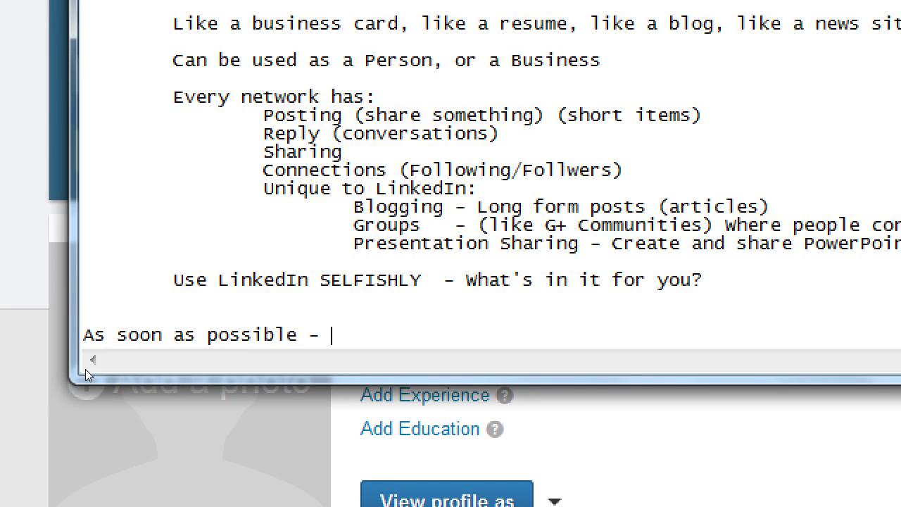
pyautogui.write('completely set ')
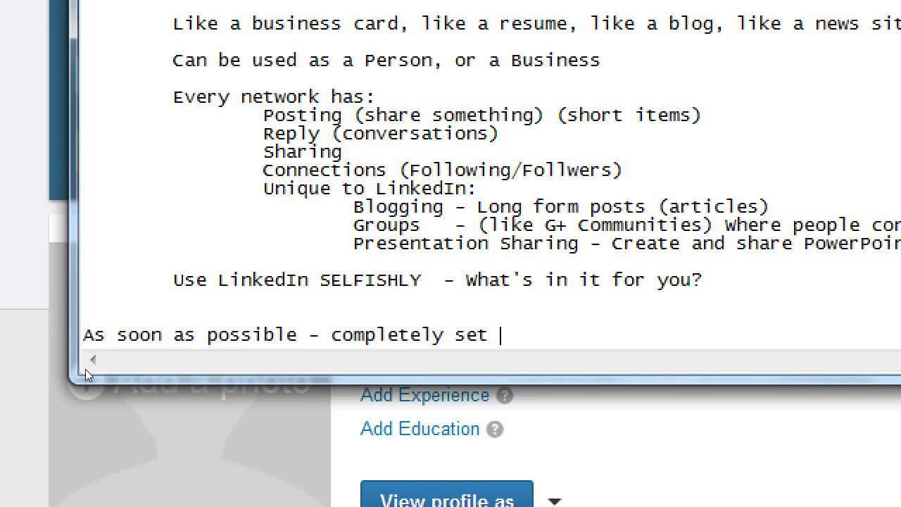
pyautogui.write('up your Profile')
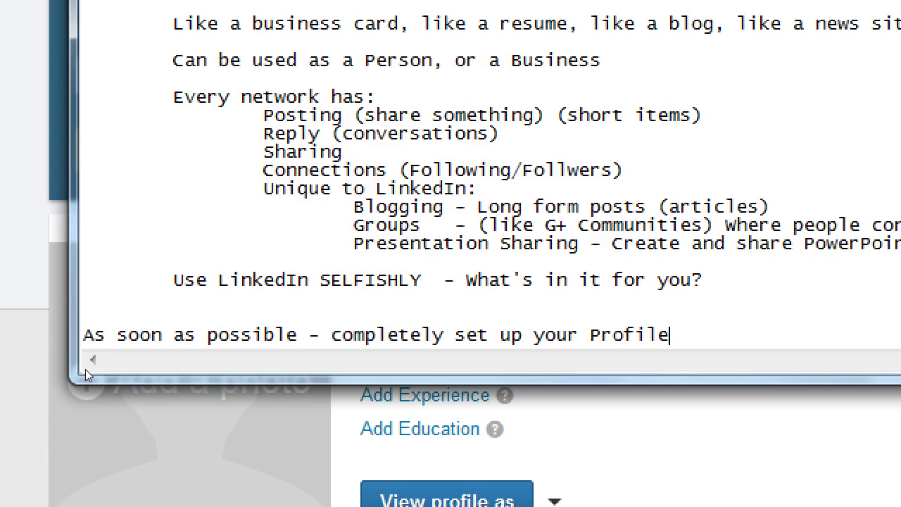
# Step: Add the indented line '(Biography, your logo [headshot], info)', then minimize Notepad to reveal the LinkedIn profile
pyautogui.press('Return')
pyautogui.press('Tab')
pyautogui.write('(Biog')
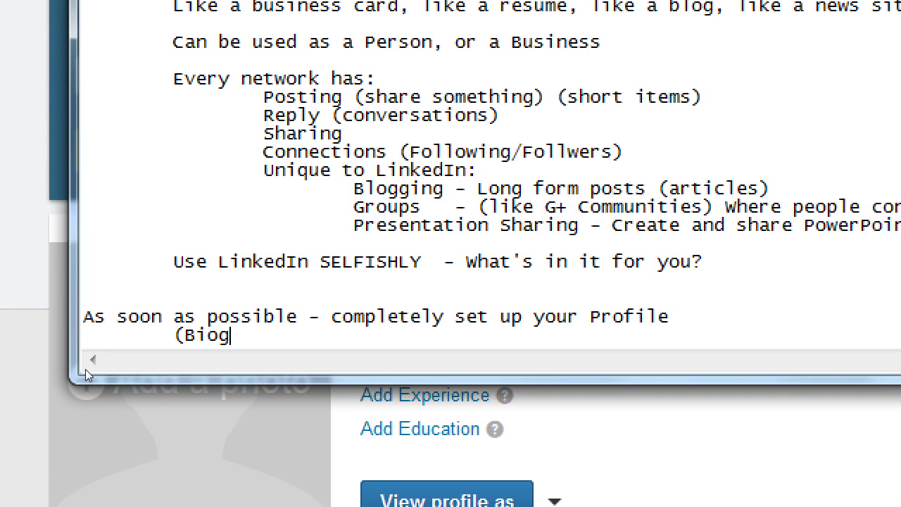
pyautogui.write('raphy, your l')
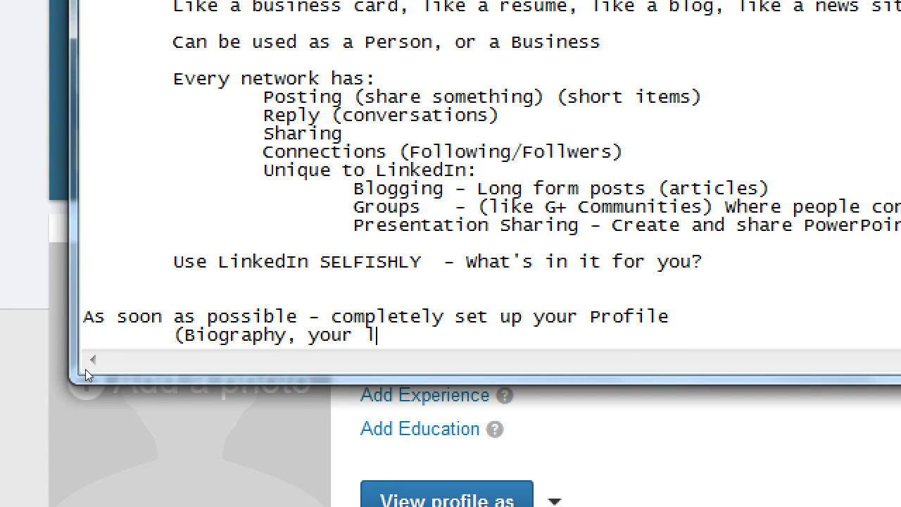
pyautogui.write('ogo [hje')
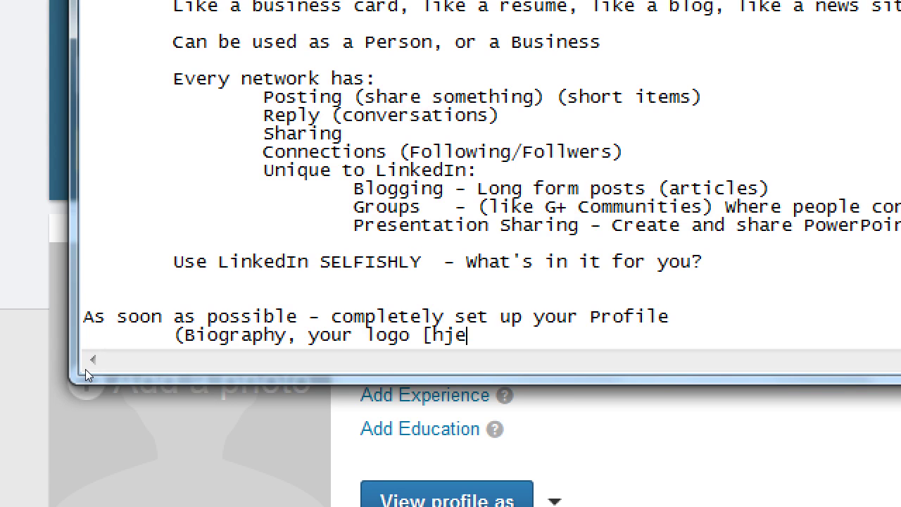
pyautogui.press('BackSpace')
pyautogui.press('BackSpace')
pyautogui.write('eadshot')
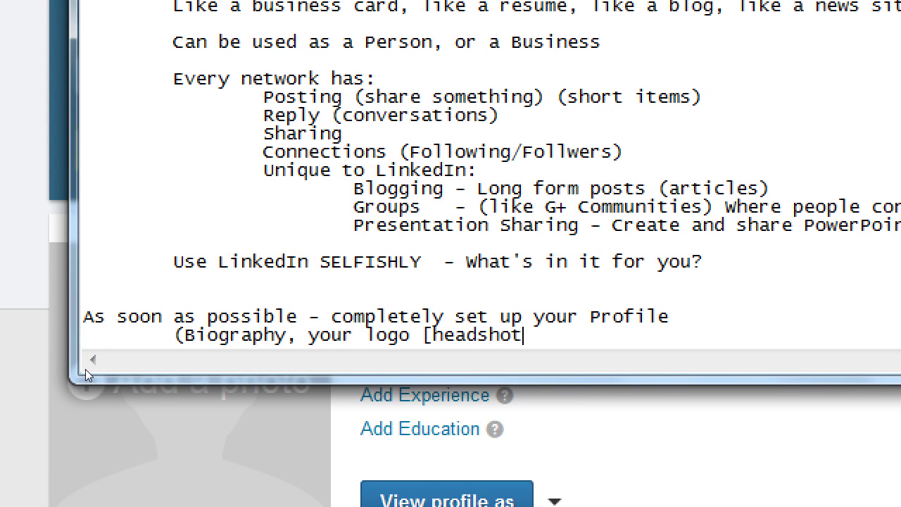
pyautogui.write('], info)')
pyautogui.press('super+minus')
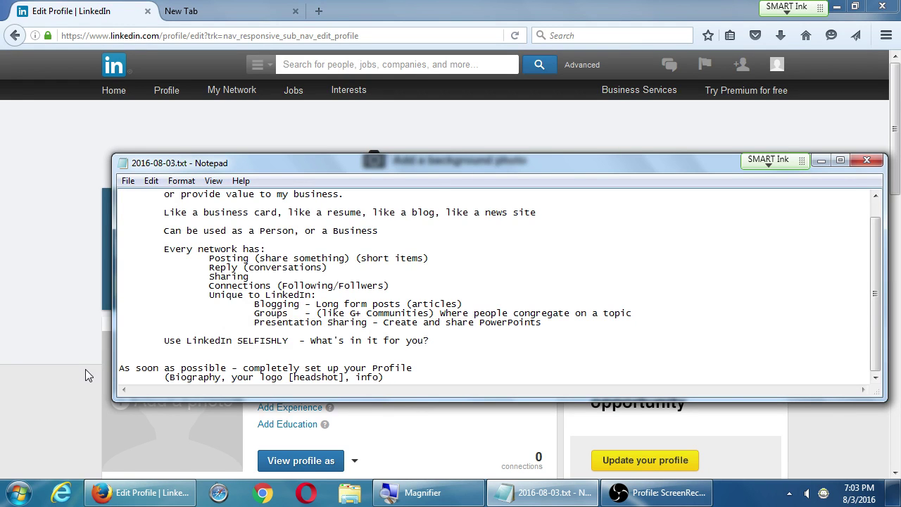
pyautogui.click(26, 400)
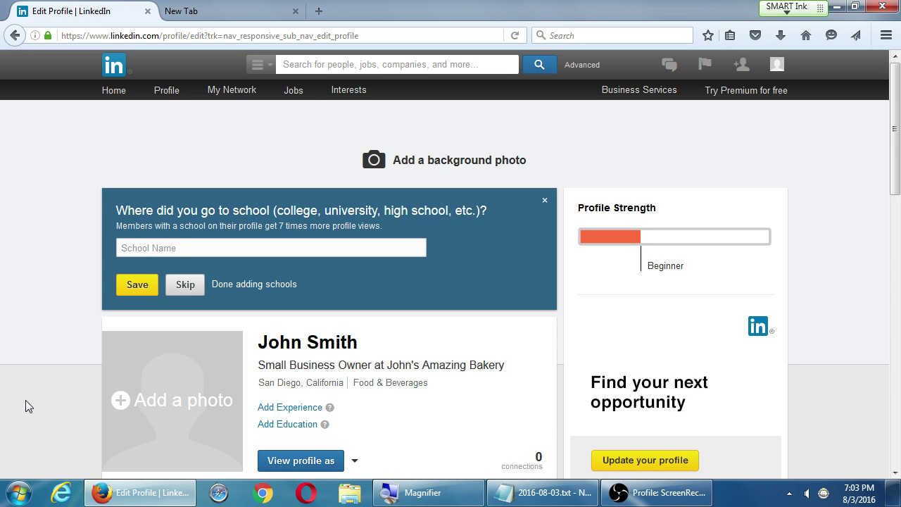
# Step: Restore the Notepad notes window in front of LinkedIn and magnify the screen
pyautogui.click(564, 493)
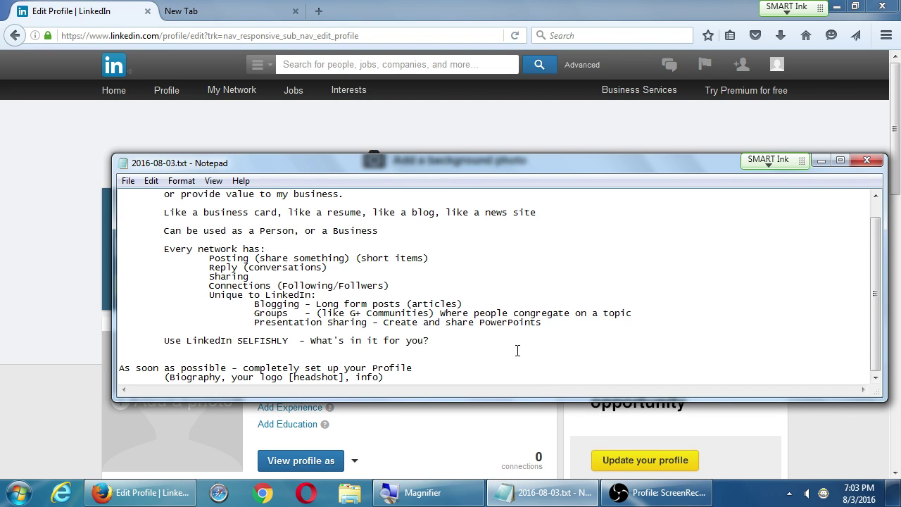
pyautogui.press('super+plus')
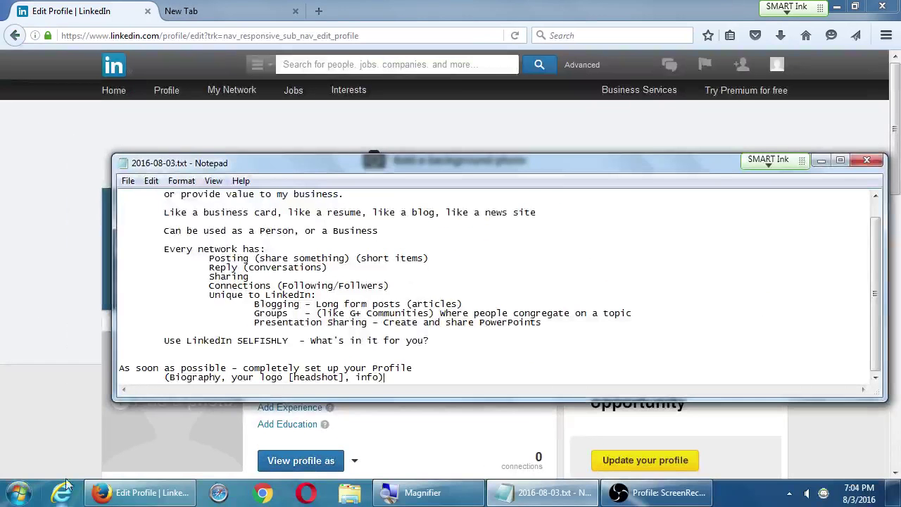
pyautogui.click(60, 398)
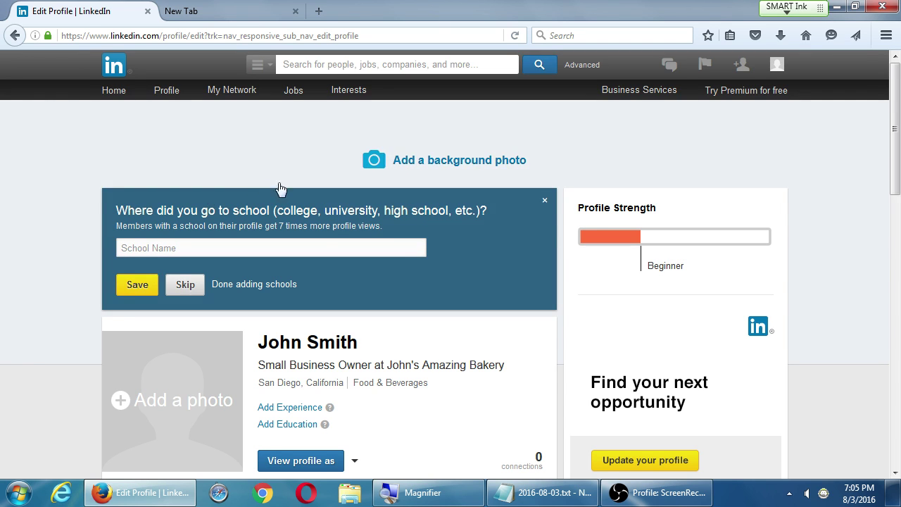
pyautogui.moveTo(445, 160)
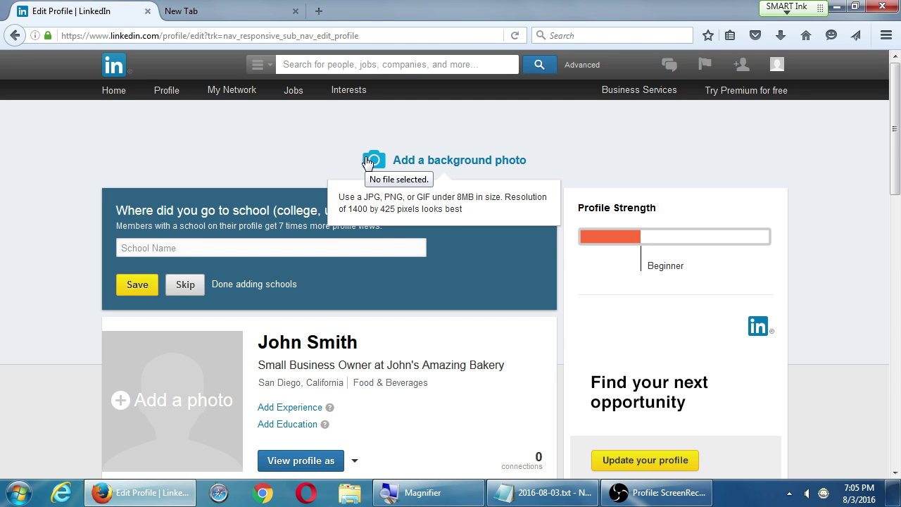
pyautogui.scroll(-2, 173, 373)
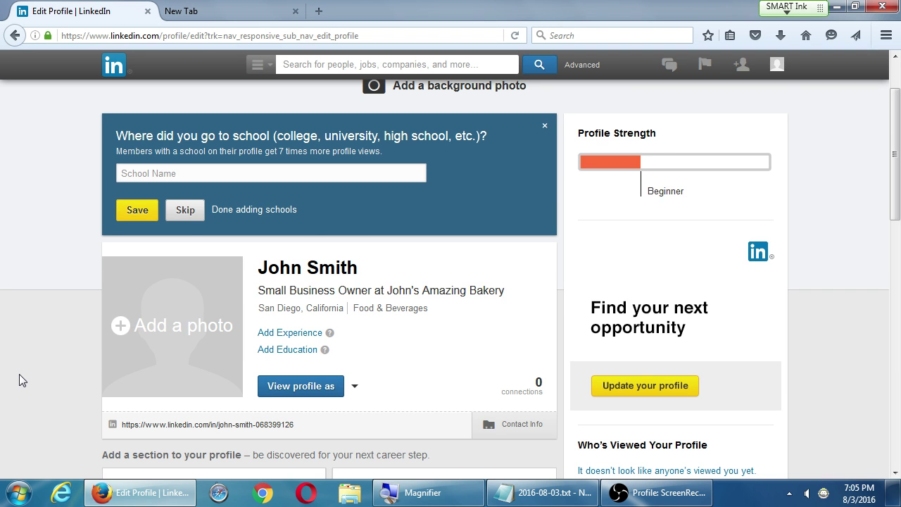
pyautogui.hotkey('alt', 'Tab')
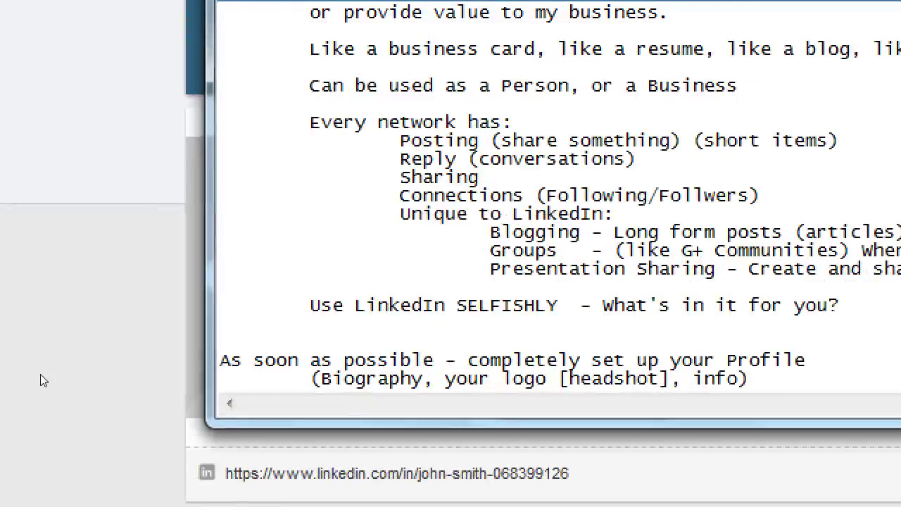
# Step: Add the indented tip 'For a personal photo try for a nice-looking, well-lit, headshot' with sub-point 'Square photo'
pyautogui.press('Return')
pyautogui.press('Return')
pyautogui.press('Tab')
pyautogui.write('F')
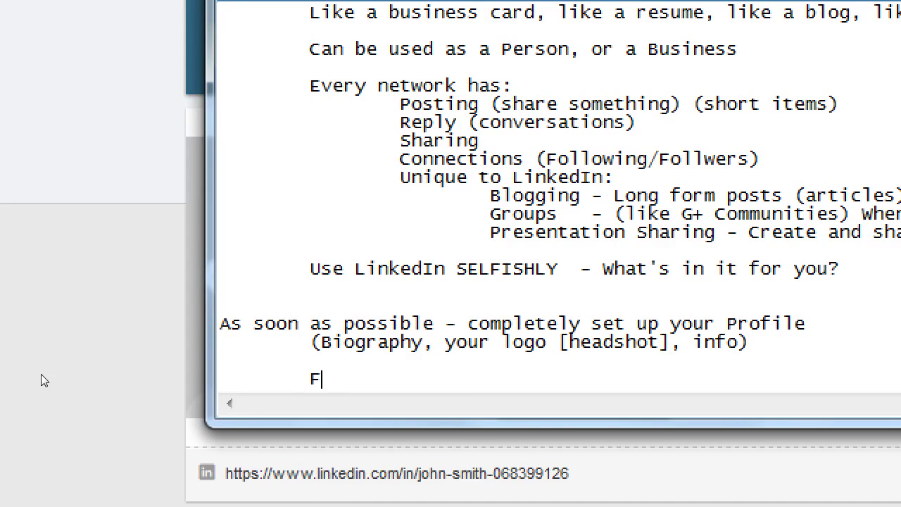
pyautogui.write('or a personal p')
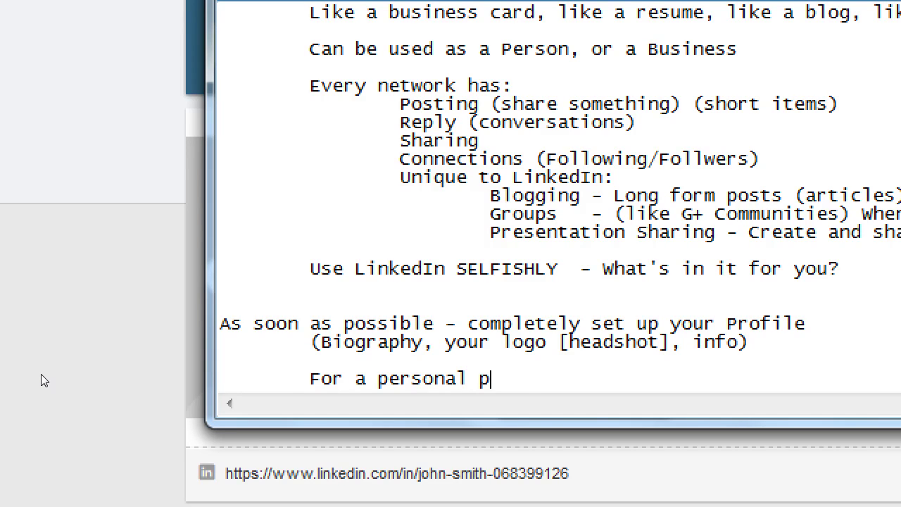
pyautogui.write('hoto try for a ')
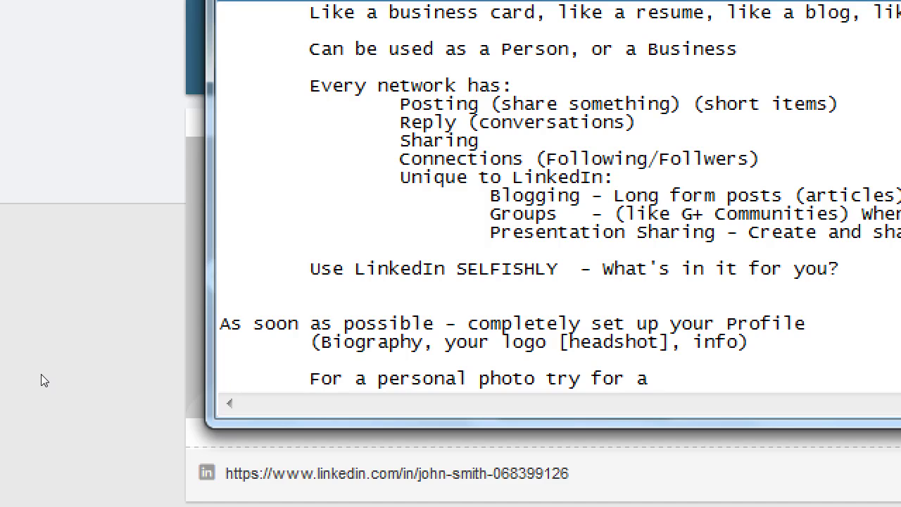
pyautogui.write('nic')
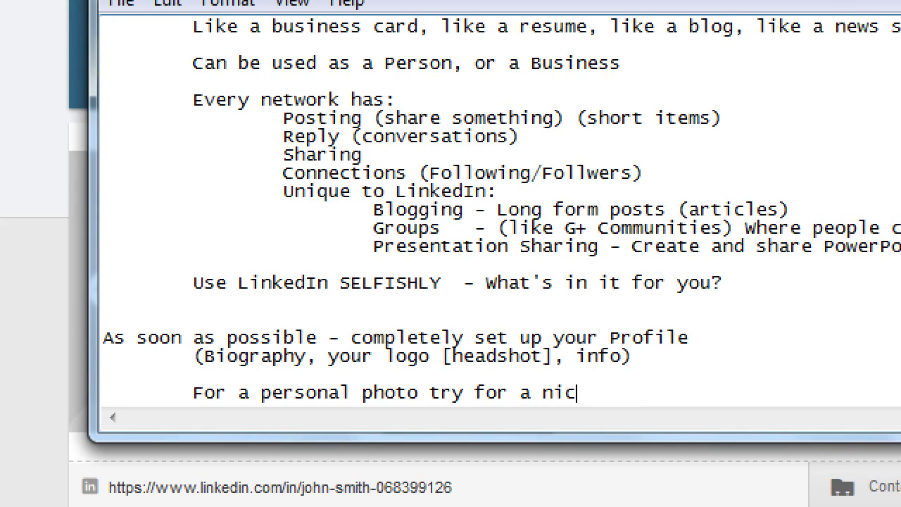
pyautogui.write('e-looking, well-lig')
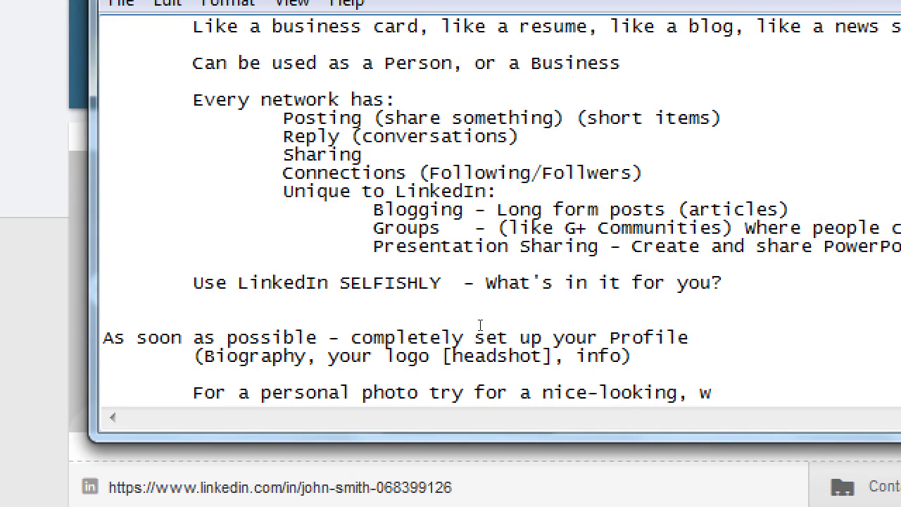
pyautogui.write('t, headshot')
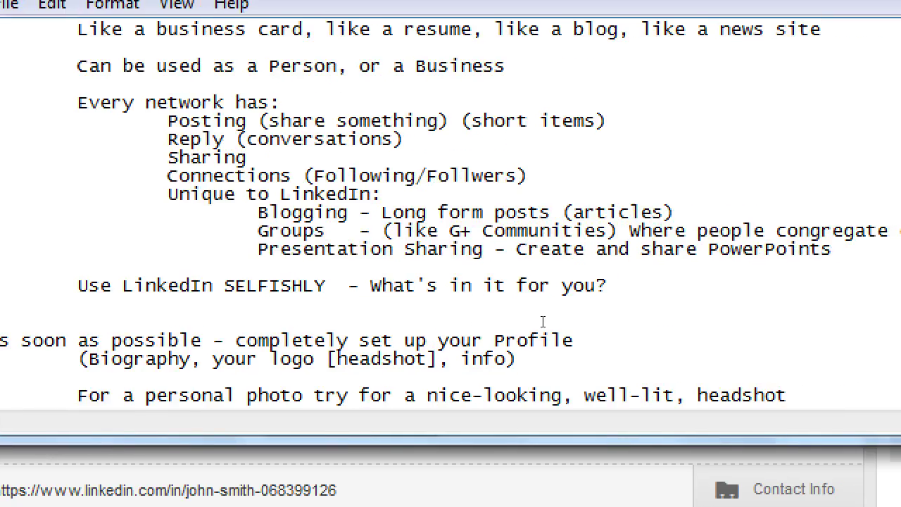
pyautogui.press('Return')
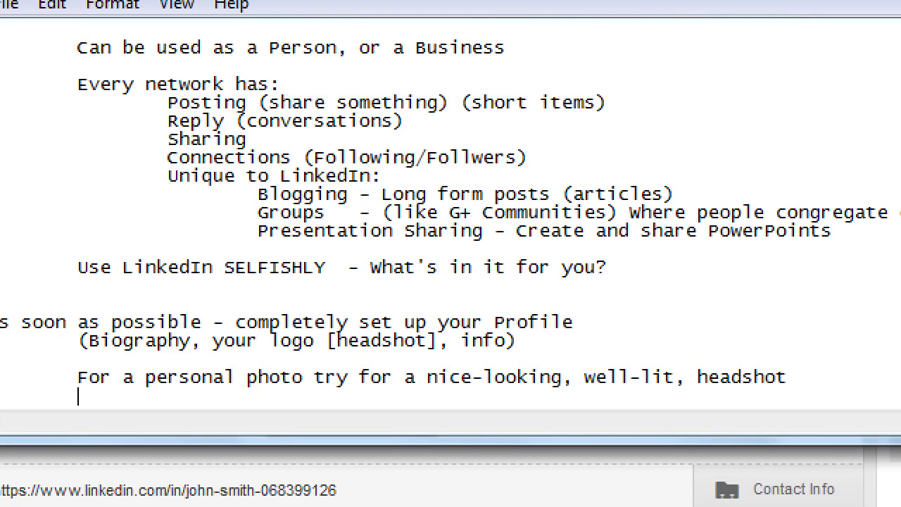
pyautogui.press('Tab')
pyautogui.write('Square fpho')
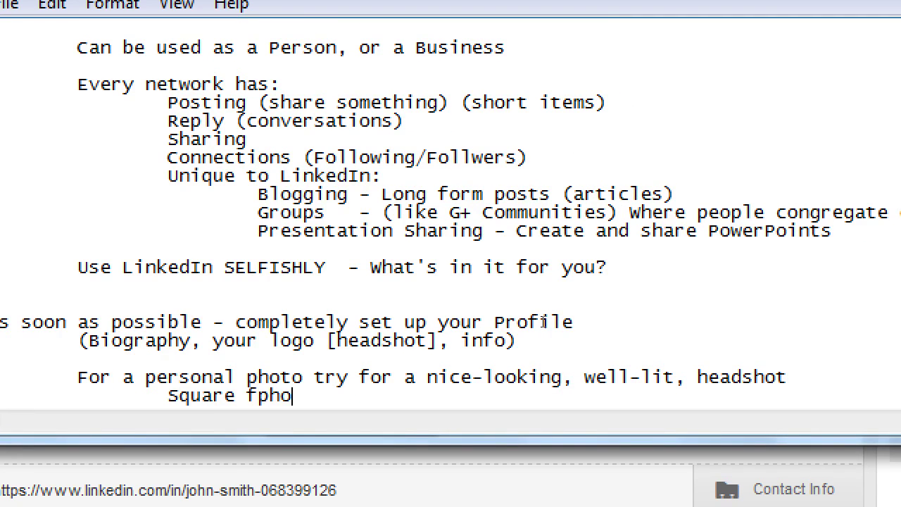
pyautogui.press('BackSpace')
pyautogui.press('BackSpace')
pyautogui.press('BackSpace')
pyautogui.press('BackSpace')
pyautogui.write('photo')
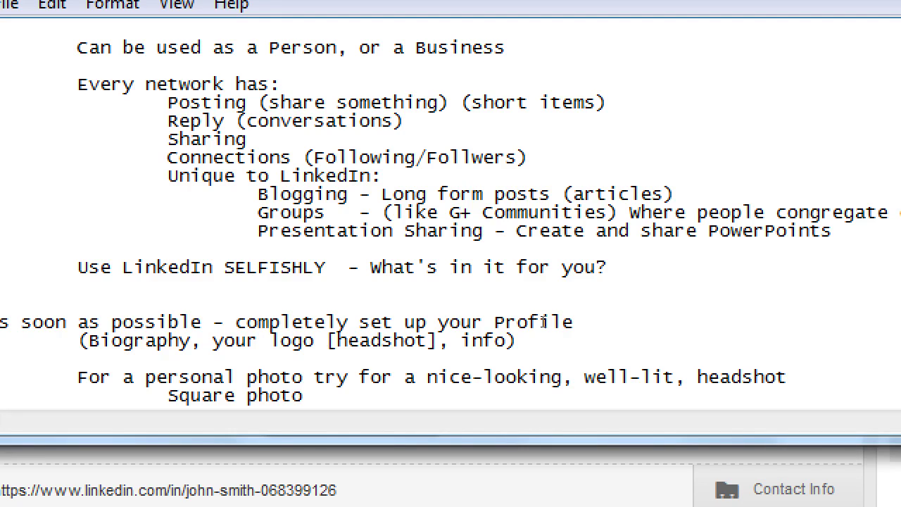
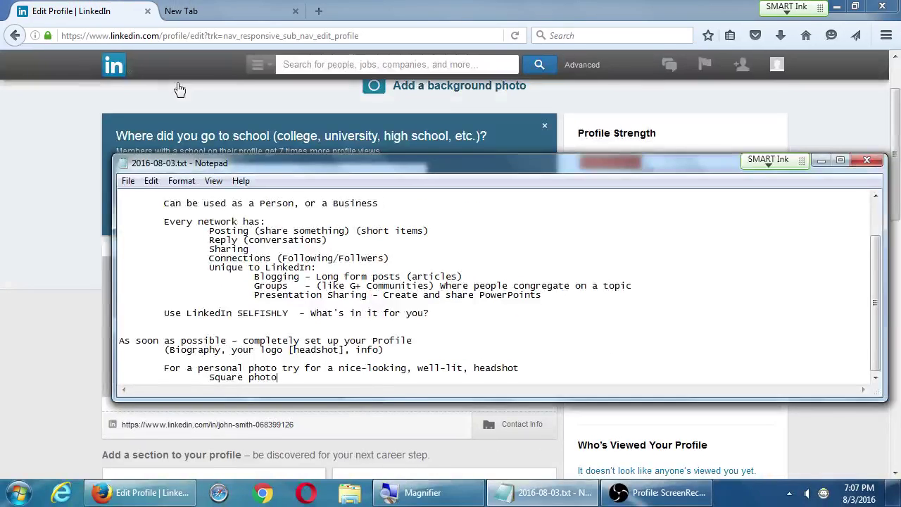
# Step: Bring the LinkedIn Edit Profile page forward and cancel a profile photo upload without choosing a file
pyautogui.click(180, 90)
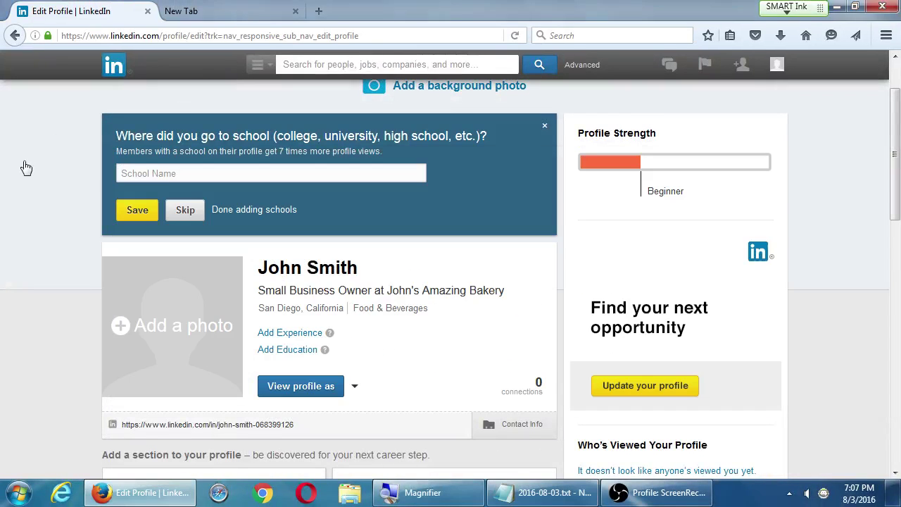
pyautogui.click(234, 329)
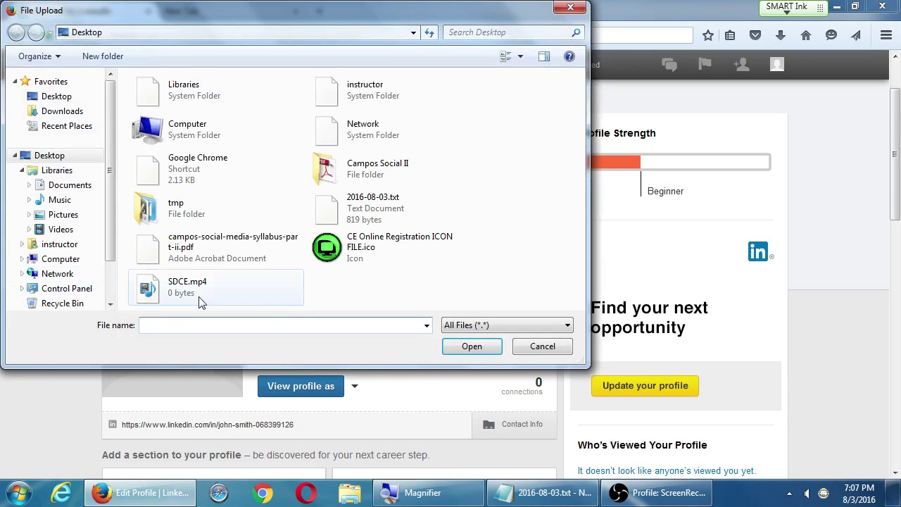
pyautogui.click(542, 346)
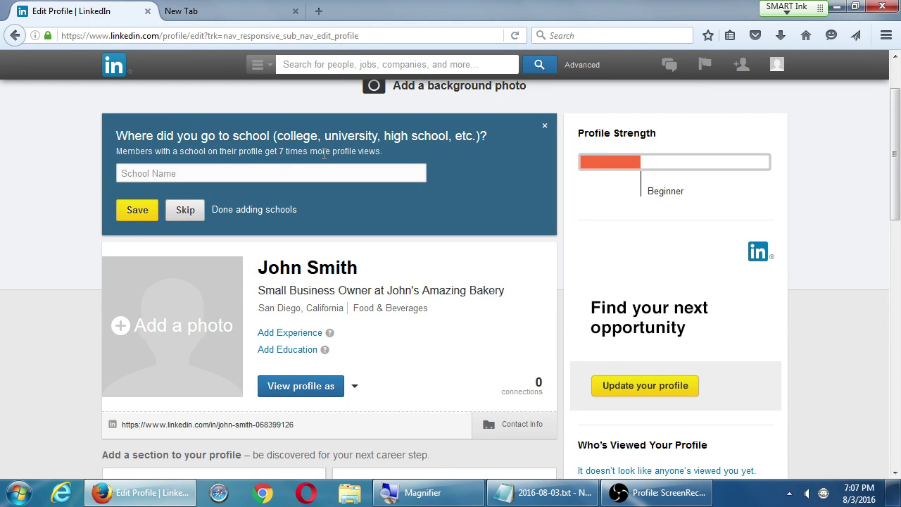
pyautogui.scroll(-3, 376, 105)
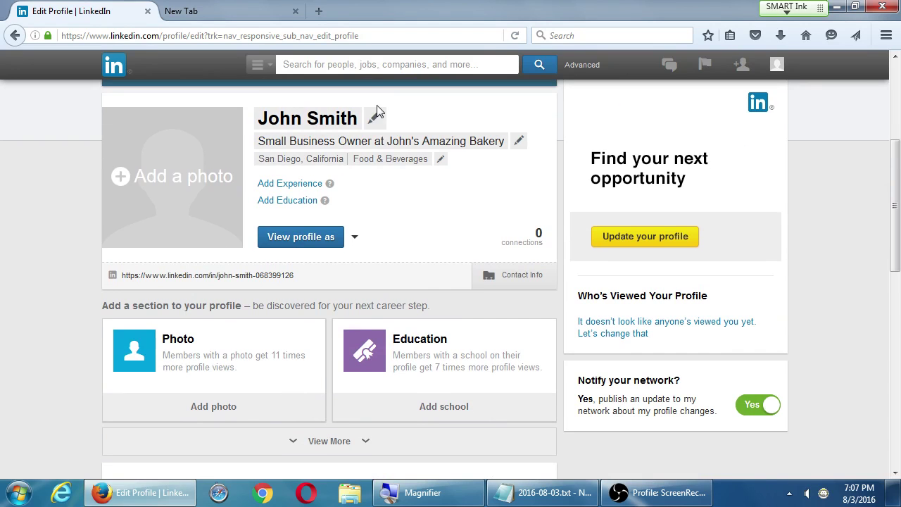
pyautogui.scroll(5, 372, 117)
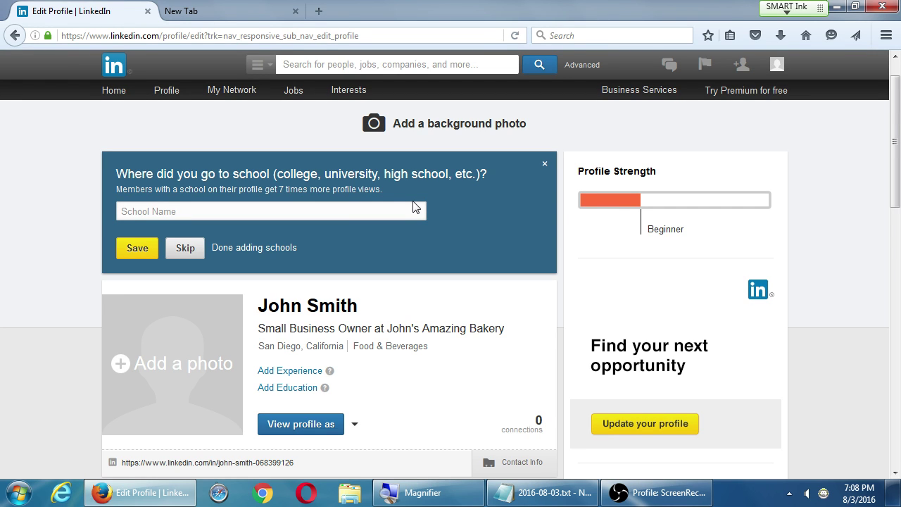
pyautogui.scroll(-1, 419, 204)
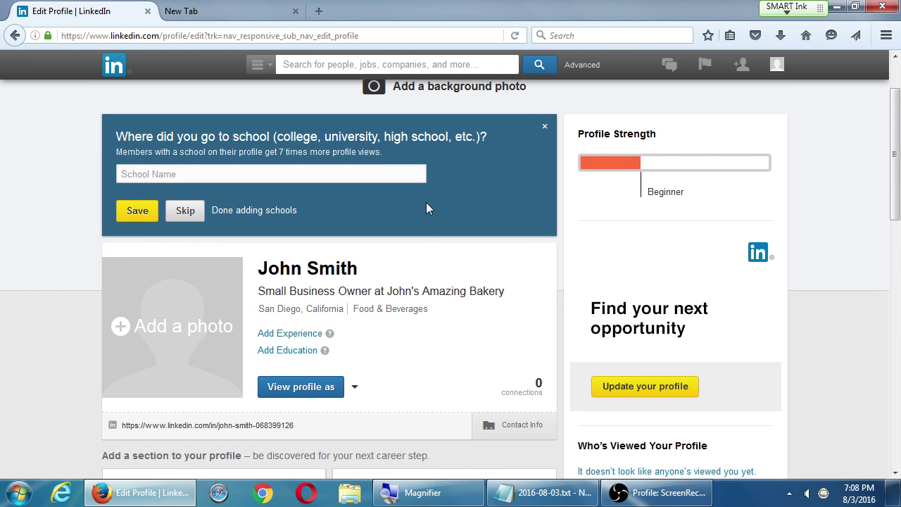
pyautogui.click(354, 387)
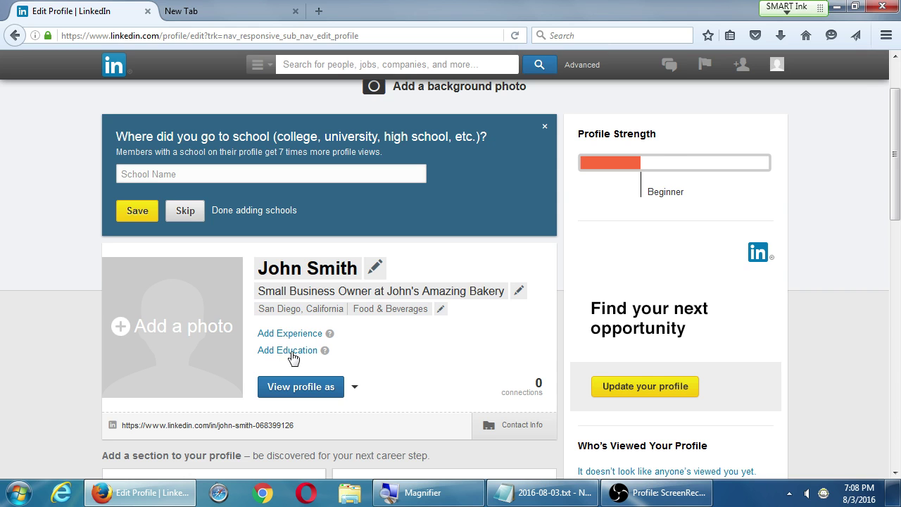
pyautogui.scroll(-3, 298, 357)
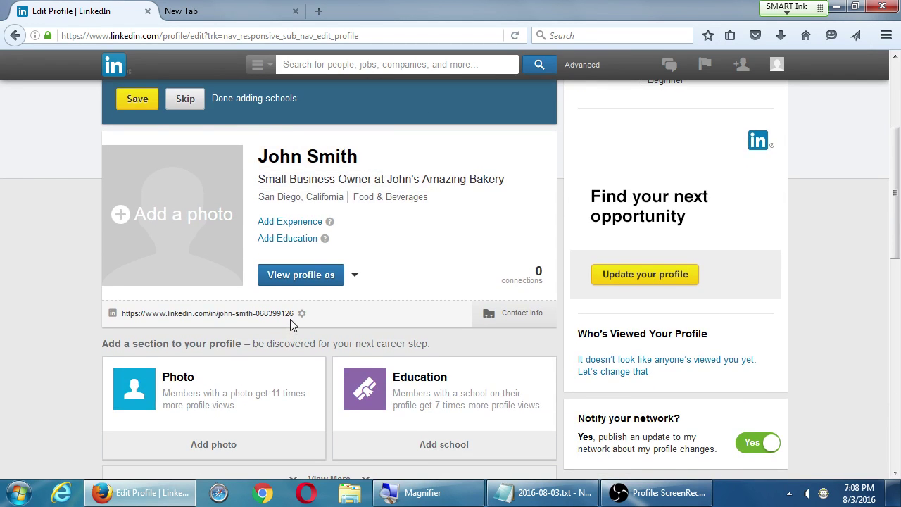
pyautogui.moveTo(359, 280)
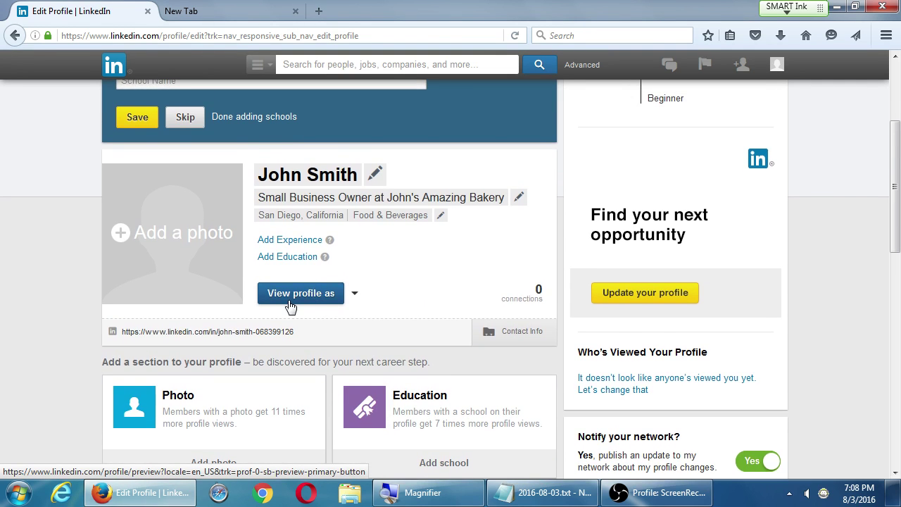
pyautogui.moveTo(359, 302)
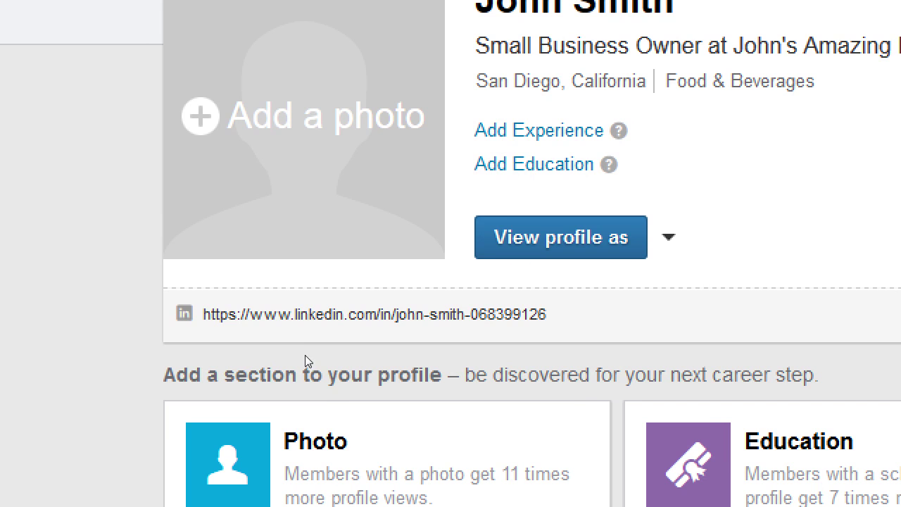
# Step: On the Public Profile settings page, type a custom profile URL, then discard it to keep the original
pyautogui.moveTo(303, 339)
pyautogui.click(304, 340)
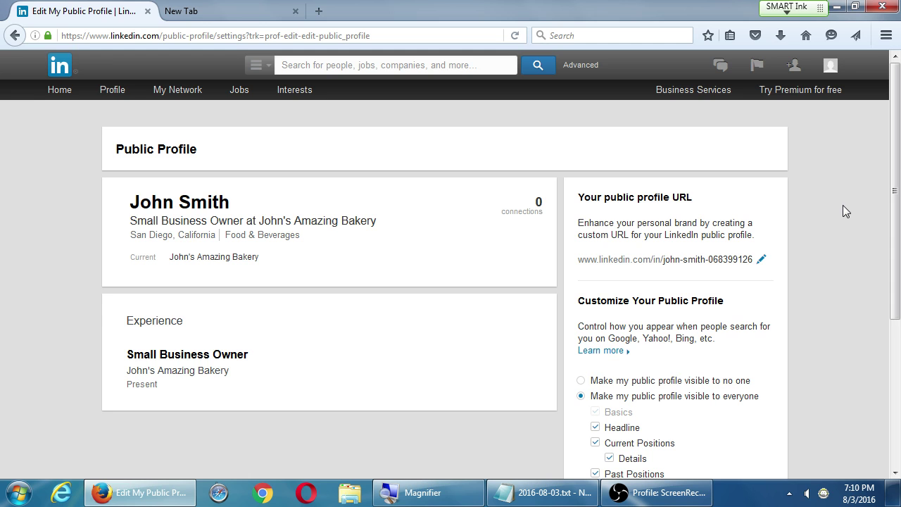
pyautogui.click(761, 260)
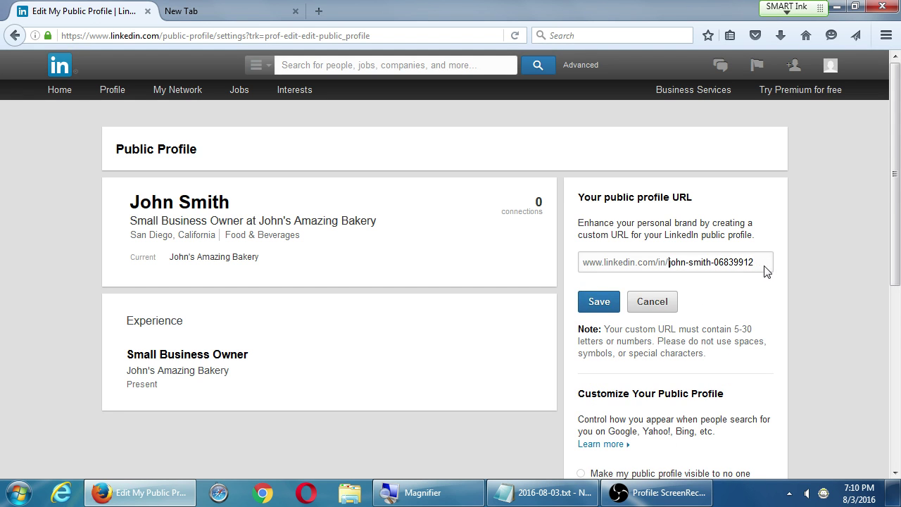
pyautogui.moveTo(753, 261); pyautogui.dragTo(617, 259)
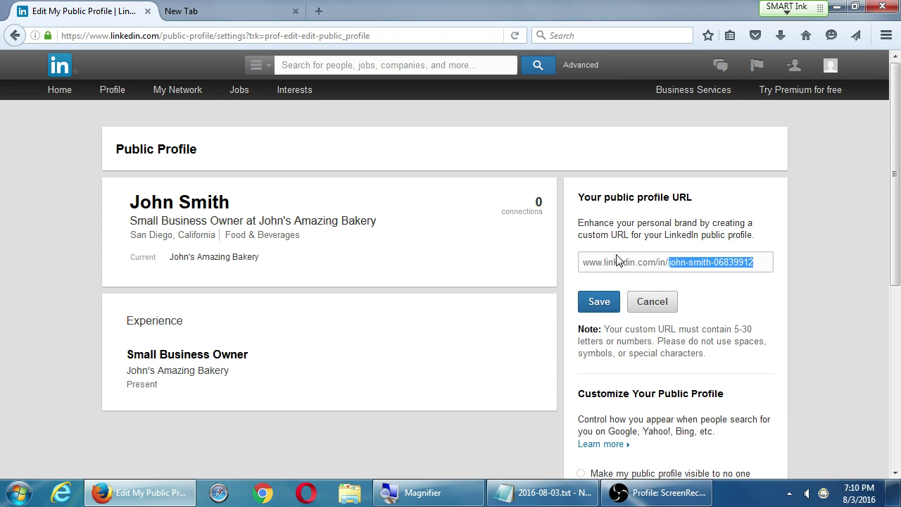
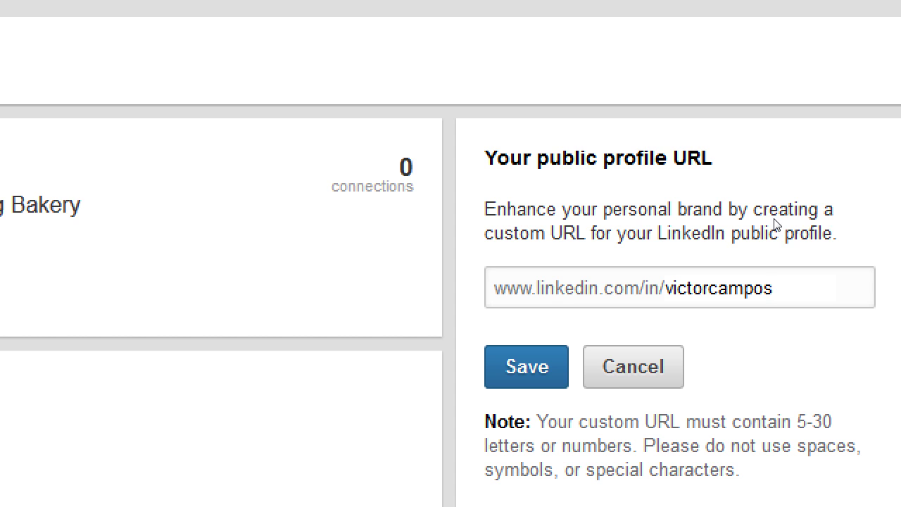
pyautogui.click(633, 366)
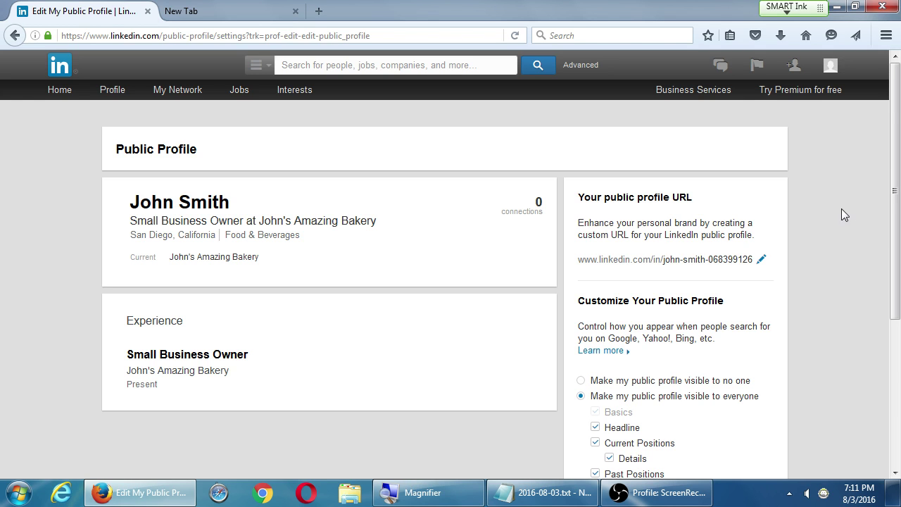
pyautogui.scroll(-1, 854, 262)
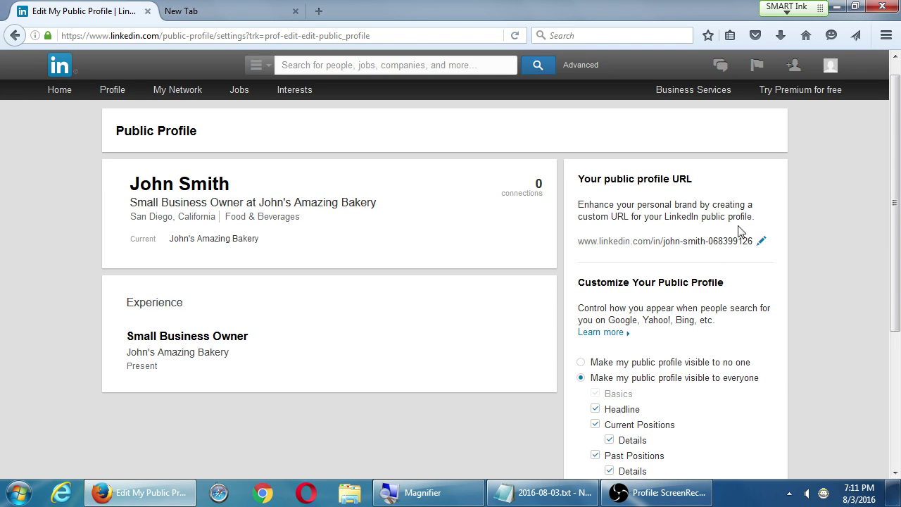
pyautogui.scroll(-3, 739, 231)
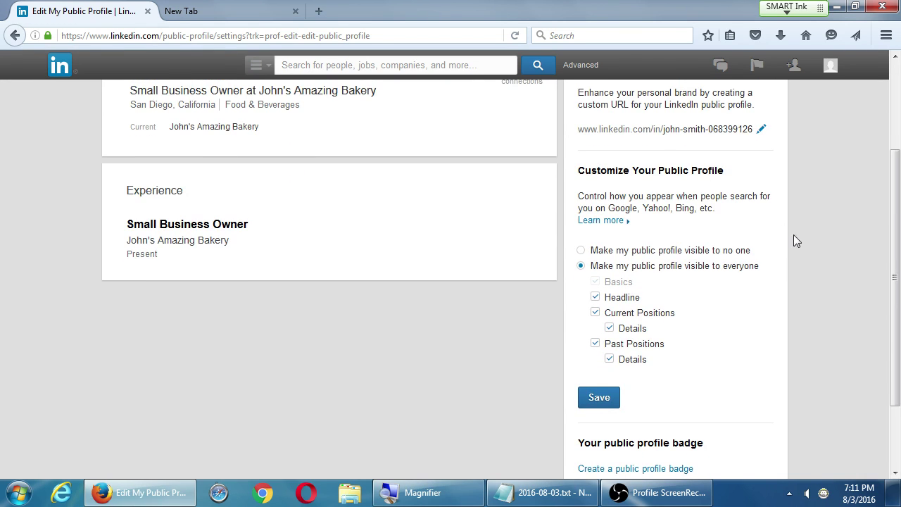
pyautogui.scroll(-1, 796, 235)
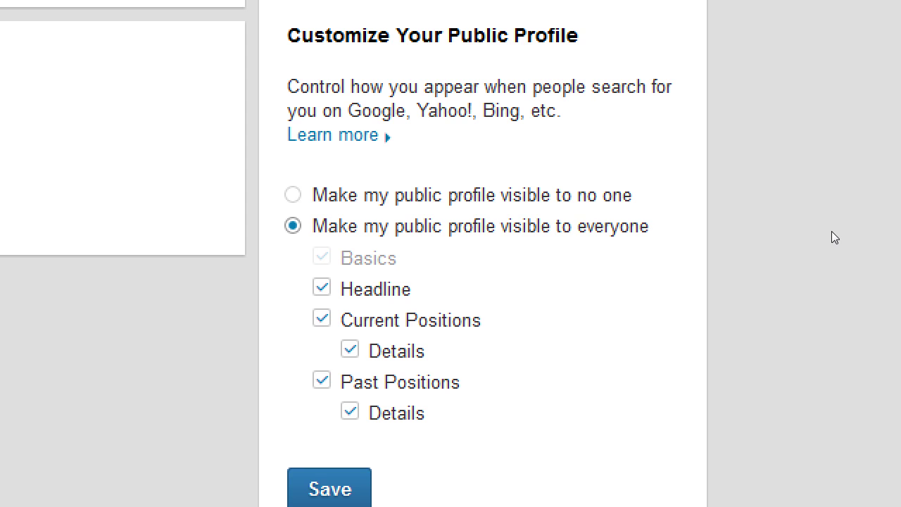
pyautogui.press('Up')
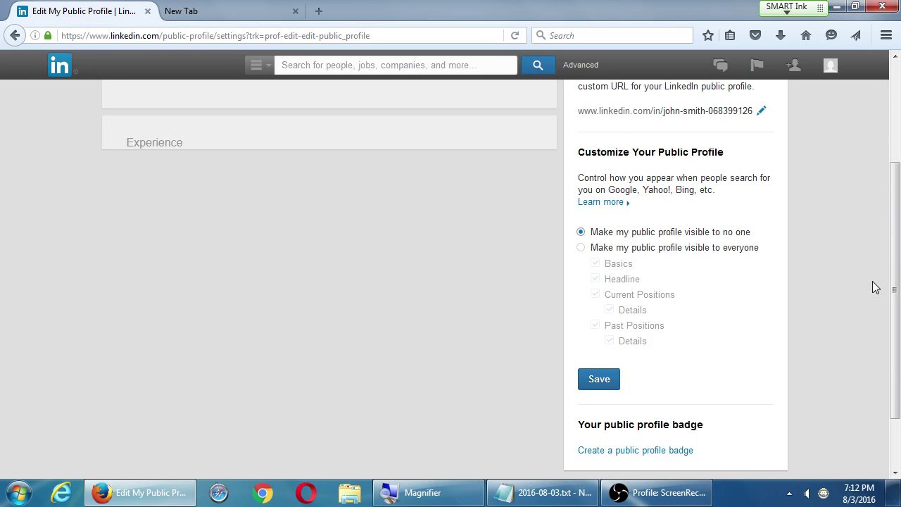
pyautogui.click(581, 247)
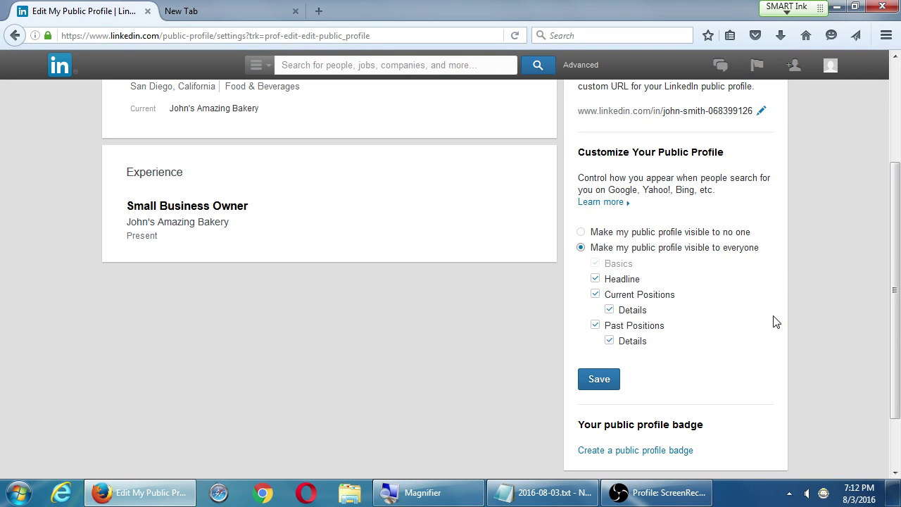
pyautogui.scroll(-2, 798, 330)
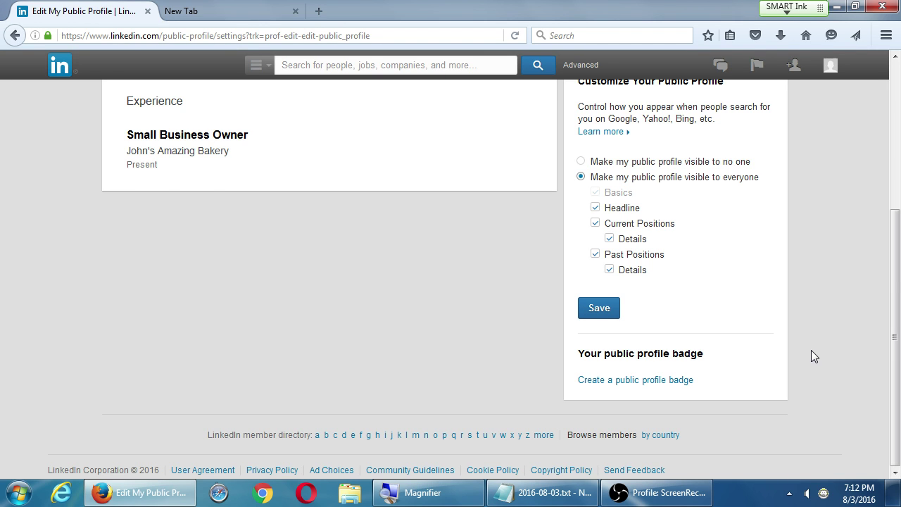
# Step: Open the public profile badge builder and select its badge script code
pyautogui.click(632, 381)
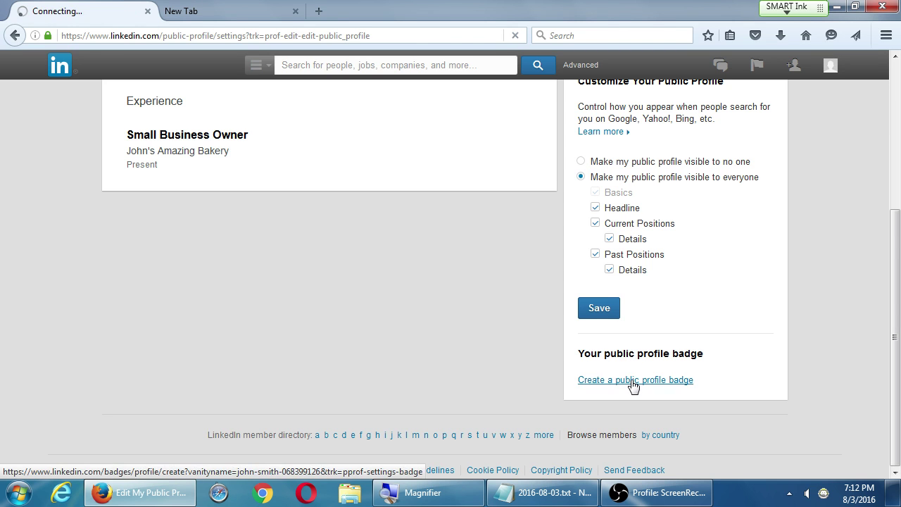
pyautogui.scroll(-5, 602, 387)
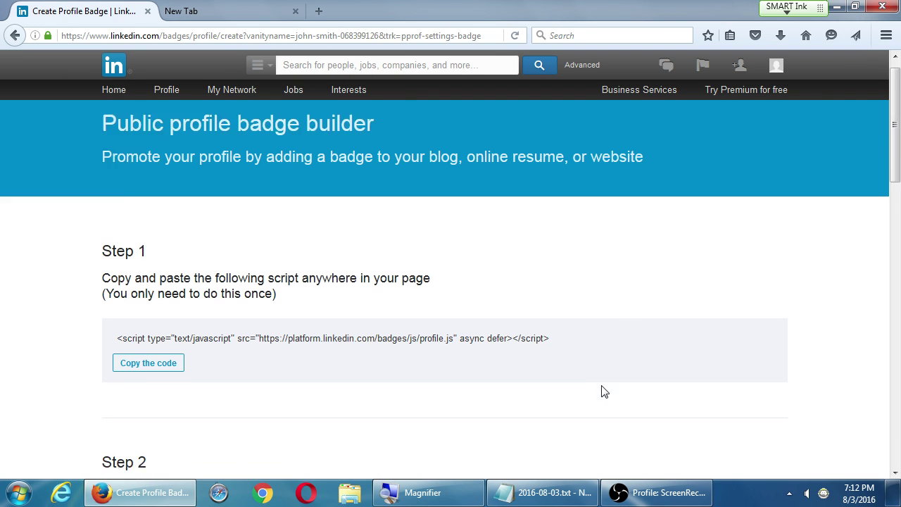
pyautogui.click(296, 219)
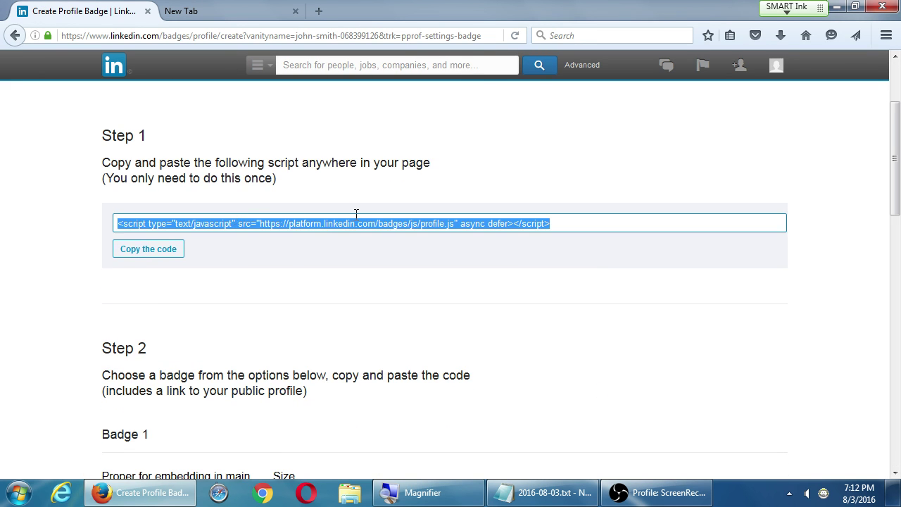
pyautogui.scroll(-1, 344, 288)
pyautogui.scroll(-7, 344, 288)
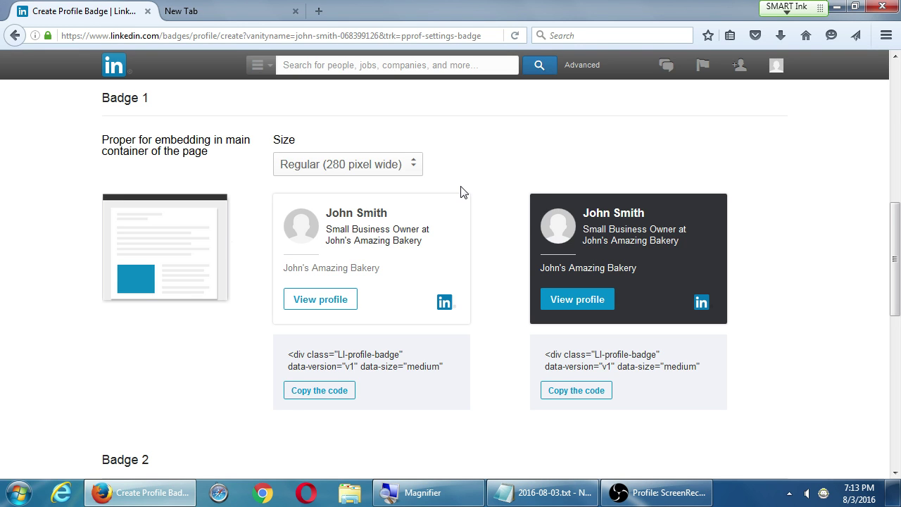
pyautogui.scroll(-10, 428, 225)
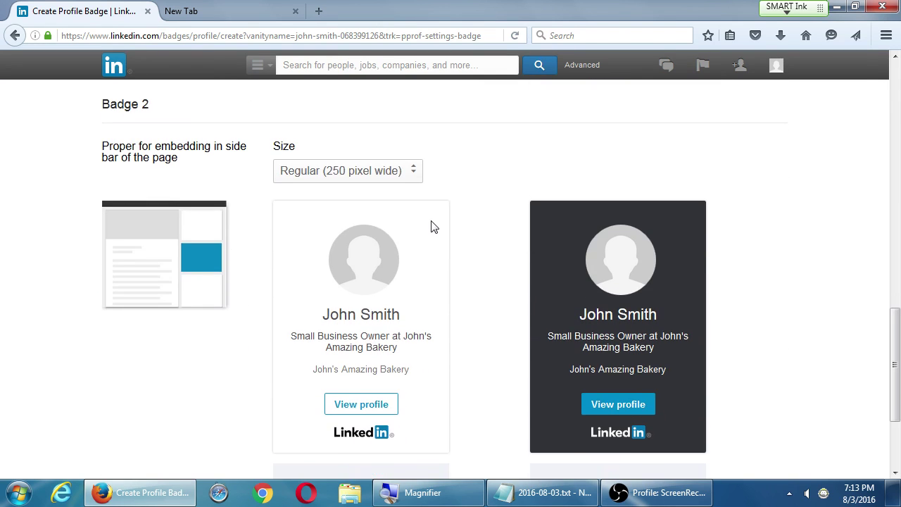
pyautogui.scroll(-3, 441, 204)
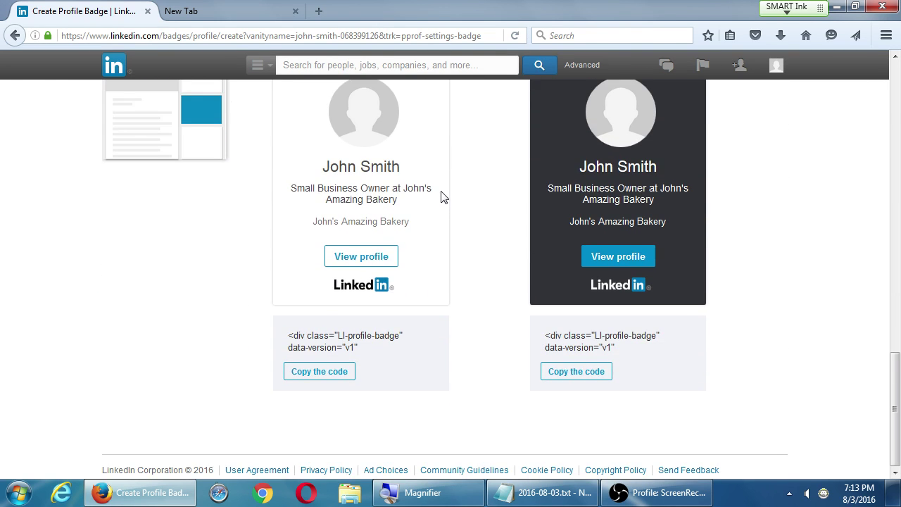
pyautogui.scroll(6, 443, 197)
pyautogui.scroll(8, 441, 195)
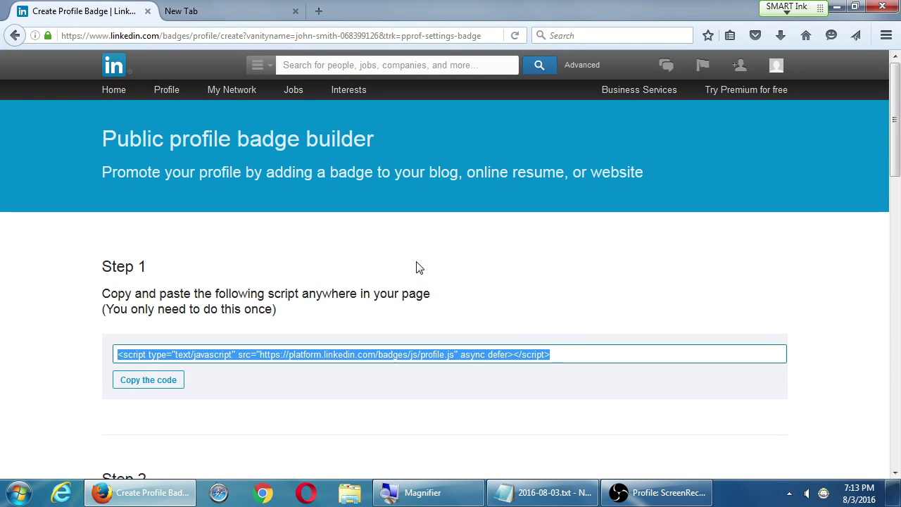
# Step: Return to the public profile settings page and review its profile preview
pyautogui.press('F5')
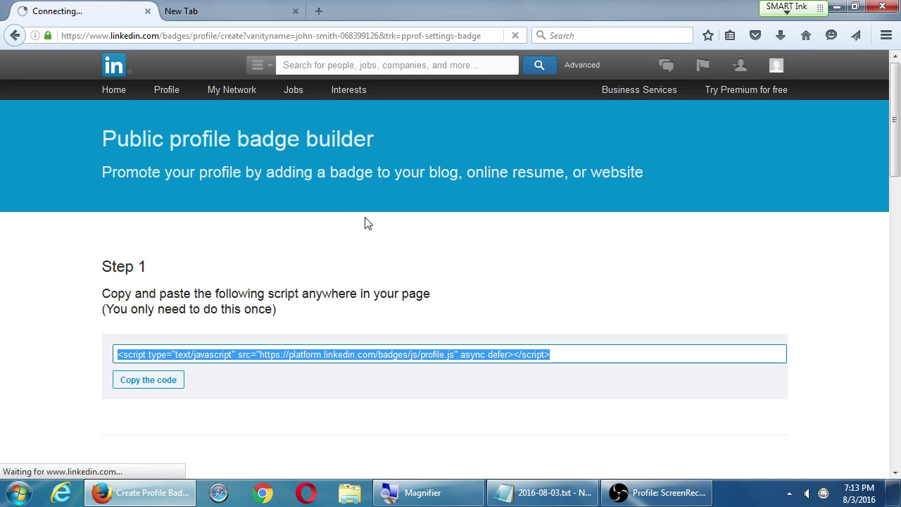
pyautogui.scroll(4, 295, 262)
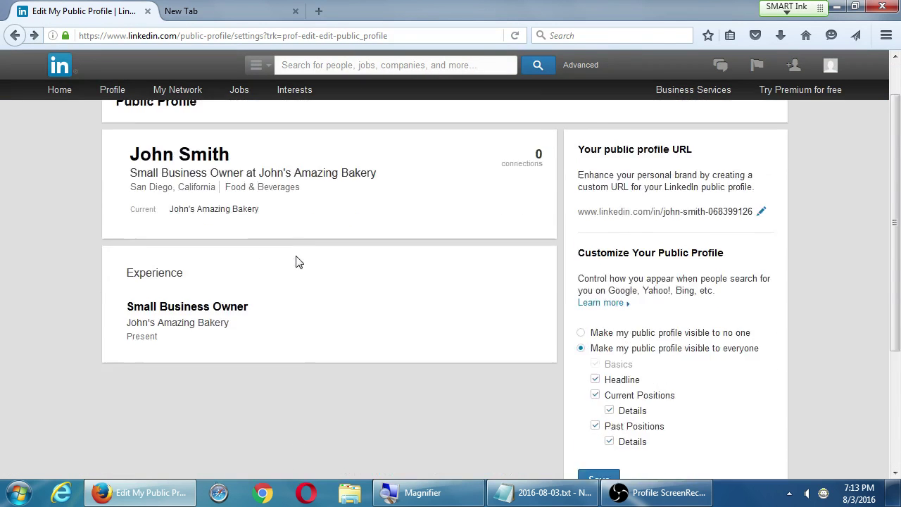
pyautogui.scroll(-5, 296, 262)
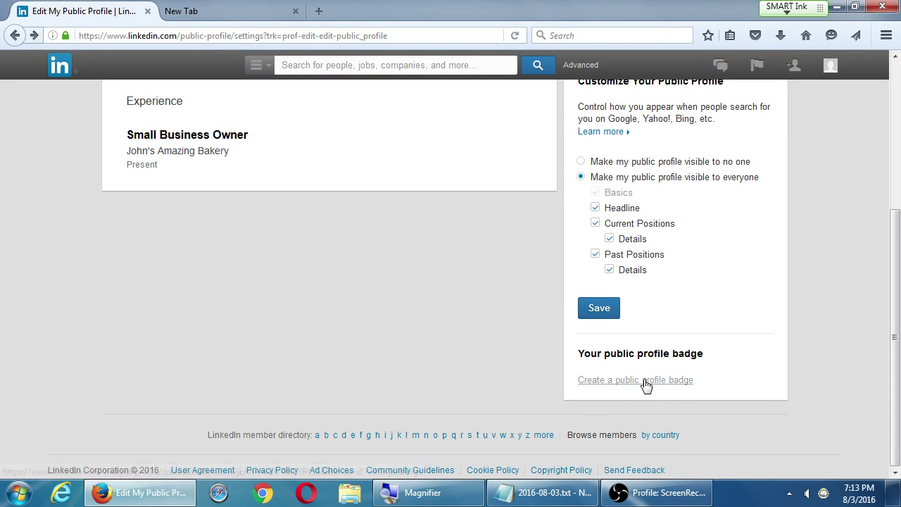
pyautogui.scroll(4, 544, 395)
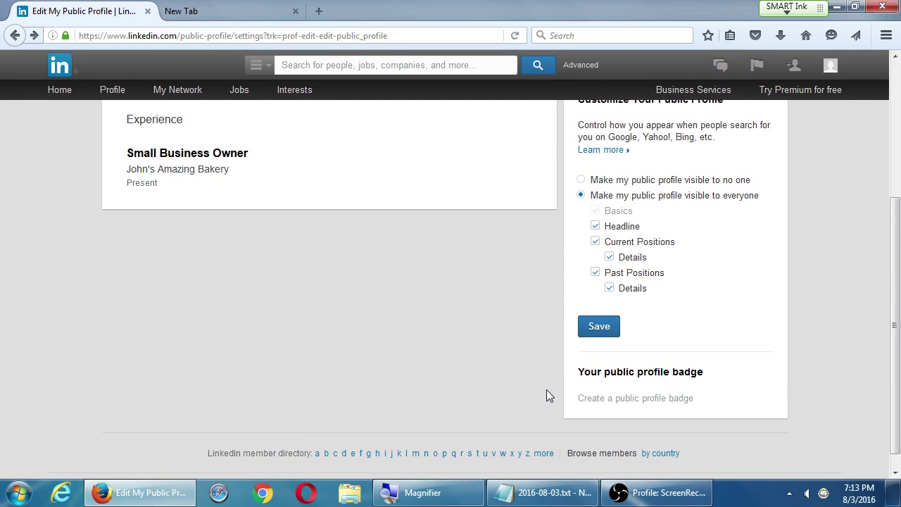
pyautogui.scroll(1, 549, 391)
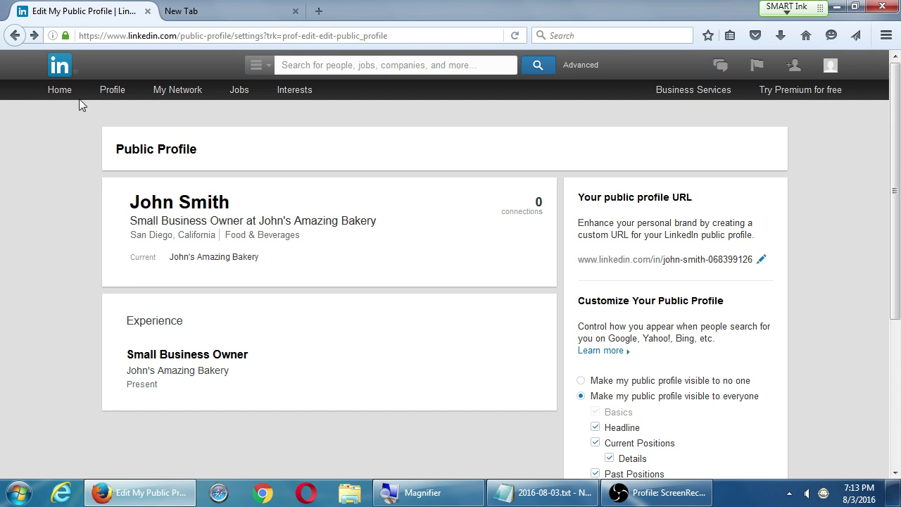
pyautogui.moveTo(112, 90)
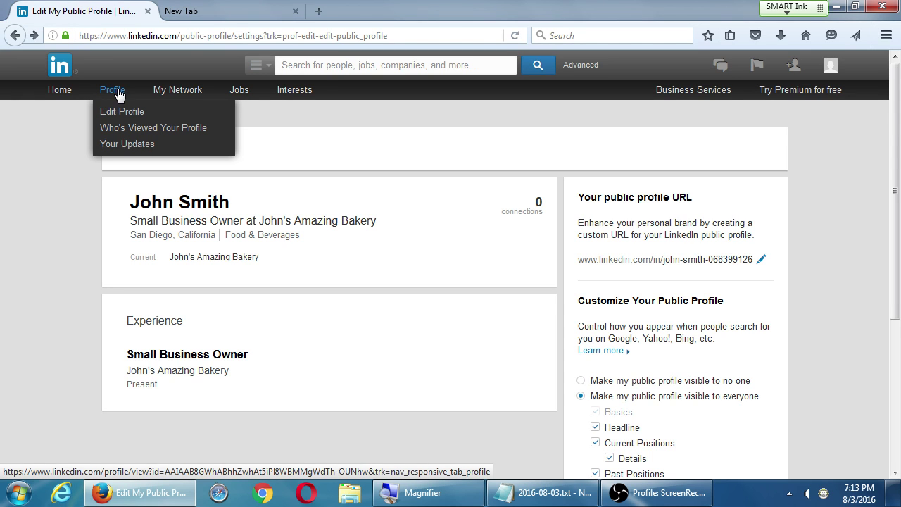
# Step: Look over the Edit Profile page, then check My Network Connections, which lists no connections
pyautogui.click(117, 92)
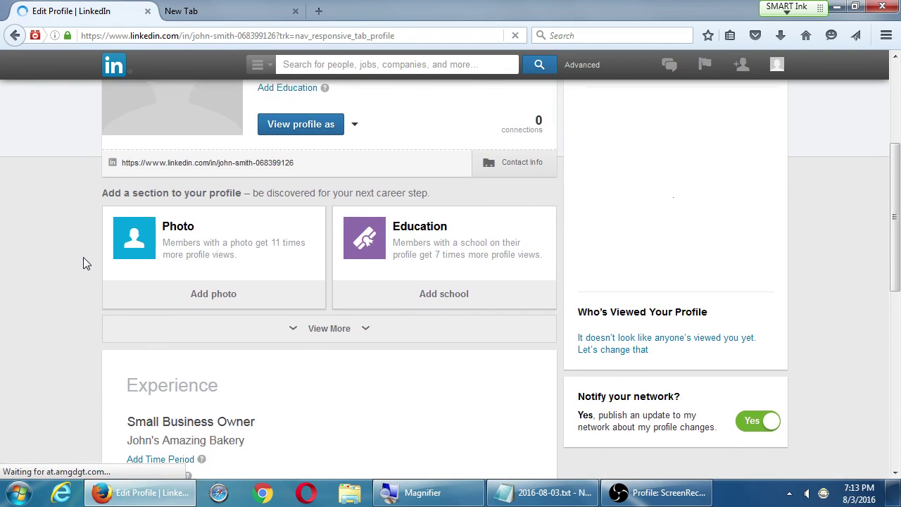
pyautogui.scroll(-3, 258, 335)
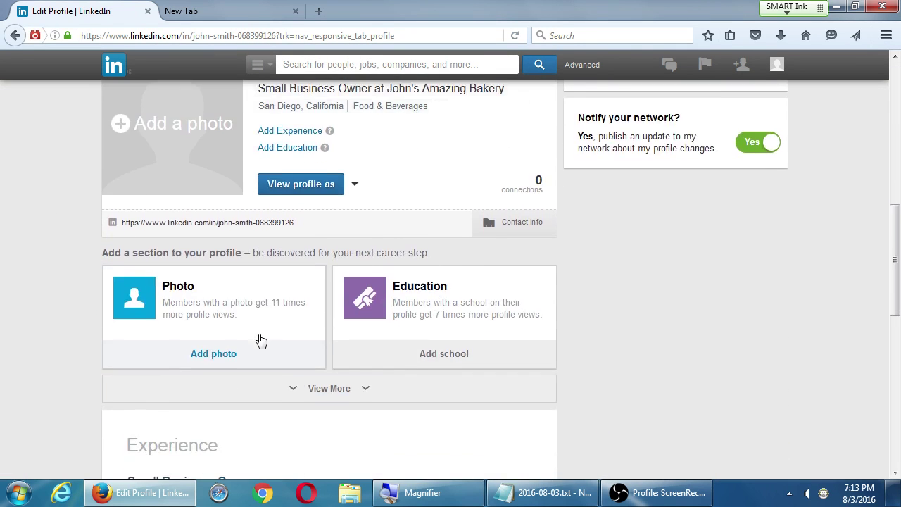
pyautogui.scroll(6, 258, 337)
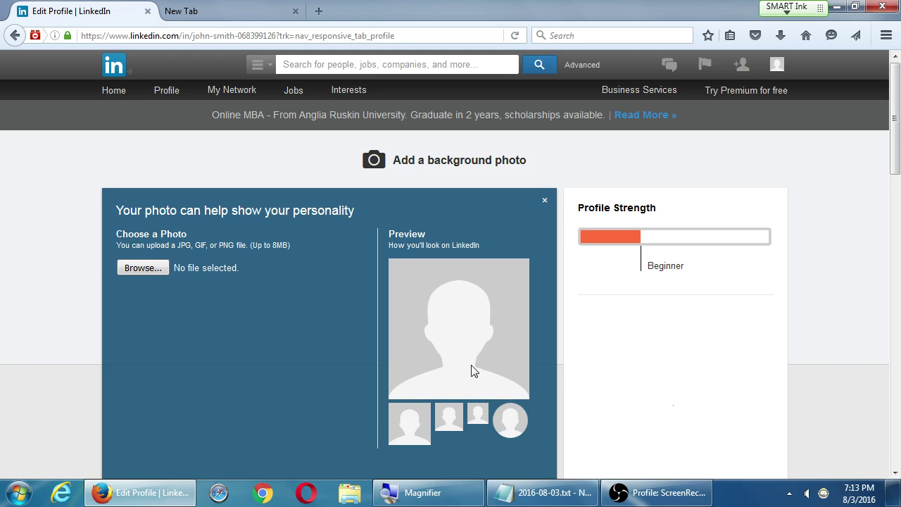
pyautogui.scroll(-1, 486, 338)
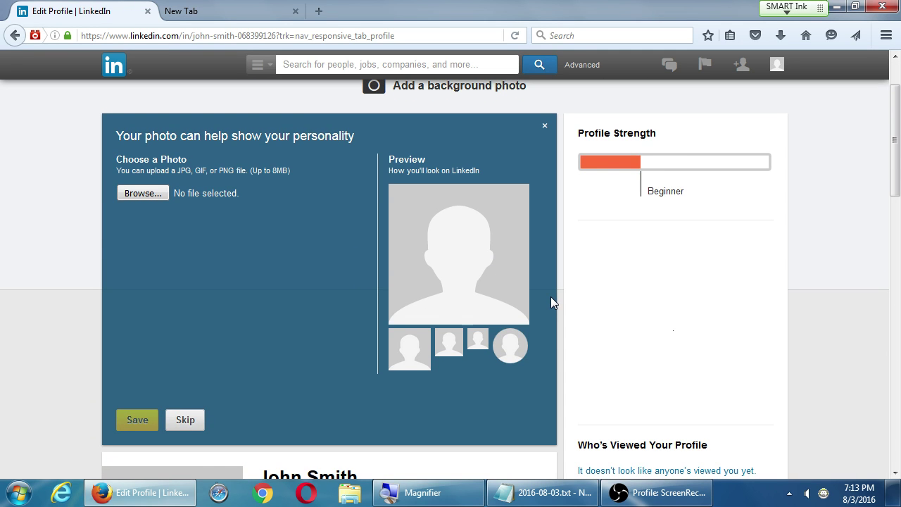
pyautogui.scroll(-8, 344, 286)
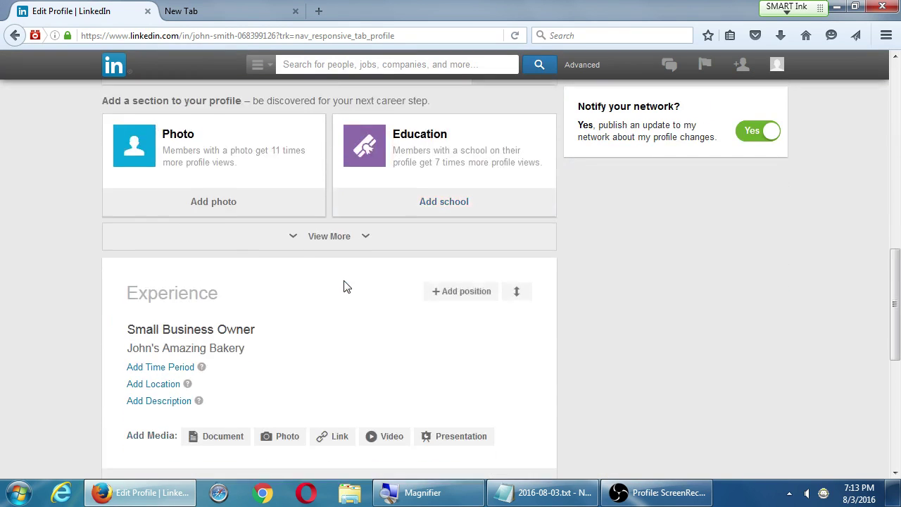
pyautogui.scroll(-3, 344, 286)
pyautogui.scroll(-2, 613, 326)
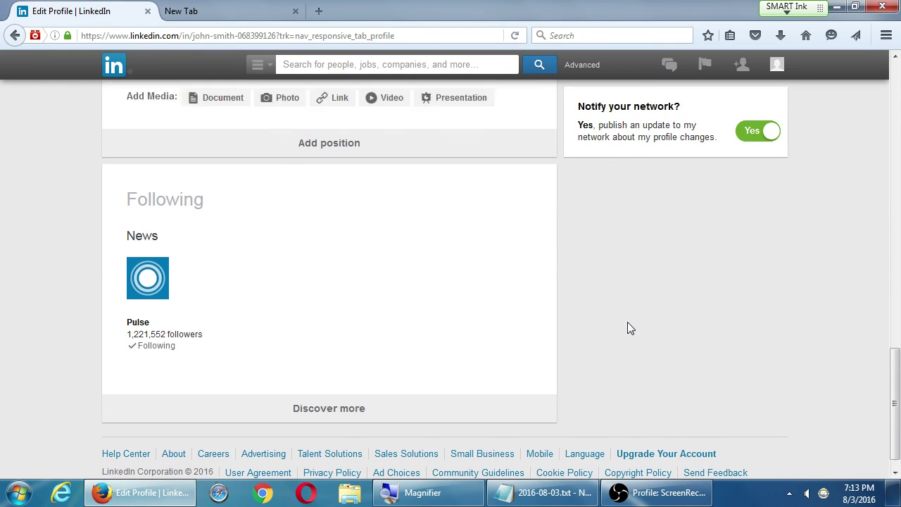
pyautogui.scroll(15, 629, 323)
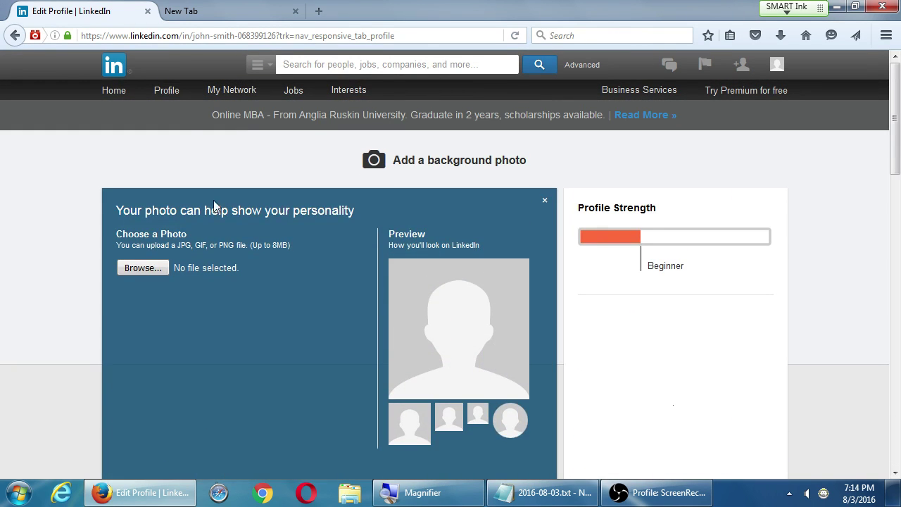
pyautogui.moveTo(171, 94)
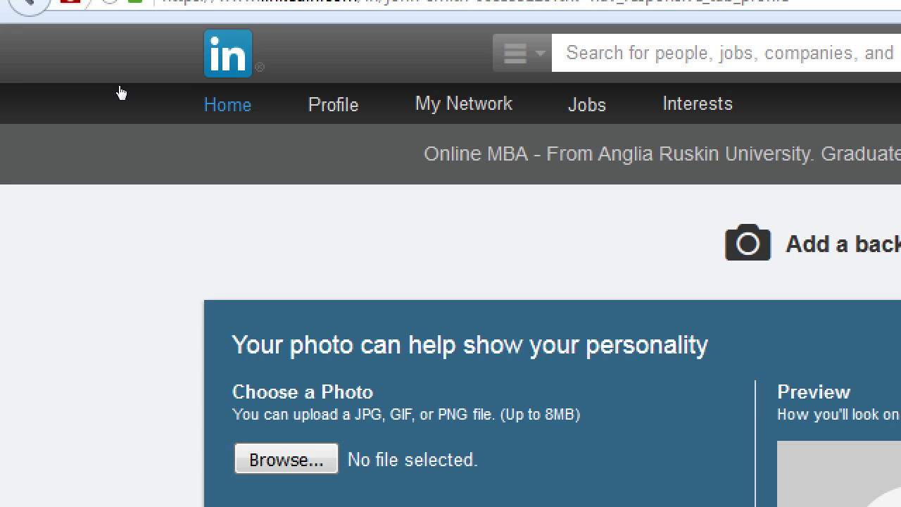
pyautogui.moveTo(157, 93)
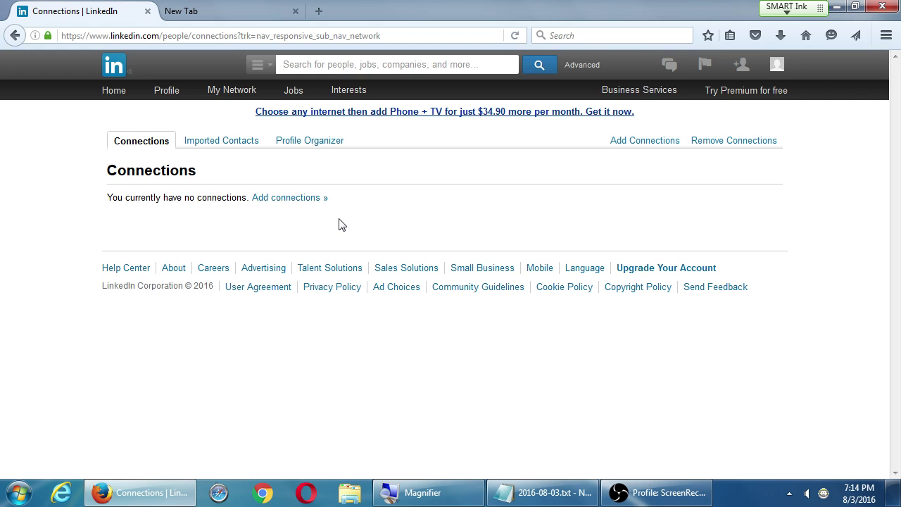
# Step: View Imported Contacts, go back, and open My Network > Add Contacts for email-based importing
pyautogui.click(220, 142)
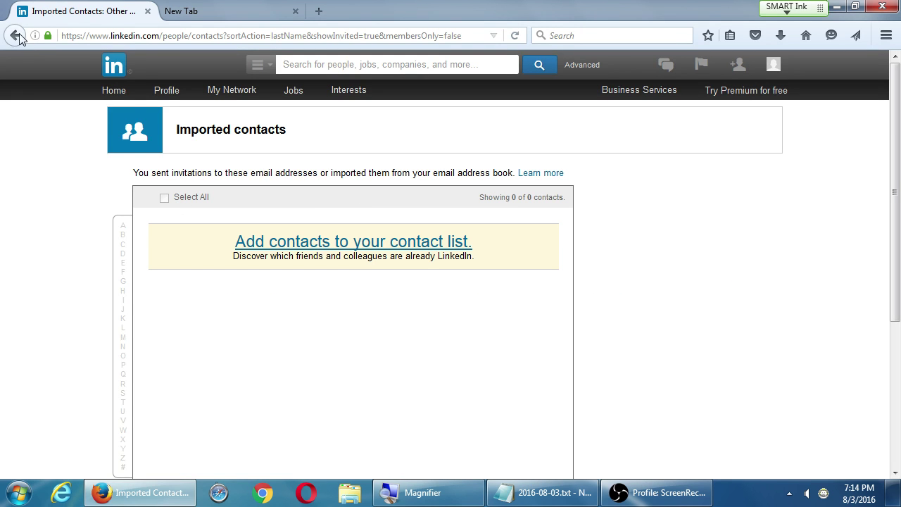
pyautogui.click(15, 35)
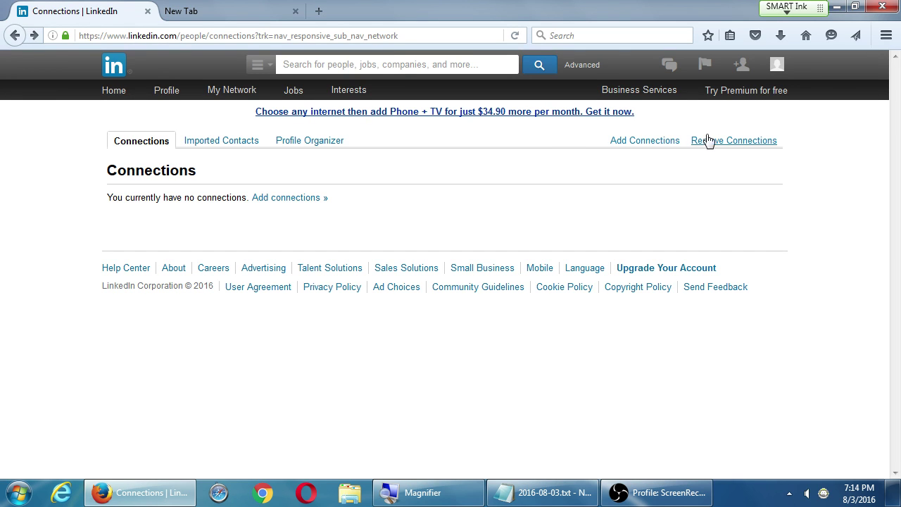
pyautogui.moveTo(225, 90)
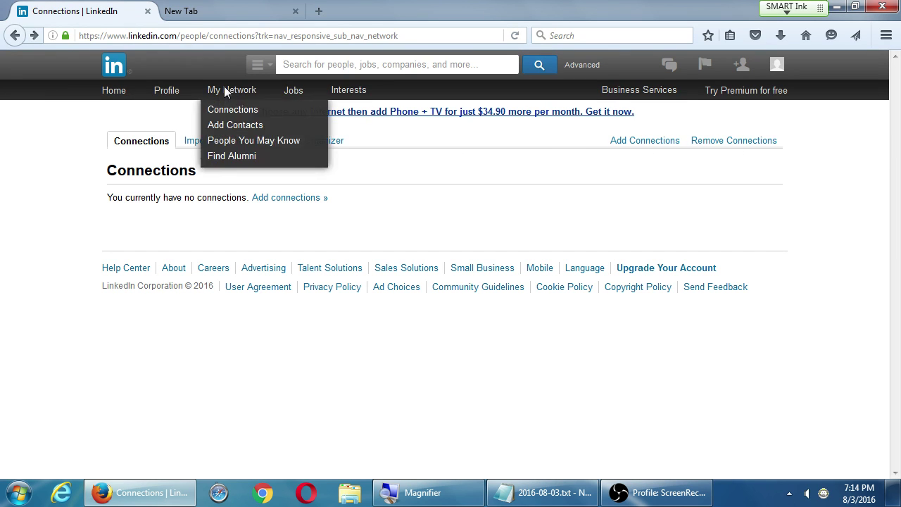
pyautogui.click(237, 128)
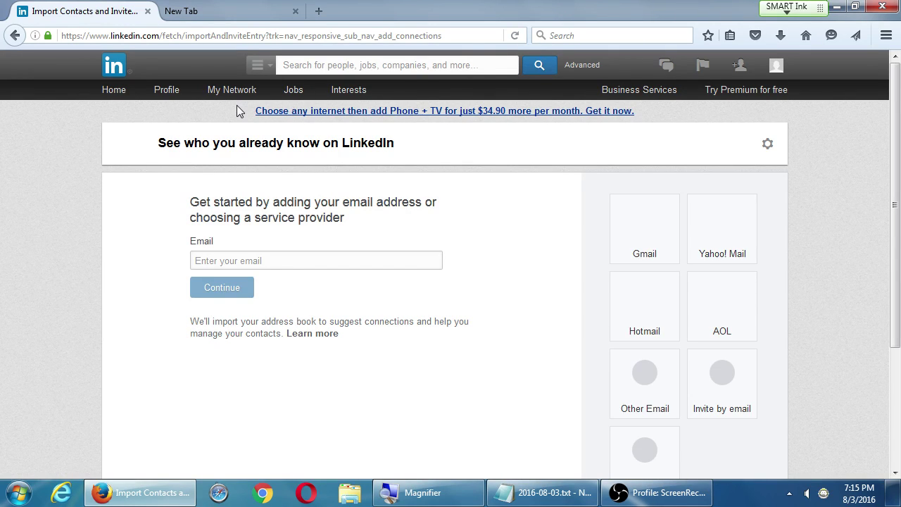
pyautogui.moveTo(238, 92)
pyautogui.scroll(-1, 512, 282)
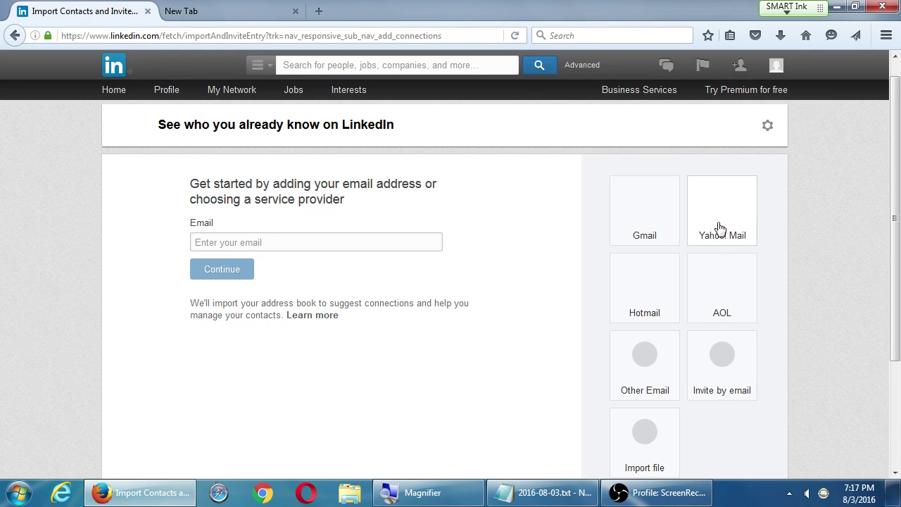
pyautogui.scroll(-3, 789, 297)
pyautogui.scroll(3, 791, 296)
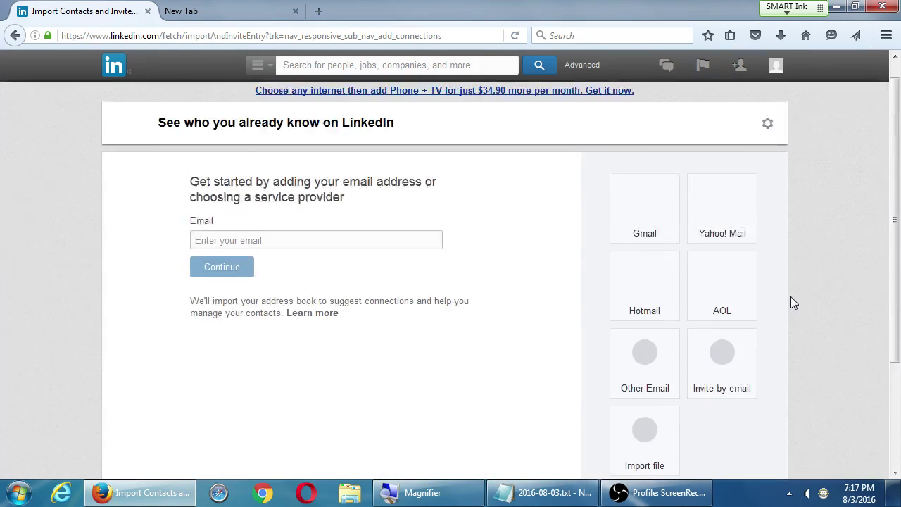
pyautogui.moveTo(229, 93)
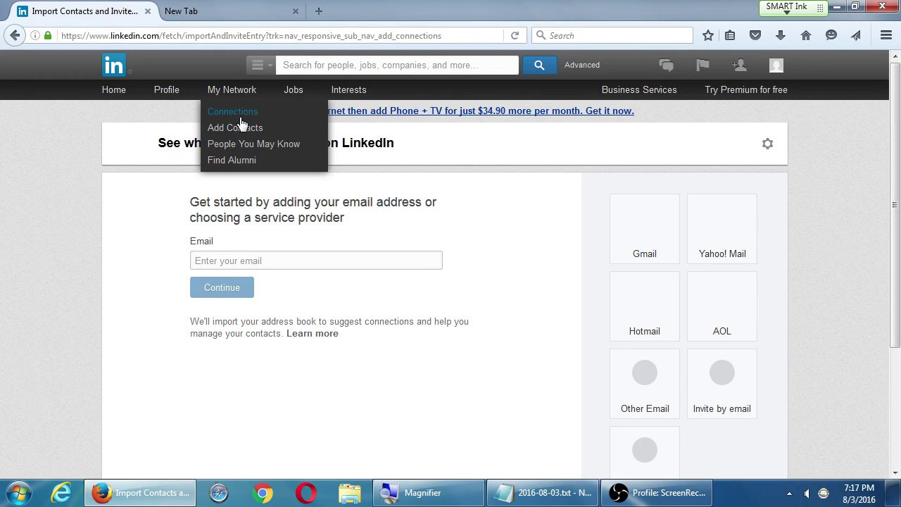
pyautogui.click(229, 148)
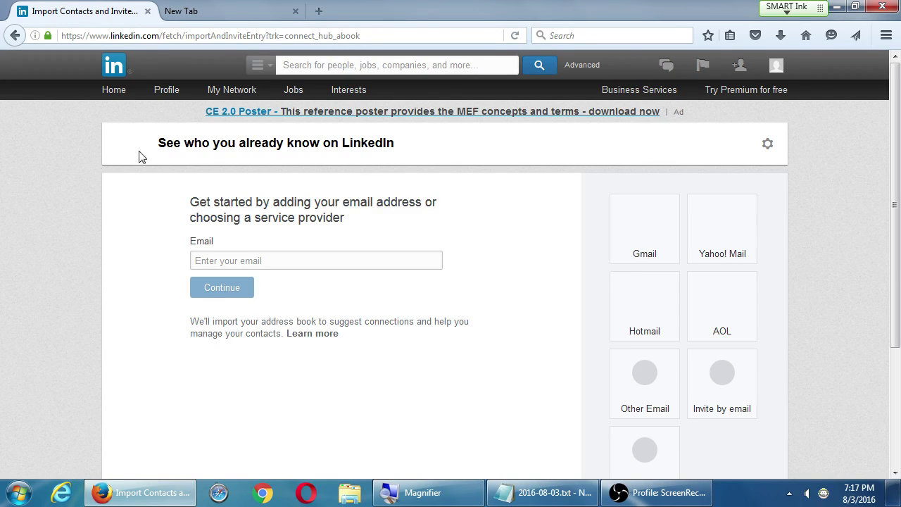
# Step: Add the notes line 'For social media, think of the 1% Rule: 1% of your Followers are the serious'
pyautogui.click(522, 501)
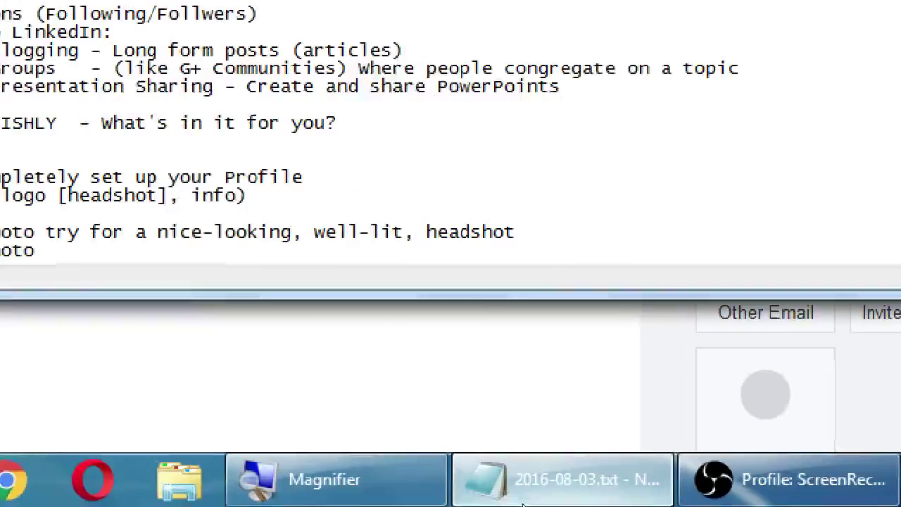
pyautogui.press('Return')
pyautogui.press('Return')
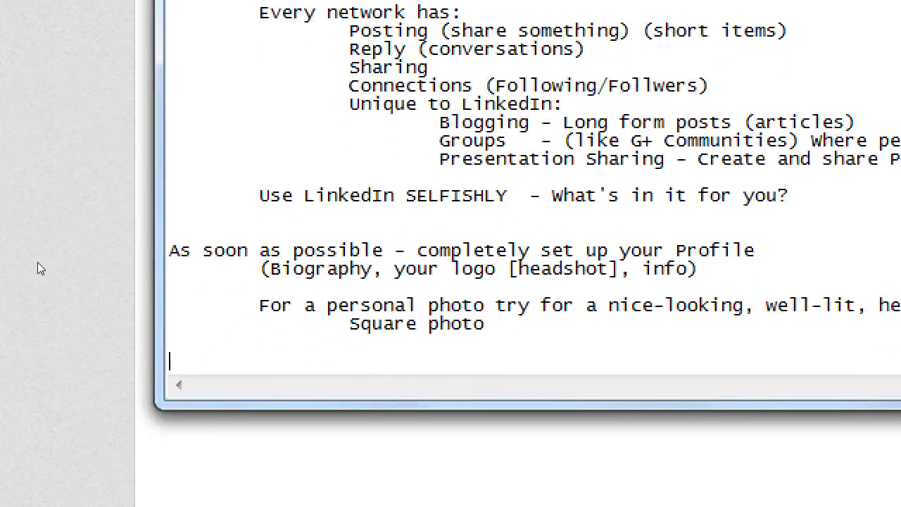
pyautogui.write('For social media:')
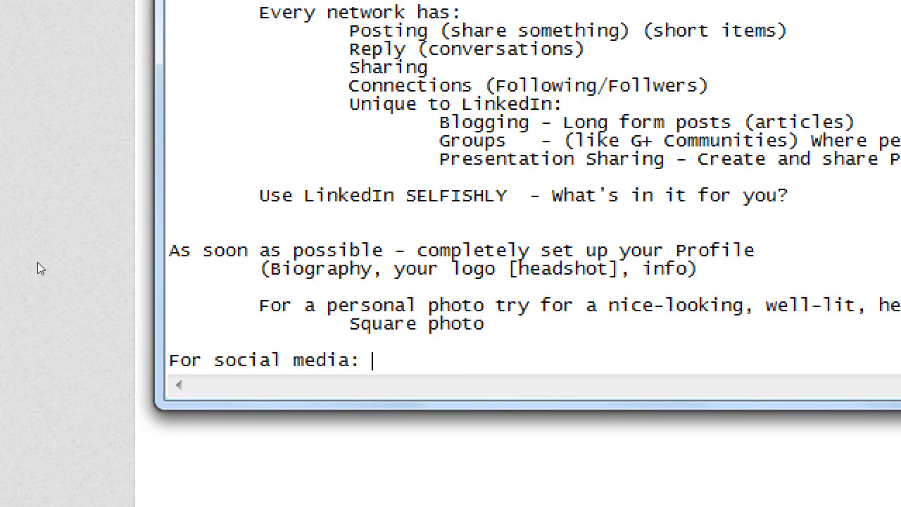
pyautogui.press('Return')
pyautogui.write('T')
pyautogui.press('BackSpace')
pyautogui.press('BackSpace')
pyautogui.press('BackSpace')
pyautogui.press('BackSpace')
pyautogui.write(', think of the 1%')
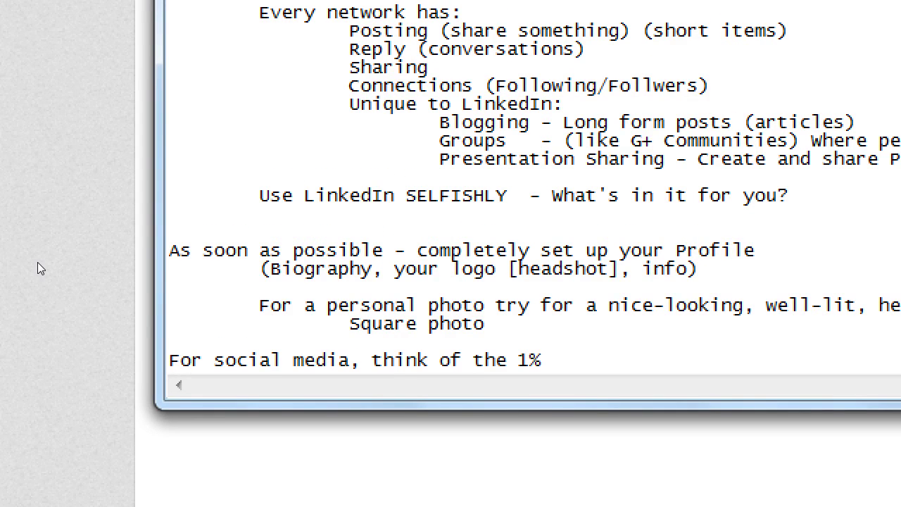
pyautogui.write(' Rule:')
pyautogui.write('1% of your')
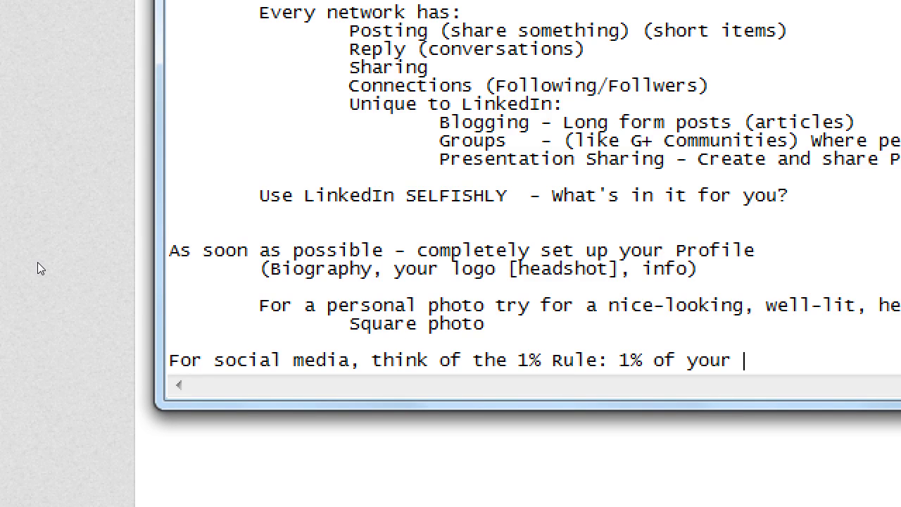
pyautogui.write(' Followers are')
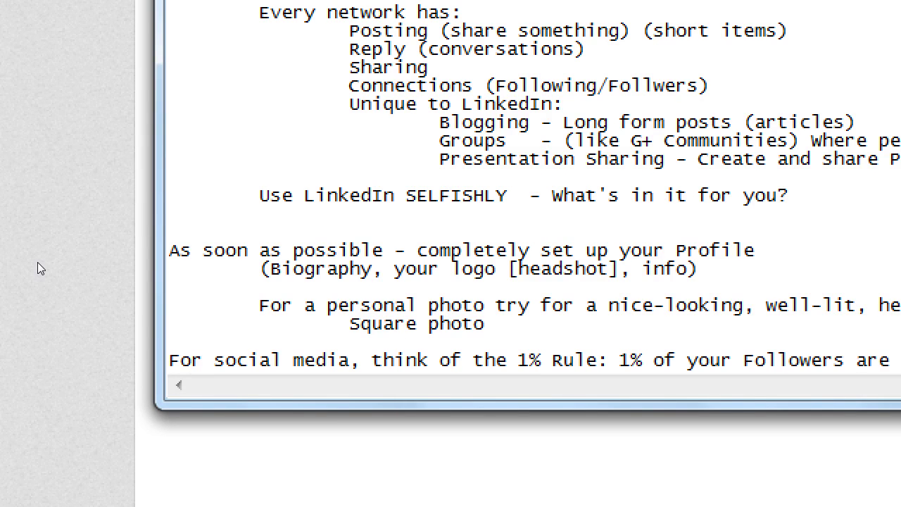
pyautogui.write(' the')
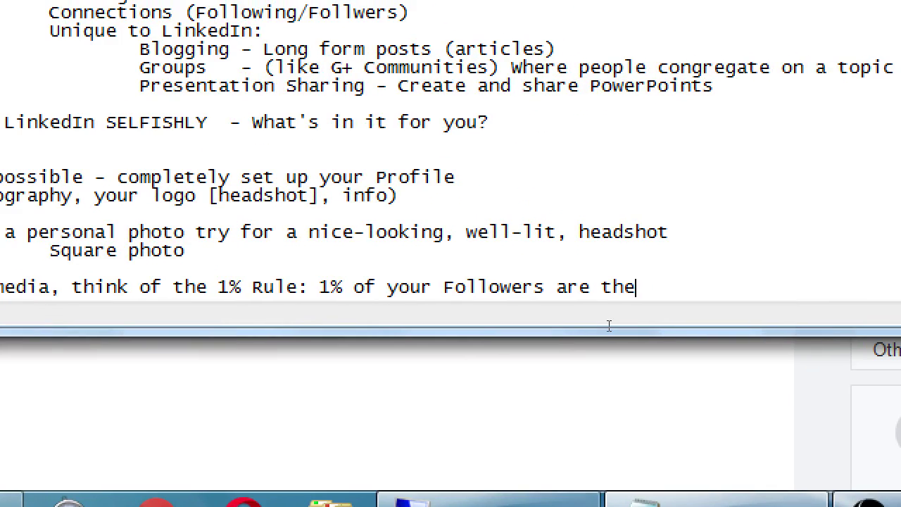
pyautogui.write(' serious')
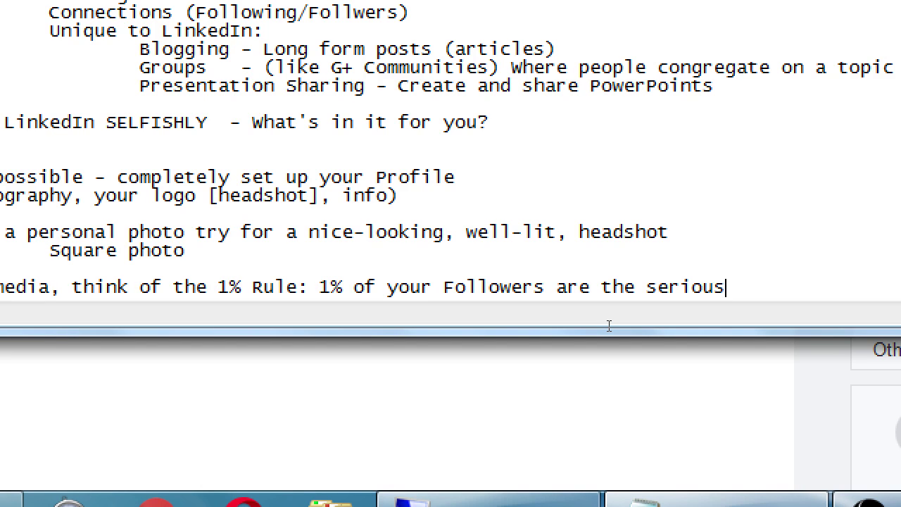
pyautogui.scroll(-1, 609, 325)
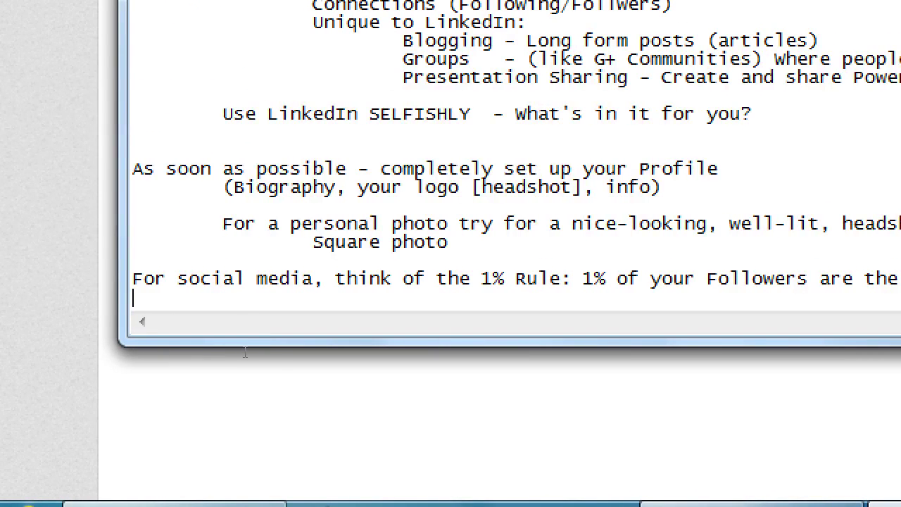
# Step: Add the indented note 'LinkedIn hower: Every counts. Don't just Approve any Request', then return to LinkedIn
pyautogui.moveTo(292, 364); pyautogui.dragTo(359, 377)
pyautogui.click(357, 378)
pyautogui.press('Tab')
pyautogui.write('LinkedIn hower')
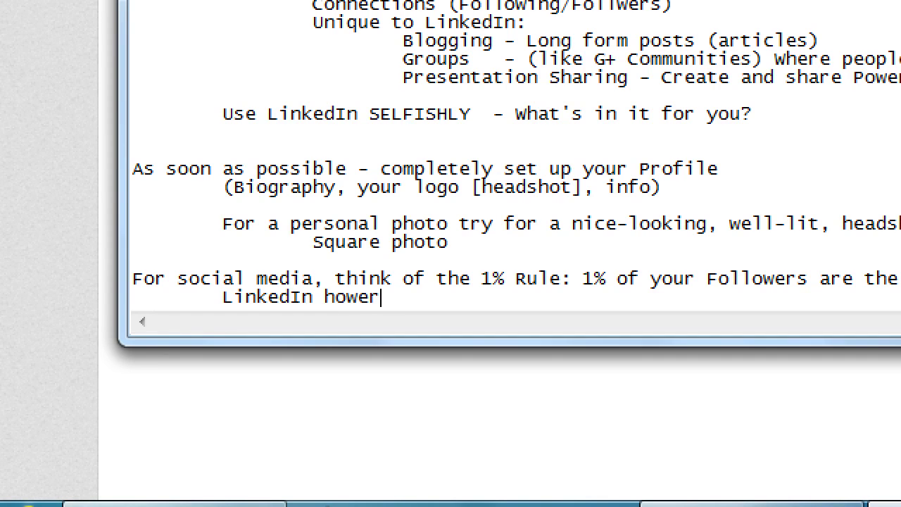
pyautogui.write(": Every counts. Don't")
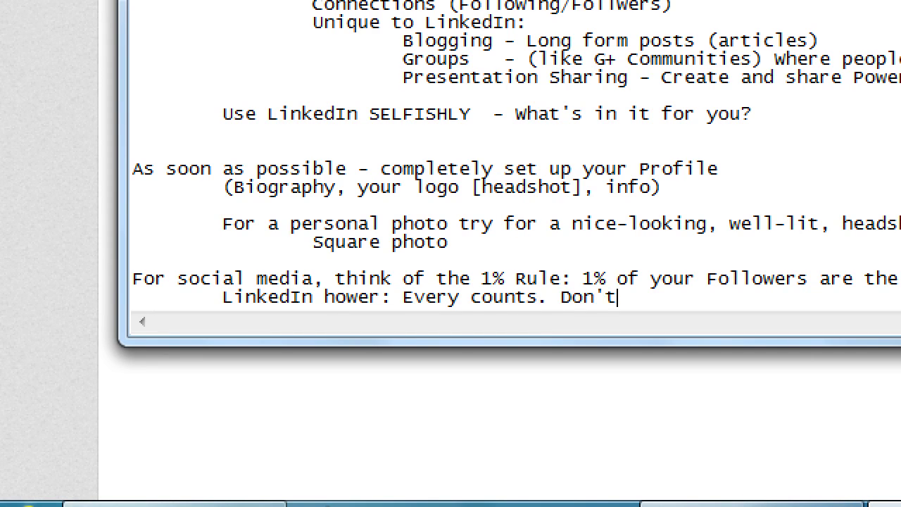
pyautogui.write(' just Approve any R')
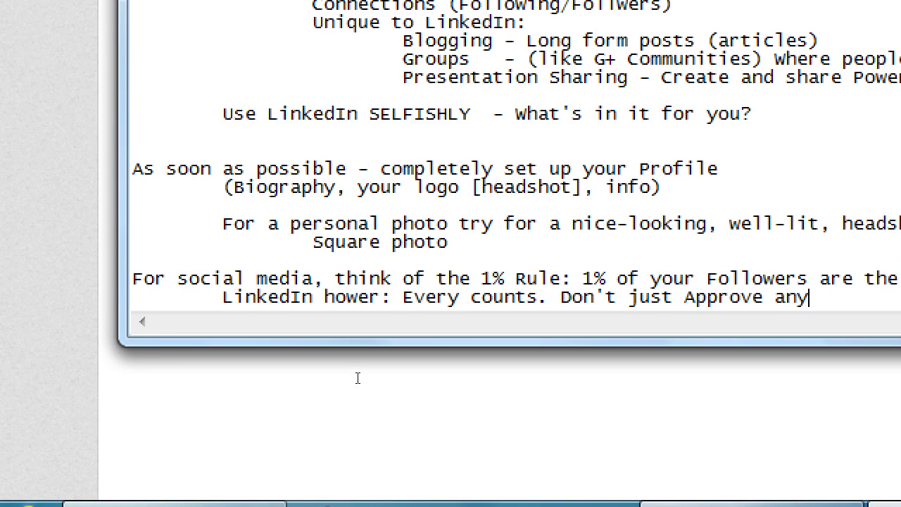
pyautogui.write('equest')
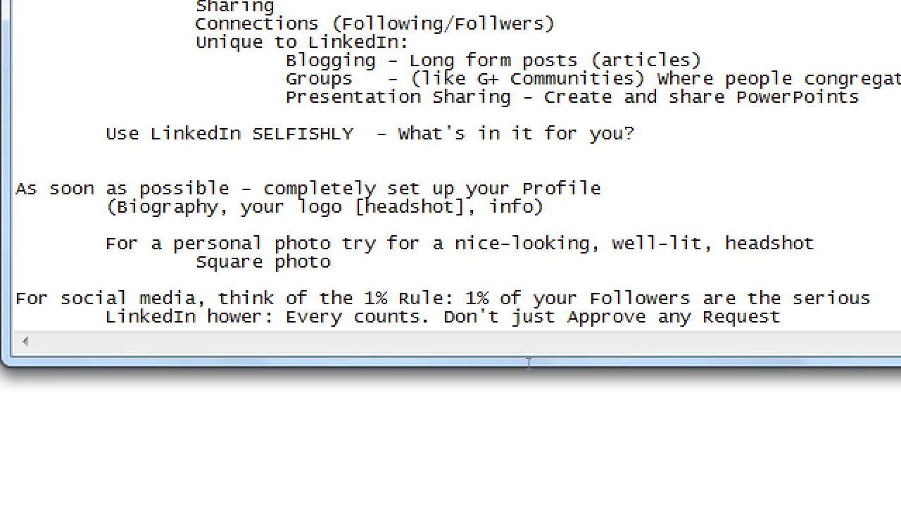
pyautogui.press('super+minus')
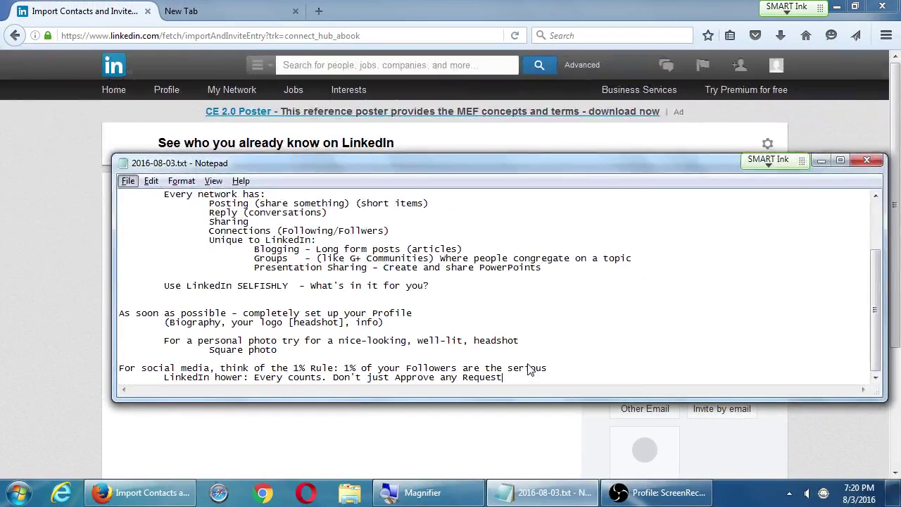
pyautogui.press('Return')
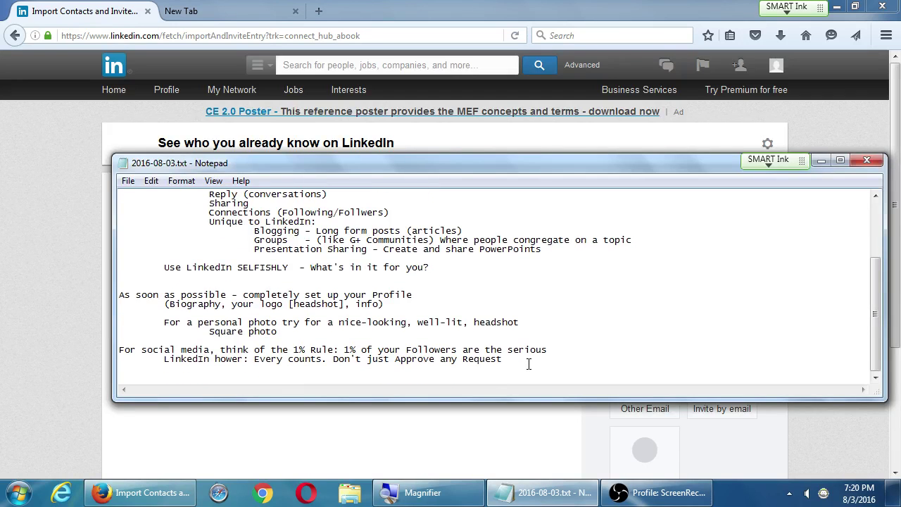
pyautogui.click(91, 253)
pyautogui.moveTo(239, 88)
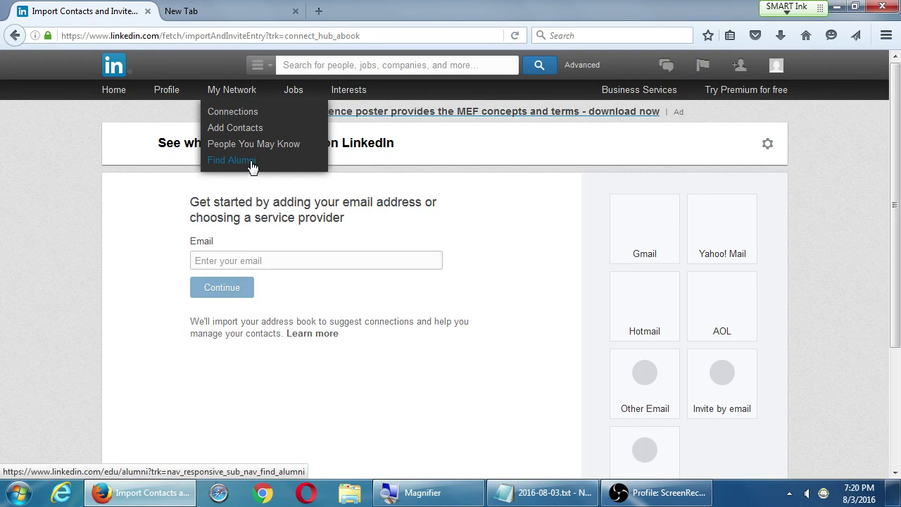
# Step: Search LinkedIn Jobs for 'baker chef' in the Greater San Diego Area
pyautogui.click(293, 90)
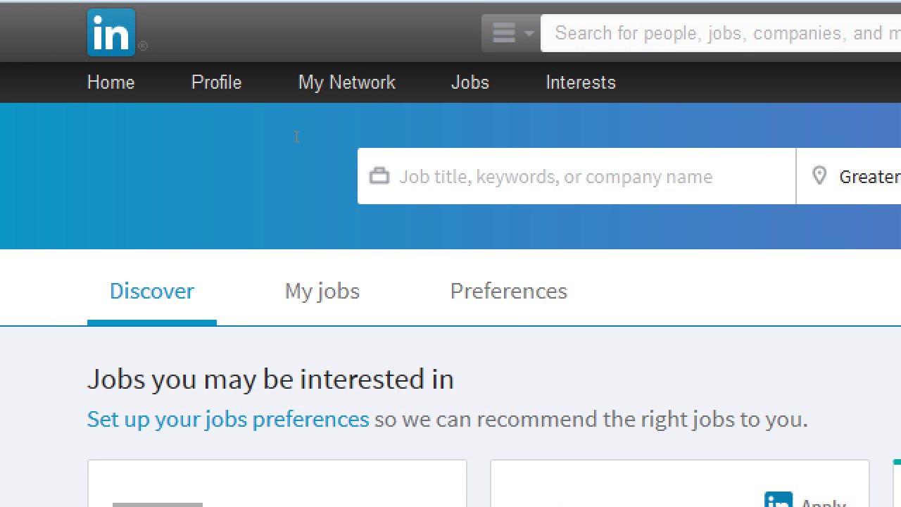
pyautogui.write('baker')
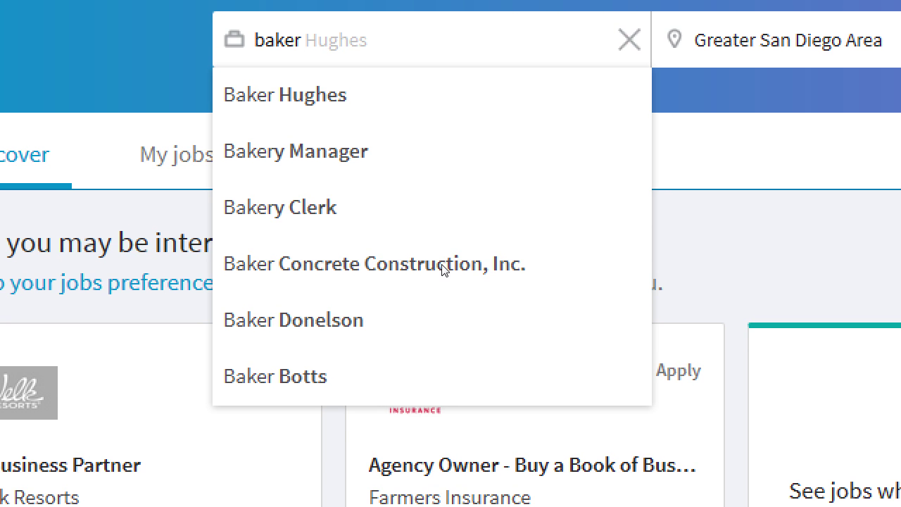
pyautogui.write('chef')
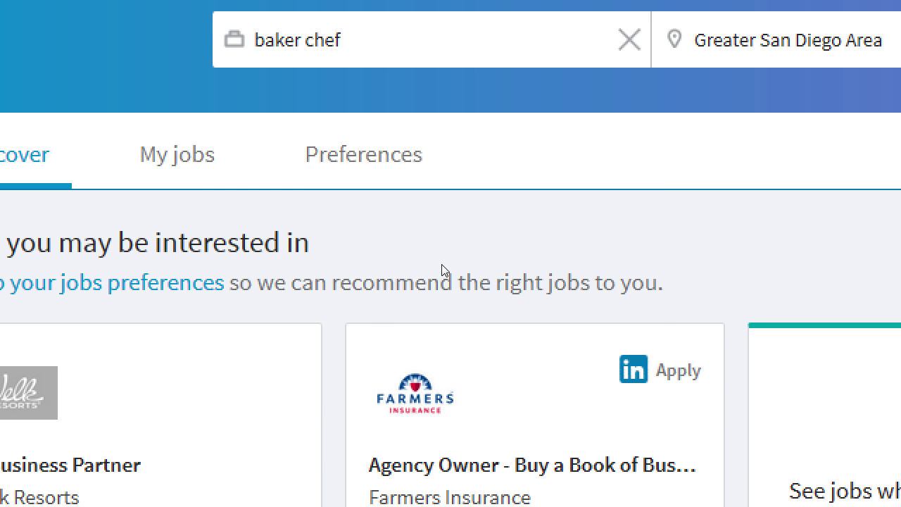
pyautogui.press('Return')
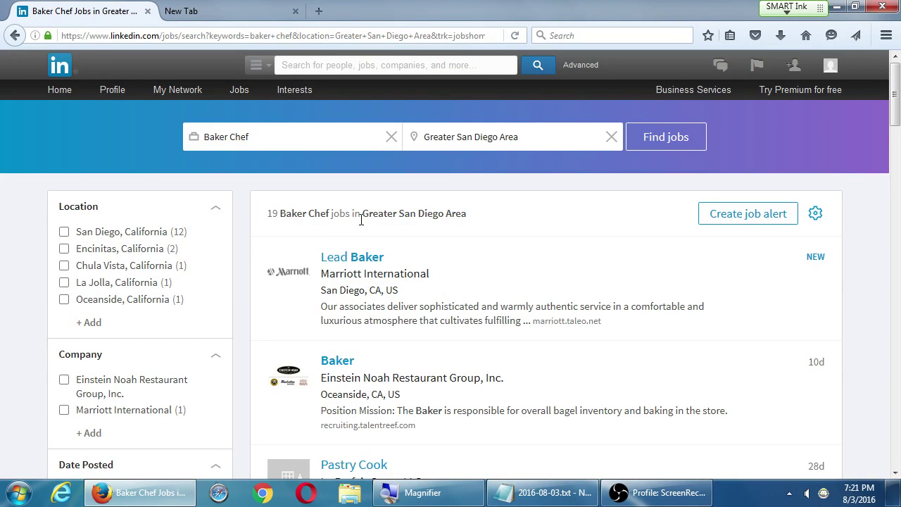
# Step: Scroll through the 19 Baker Chef results, including 12 in San Diego and 2 in Encinitas
pyautogui.scroll(-1, 450, 243)
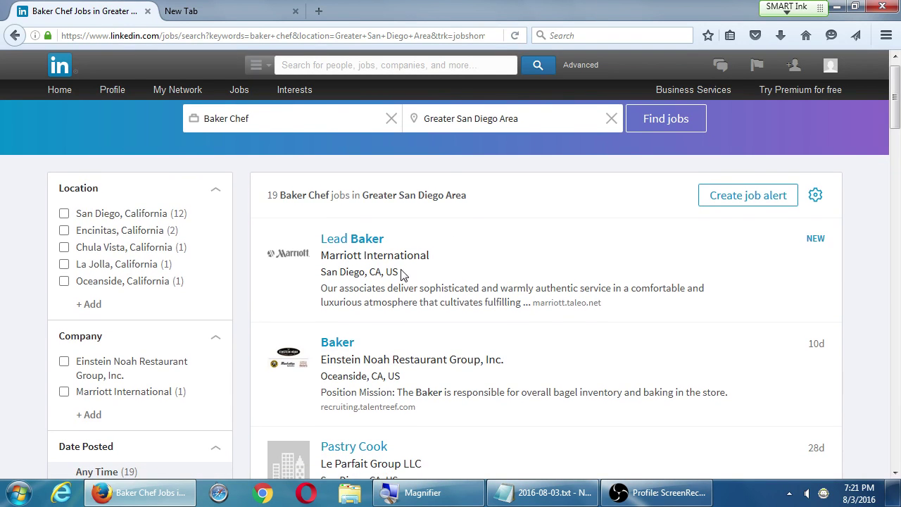
pyautogui.scroll(-3, 400, 276)
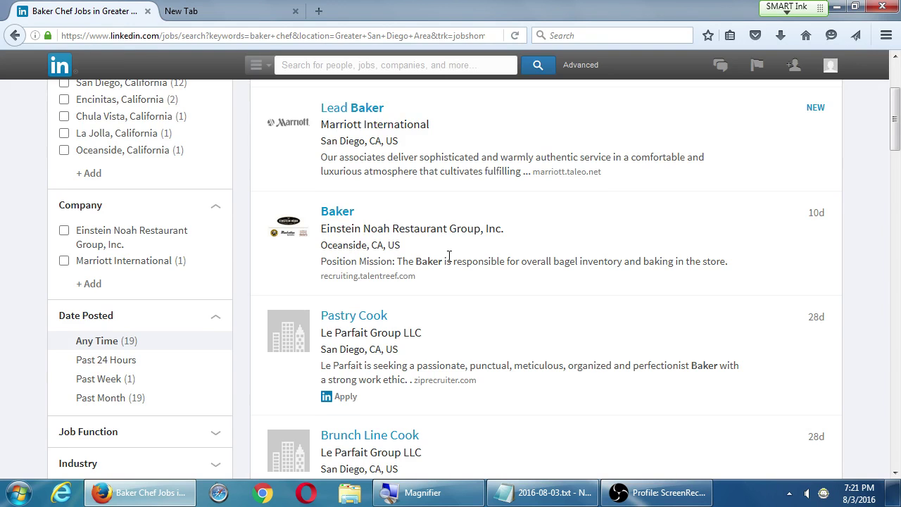
pyautogui.scroll(-2, 448, 257)
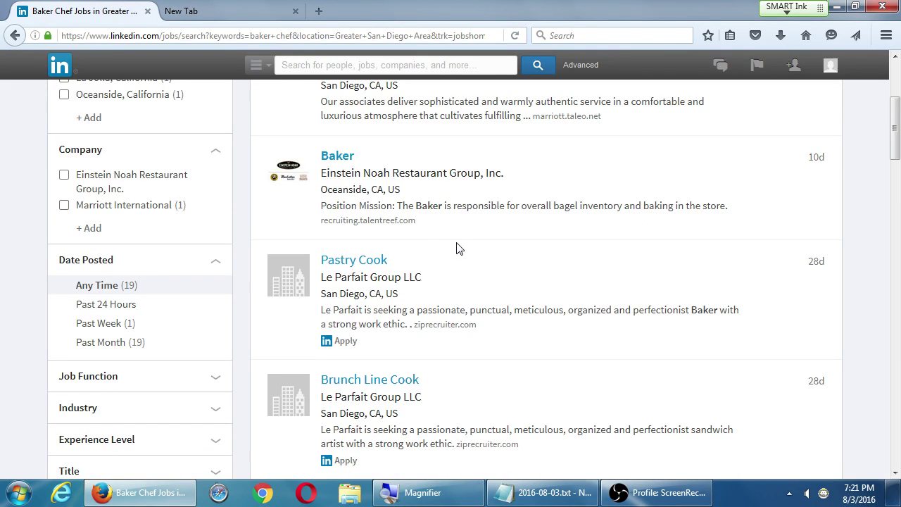
pyautogui.scroll(-4, 464, 245)
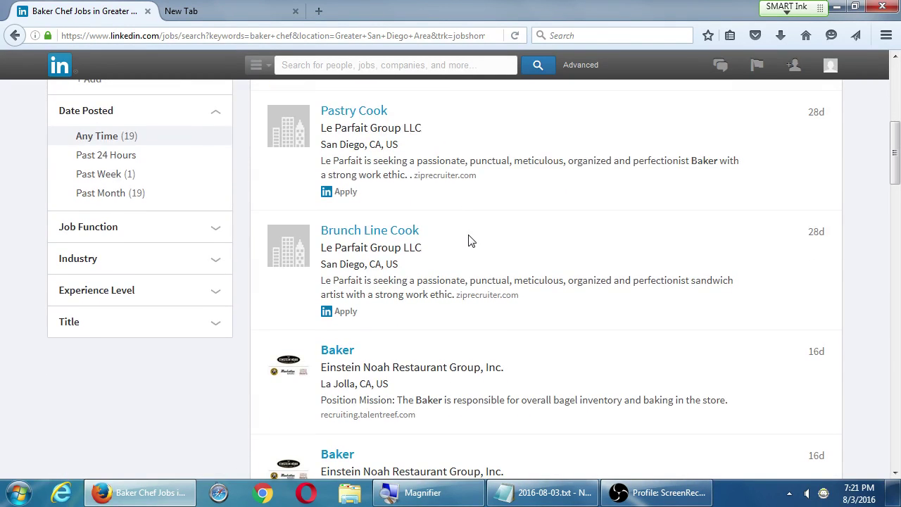
pyautogui.scroll(-3, 468, 236)
pyautogui.scroll(-10, 472, 232)
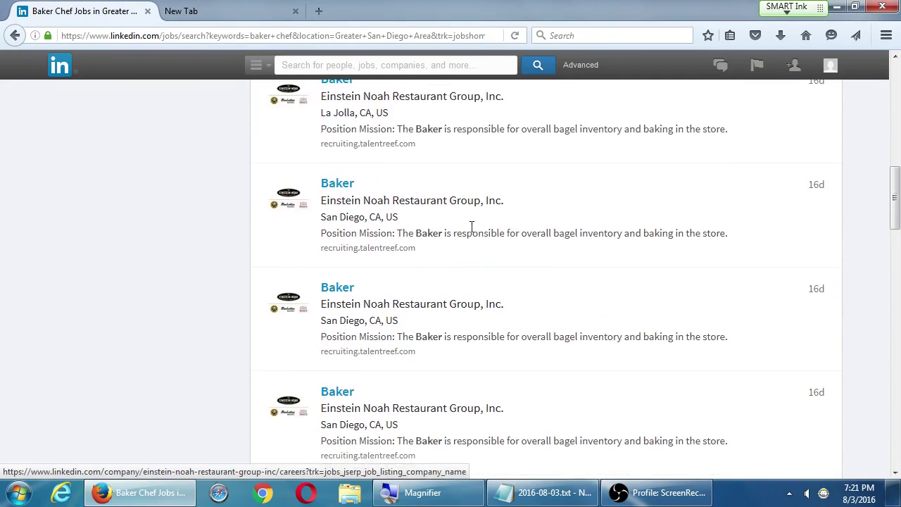
pyautogui.scroll(-8, 473, 233)
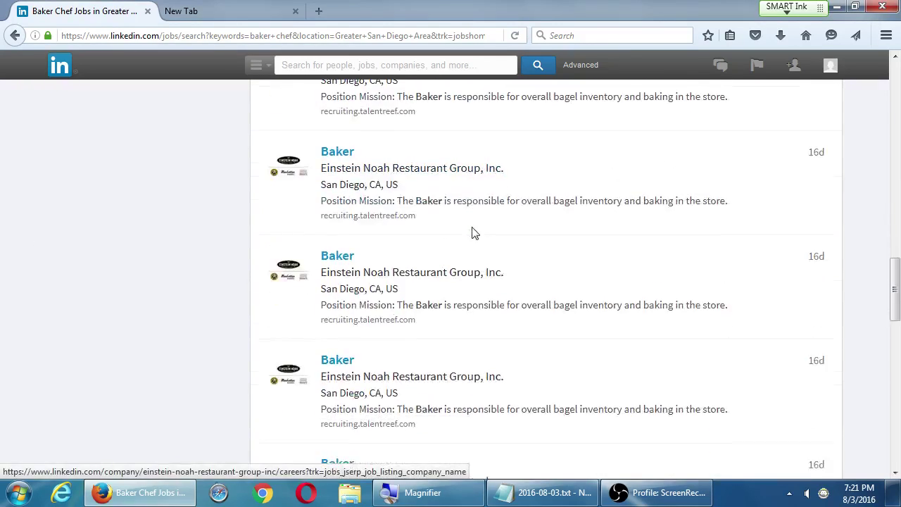
pyautogui.scroll(-10, 493, 239)
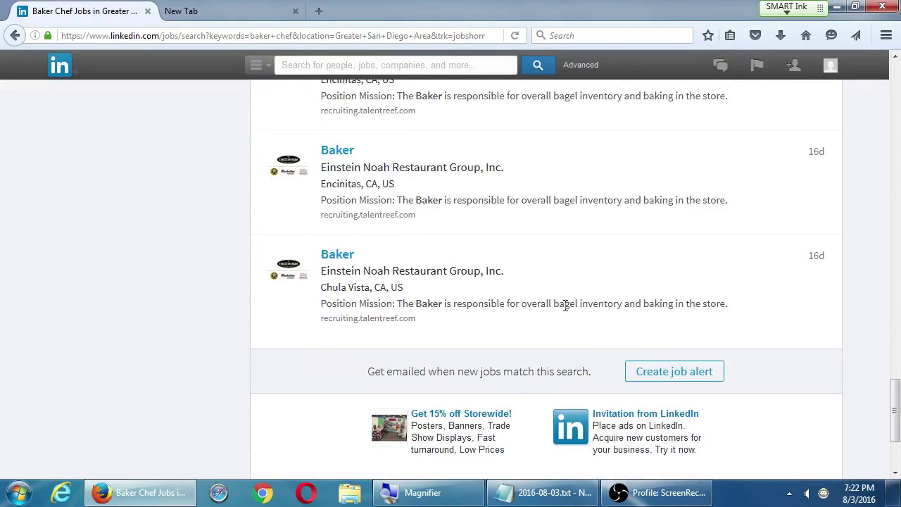
pyautogui.scroll(8, 588, 289)
pyautogui.scroll(10, 584, 307)
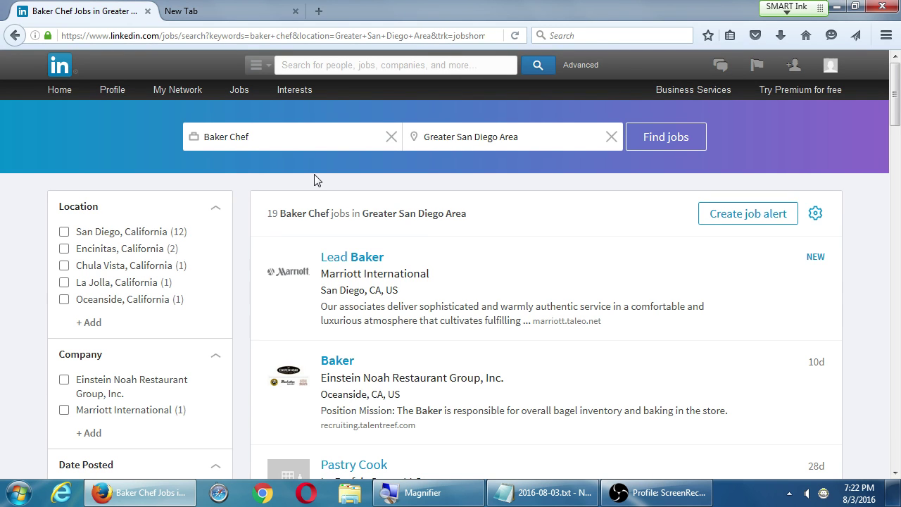
# Step: Start a job alert and cancel it, clear the location, and return to the Jobs home page
pyautogui.click(759, 220)
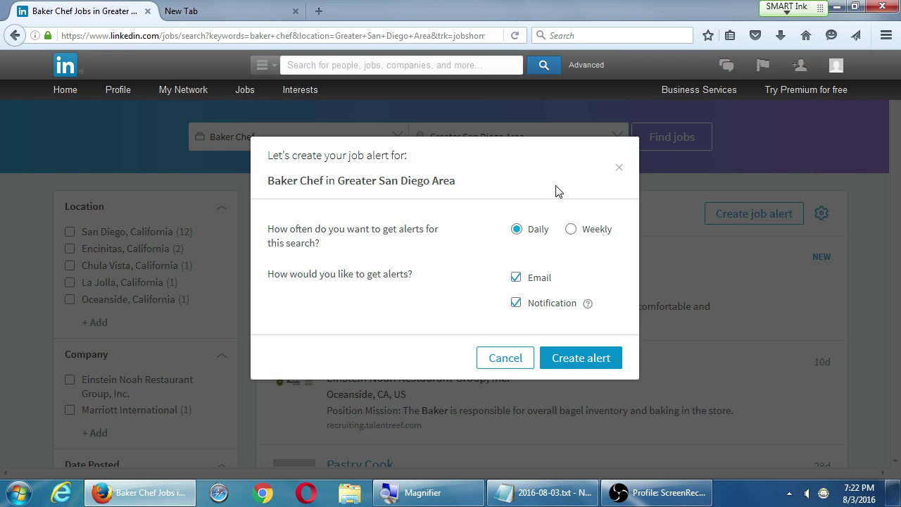
pyautogui.press('Escape')
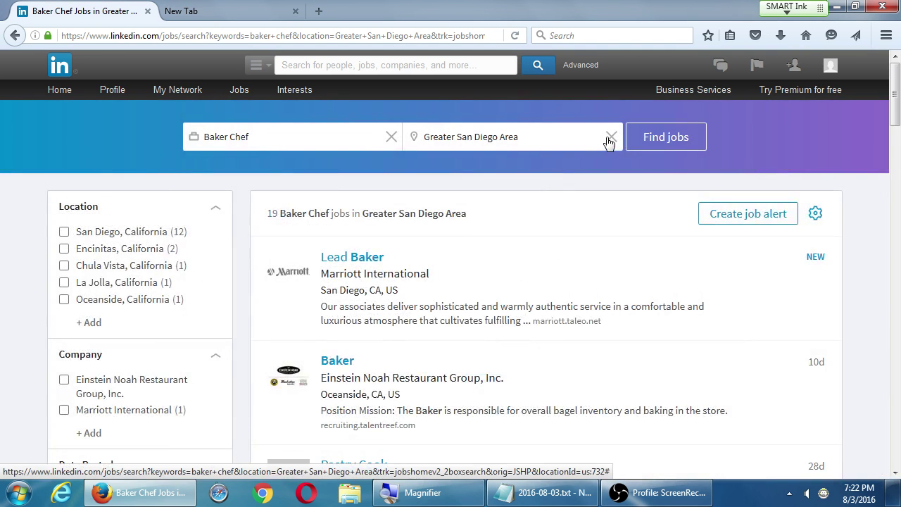
pyautogui.click(610, 138)
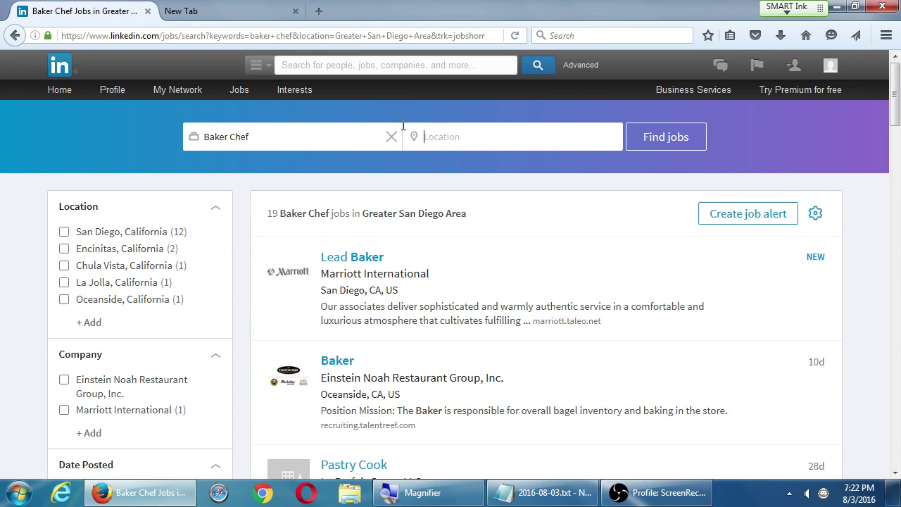
pyautogui.click(242, 95)
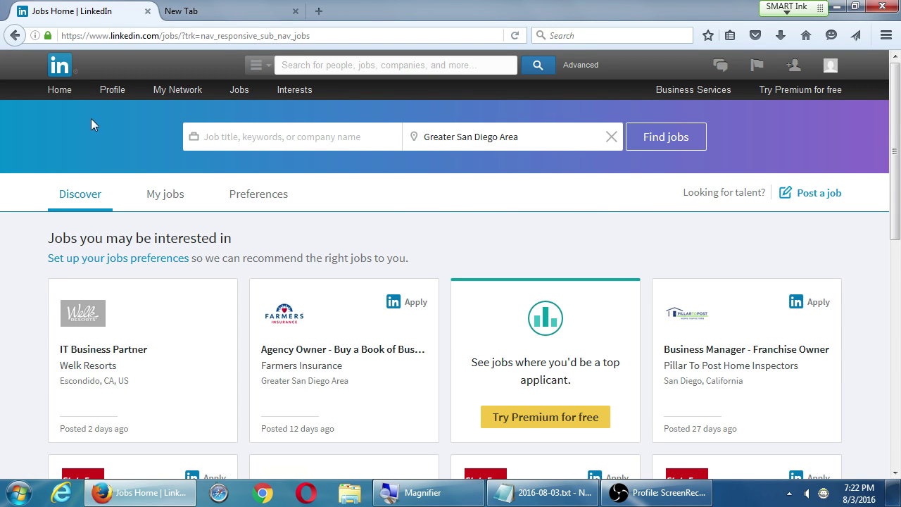
# Step: Scroll through the recommended job cards on the Discover tab
pyautogui.scroll(-5, 460, 212)
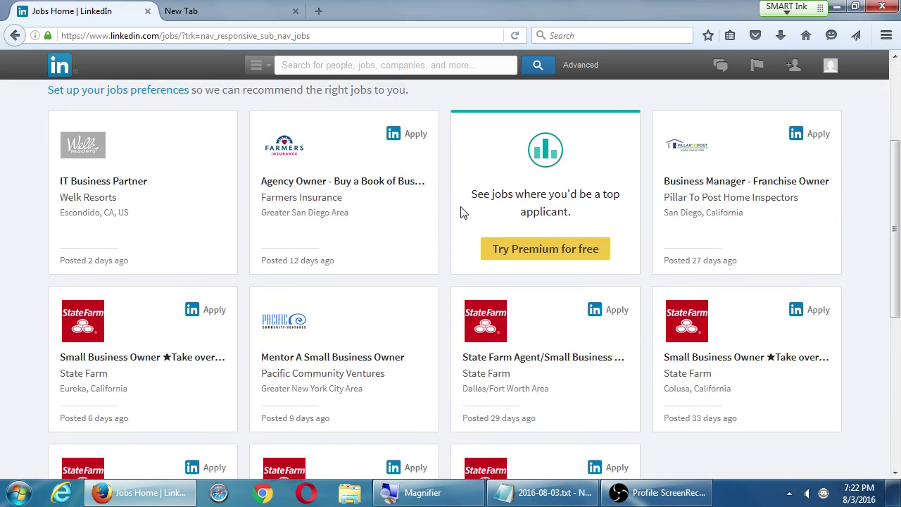
pyautogui.scroll(-3, 449, 224)
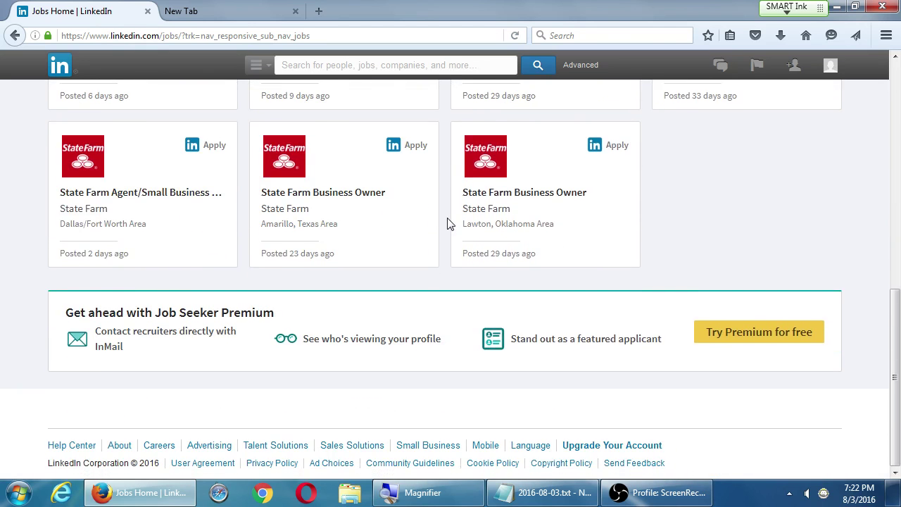
pyautogui.scroll(4, 449, 224)
pyautogui.scroll(3, 448, 223)
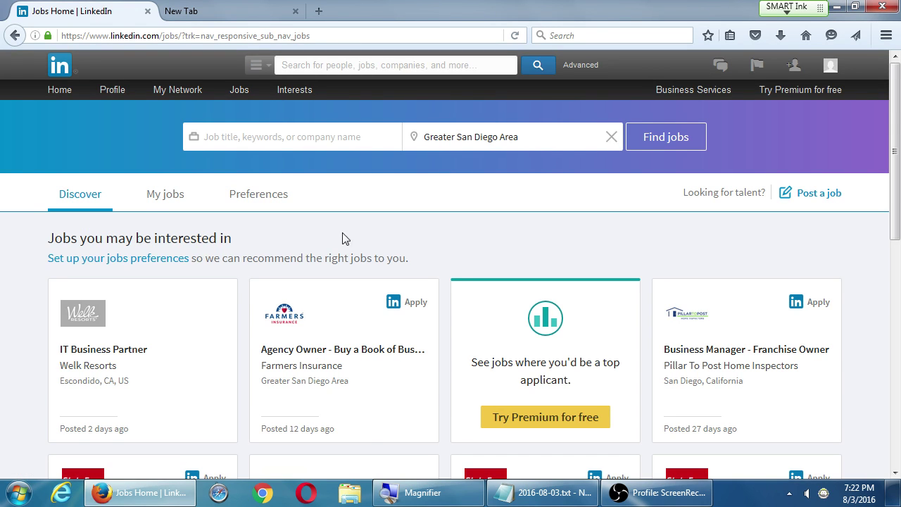
# Step: Open My jobs to see saved and applied jobs, currently none
pyautogui.click(160, 200)
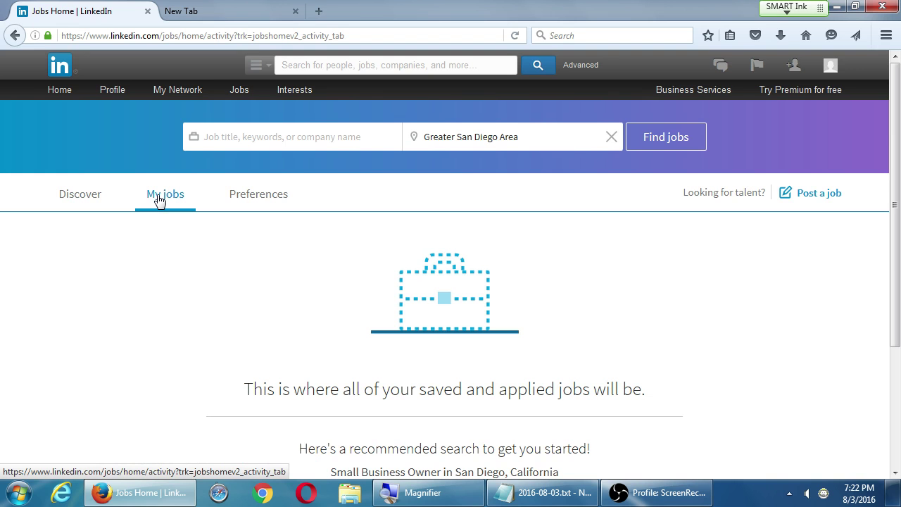
pyautogui.scroll(-3, 125, 177)
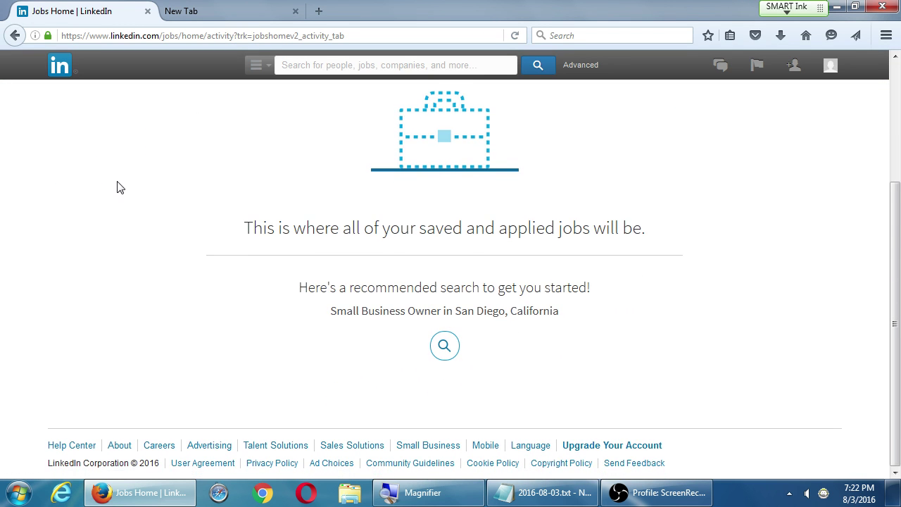
pyautogui.scroll(3, 117, 187)
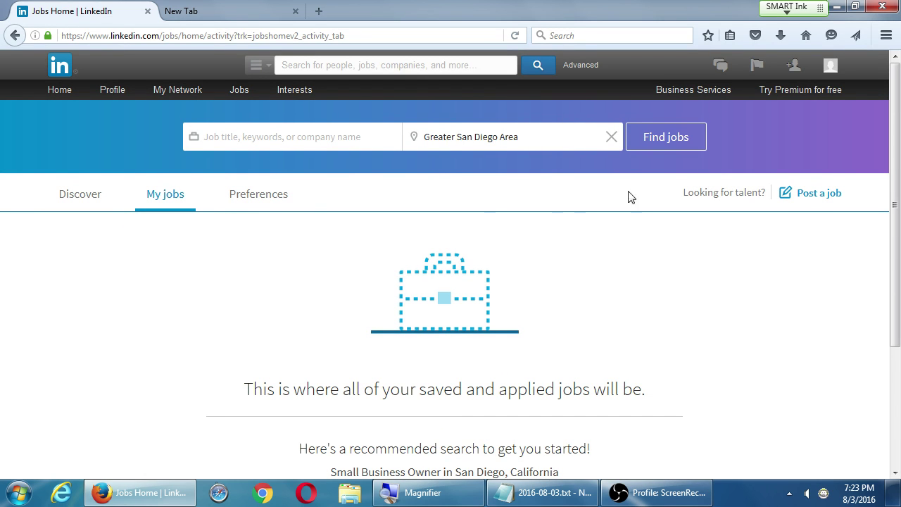
# Step: Start Post a job and sign in to Recruiter with the account password
pyautogui.click(813, 196)
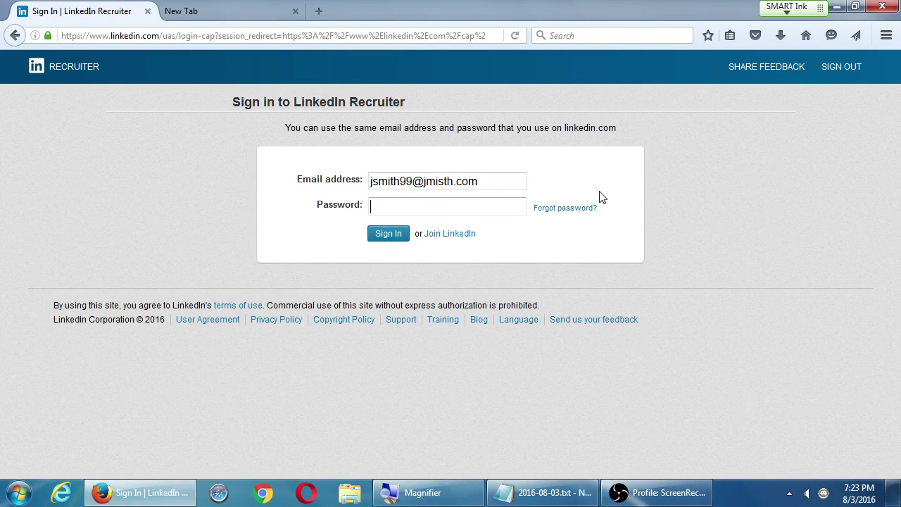
pyautogui.write('**********')
pyautogui.press('Return')
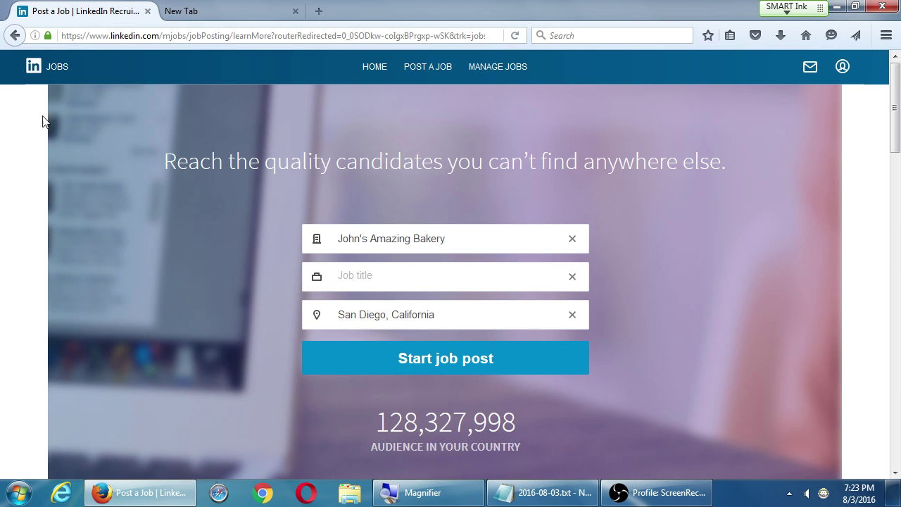
# Step: Go back, then load the LinkedIn home page from the address bar
pyautogui.click(15, 35)
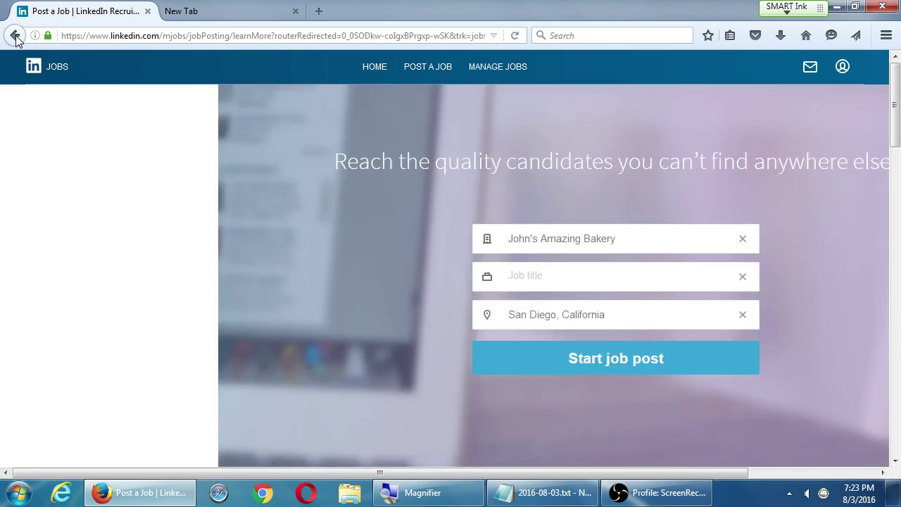
pyautogui.click(112, 36)
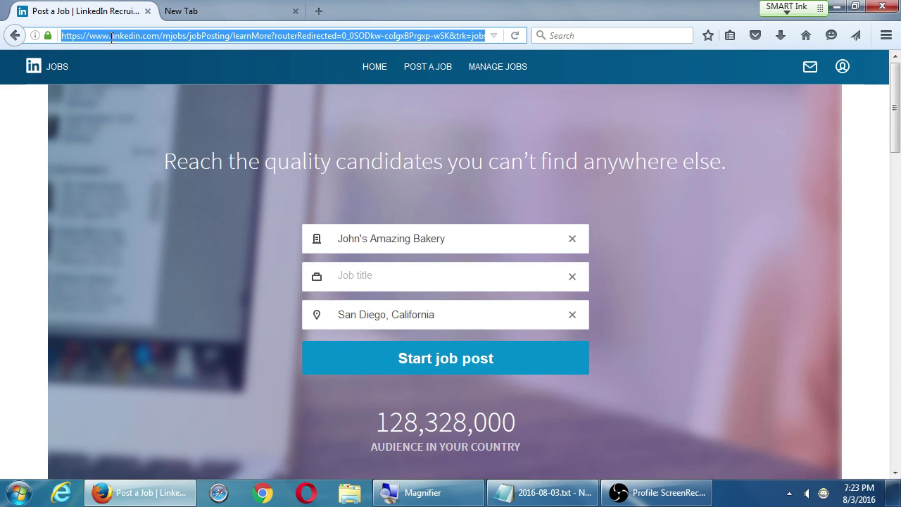
pyautogui.write('linkedin.com')
pyautogui.press('Return')
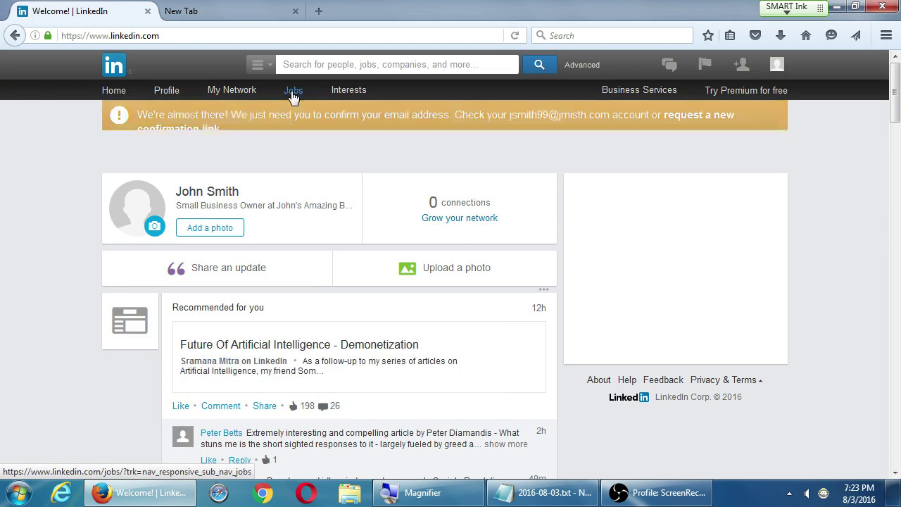
# Step: Return to the Jobs home page, then open Interests > Companies
pyautogui.click(293, 91)
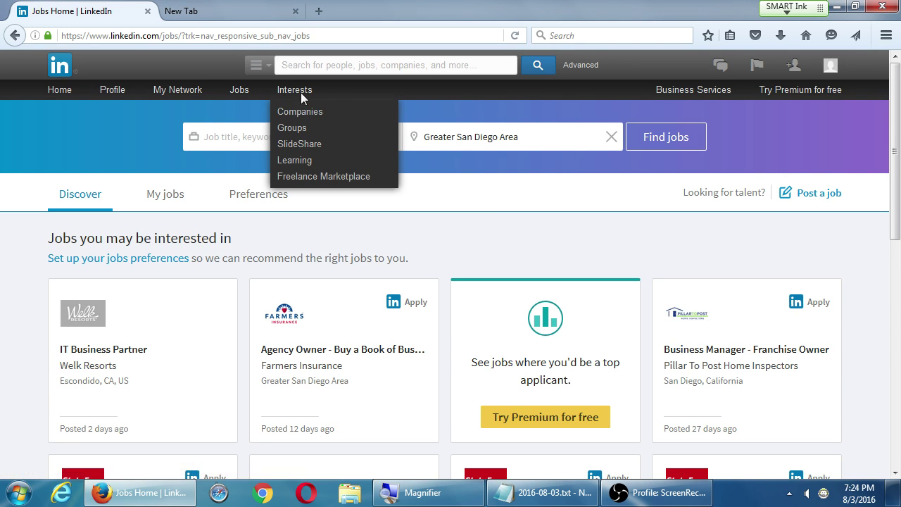
pyautogui.click(299, 113)
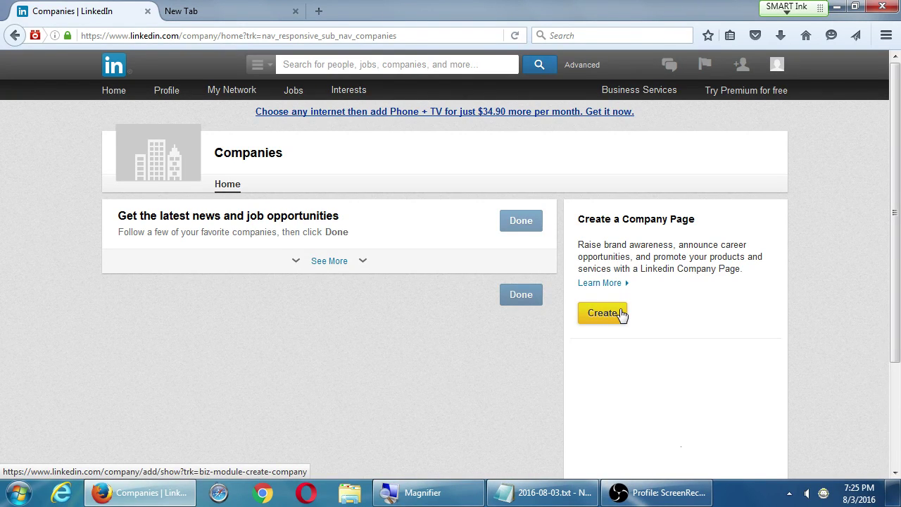
# Step: Review the Companies page, then go to Groups from the Interests menu
pyautogui.moveTo(353, 90)
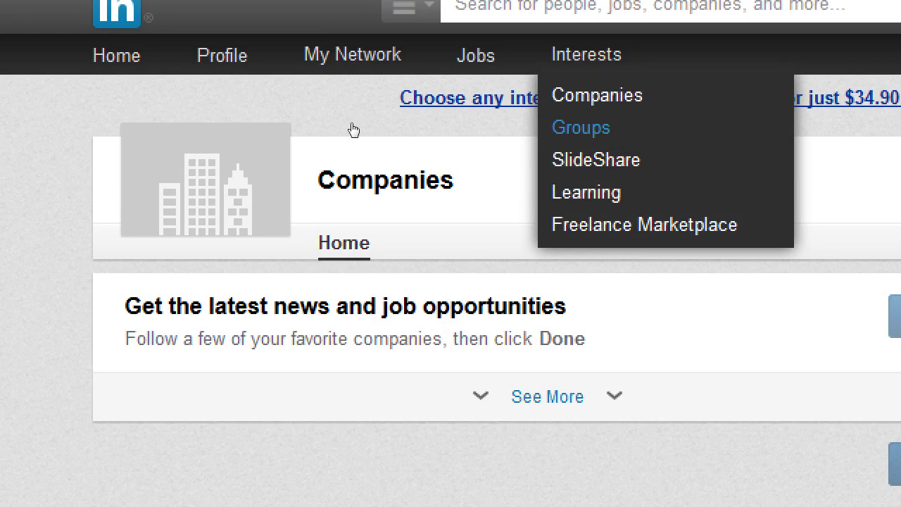
pyautogui.click(580, 127)
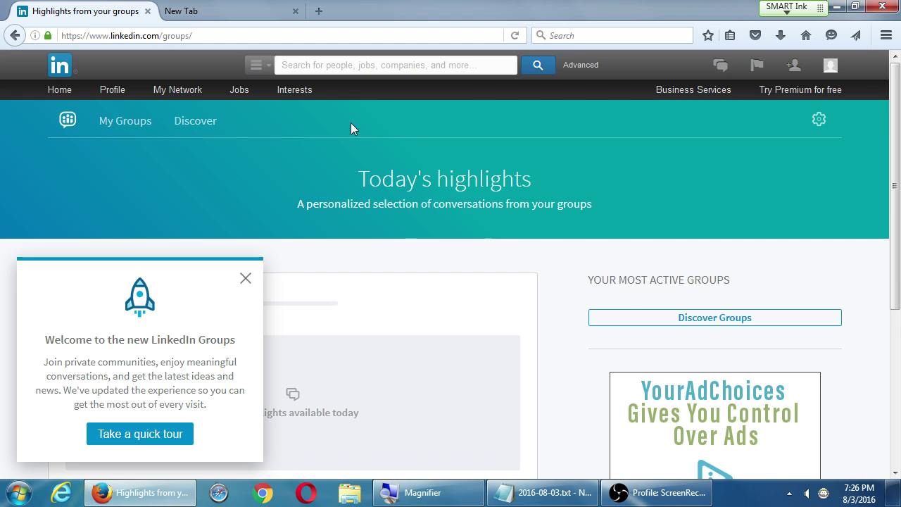
# Step: Close the Welcome to Groups popup and scroll through Today's highlights
pyautogui.scroll(-3, 201, 355)
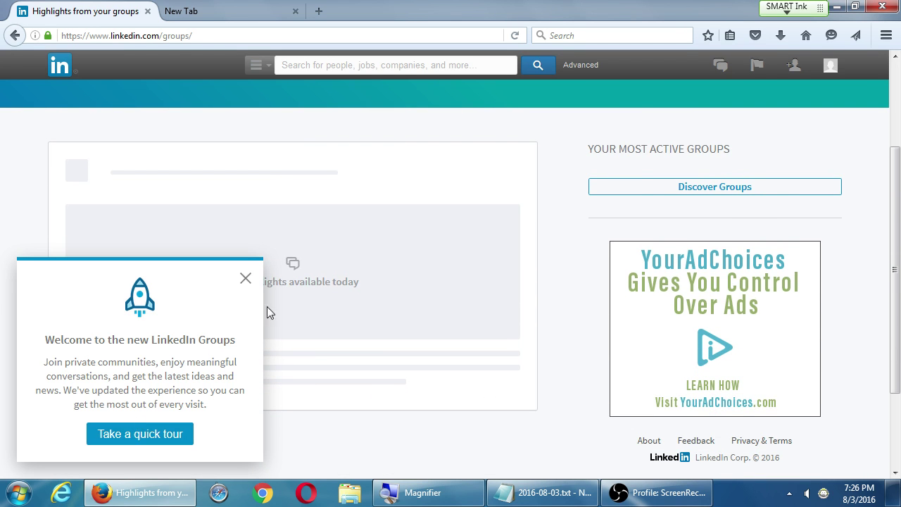
pyautogui.click(244, 279)
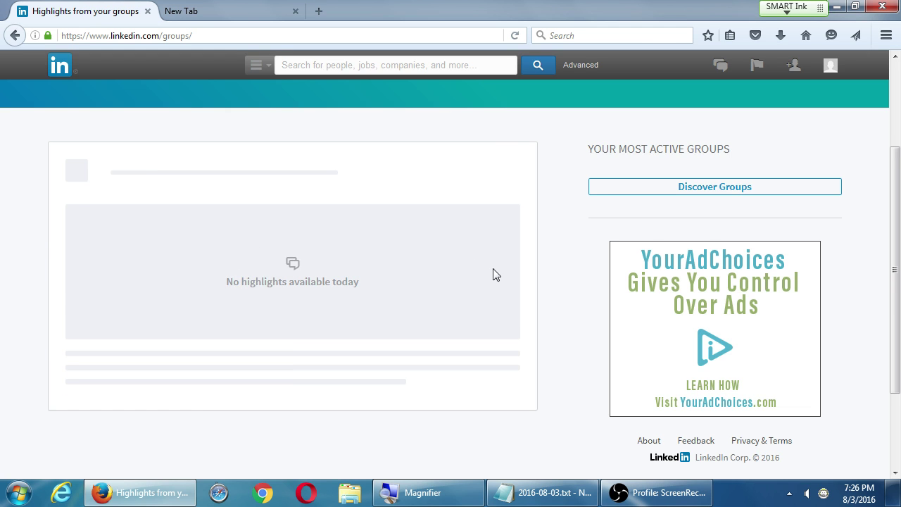
pyautogui.scroll(-3, 495, 274)
pyautogui.scroll(6, 497, 274)
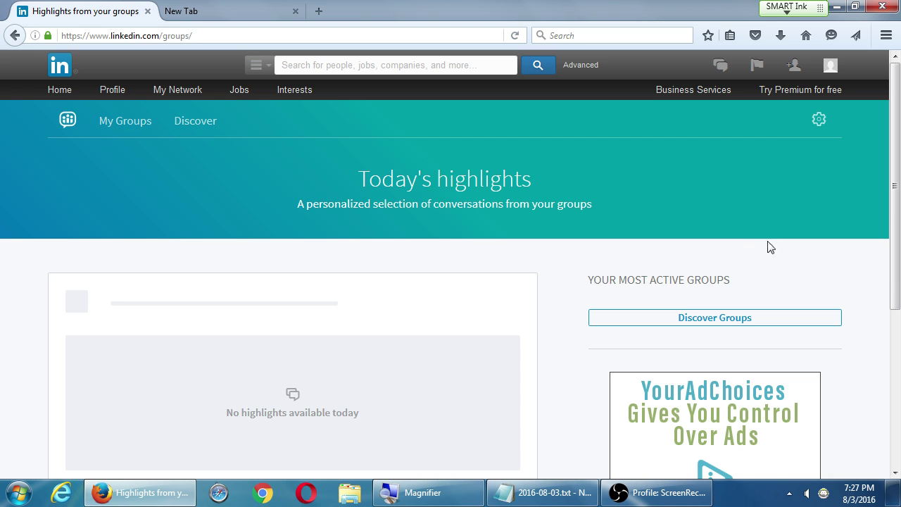
# Step: Check Discover Groups and My Groups, then launch SlideShare from Interests in a new tab
pyautogui.click(751, 318)
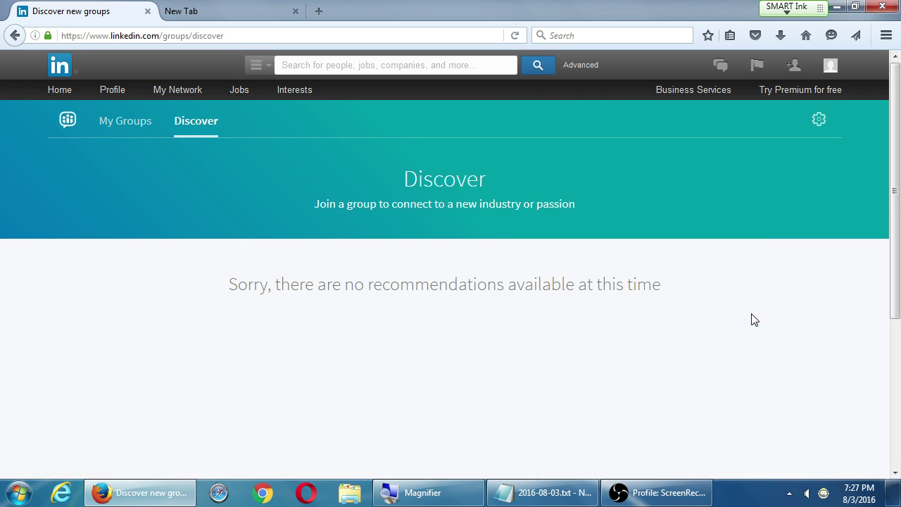
pyautogui.click(126, 127)
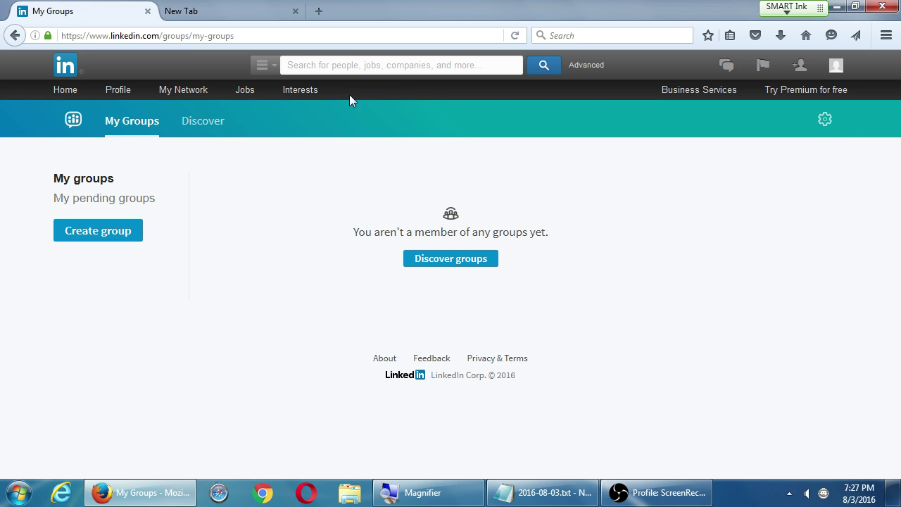
pyautogui.moveTo(288, 95)
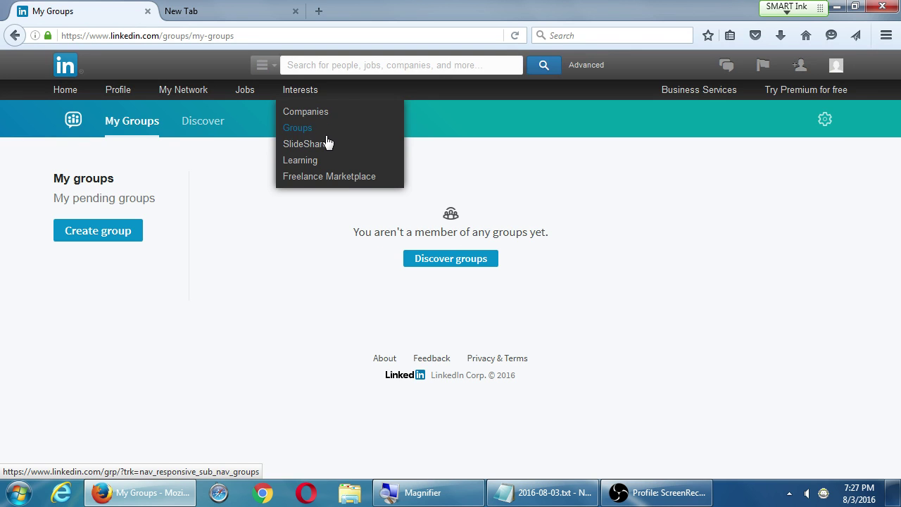
pyautogui.click(312, 149)
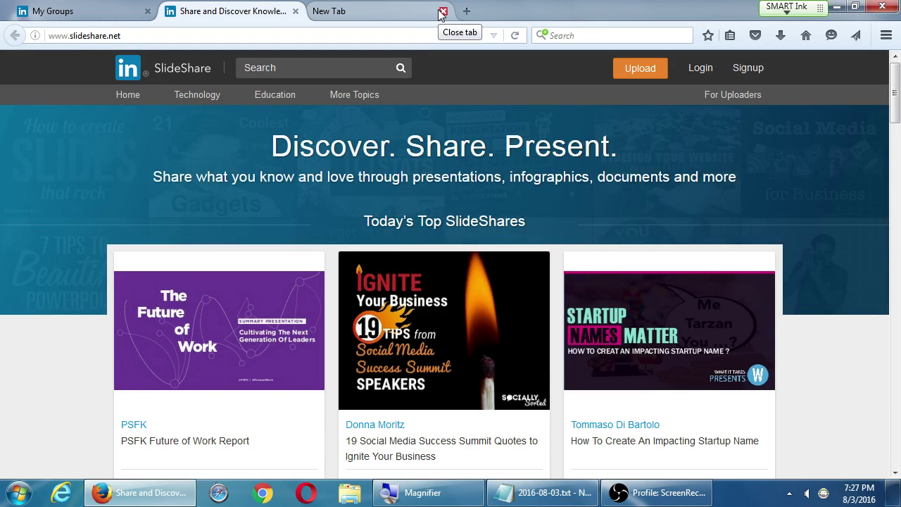
# Step: Close the empty browser tab, magnify the screen about 2x, and bring the Notepad notes forward
pyautogui.click(442, 12)
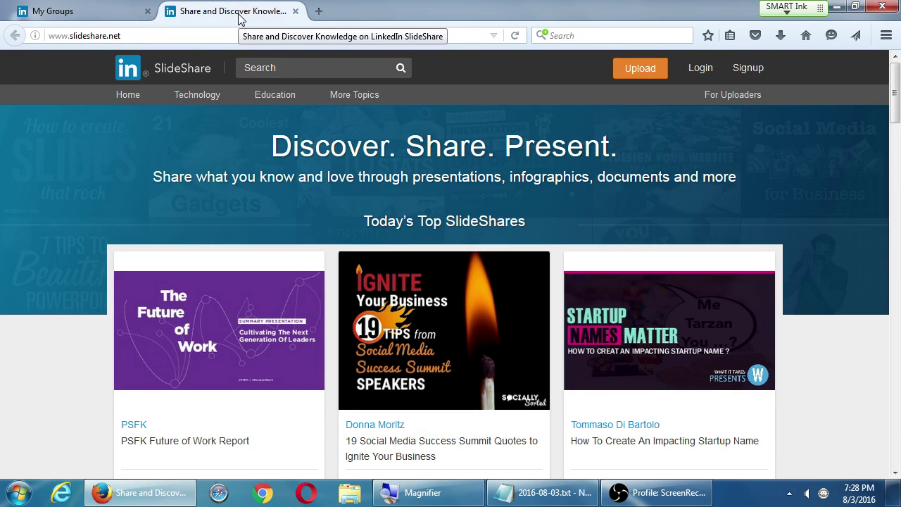
pyautogui.press('super+plus')
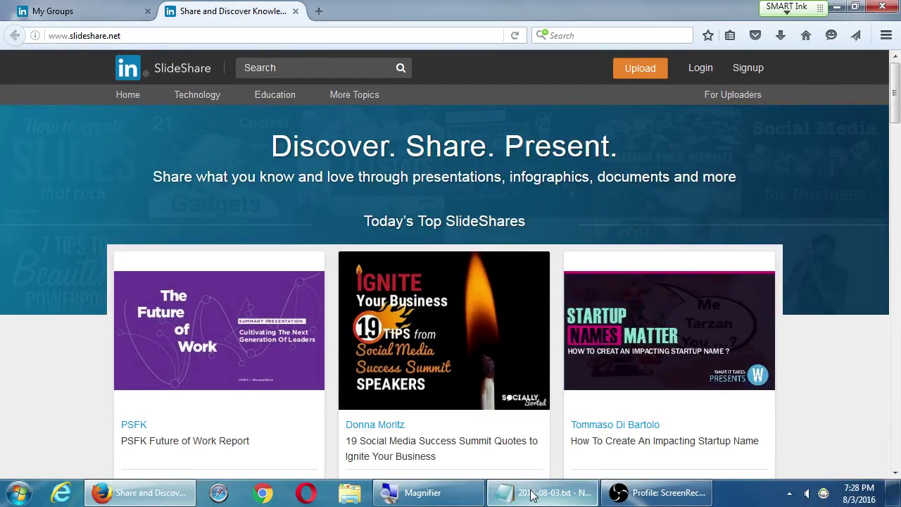
pyautogui.click(532, 495)
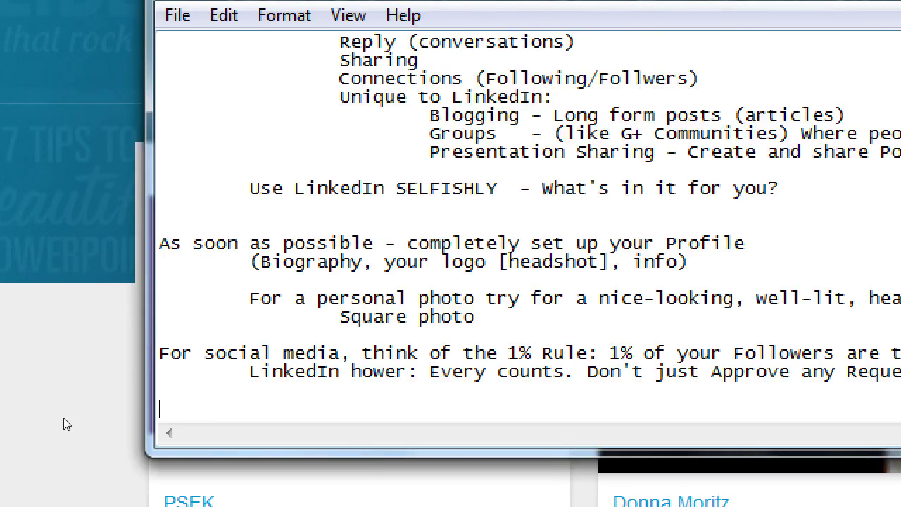
# Step: Add the line 'SlideShare.net - The YouTube of PowerPoint' to the notes, then reset magnification
pyautogui.write('slideShare.net ')
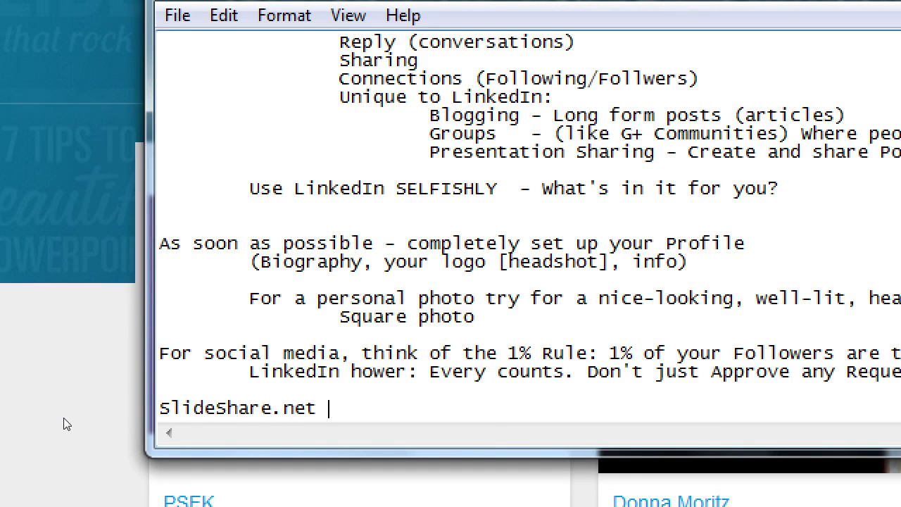
pyautogui.write('- The YouT')
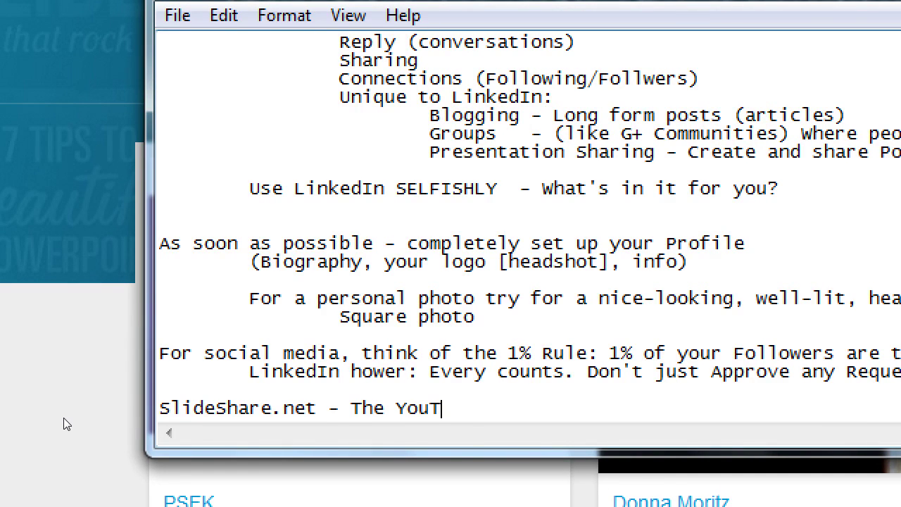
pyautogui.write('ube of Powerp')
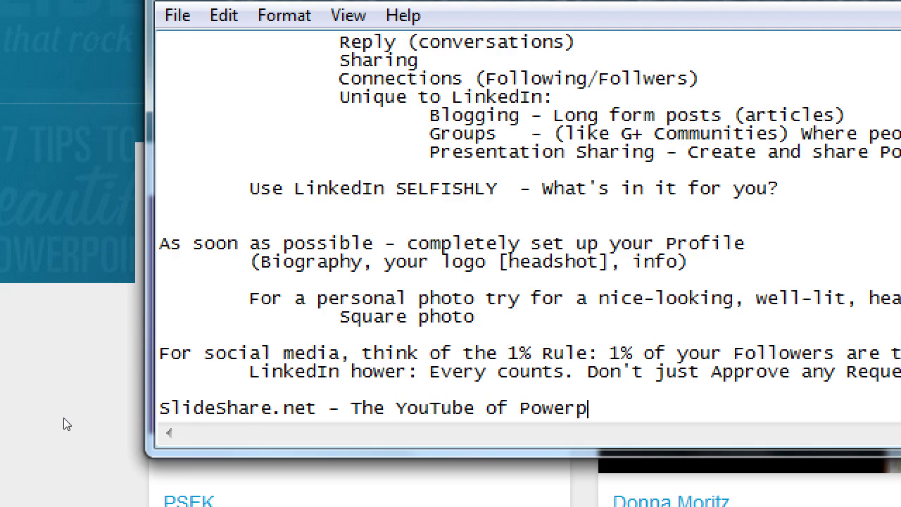
pyautogui.press('BackSpace')
pyautogui.write('Point')
pyautogui.press('super+minus')
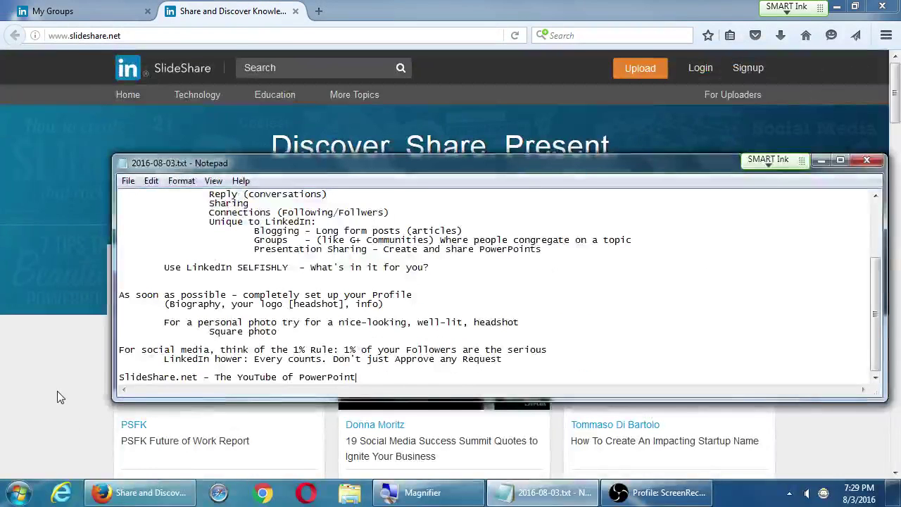
# Step: Scroll past Featured SlideShares and open DesignMantic's 'Designing For Emails: 8 Hacks' presentation
pyautogui.click(99, 395)
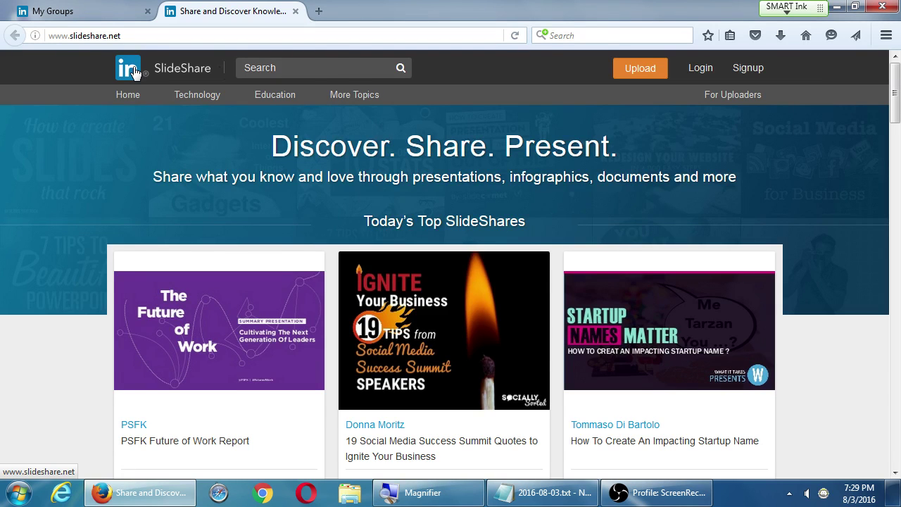
pyautogui.scroll(-5, 658, 164)
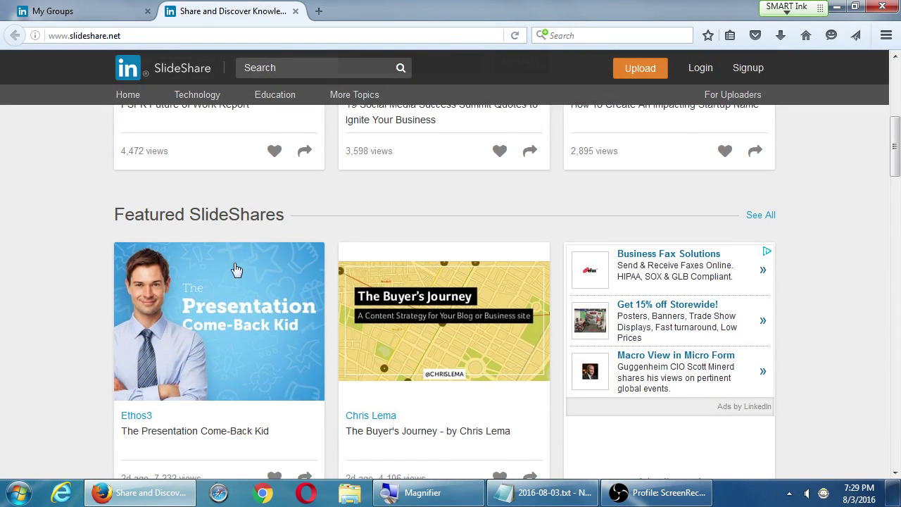
pyautogui.scroll(-1, 237, 270)
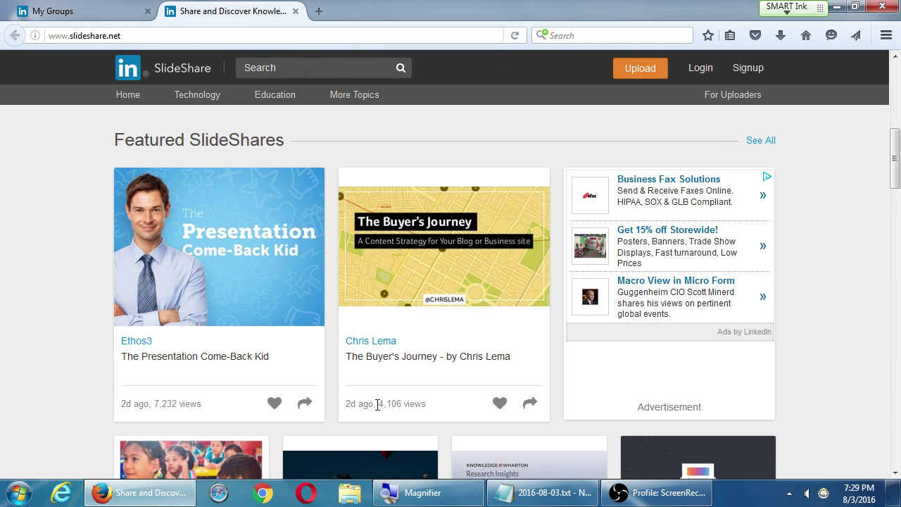
pyautogui.scroll(-6, 395, 416)
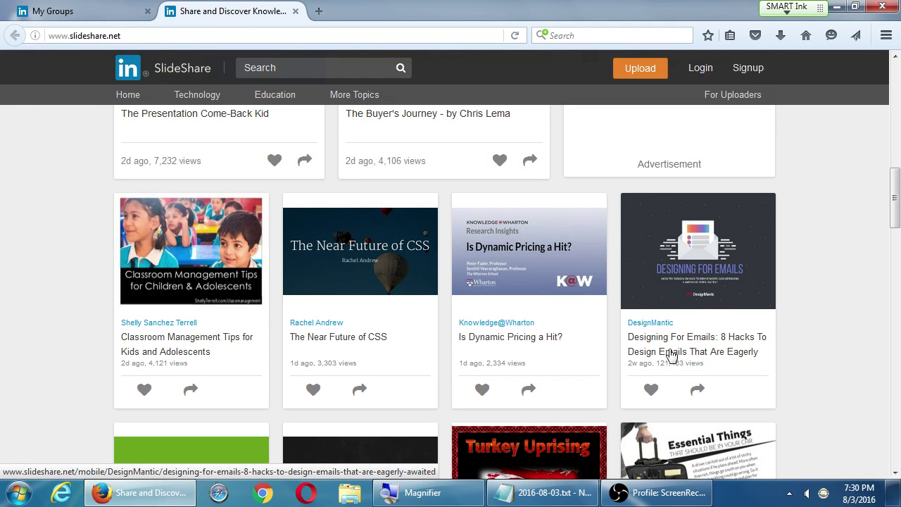
pyautogui.click(715, 288)
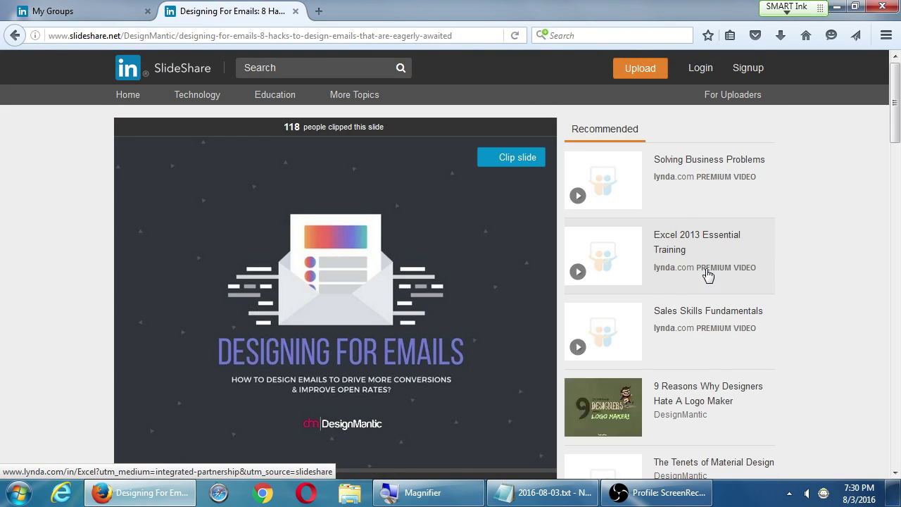
# Step: Step the Designing For Emails deck forward five slides to slide 6 of 16
pyautogui.scroll(-1, 591, 345)
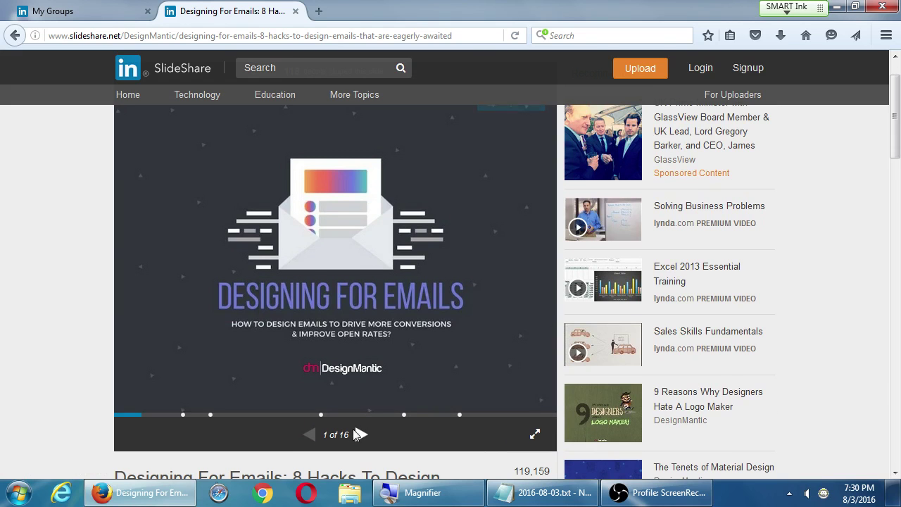
pyautogui.click(359, 436)
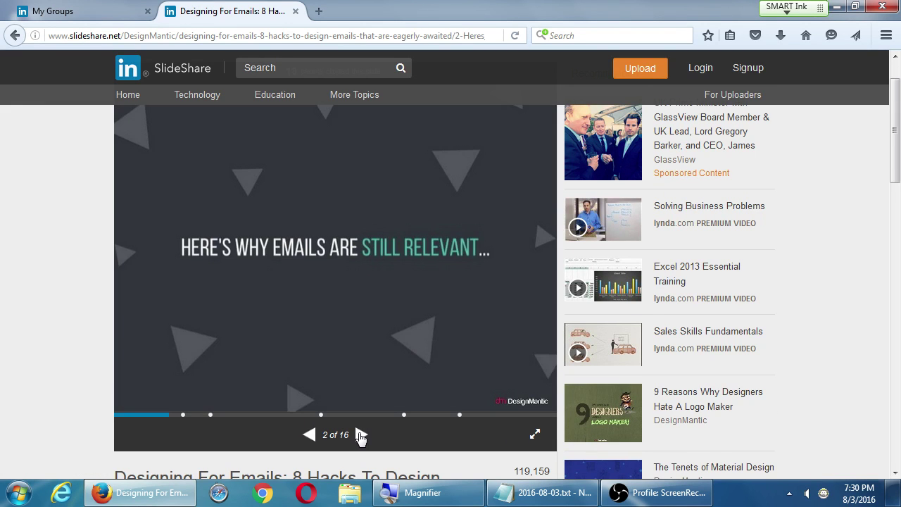
pyautogui.click(360, 435)
pyautogui.click(360, 435)
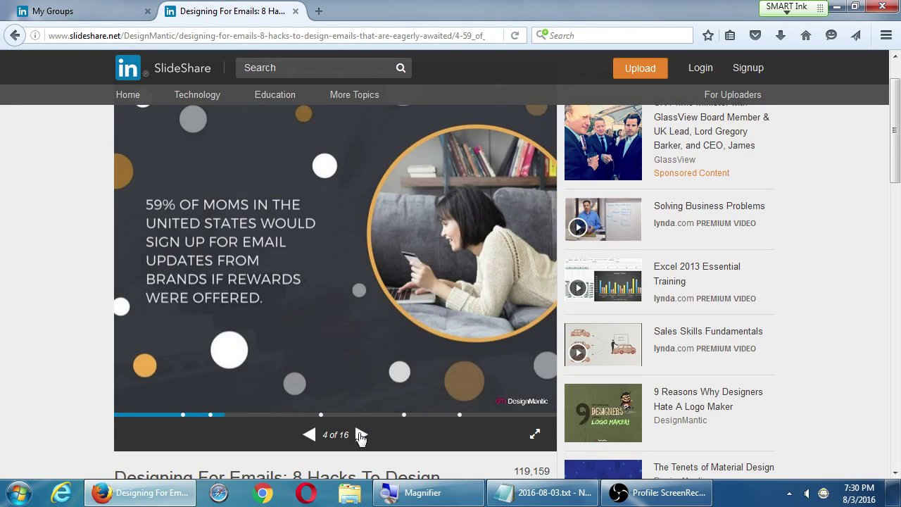
pyautogui.click(360, 435)
pyautogui.click(360, 435)
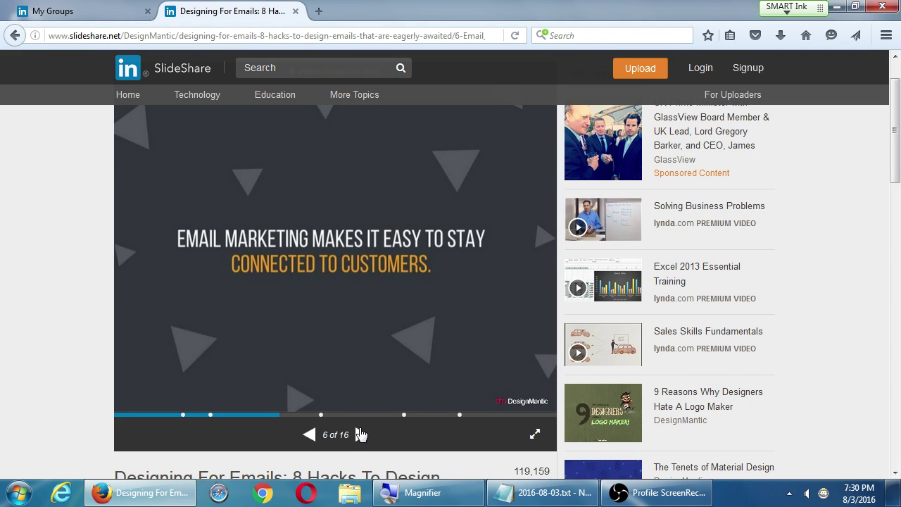
pyautogui.scroll(-3, 360, 435)
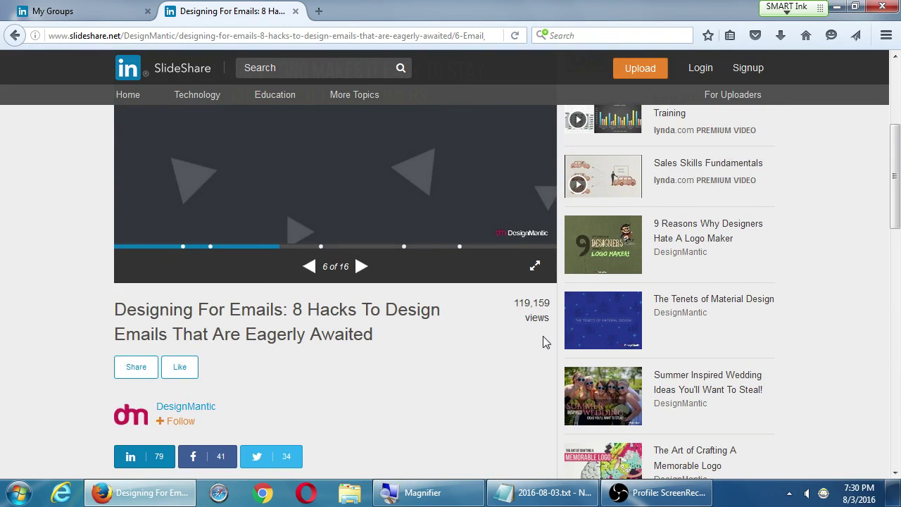
pyautogui.scroll(-2, 543, 338)
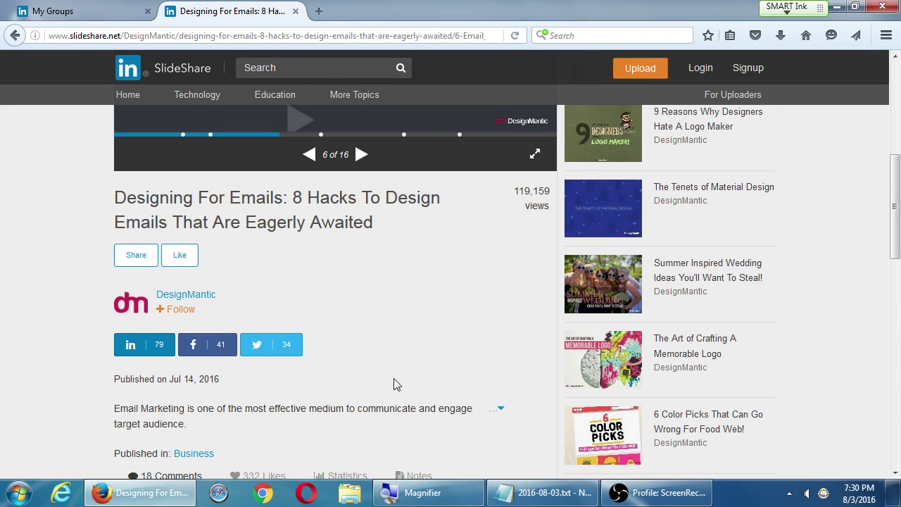
pyautogui.click(293, 350)
pyautogui.scroll(-1, 365, 303)
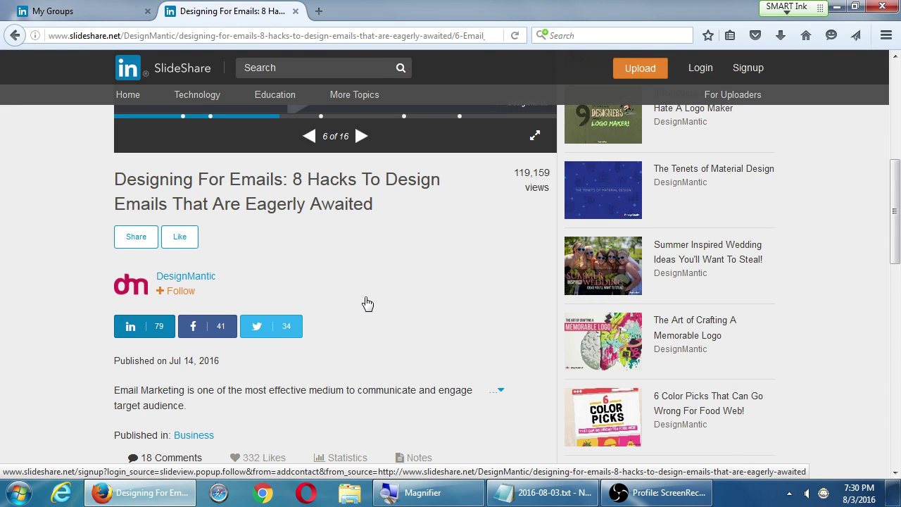
pyautogui.scroll(5, 363, 298)
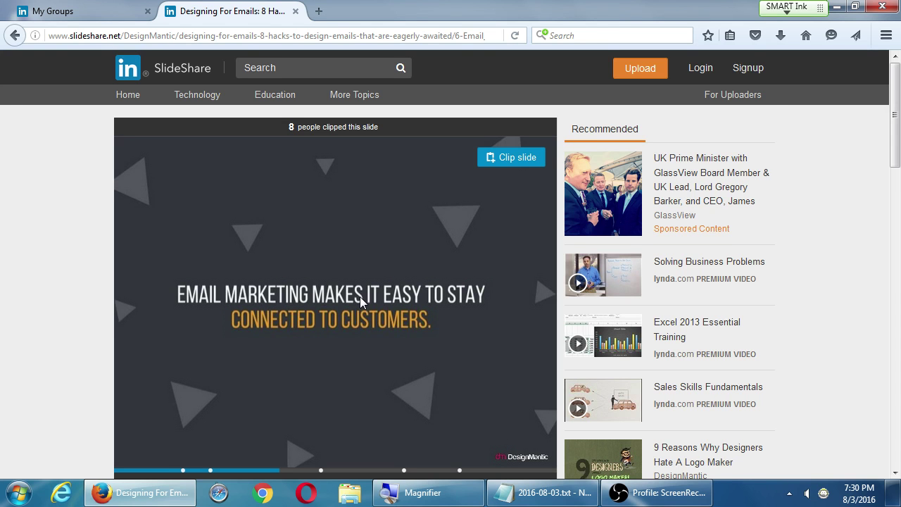
pyautogui.scroll(-2, 434, 321)
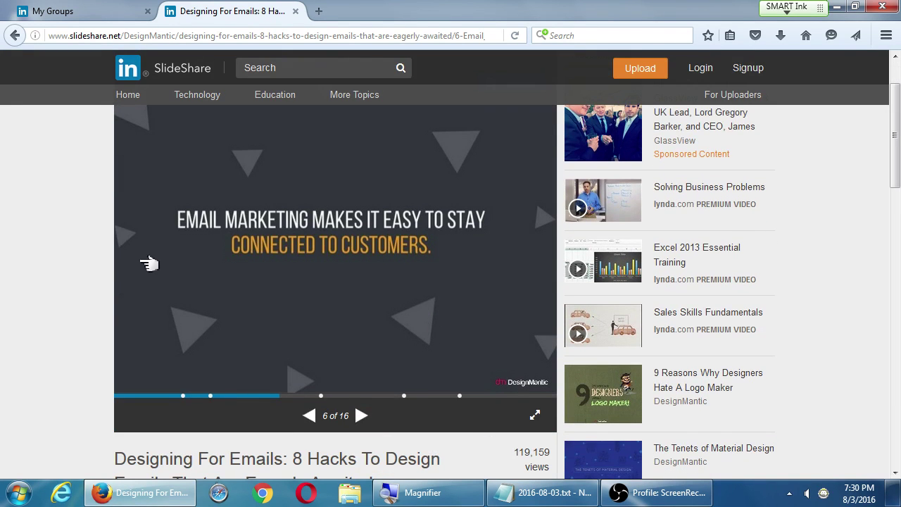
pyautogui.scroll(-4, 89, 259)
pyautogui.scroll(-3, 90, 258)
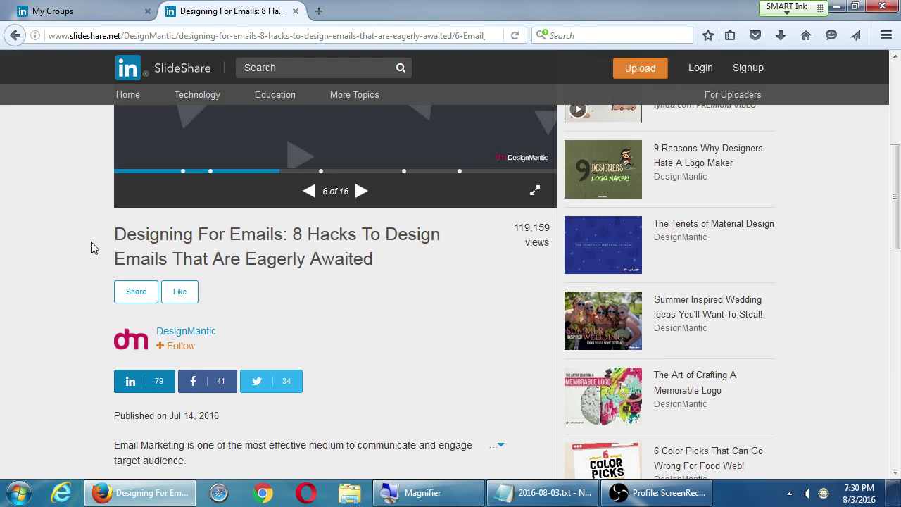
pyautogui.scroll(-10, 5, 220)
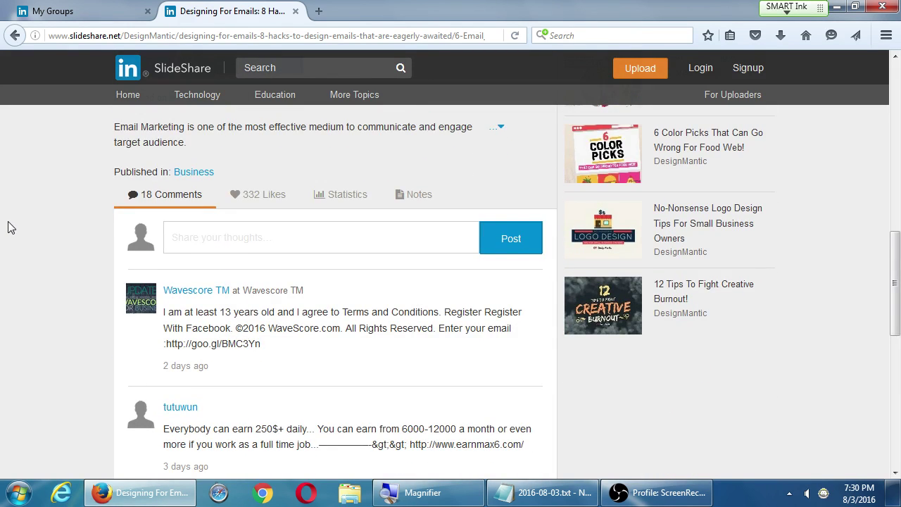
pyautogui.scroll(-7, 56, 197)
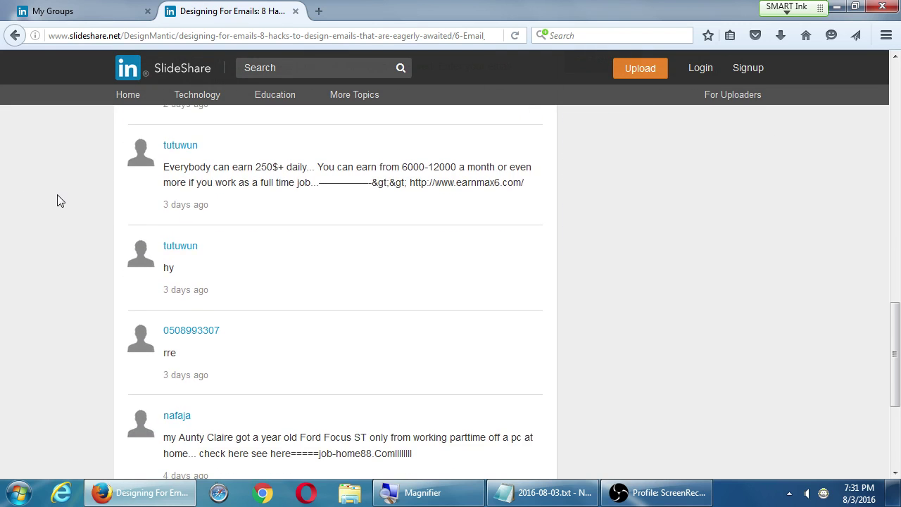
pyautogui.scroll(-6, 58, 194)
pyautogui.scroll(8, 64, 184)
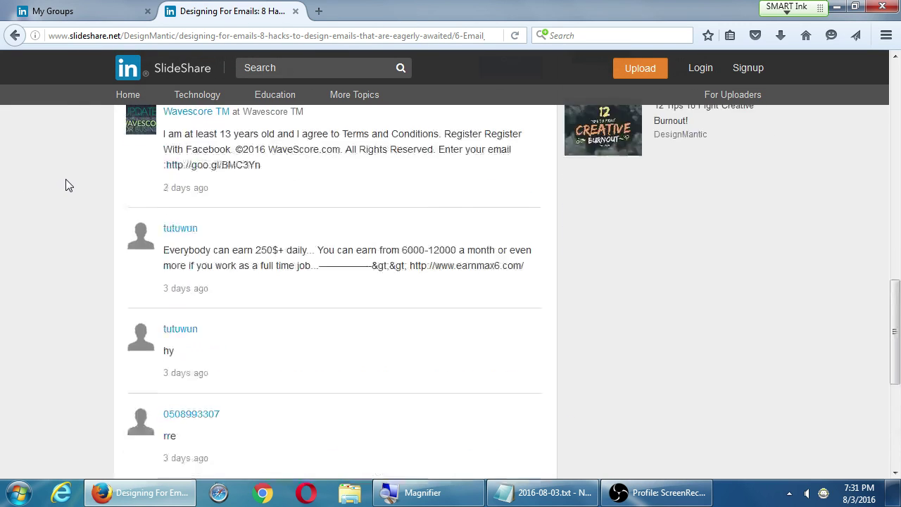
pyautogui.scroll(15, 65, 182)
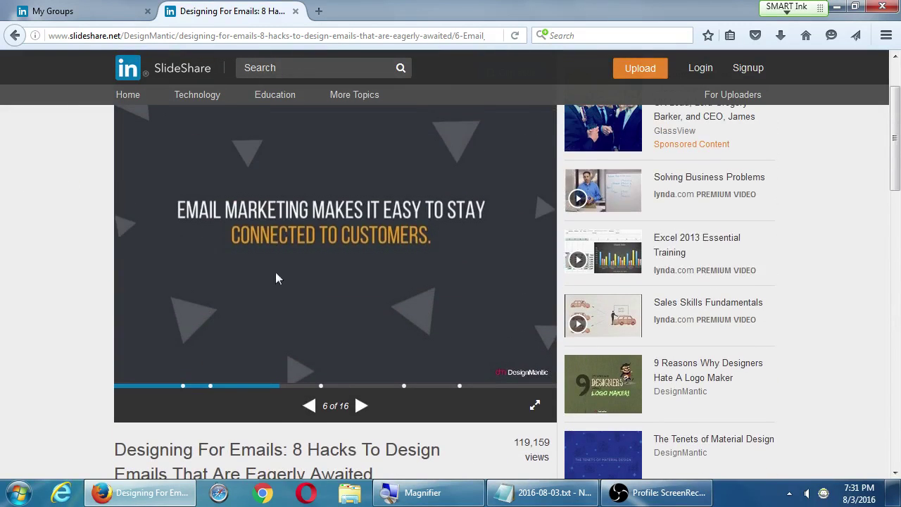
# Step: Add an indented line under SlideShare.net: 'Use it to create simple, effective, USEFUL presentations,'
pyautogui.click(560, 496)
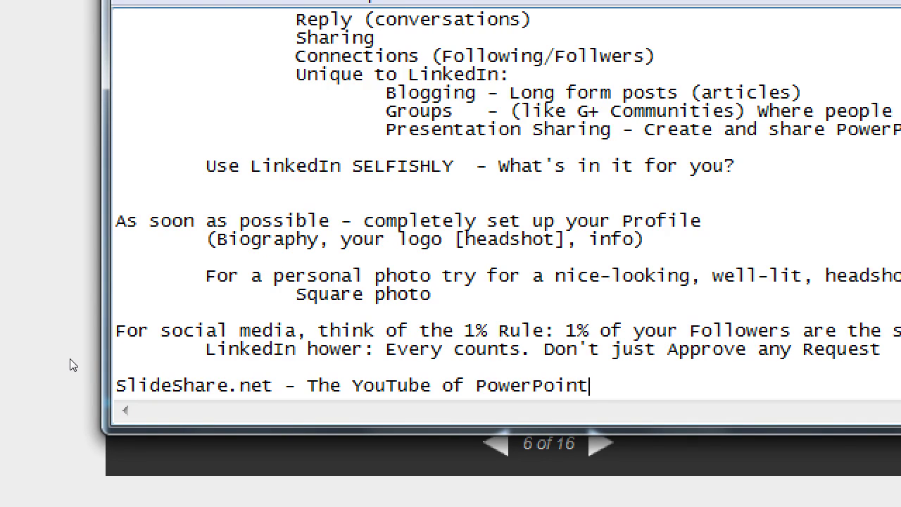
pyautogui.press('Return')
pyautogui.press('Tab')
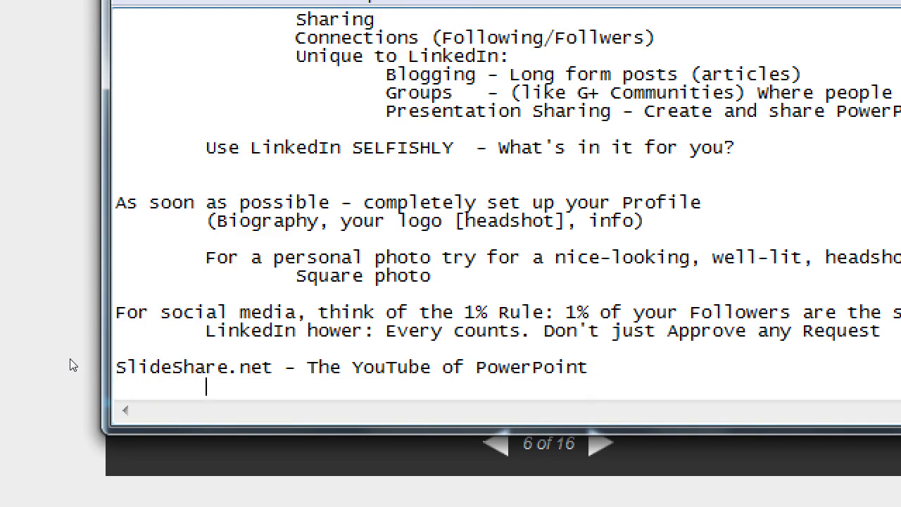
pyautogui.write('Use it to create')
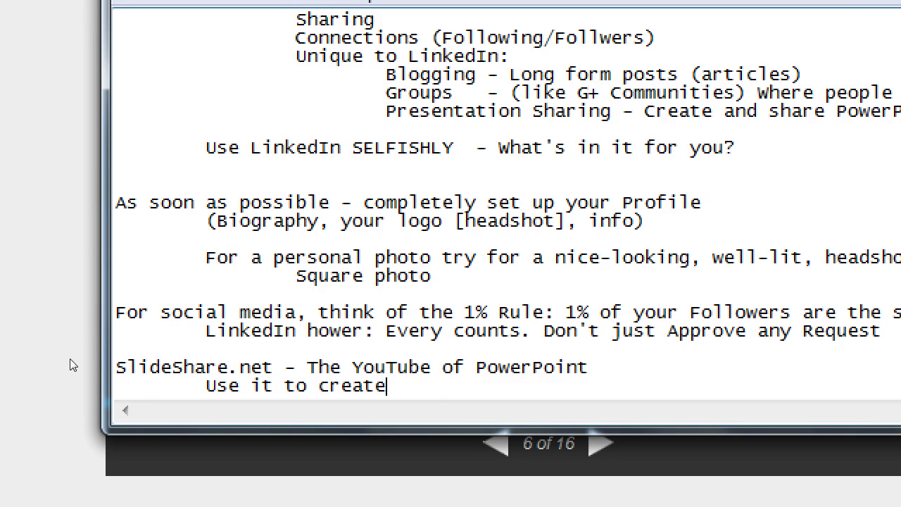
pyautogui.write(' simple, e')
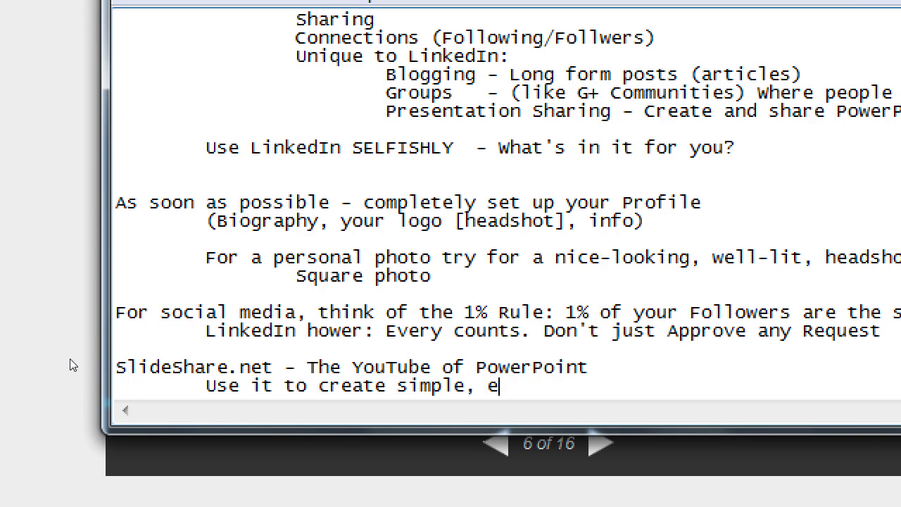
pyautogui.write('ffective')
pyautogui.press('BackSpace')
pyautogui.write(', ')
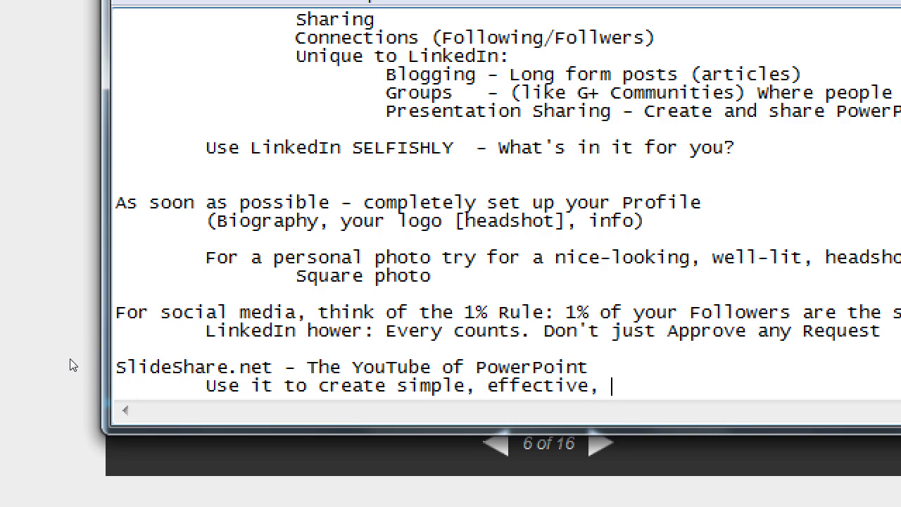
pyautogui.write('USEFUL presen')
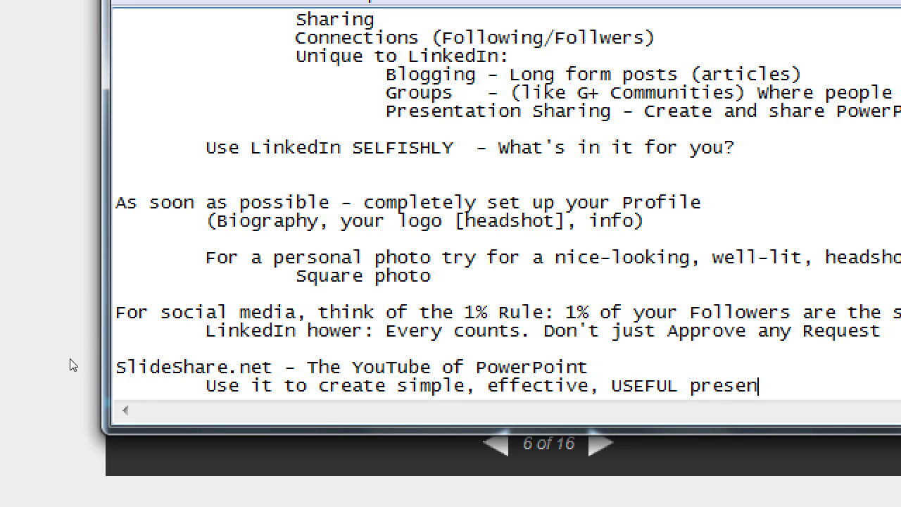
pyautogui.write('tations,')
# Step: Continue on an indented line: 'that could get you more views, traffic, hits, sales, calls', then return to Firefox
pyautogui.press('Return')
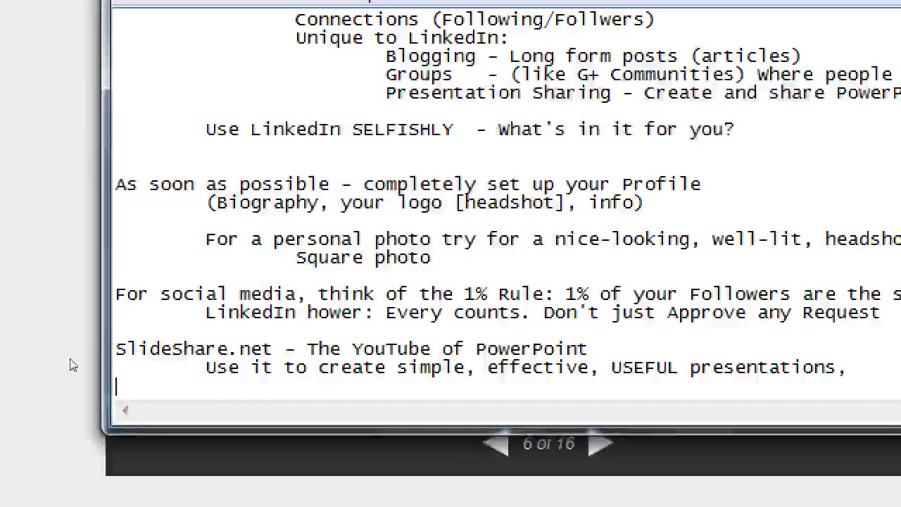
pyautogui.press('Tab')
pyautogui.write('that could get ')
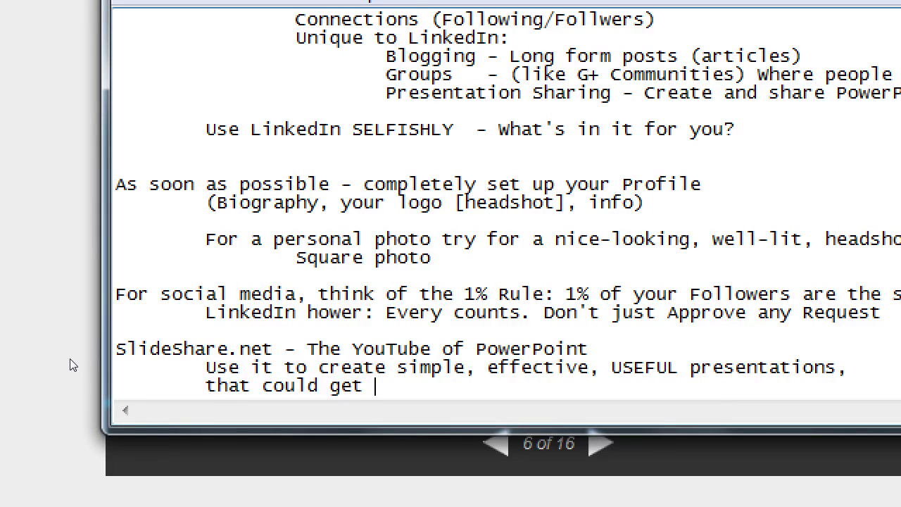
pyautogui.write('you more views, t')
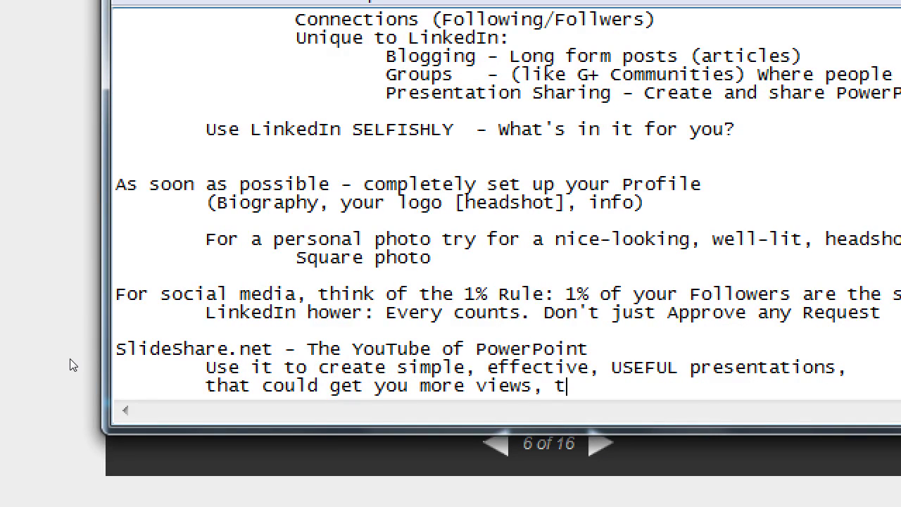
pyautogui.write('raffic, hits, sales, calle')
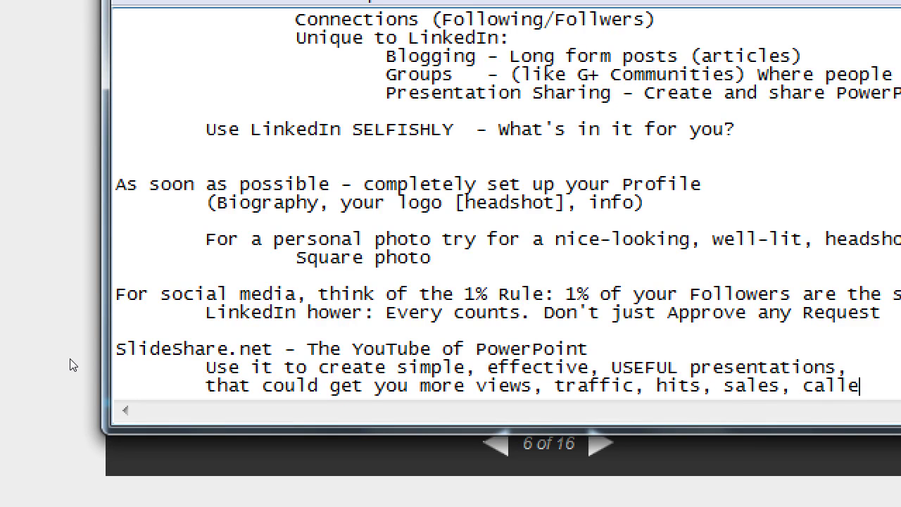
pyautogui.press('BackSpace')
pyautogui.write('s, calls')
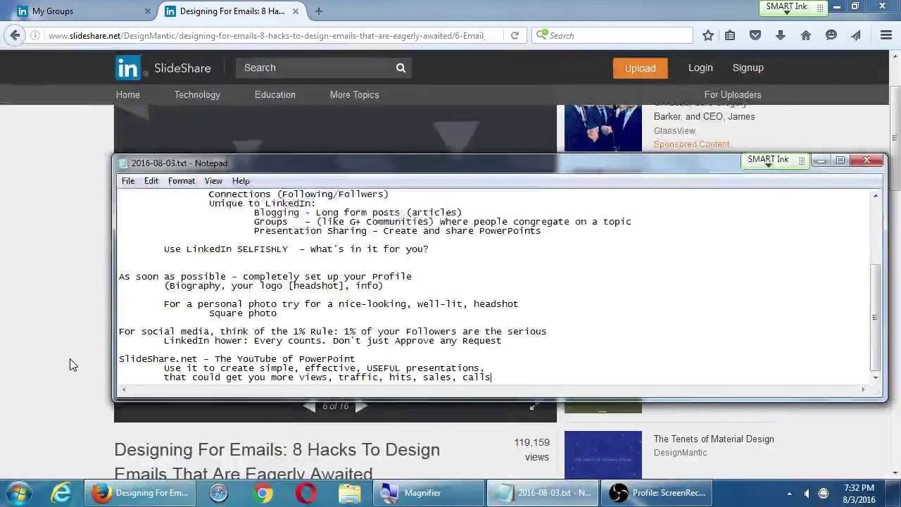
pyautogui.click(71, 364)
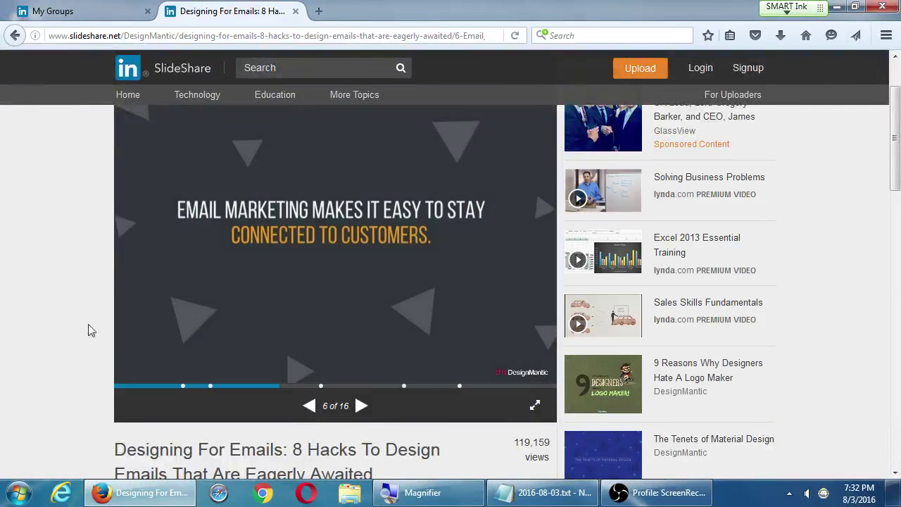
# Step: Advance the email-design deck to slide 10, briefly checking LinkedIn My Groups
pyautogui.scroll(-1, 92, 325)
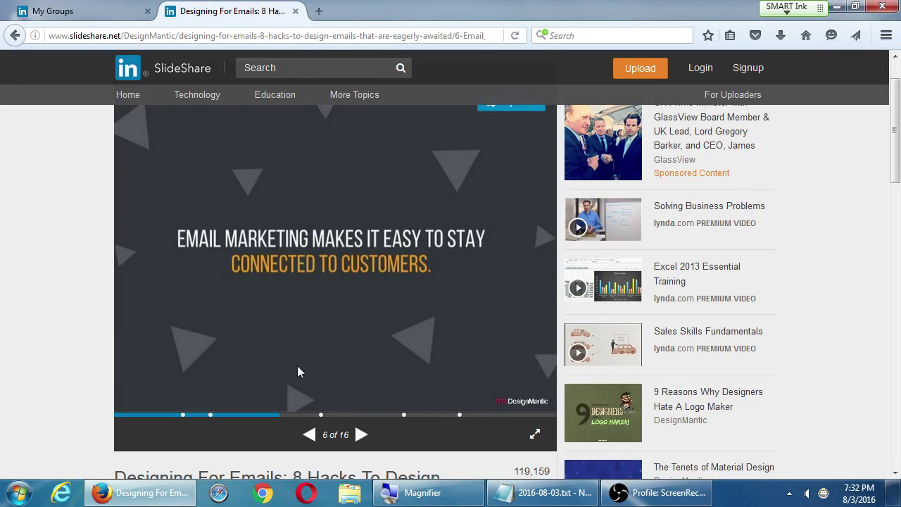
pyautogui.click(360, 436)
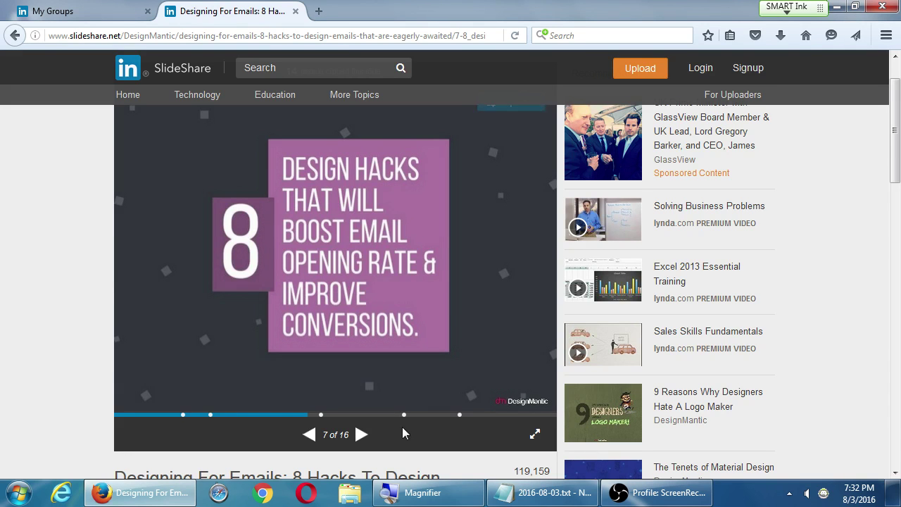
pyautogui.click(362, 435)
pyautogui.click(361, 436)
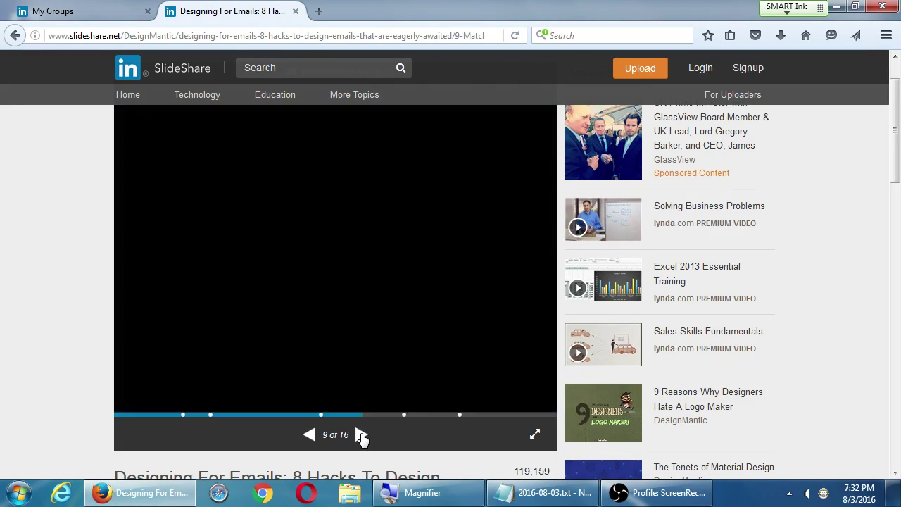
pyautogui.click(362, 436)
pyautogui.click(95, 13)
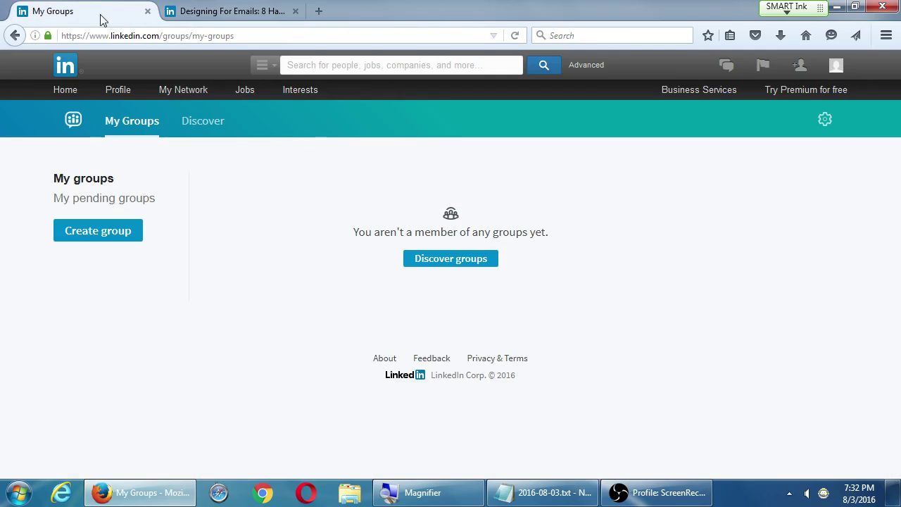
pyautogui.moveTo(294, 89)
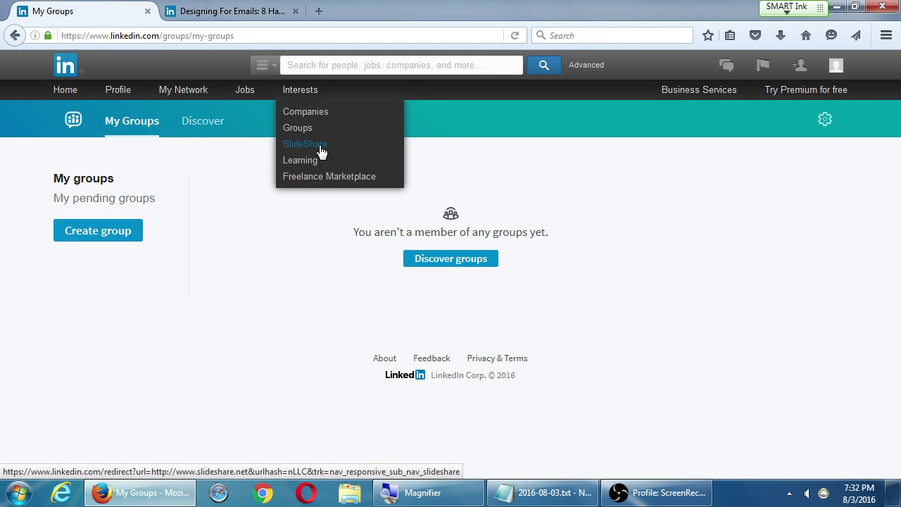
pyautogui.click(231, 13)
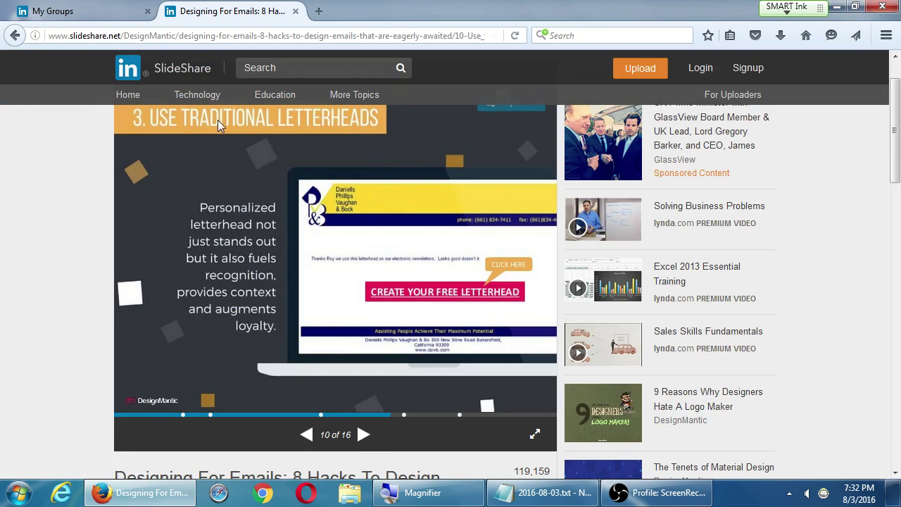
# Step: Advance from slide 11, Add Call to Action, to slide 16 of 16, then bring Notepad forward
pyautogui.click(363, 435)
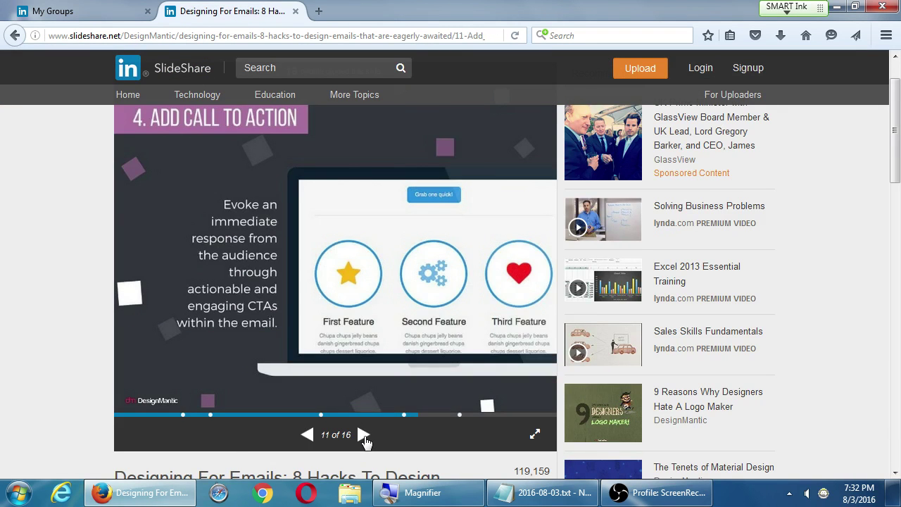
pyautogui.click(364, 435)
pyautogui.click(363, 435)
pyautogui.click(364, 435)
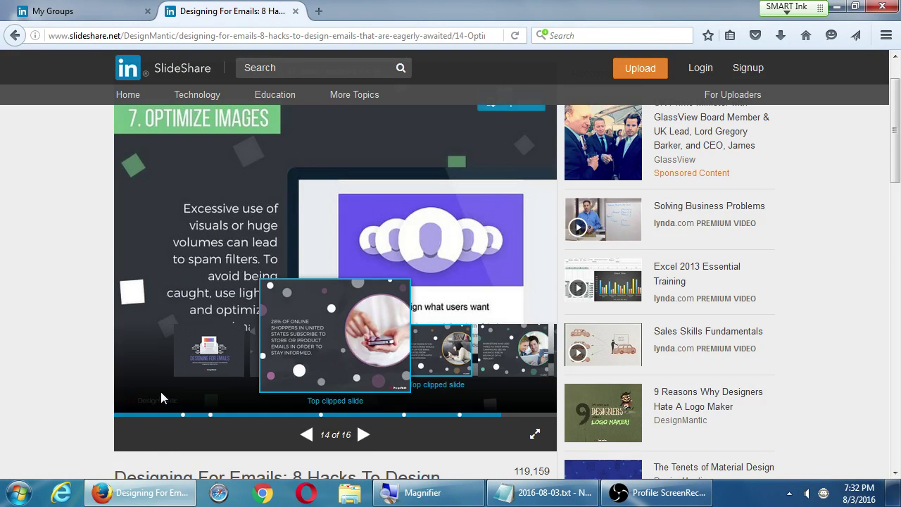
pyautogui.click(364, 435)
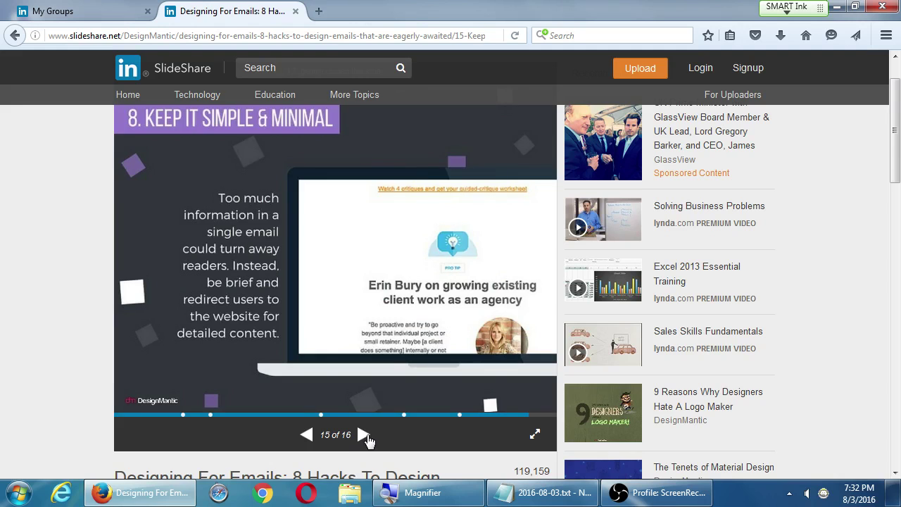
pyautogui.click(364, 435)
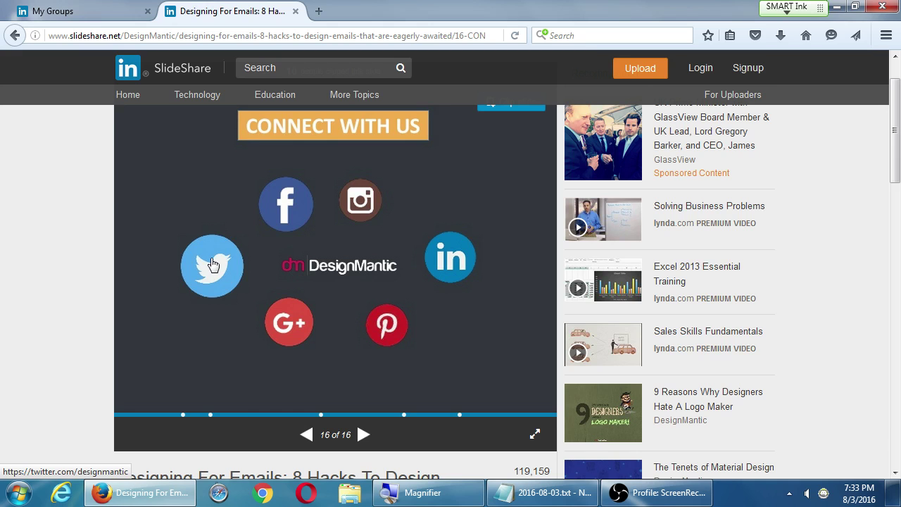
pyautogui.scroll(1, 213, 265)
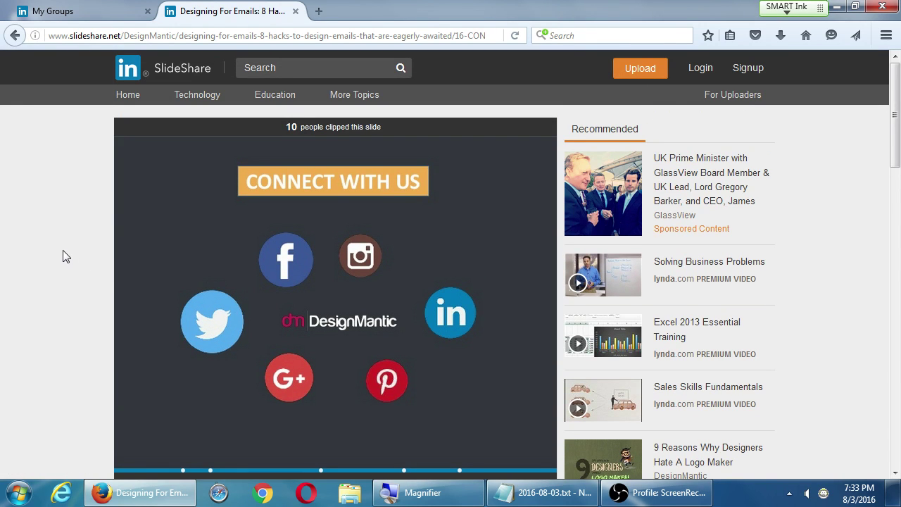
pyautogui.click(77, 12)
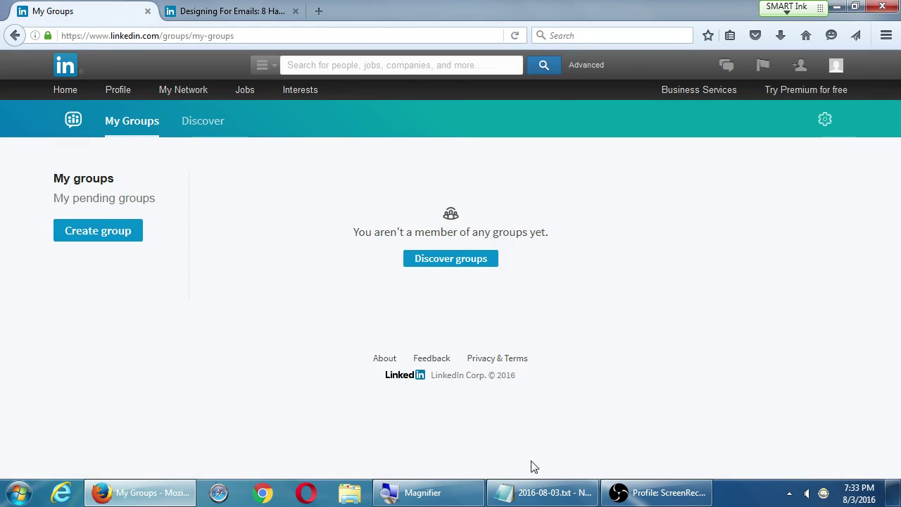
pyautogui.click(542, 493)
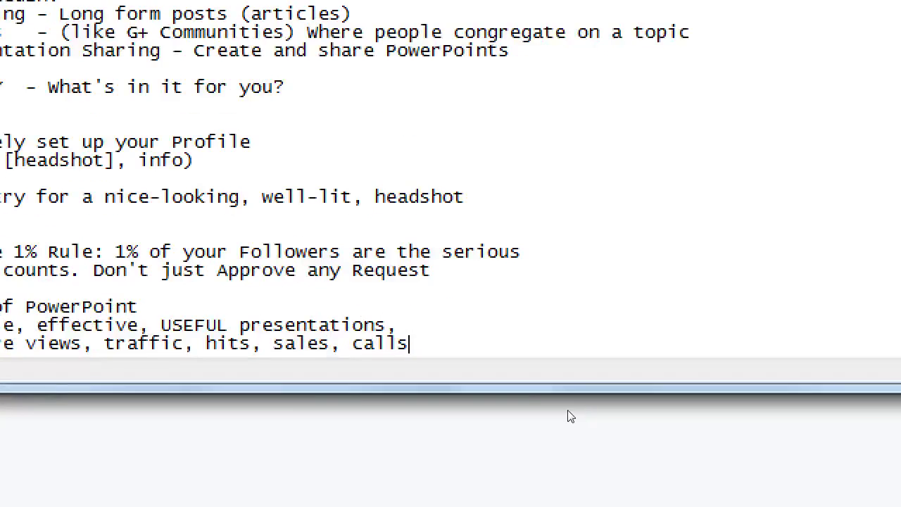
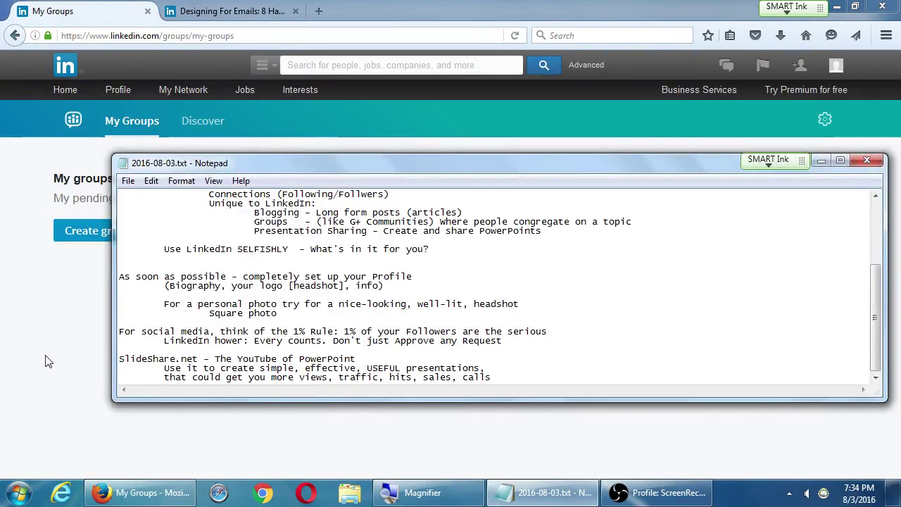
# Step: Visit the SlideShare home page, then open the LinkedIn home feed in the other tab
pyautogui.click(49, 361)
pyautogui.click(193, 13)
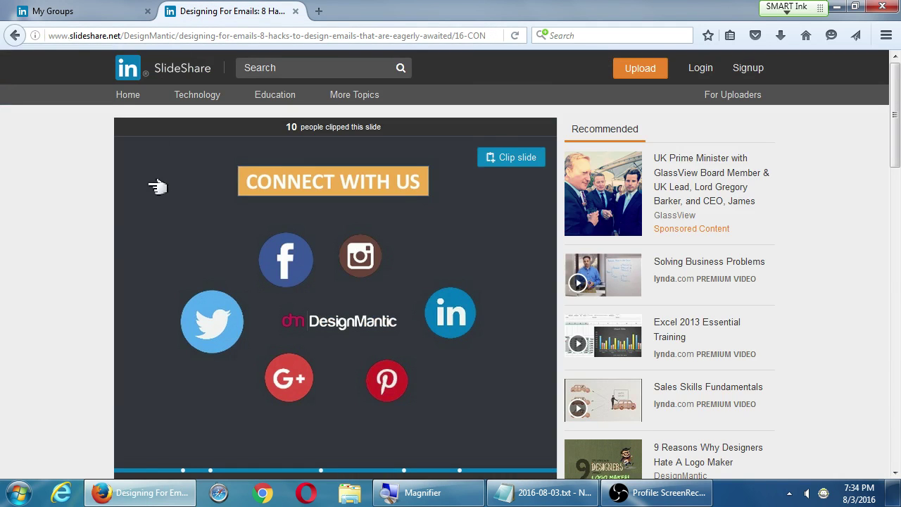
pyautogui.click(128, 97)
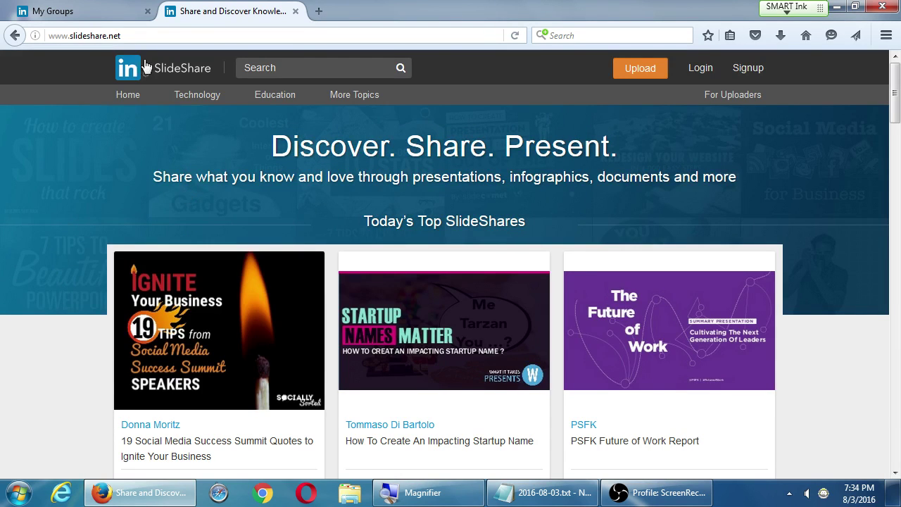
pyautogui.click(79, 12)
pyautogui.click(74, 93)
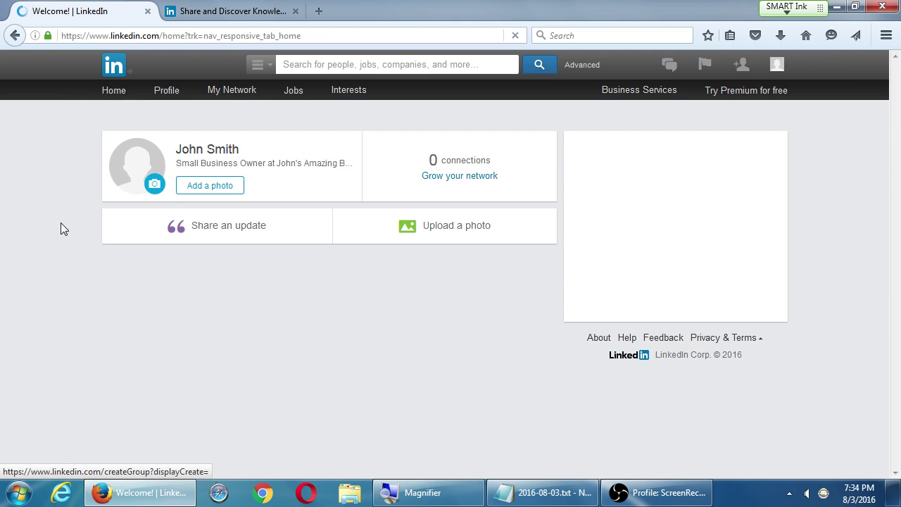
# Step: Scroll through the LinkedIn feed, then return to SlideShare's Today's Top SlideShares listing
pyautogui.scroll(-2, 80, 265)
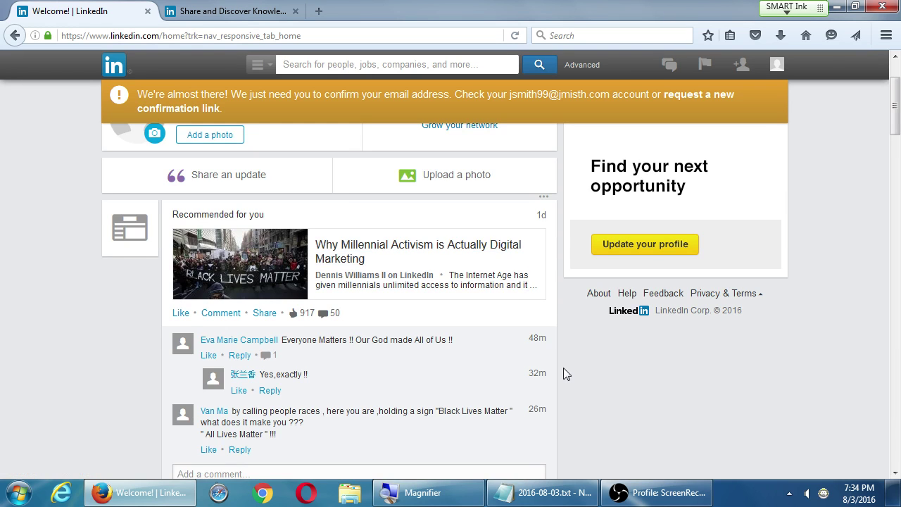
pyautogui.scroll(-3, 563, 368)
pyautogui.scroll(-1, 435, 356)
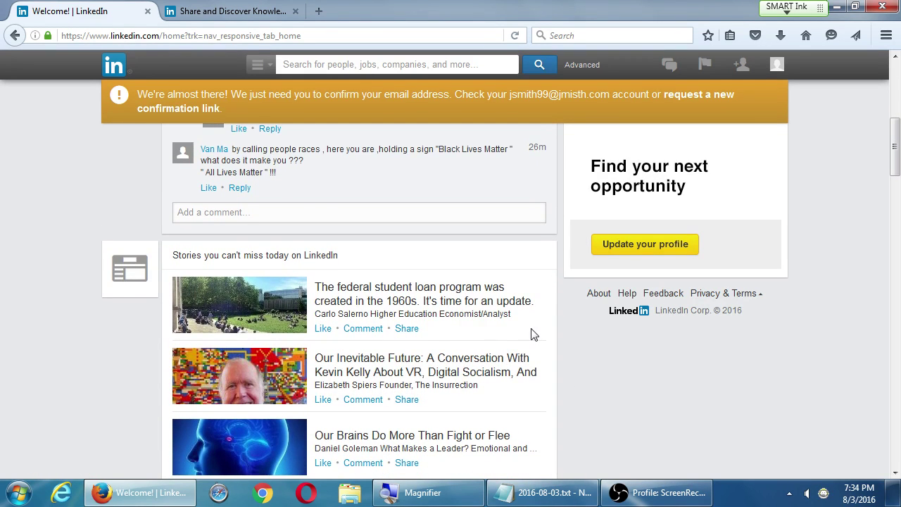
pyautogui.scroll(-1, 555, 350)
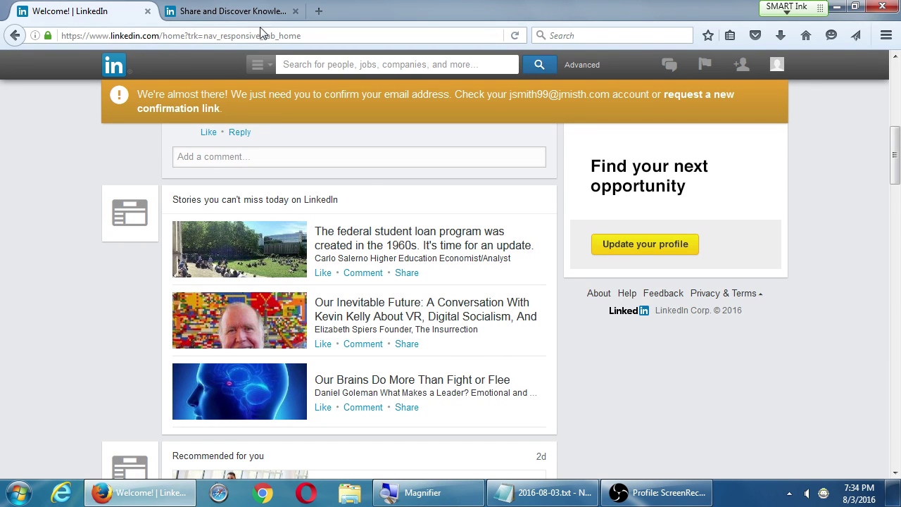
pyautogui.click(238, 11)
pyautogui.scroll(-3, 160, 367)
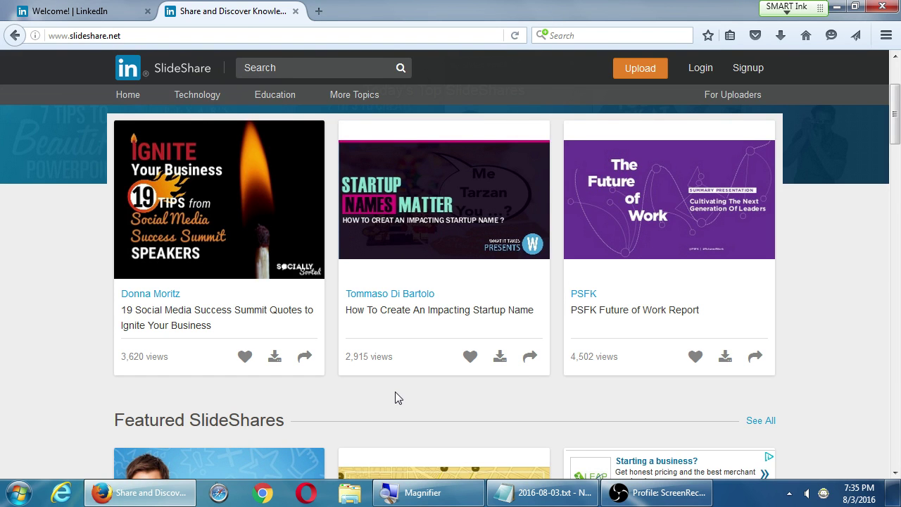
# Step: Scroll SlideShare down to Latest Conferences, then return to the Welcome | LinkedIn tab
pyautogui.scroll(-10, 547, 383)
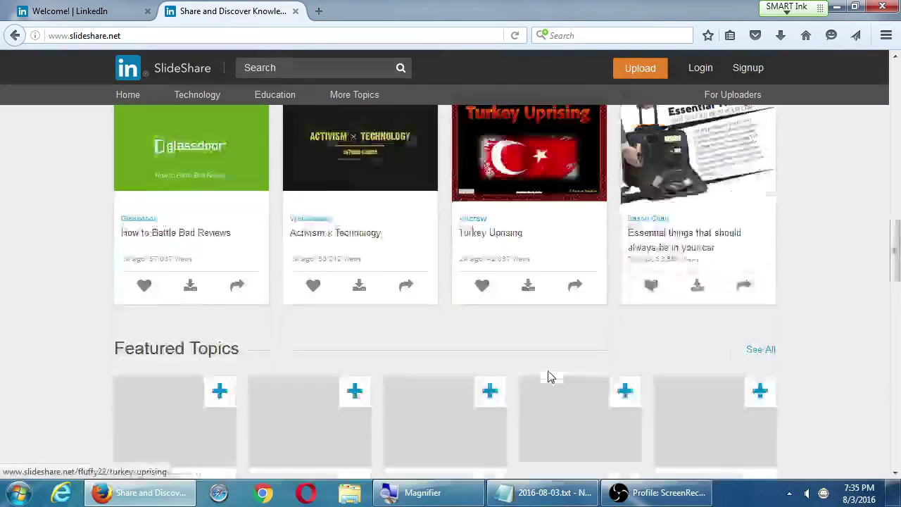
pyautogui.scroll(-3, 552, 377)
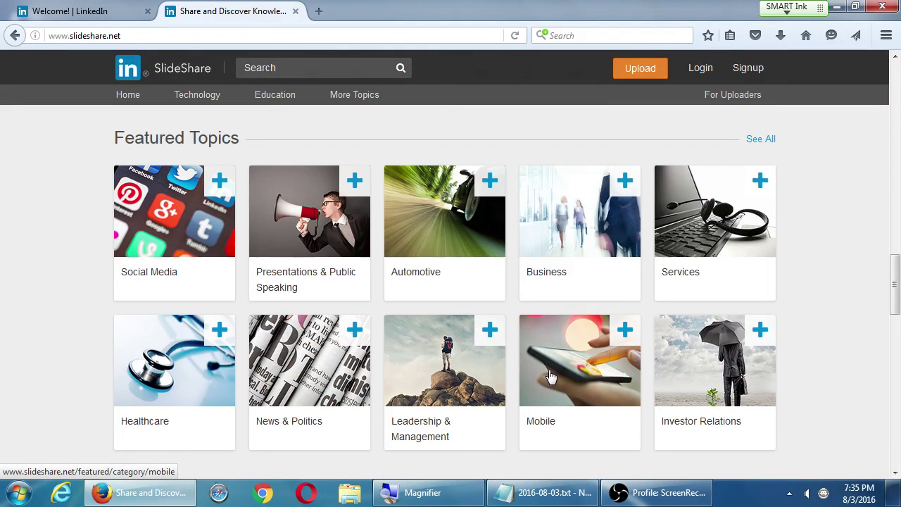
pyautogui.scroll(-5, 551, 377)
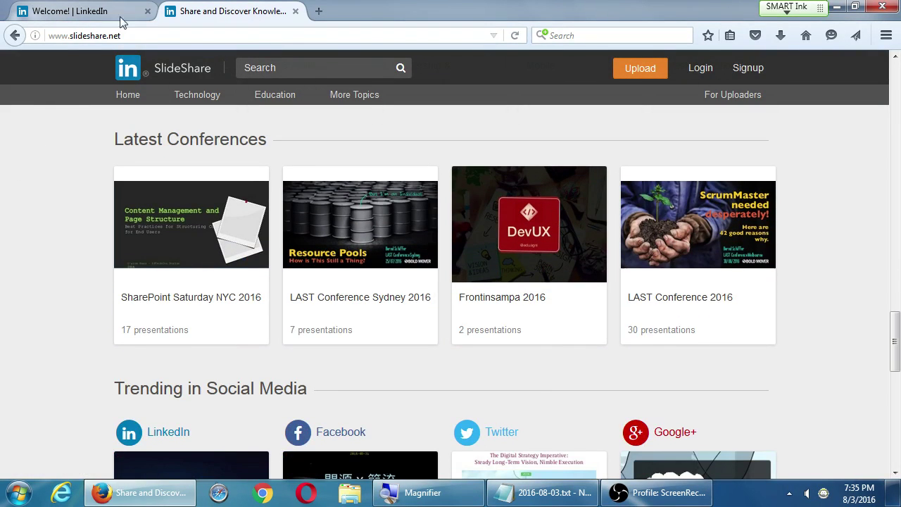
pyautogui.click(88, 12)
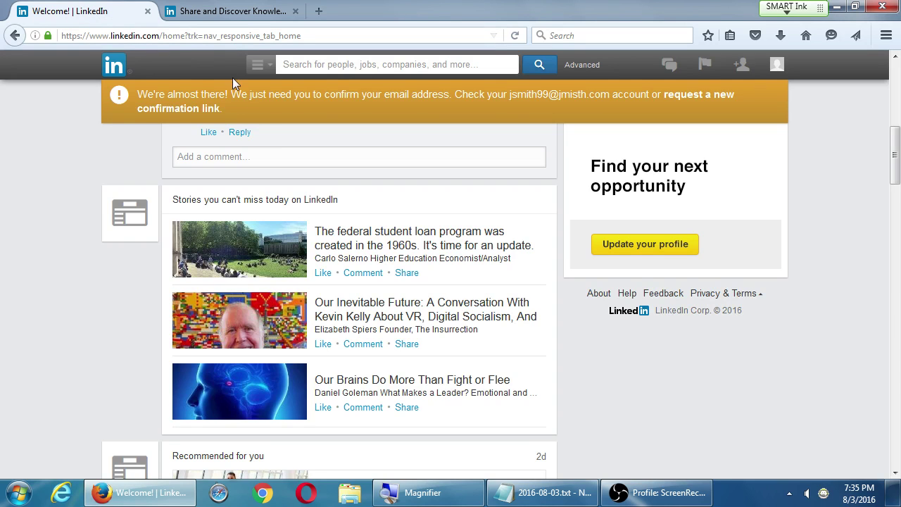
# Step: Open Lynda.com from LinkedIn's Interests > Learning menu and view it in its new tab
pyautogui.scroll(6, 266, 151)
pyautogui.moveTo(349, 87)
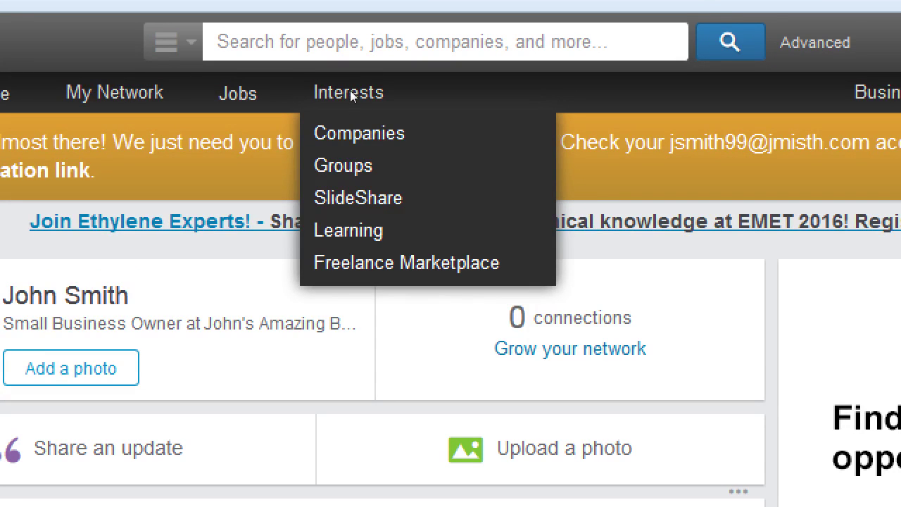
pyautogui.click(363, 166)
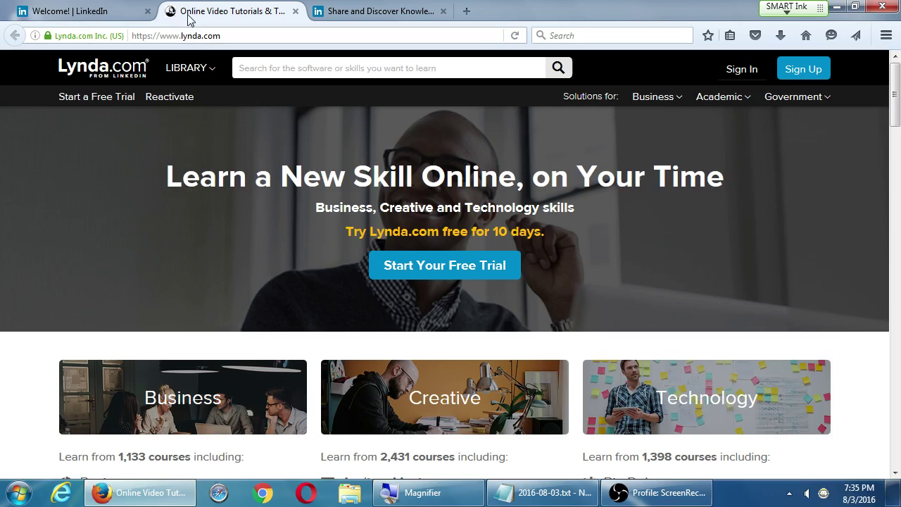
pyautogui.click(74, 12)
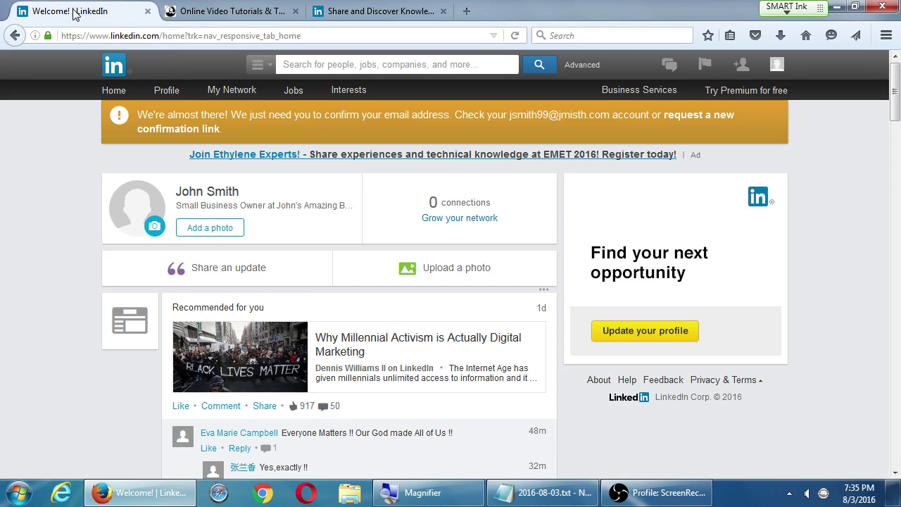
pyautogui.moveTo(357, 90)
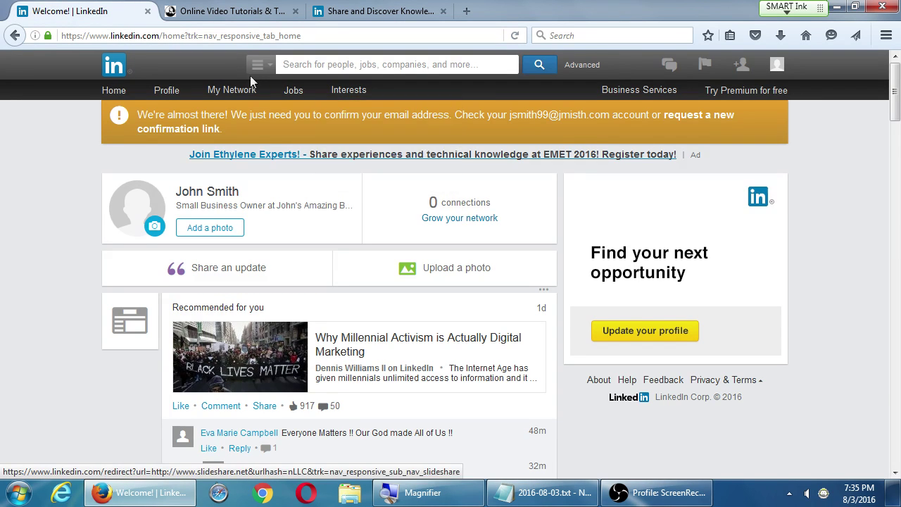
pyautogui.click(222, 11)
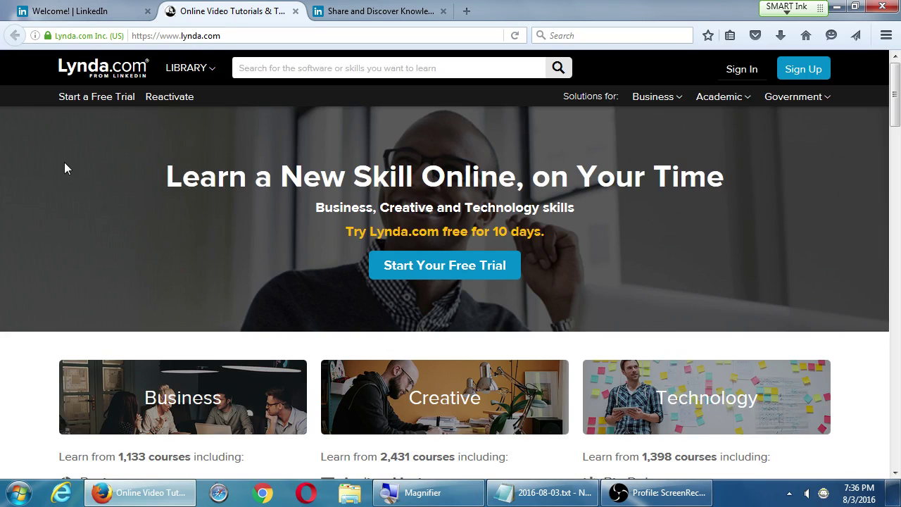
pyautogui.scroll(-5, 134, 252)
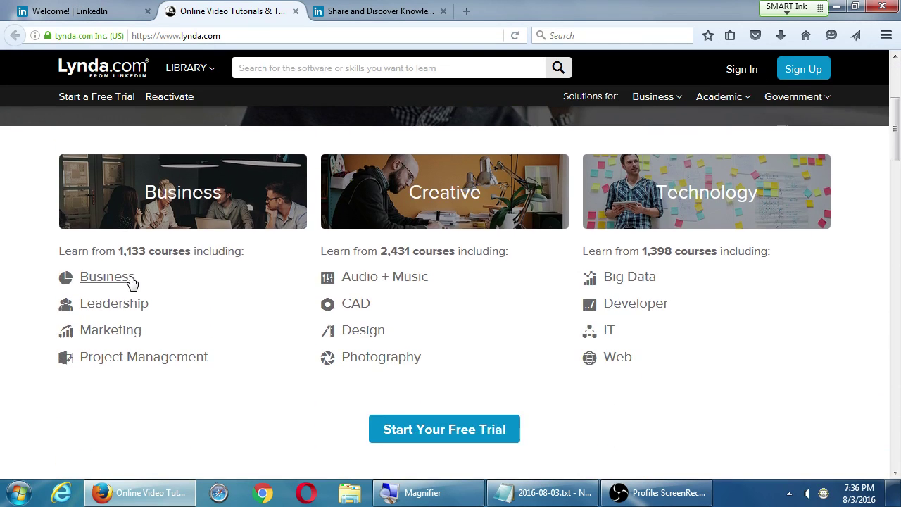
pyautogui.scroll(5, 127, 285)
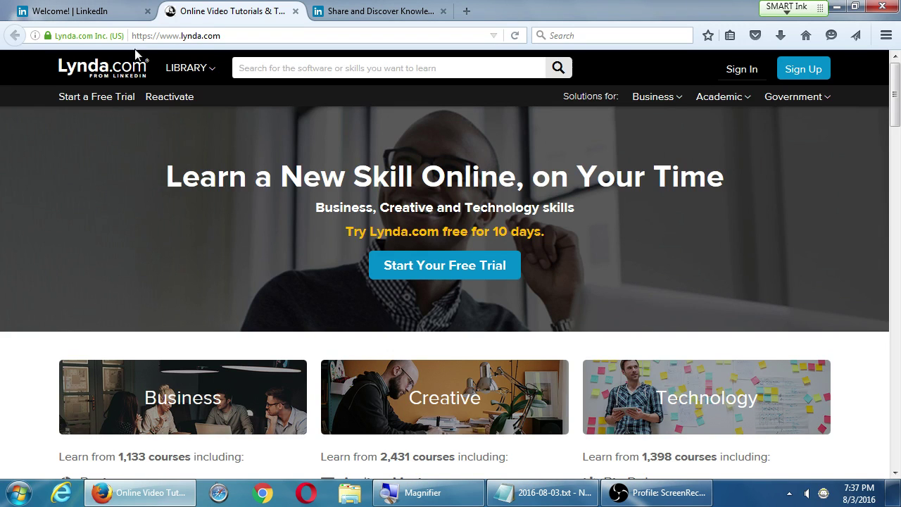
pyautogui.press('super+plus')
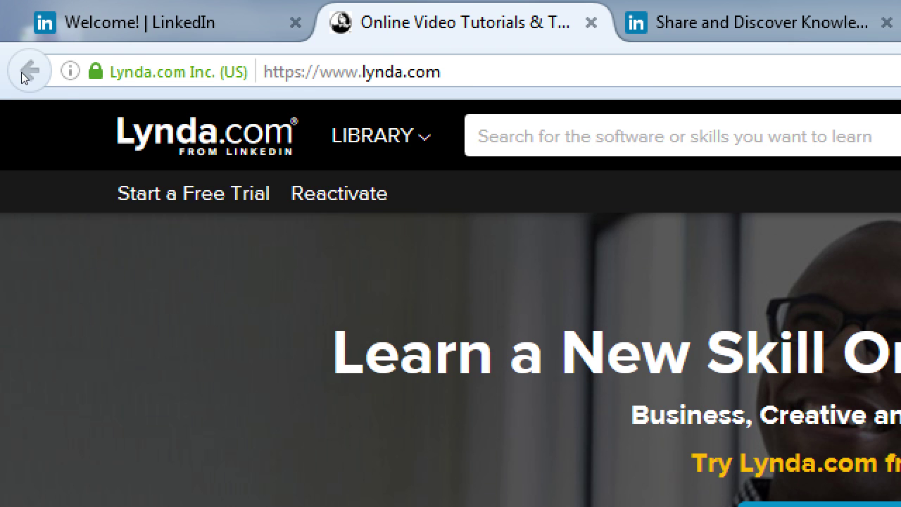
pyautogui.click(70, 15)
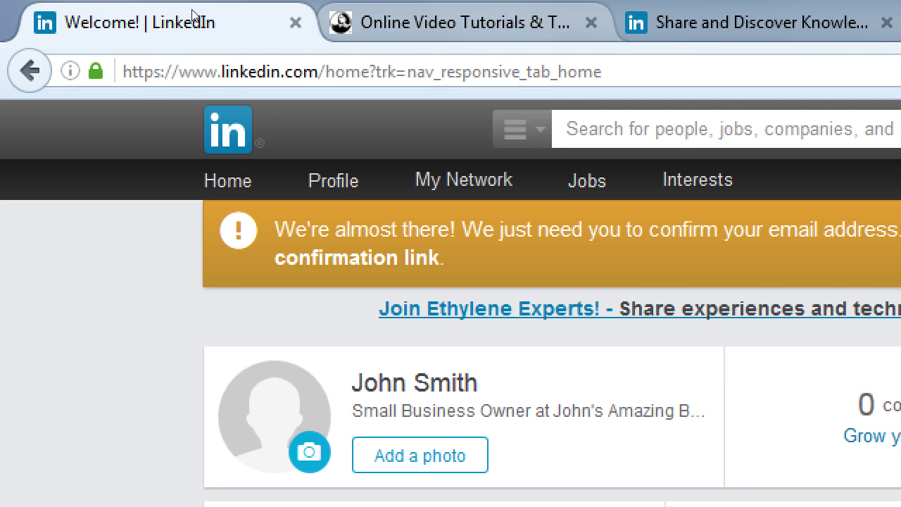
pyautogui.hotkey('ctrl', 'Tab')
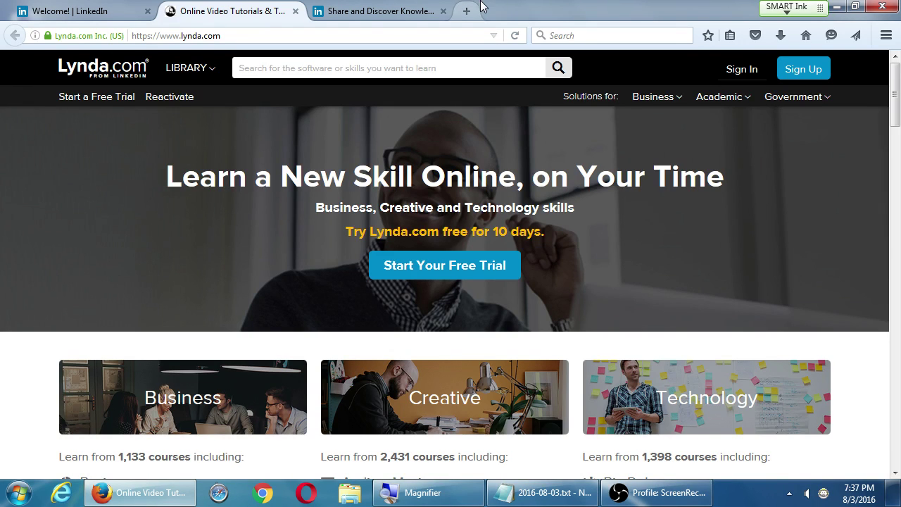
# Step: Close the Lynda.com and SlideShare tabs and open Interests > Freelance Marketplace (ProFinder)
pyautogui.click(296, 12)
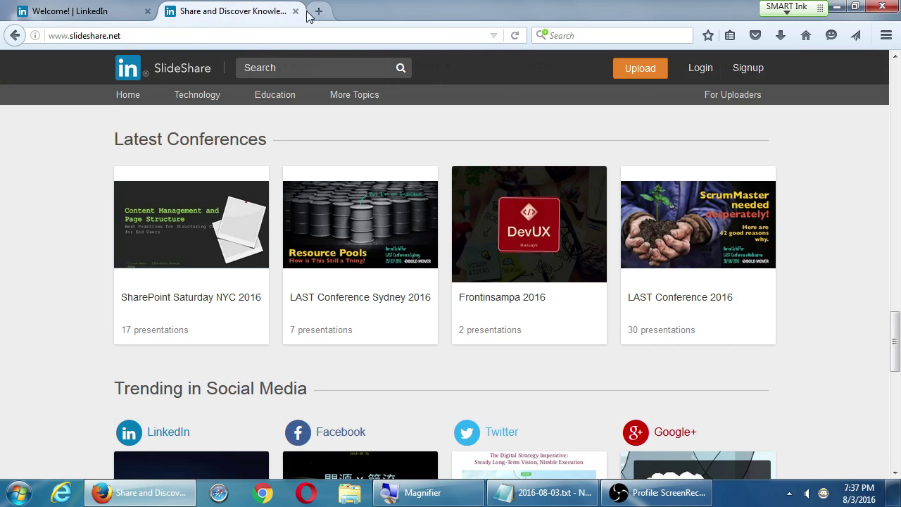
pyautogui.click(296, 12)
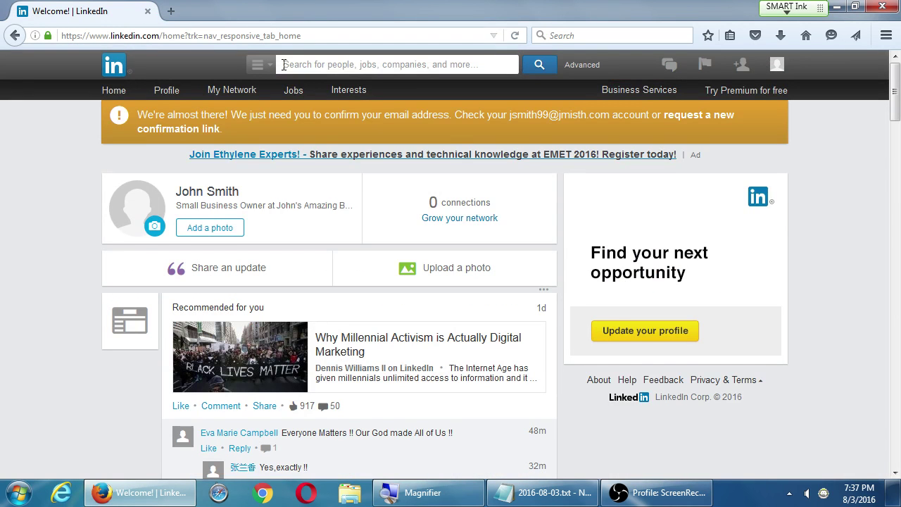
pyautogui.moveTo(344, 87)
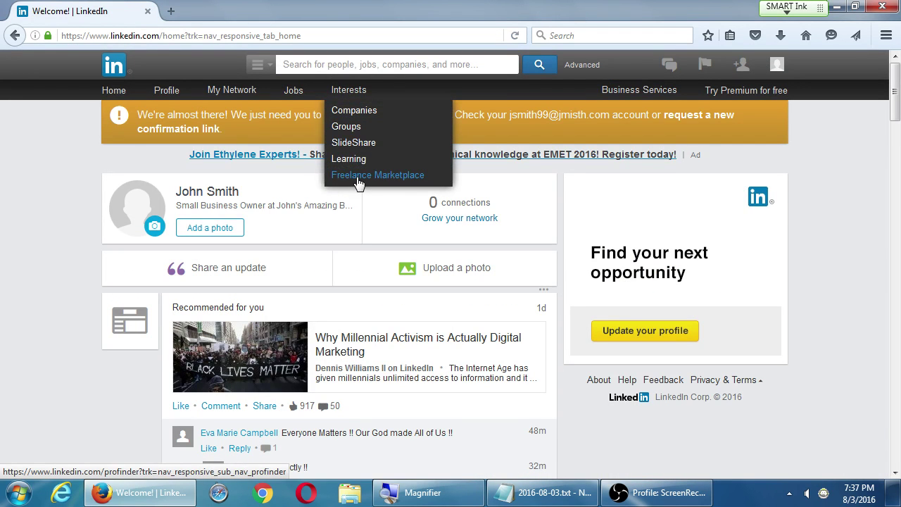
pyautogui.click(356, 176)
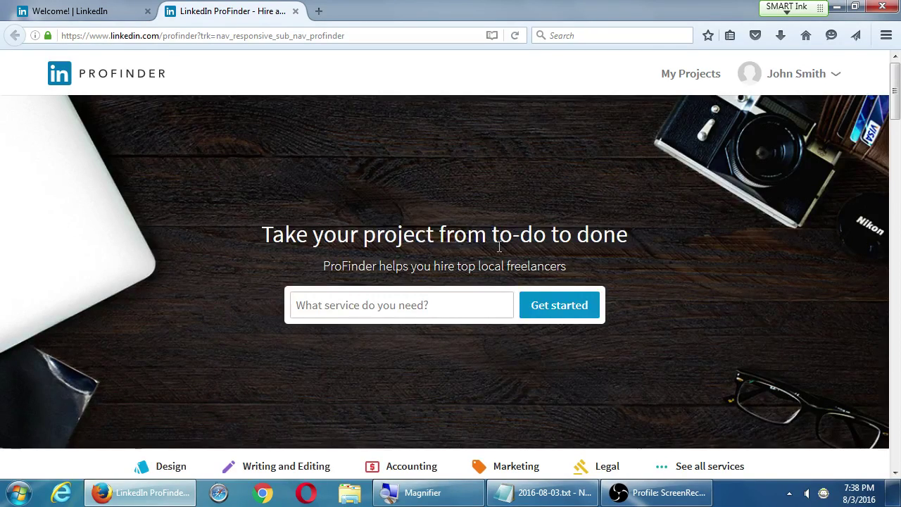
# Step: View the ProFinder landing page, 'Take your project from to-do to done', in its tab
pyautogui.scroll(-5, 518, 224)
pyautogui.scroll(5, 345, 254)
pyautogui.click(121, 11)
pyautogui.moveTo(347, 92)
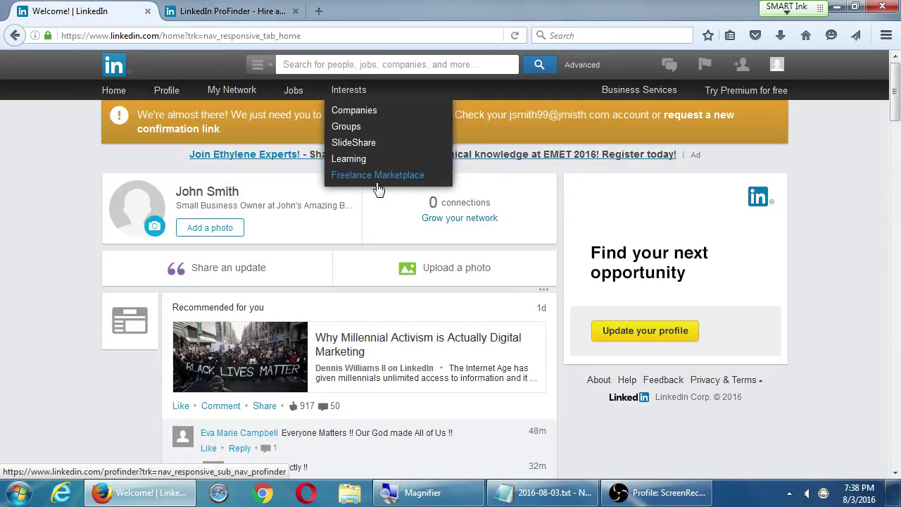
pyautogui.click(234, 13)
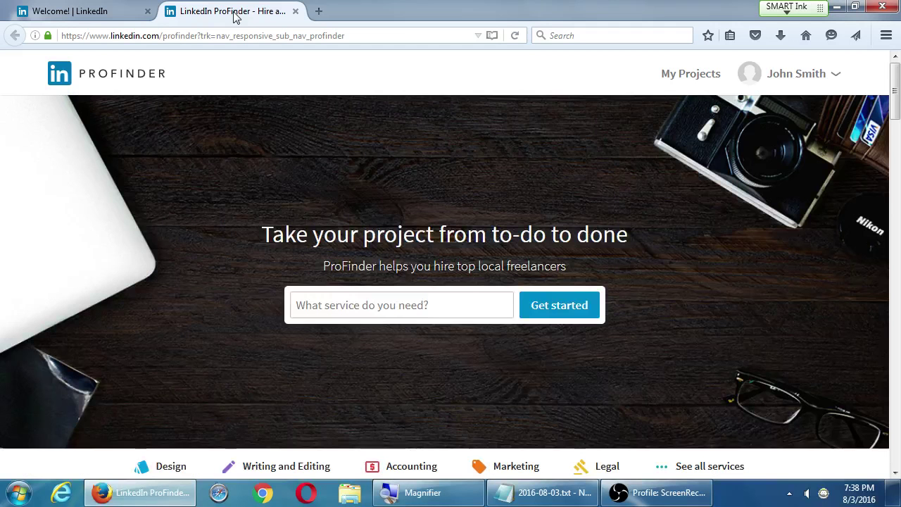
pyautogui.scroll(-2, 338, 229)
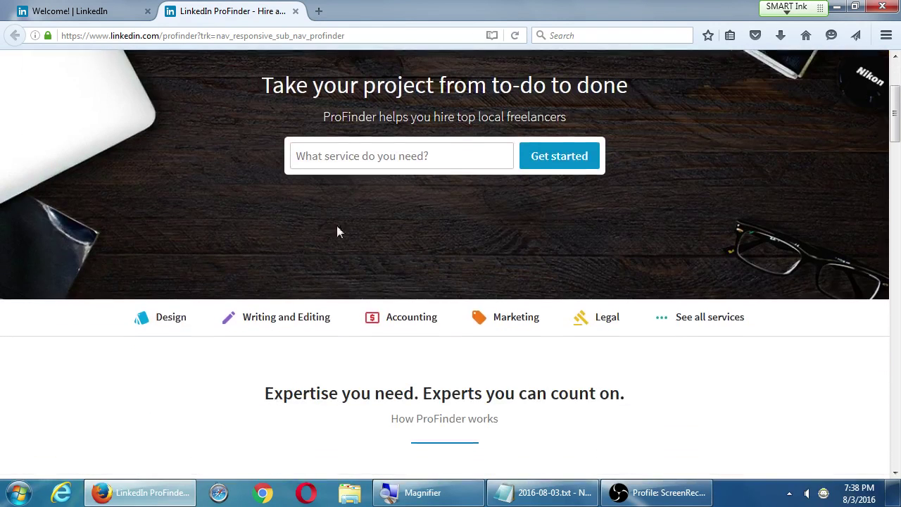
# Step: Search ProFinder for 'logo', choose Logo Design and start the project request form
pyautogui.click(405, 161)
pyautogui.write('logo')
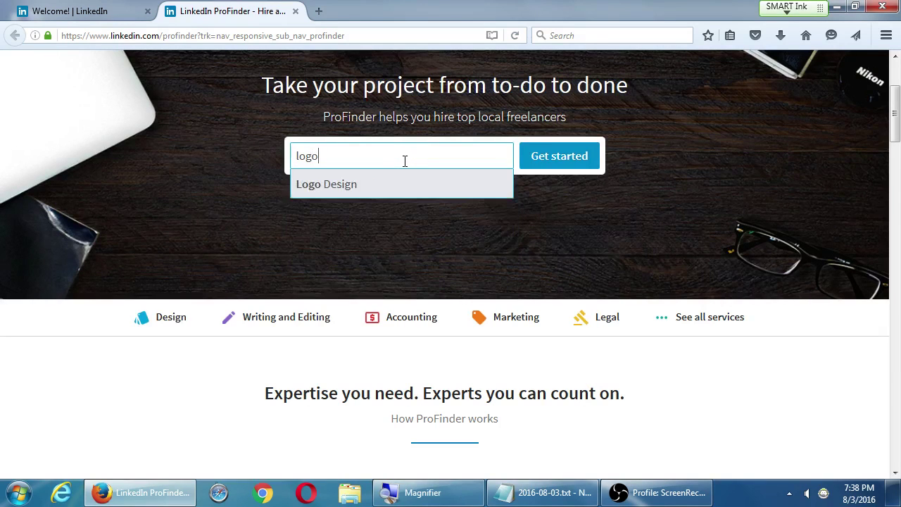
pyautogui.click(415, 186)
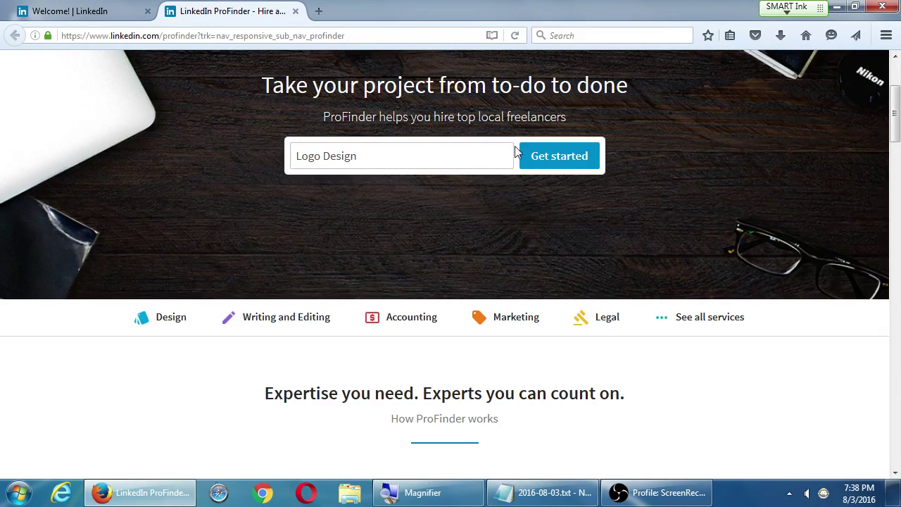
pyautogui.click(548, 158)
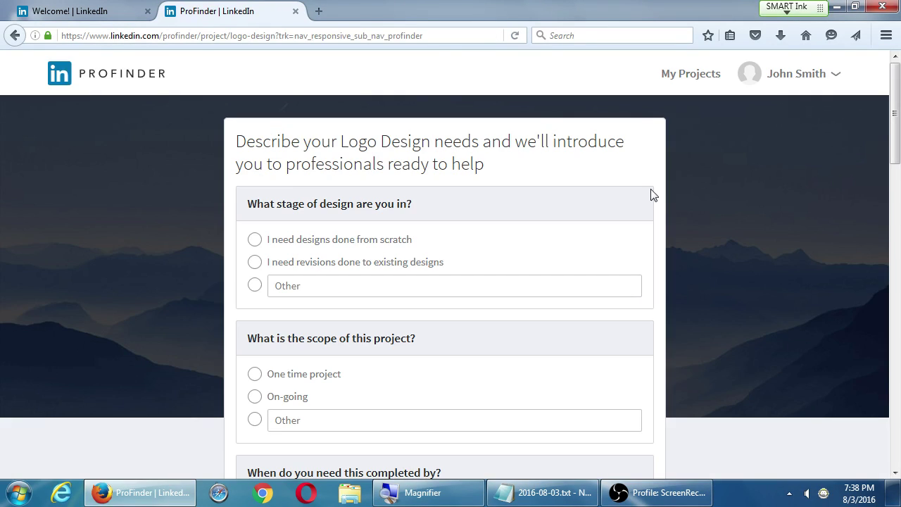
pyautogui.scroll(-15, 533, 244)
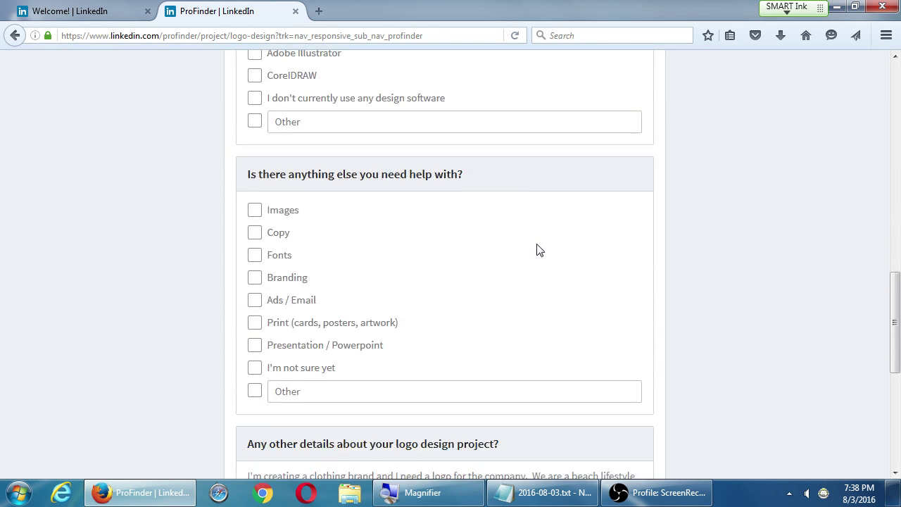
pyautogui.scroll(10, 352, 255)
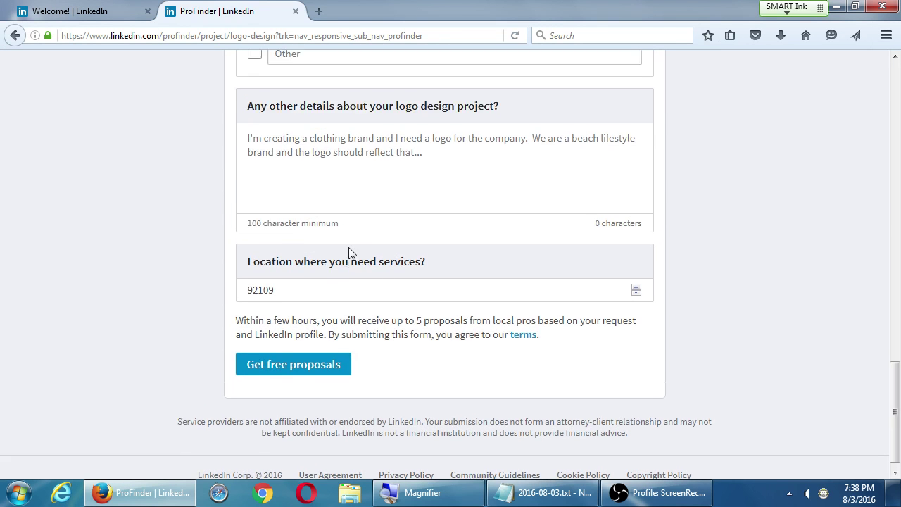
pyautogui.scroll(2, 352, 253)
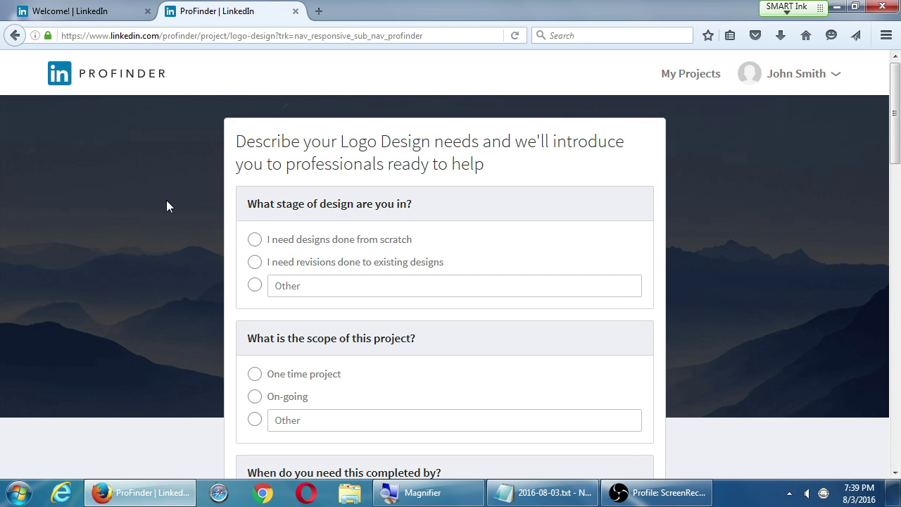
# Step: Load fiverr.com in a new tab and scroll through its home page
pyautogui.hotkey('ctrl', 't')
pyautogui.write('fi')
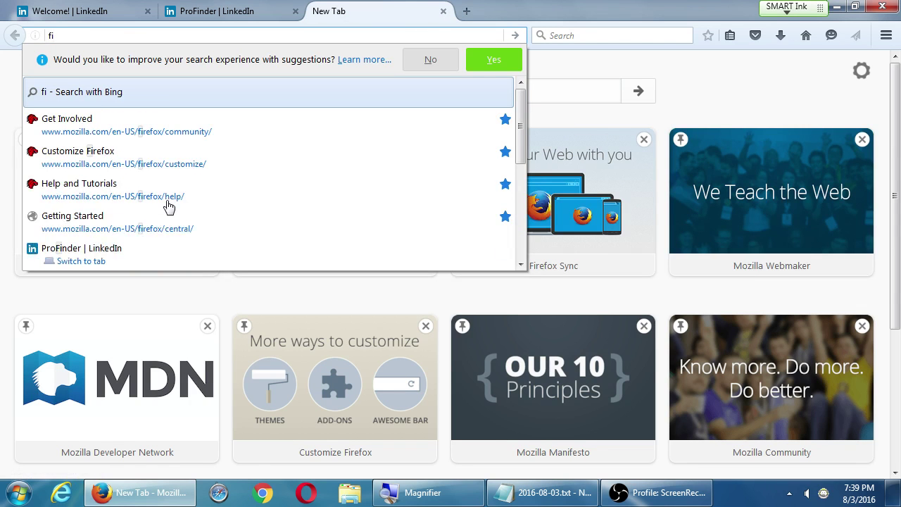
pyautogui.write('verr.com')
pyautogui.press('Return')
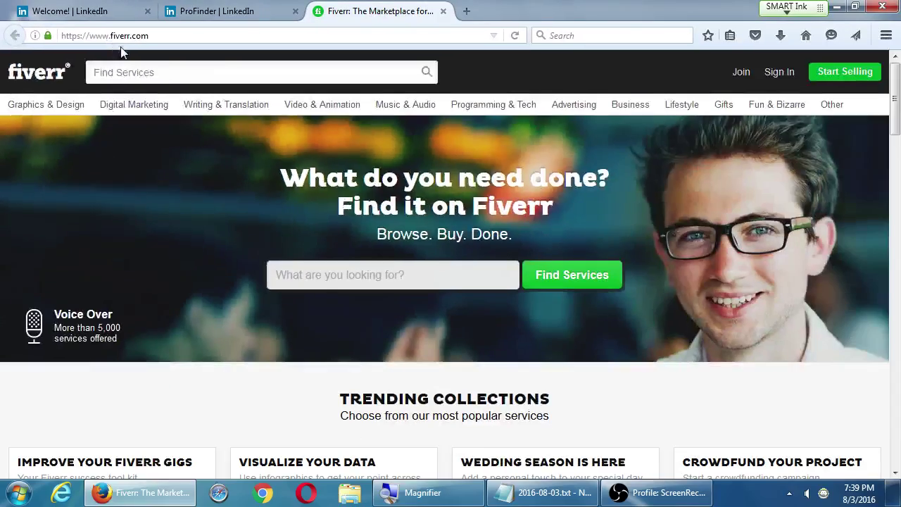
pyautogui.scroll(-3, 347, 342)
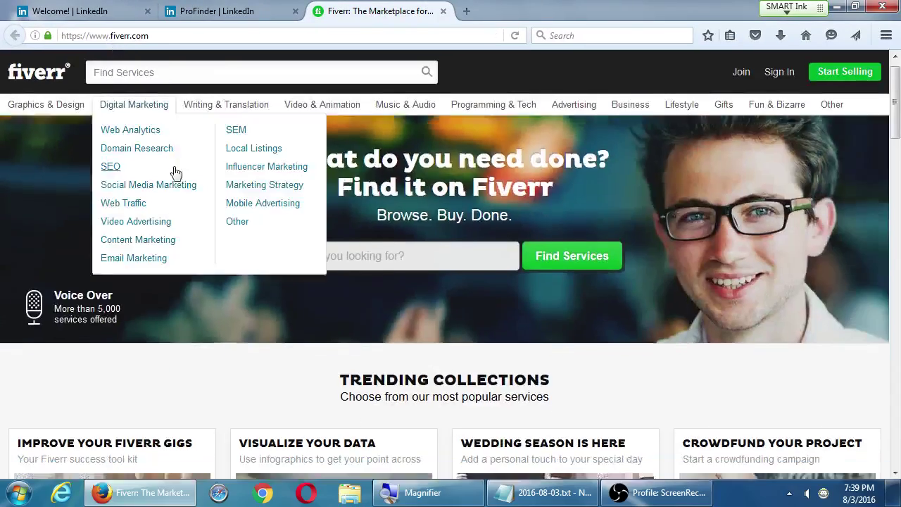
pyautogui.scroll(-2, 431, 230)
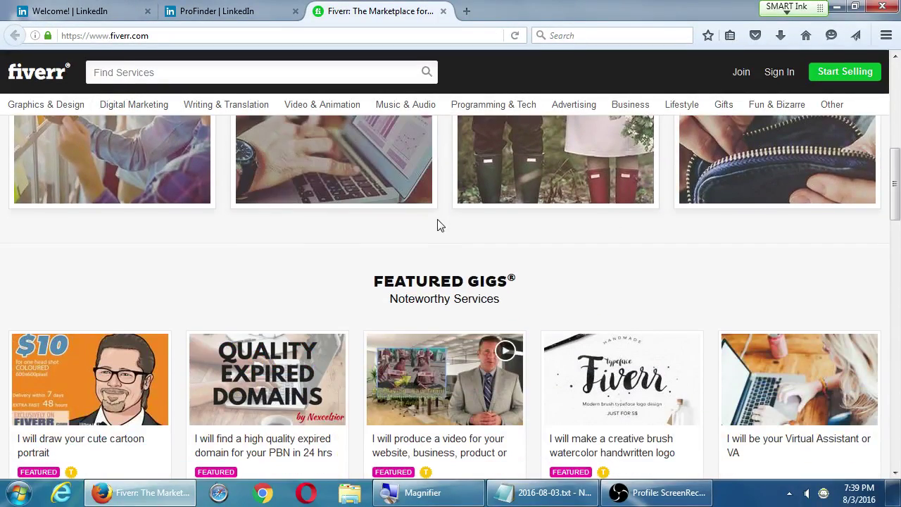
pyautogui.scroll(3, 433, 233)
# Step: Search Fiverr for 'logo', pick the 'business logo' suggestion and browse the $5 gigs
pyautogui.scroll(3, 431, 224)
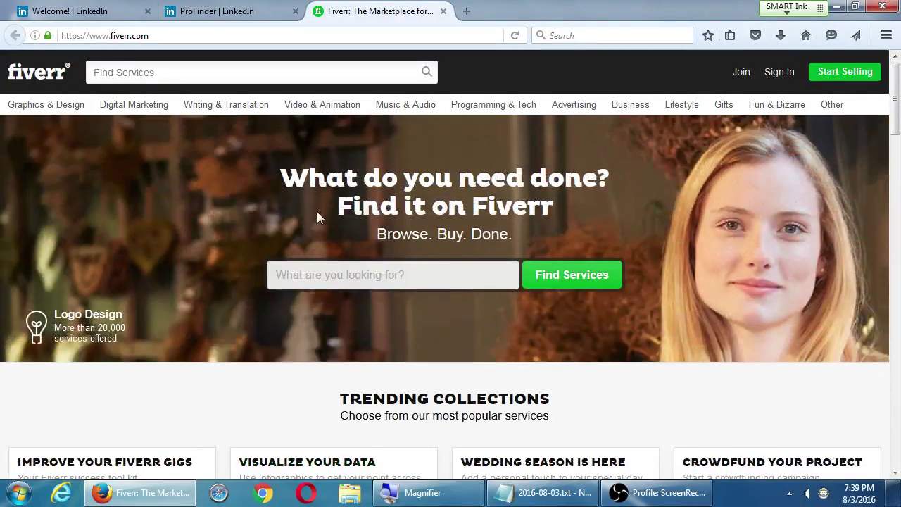
pyautogui.click(359, 269)
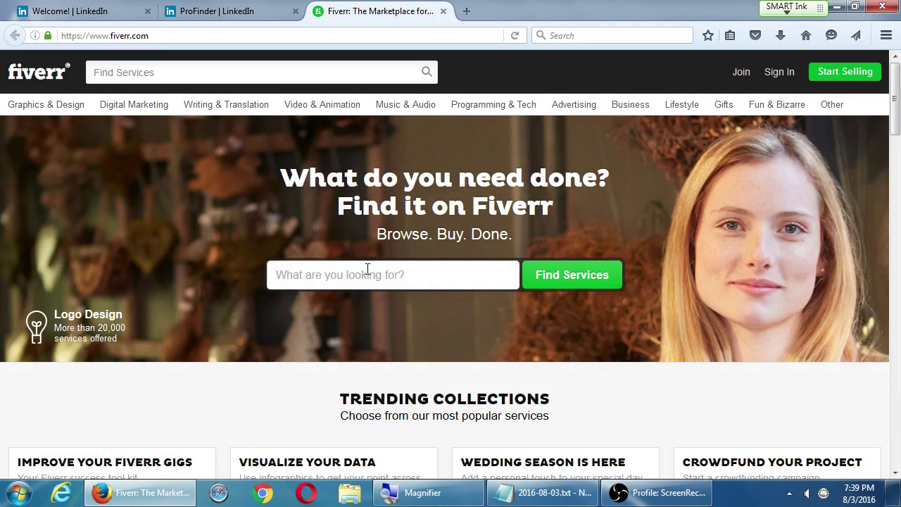
pyautogui.write('logo')
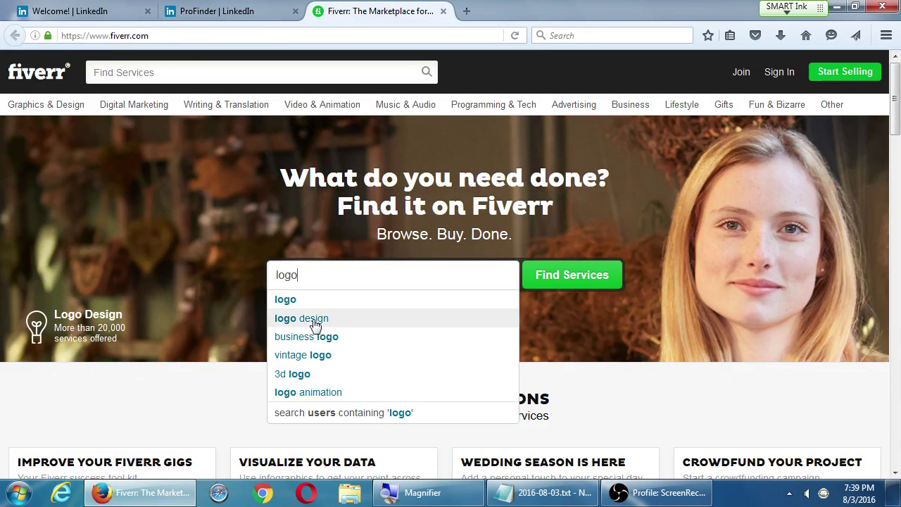
pyautogui.click(306, 336)
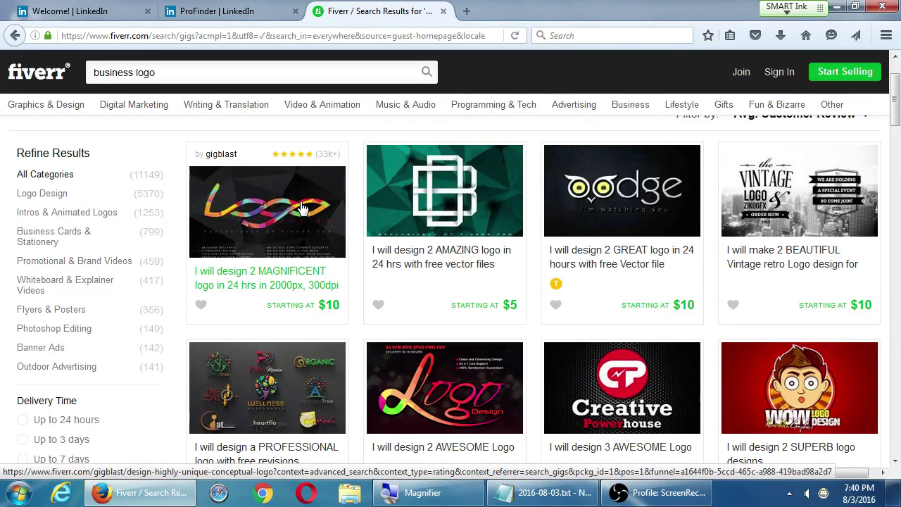
pyautogui.scroll(-15, 288, 219)
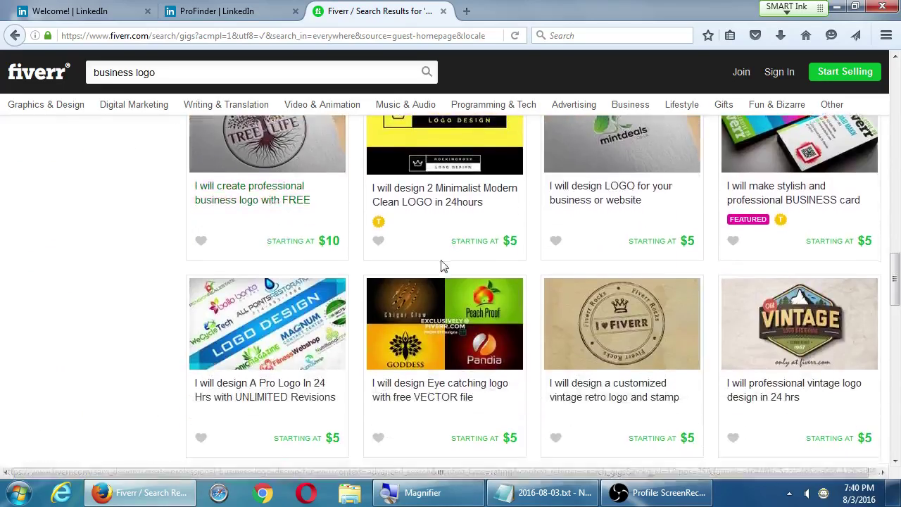
pyautogui.scroll(-4, 536, 247)
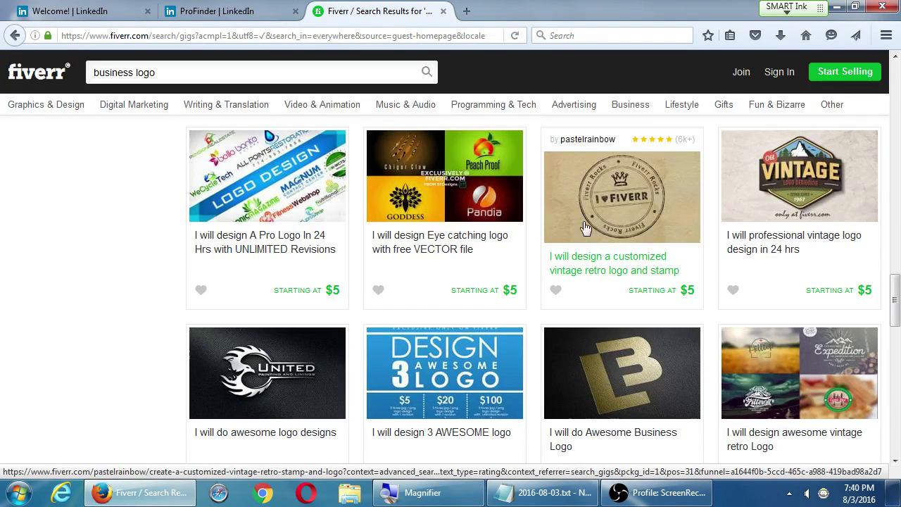
pyautogui.scroll(-3, 459, 317)
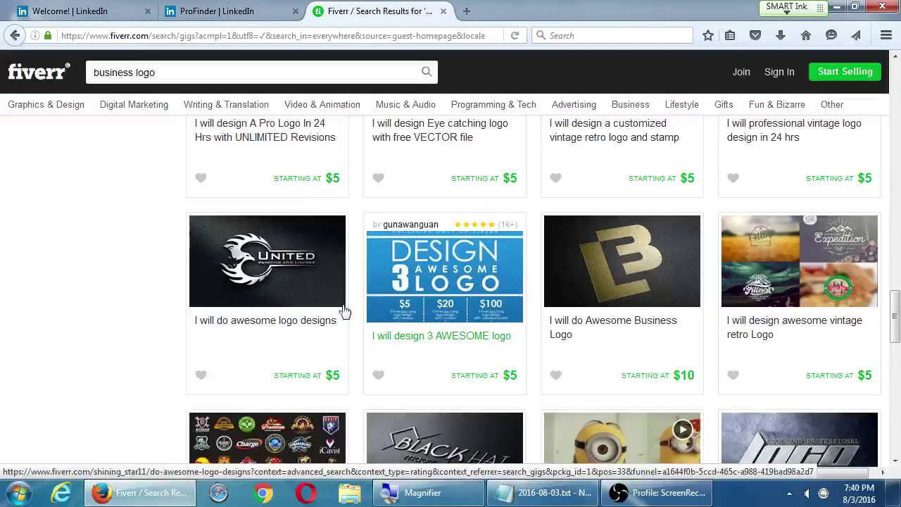
# Step: Open the 'I will do awesome logo designs' gig, dismiss the sign-up popup and review its packages
pyautogui.click(289, 298)
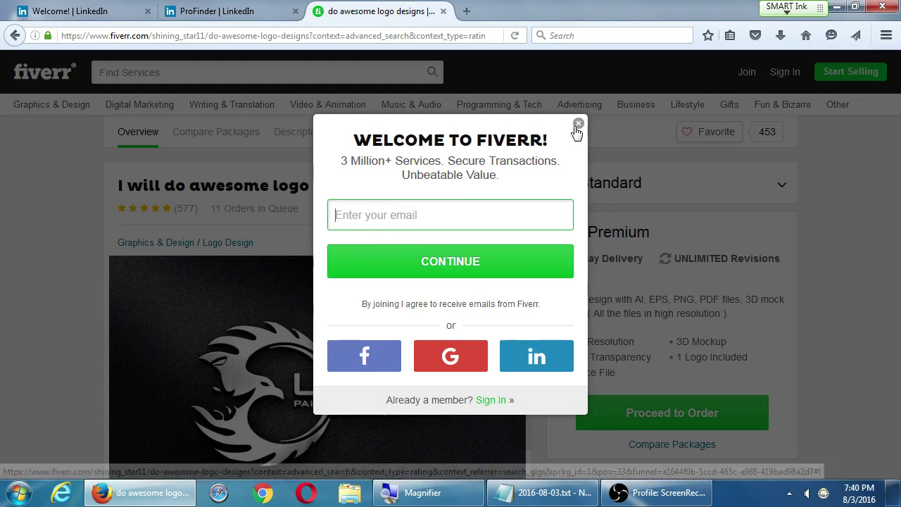
pyautogui.click(578, 124)
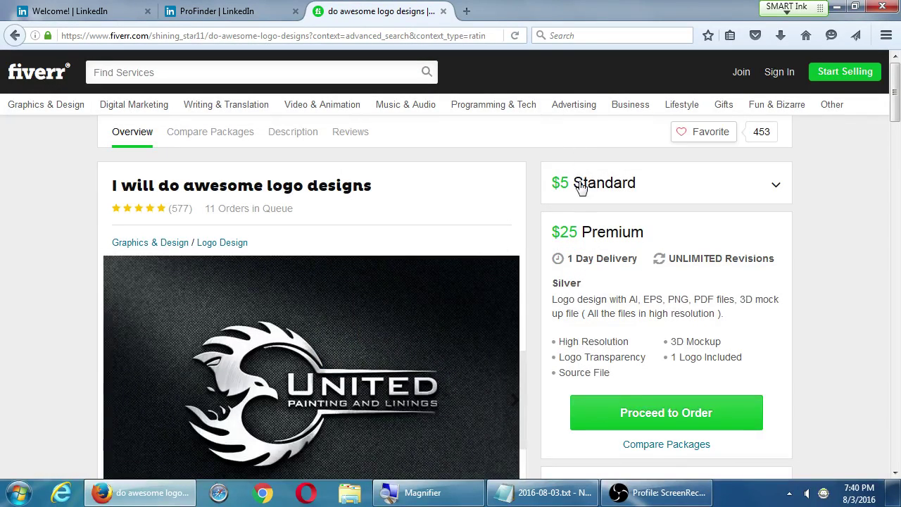
pyautogui.scroll(-5, 541, 261)
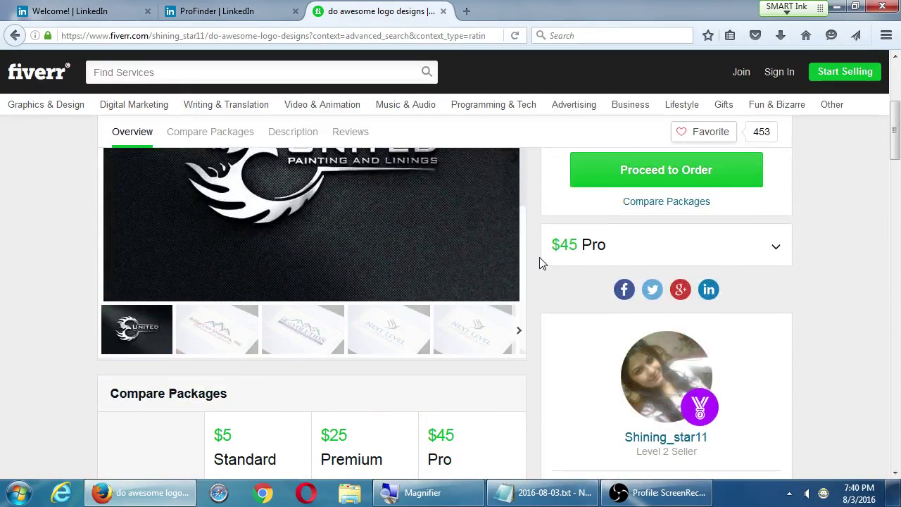
pyautogui.scroll(-6, 540, 262)
pyautogui.scroll(3, 541, 262)
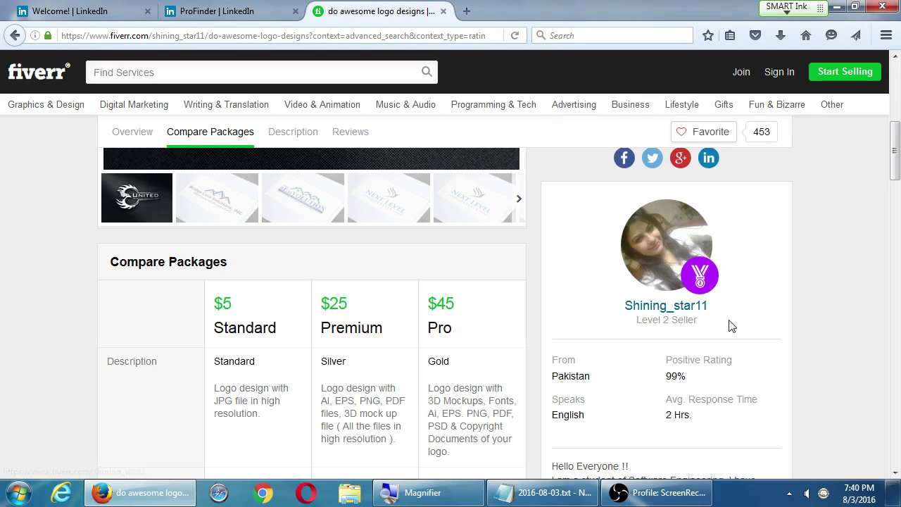
pyautogui.scroll(3, 312, 305)
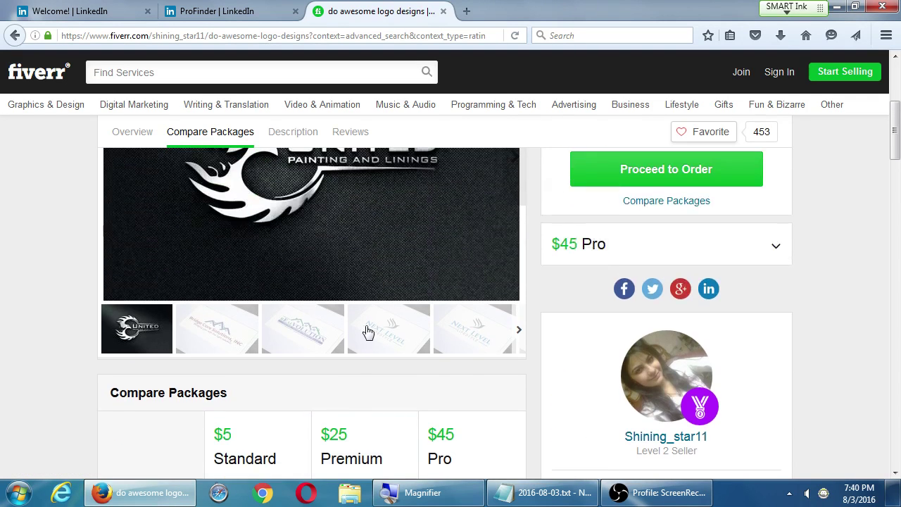
# Step: Read down past the $25 Premium and $45 Pro packages to About This Gig
pyautogui.scroll(-5, 368, 331)
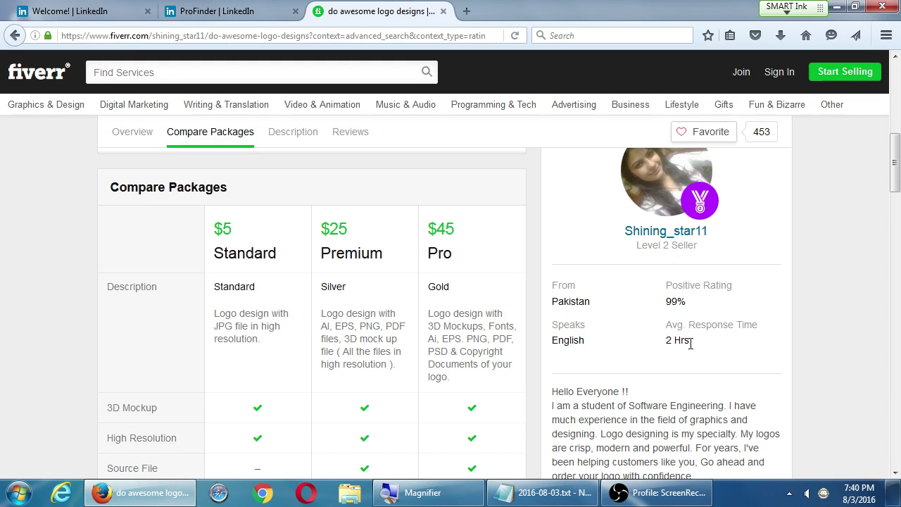
pyautogui.scroll(5, 321, 211)
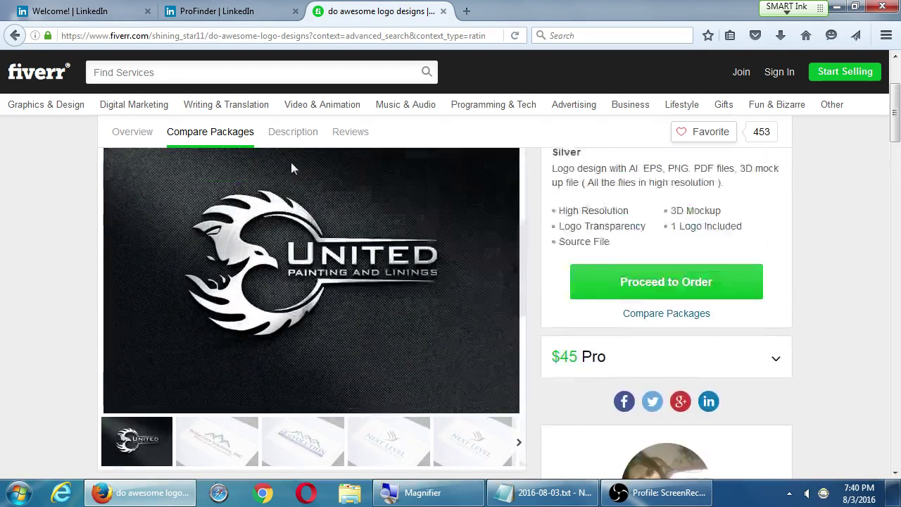
pyautogui.scroll(3, 293, 168)
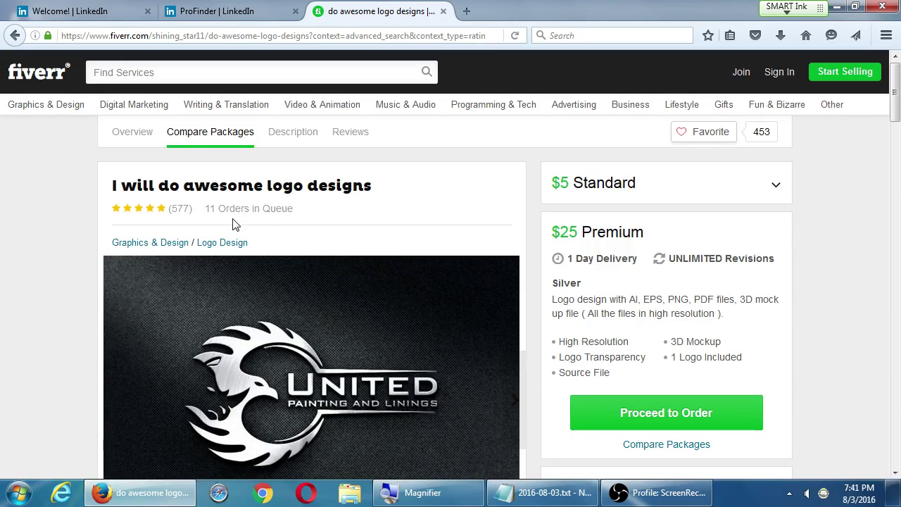
pyautogui.scroll(-3, 526, 250)
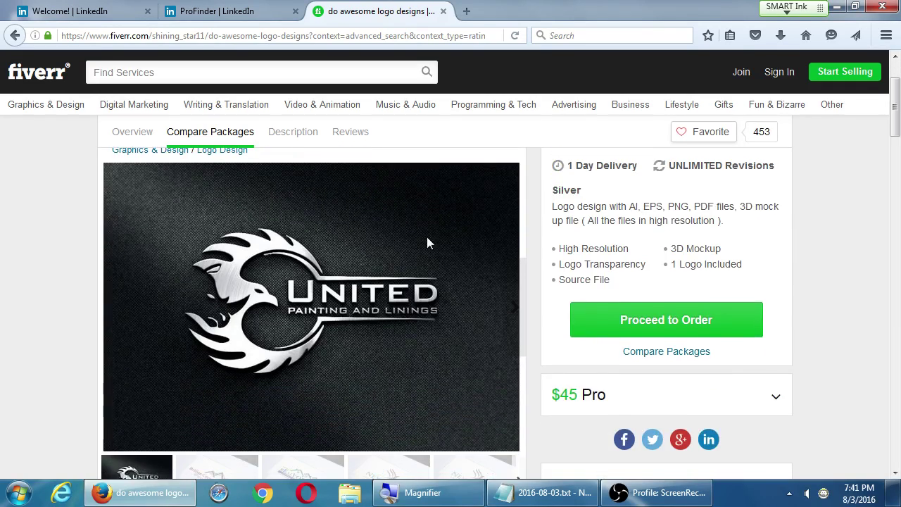
pyautogui.scroll(-15, 426, 241)
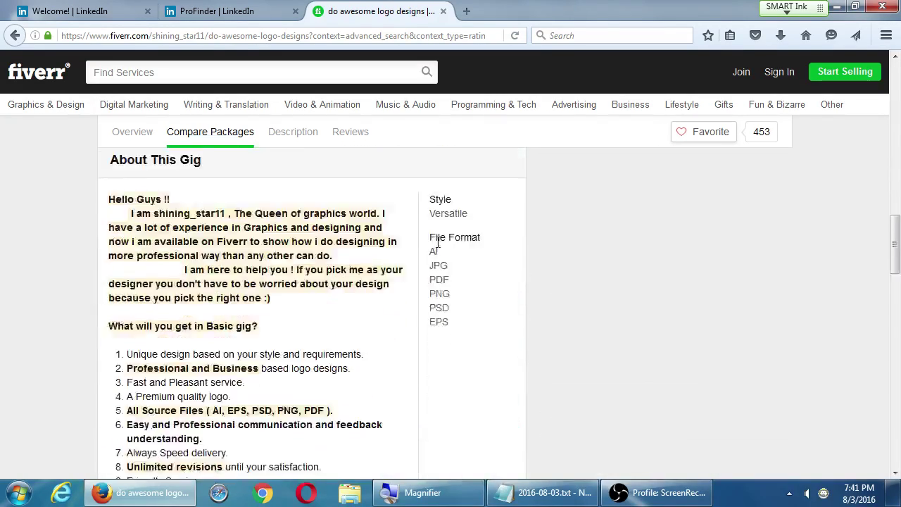
pyautogui.scroll(-5, 439, 249)
pyautogui.scroll(6, 441, 247)
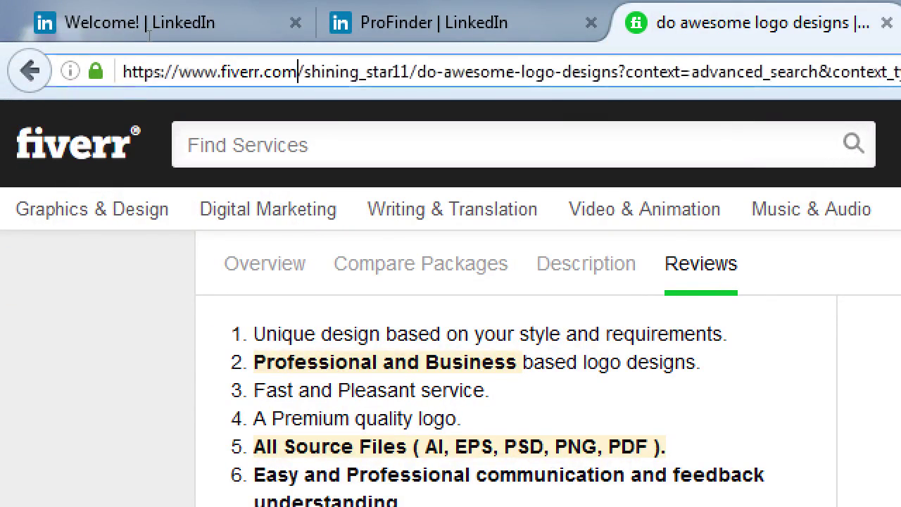
pyautogui.moveTo(298, 71); pyautogui.dragTo(1, 16)
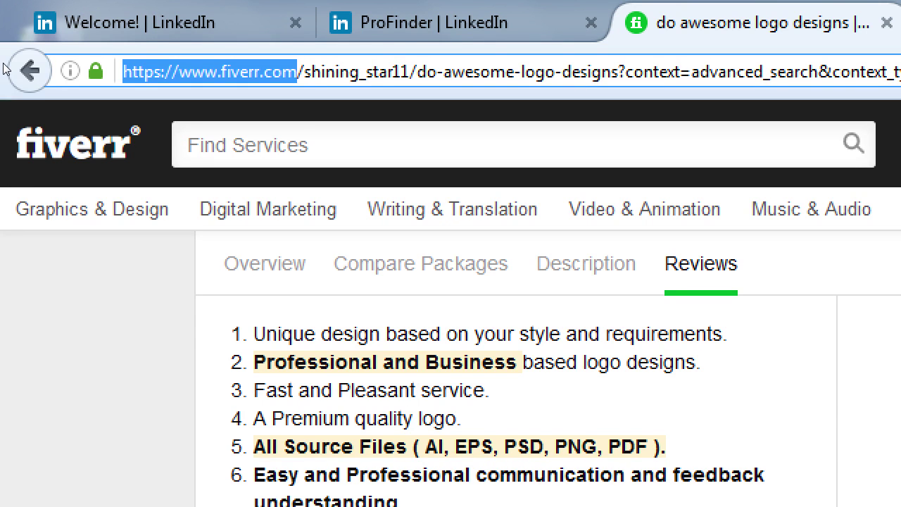
pyautogui.hotkey('alt', 'Tab')
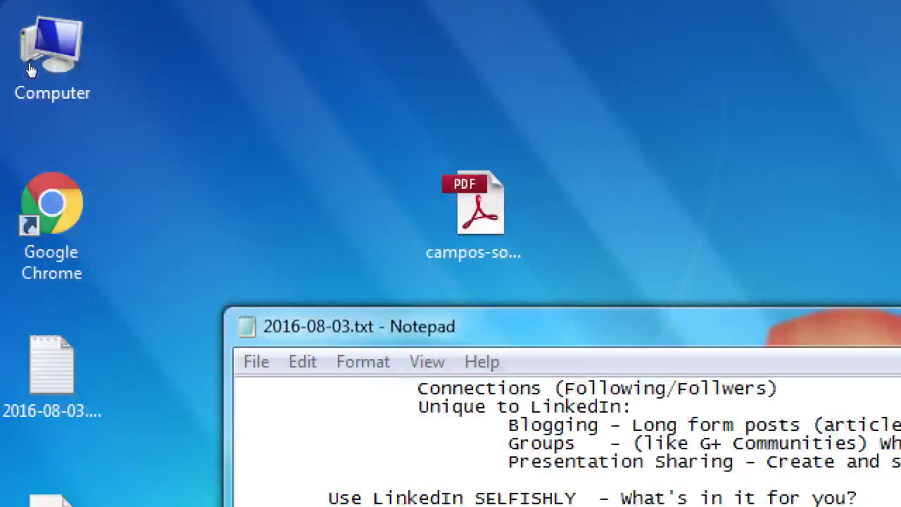
pyautogui.press('Escape')
pyautogui.click(423, 21)
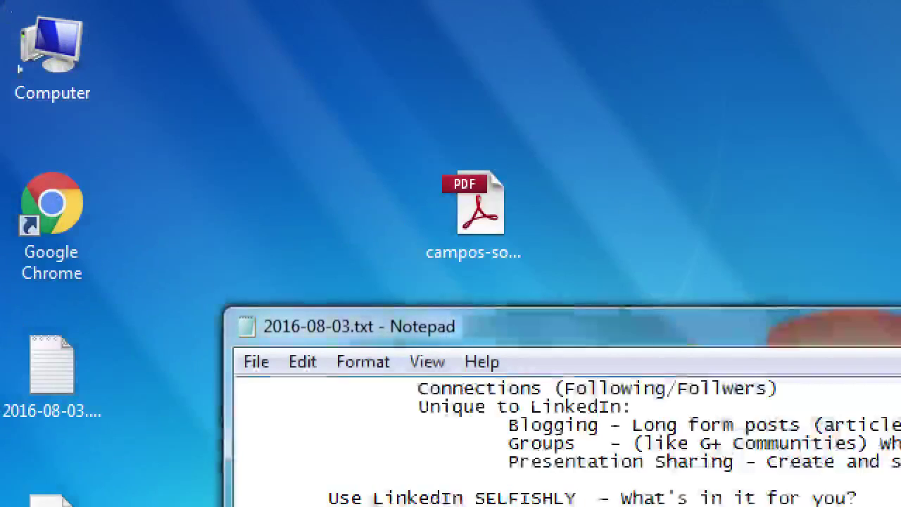
pyautogui.click(845, 485)
pyautogui.press('Return')
pyautogui.press('Return')
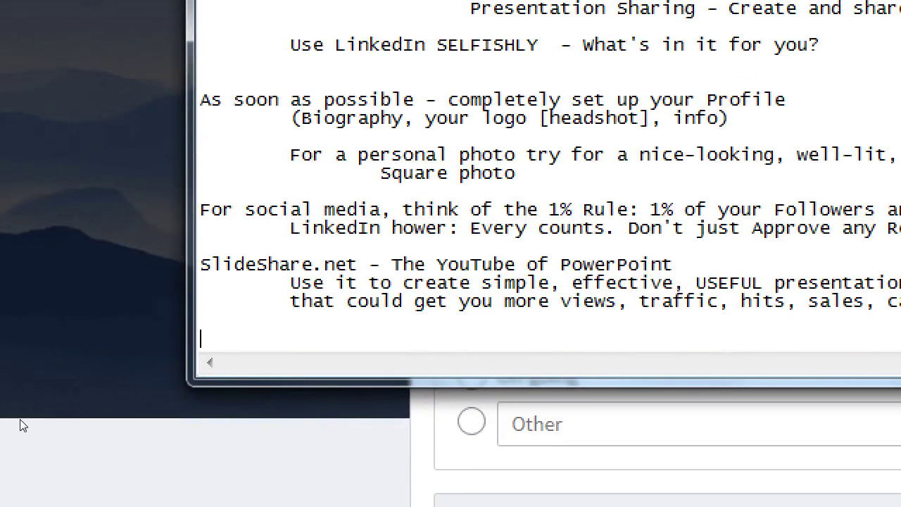
pyautogui.write('https://www.linkedin.com/profinder')
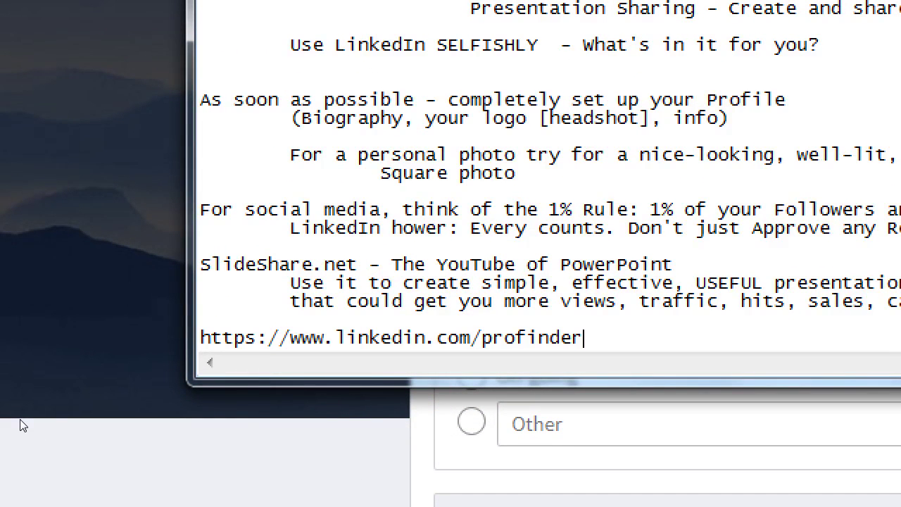
pyautogui.press('Return')
pyautogui.write('h')
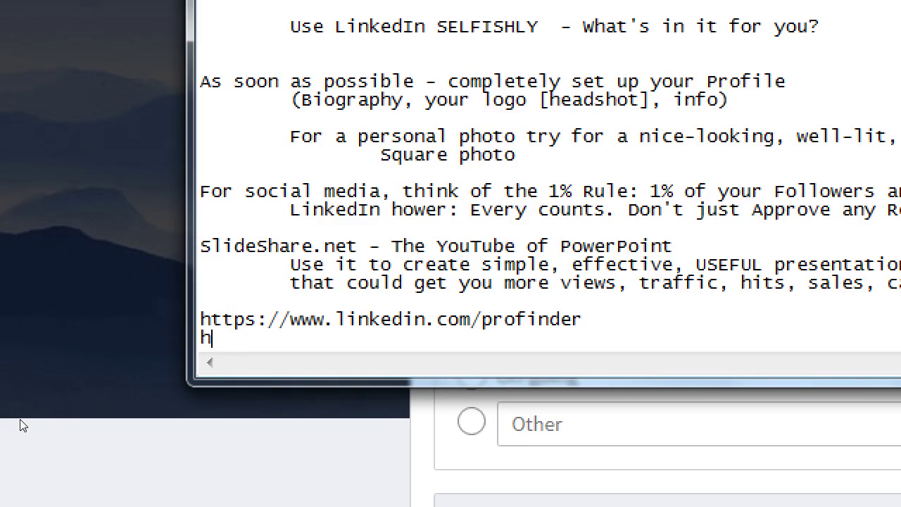
pyautogui.write('ttp://fiver.com')
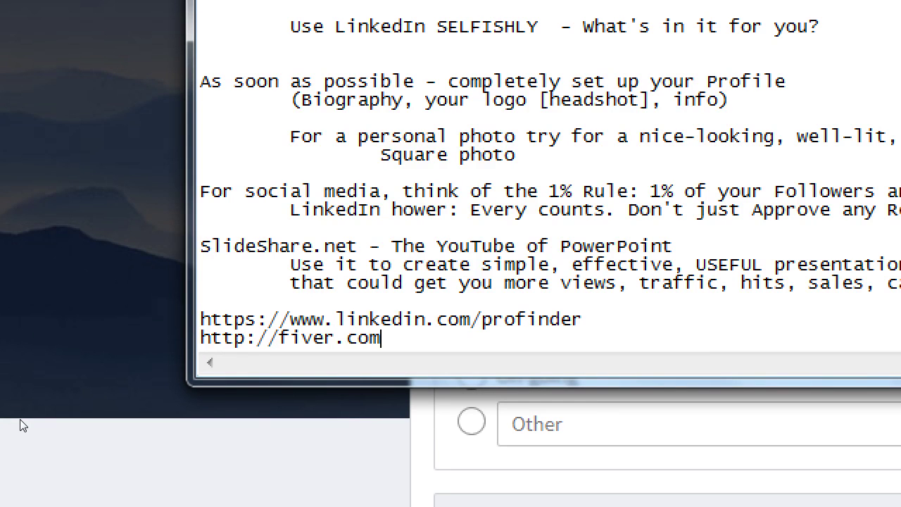
pyautogui.press('Return')
pyautogui.write('h')
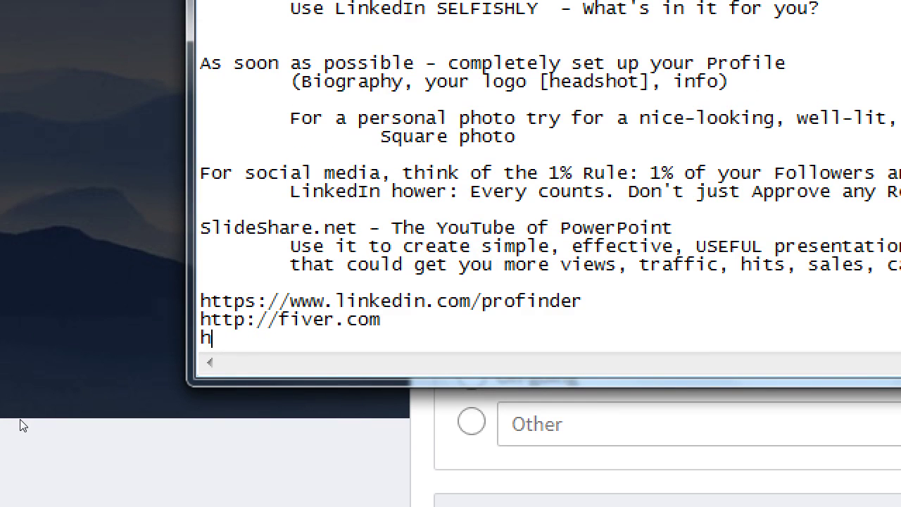
pyautogui.write('ttp://freelancer')
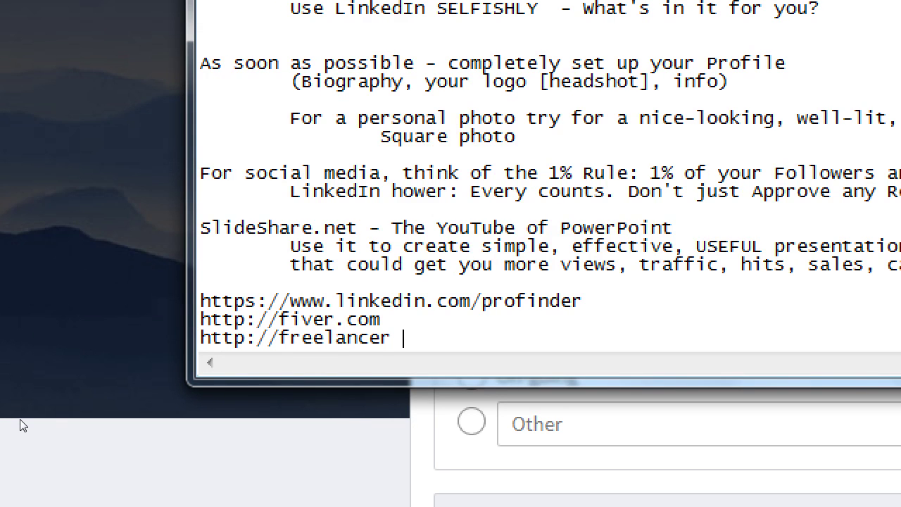
# Step: Label the freelancer and fiver.com lines '(non linkedin)' in a tab-aligned column
pyautogui.press('Tab')
pyautogui.write('(non linkedin)')
pyautogui.hotkey('ctrl', 'shift', 'Left')
pyautogui.hotkey('ctrl', 'shift', 'Left')
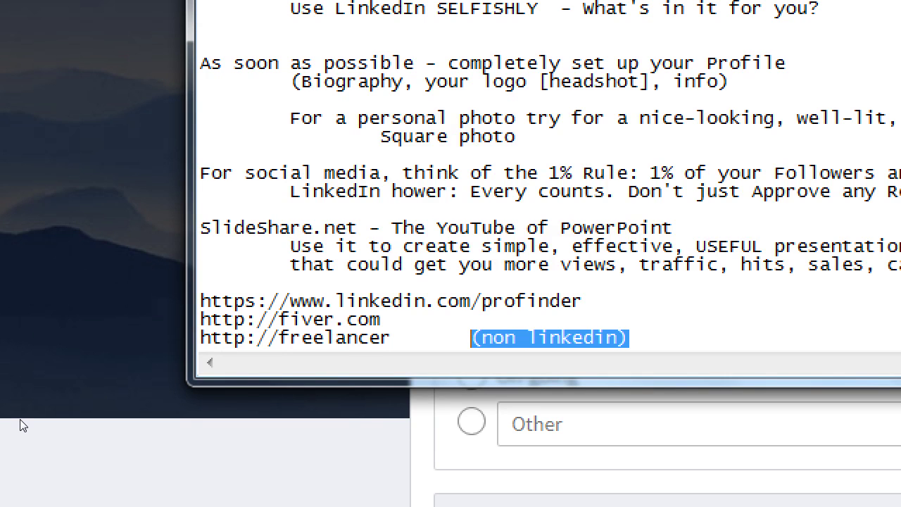
pyautogui.hotkey('ctrl', 'c')
pyautogui.press('Up')
pyautogui.press('Tab')
pyautogui.hotkey('ctrl', 'v')
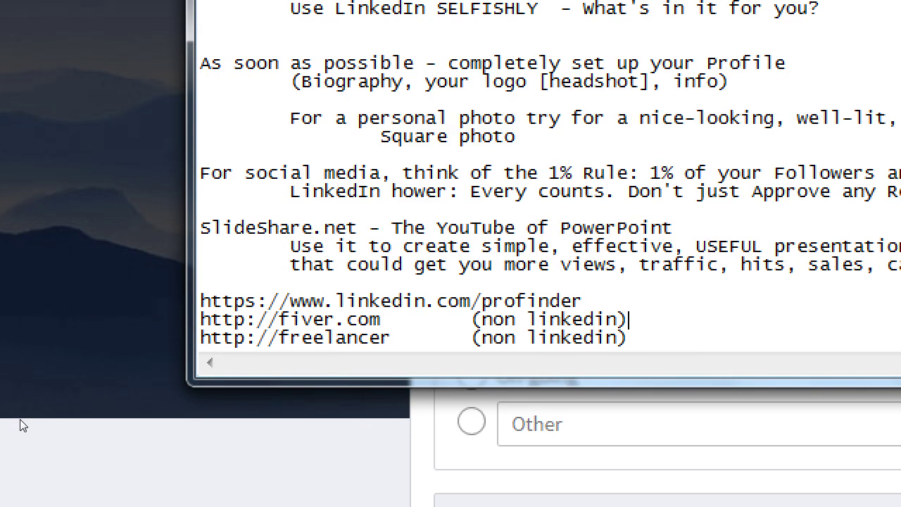
# Step: Label the ProFinder line 'Find a Freelancer to do work for you' and correct fiver.com to fiverr.com
pyautogui.press('Up')
pyautogui.press('Tab')
pyautogui.write('Find a Freelance')
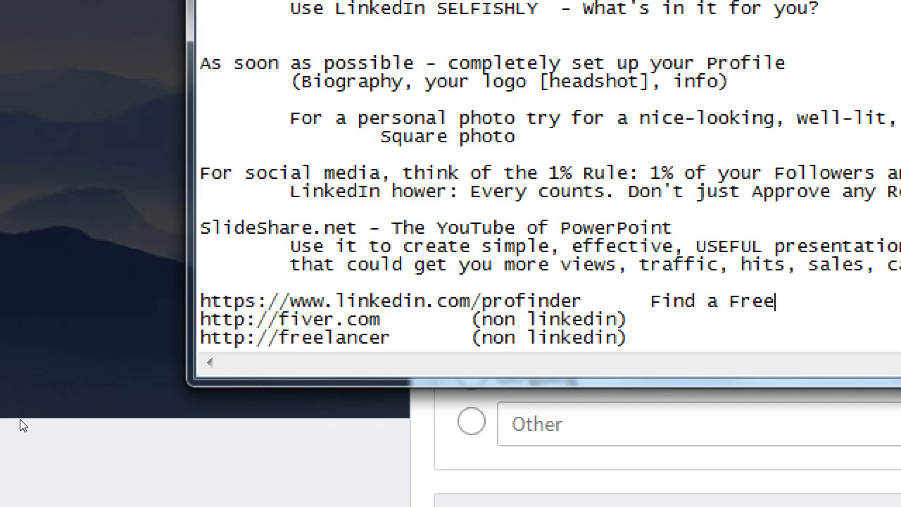
pyautogui.write('r to')
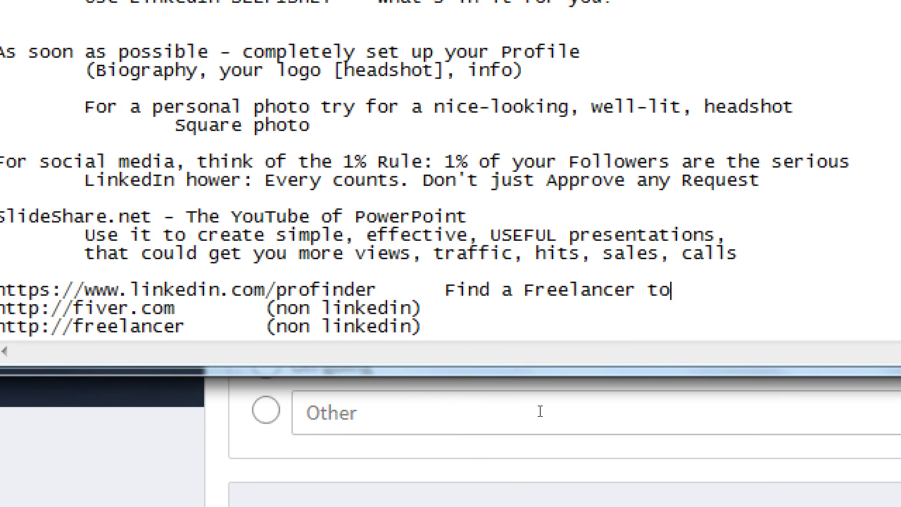
pyautogui.write(' dow or')
pyautogui.press('BackSpace')
pyautogui.press('BackSpace')
pyautogui.press('BackSpace')
pyautogui.press('BackSpace')
pyautogui.write('work for you')
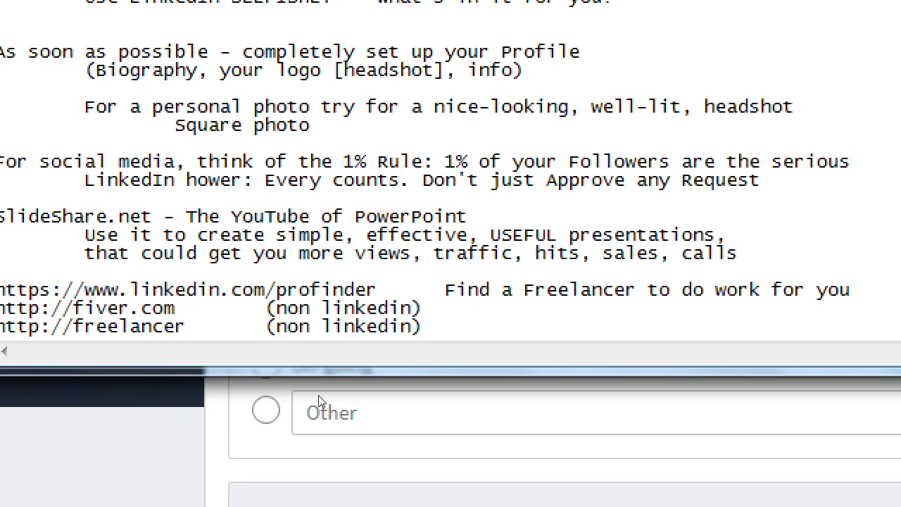
pyautogui.click(131, 309)
pyautogui.write('r')
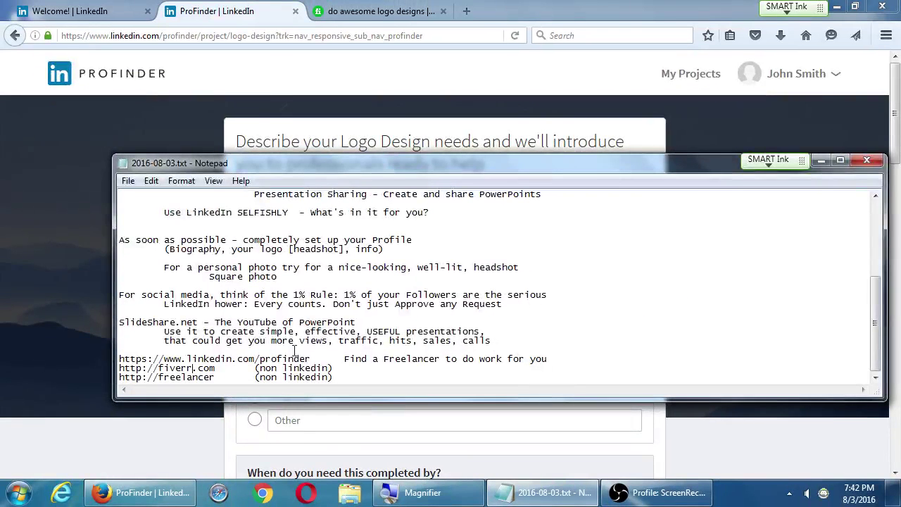
# Step: Close the ProFinder tab and then the Fiverr logo gig tab
pyautogui.click(295, 11)
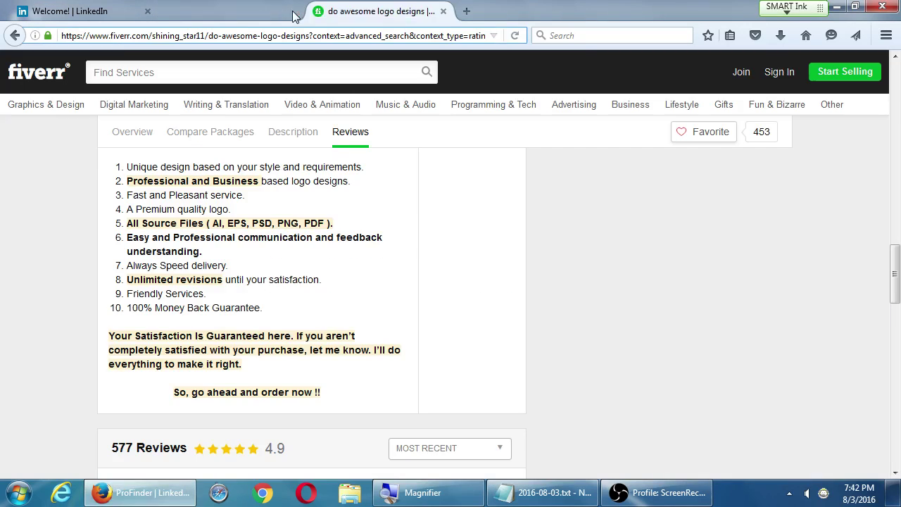
pyautogui.click(295, 12)
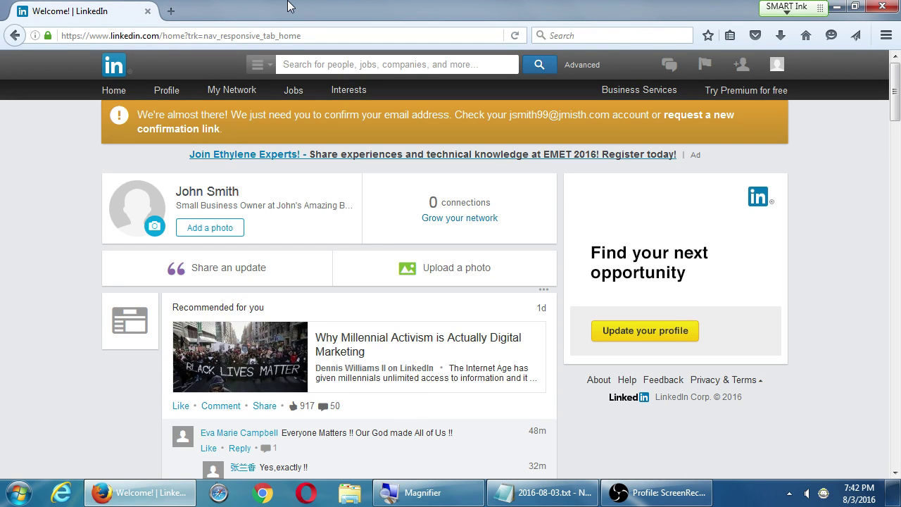
pyautogui.click(669, 495)
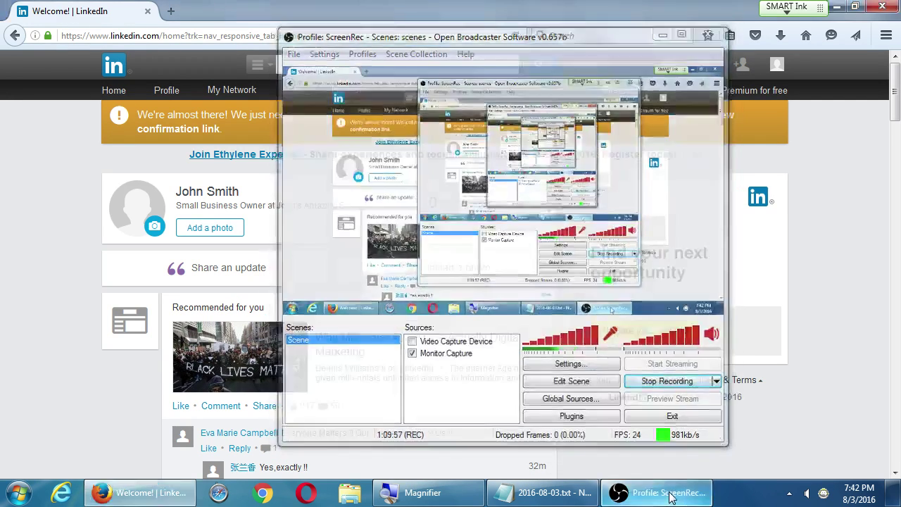
pyautogui.click(669, 496)
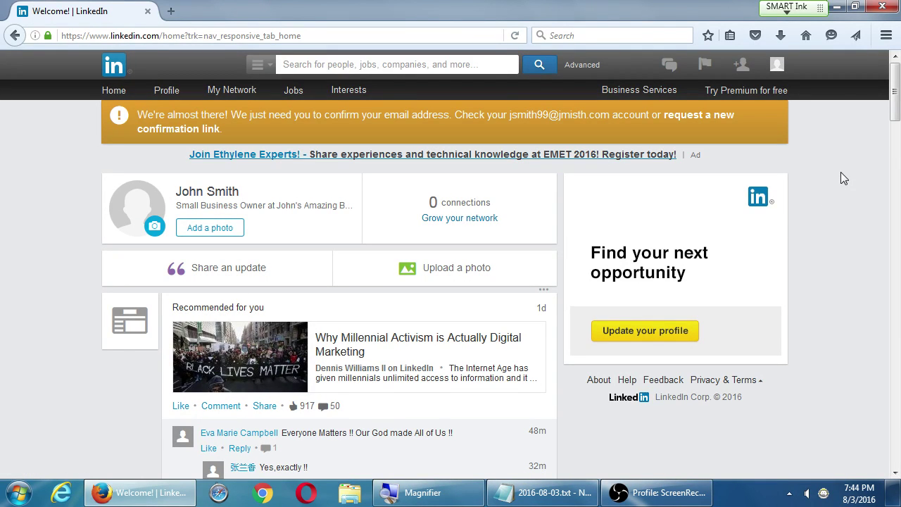
pyautogui.click(414, 66)
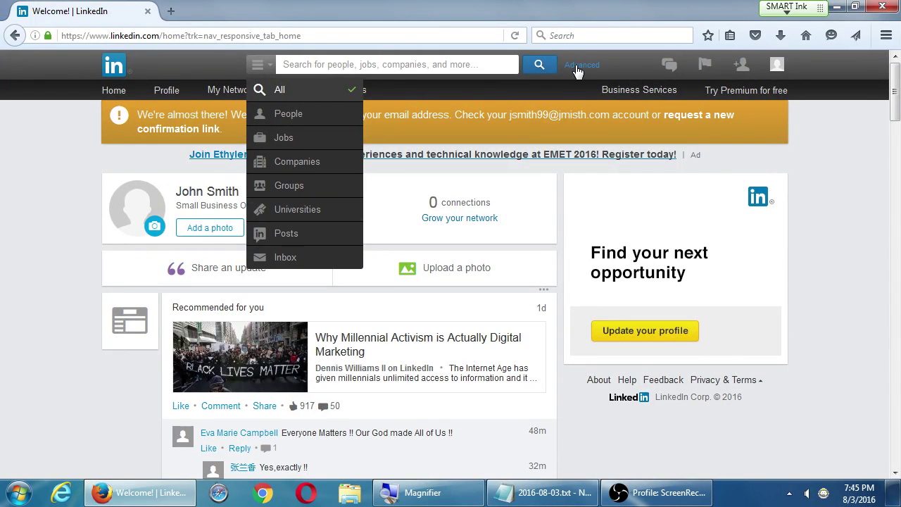
pyautogui.click(578, 67)
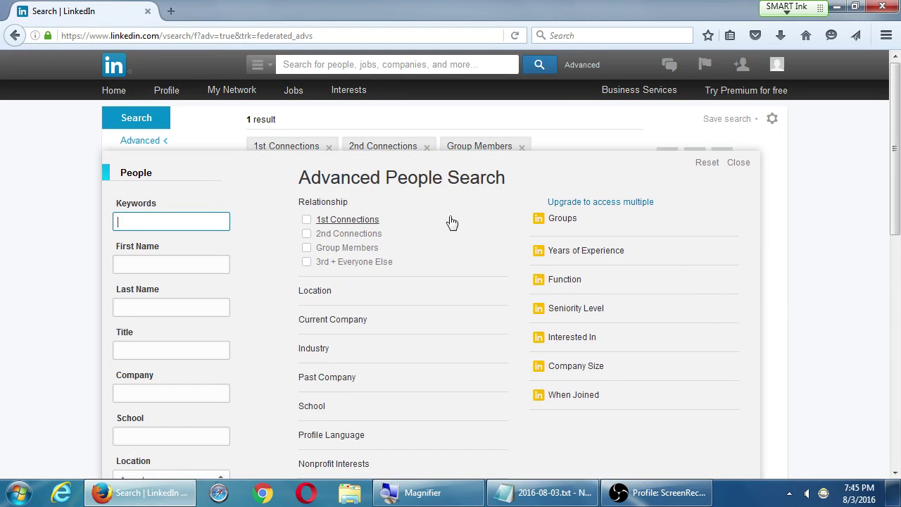
pyautogui.click(113, 91)
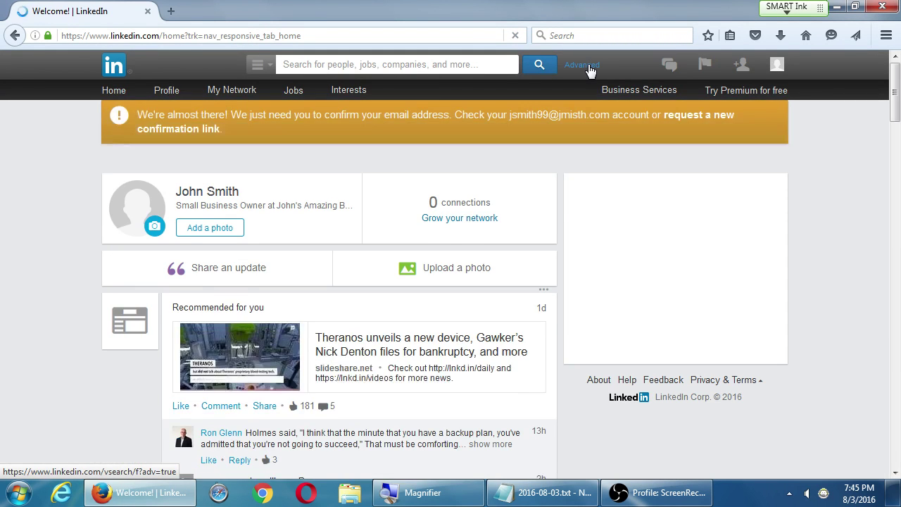